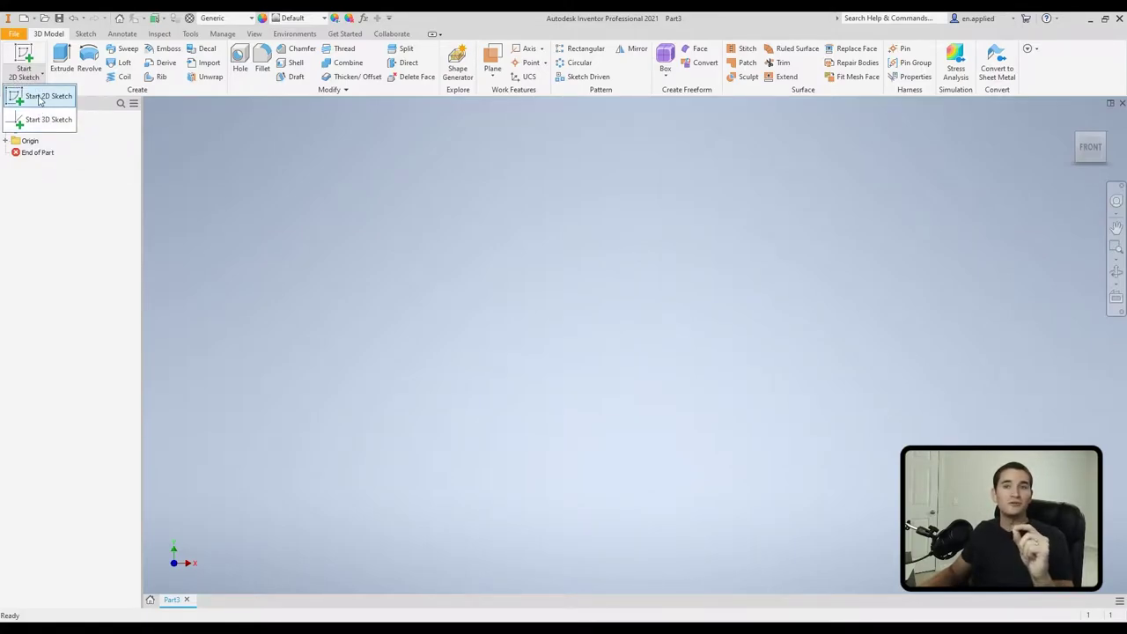
# Start a 2D sketch on the XZ plane, viewed from the top
pyautogui.click(39, 98)
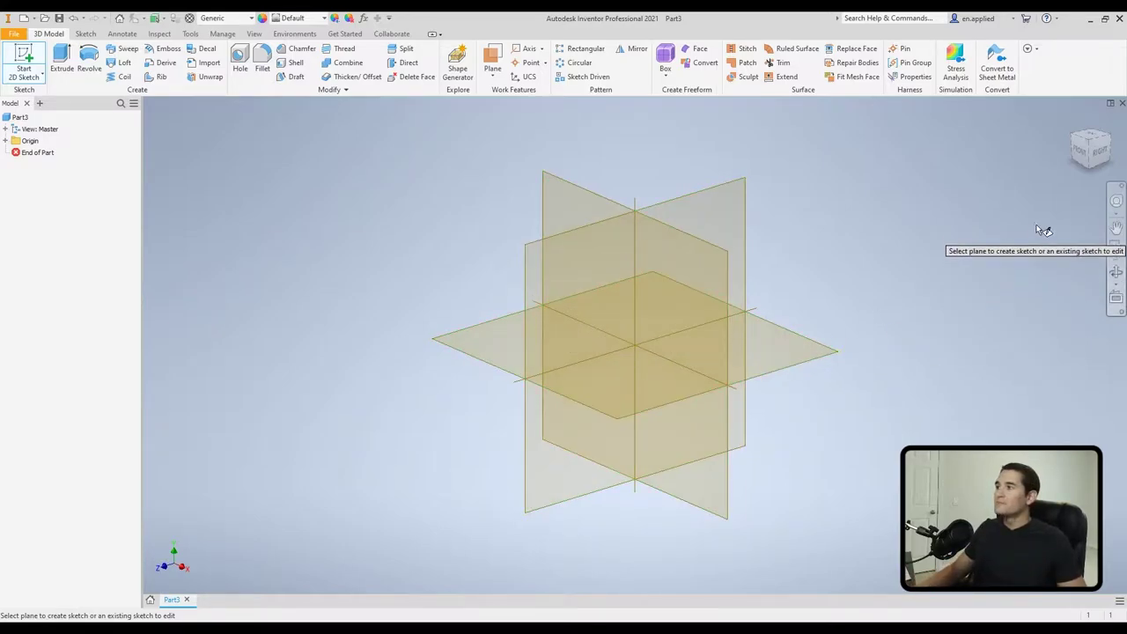
pyautogui.click(1092, 138)
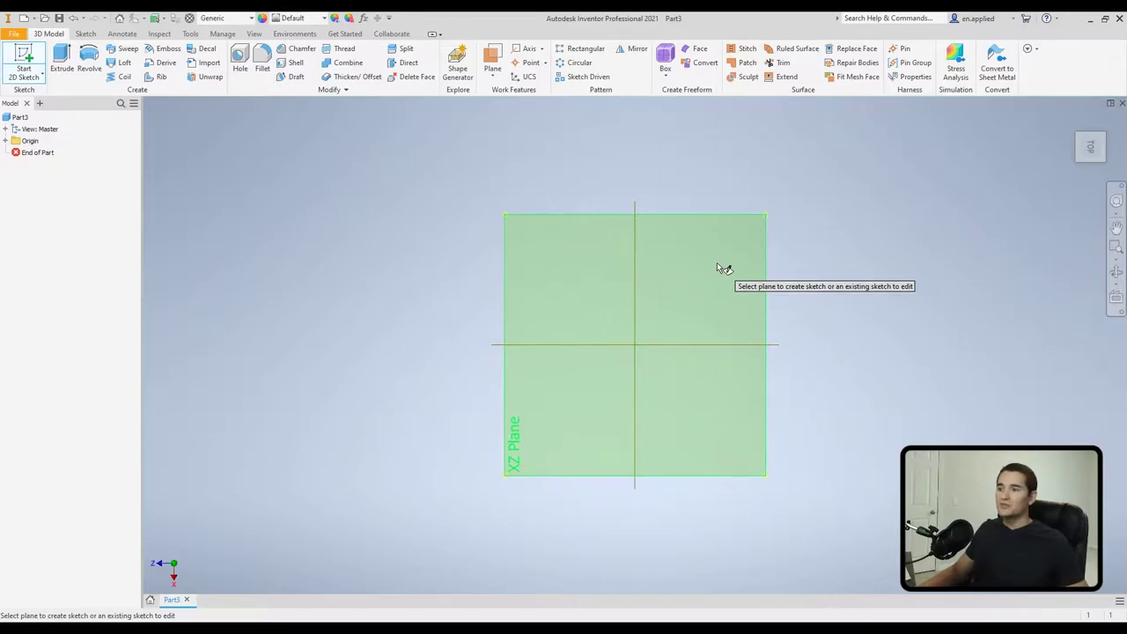
pyautogui.click(718, 266)
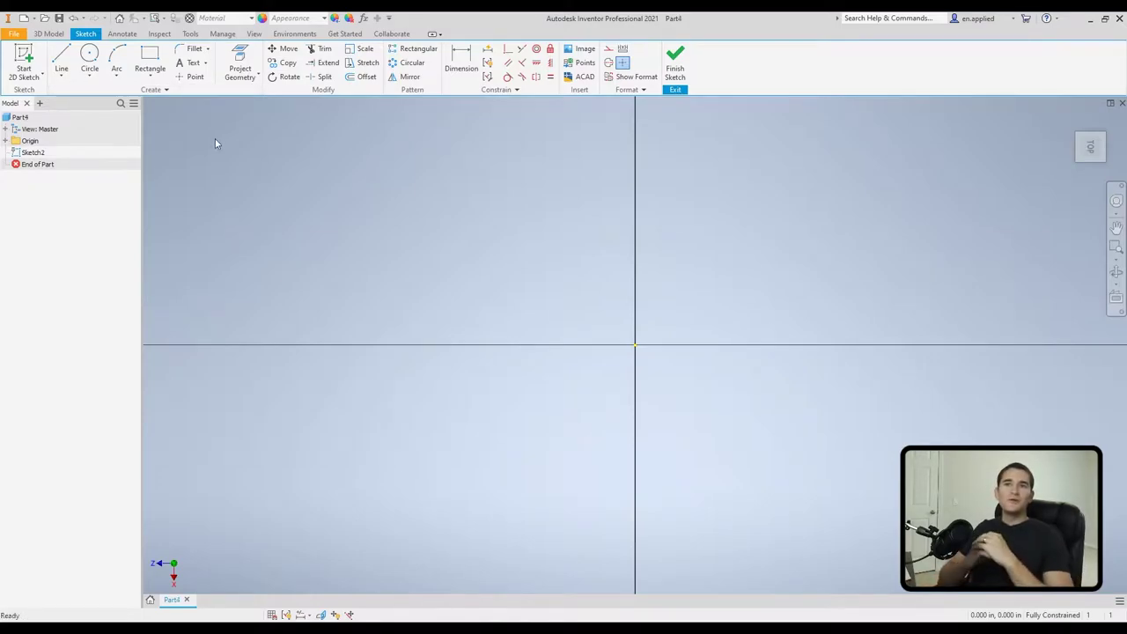
# Draw a slanted line of 0.5 in to the left of the origin as the first side of an outline
pyautogui.click(64, 59)
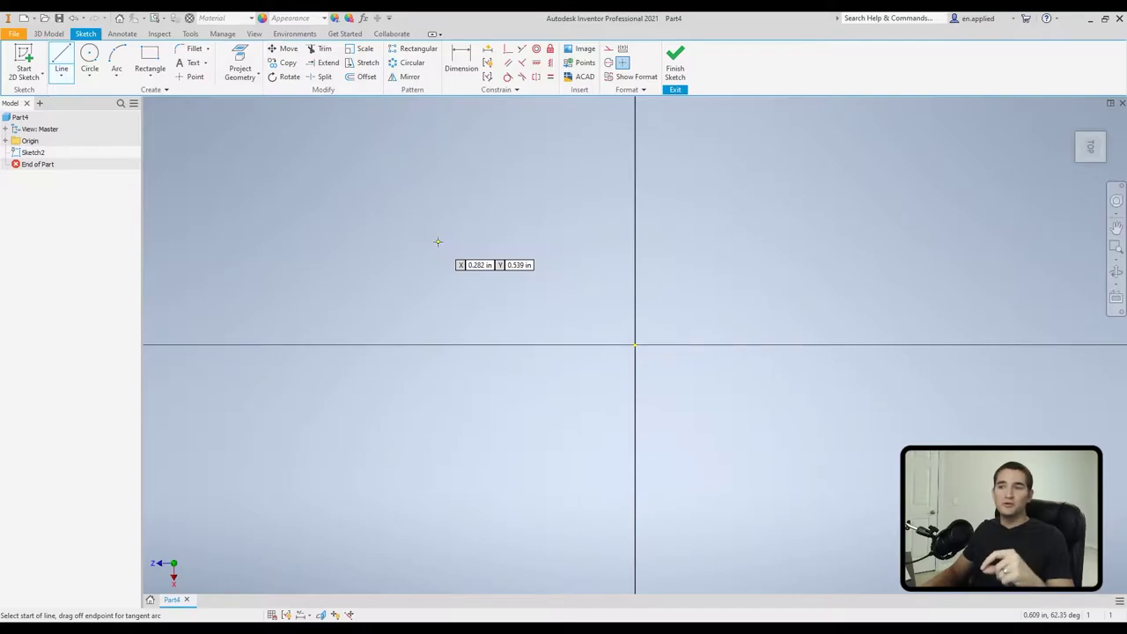
pyautogui.click(438, 241)
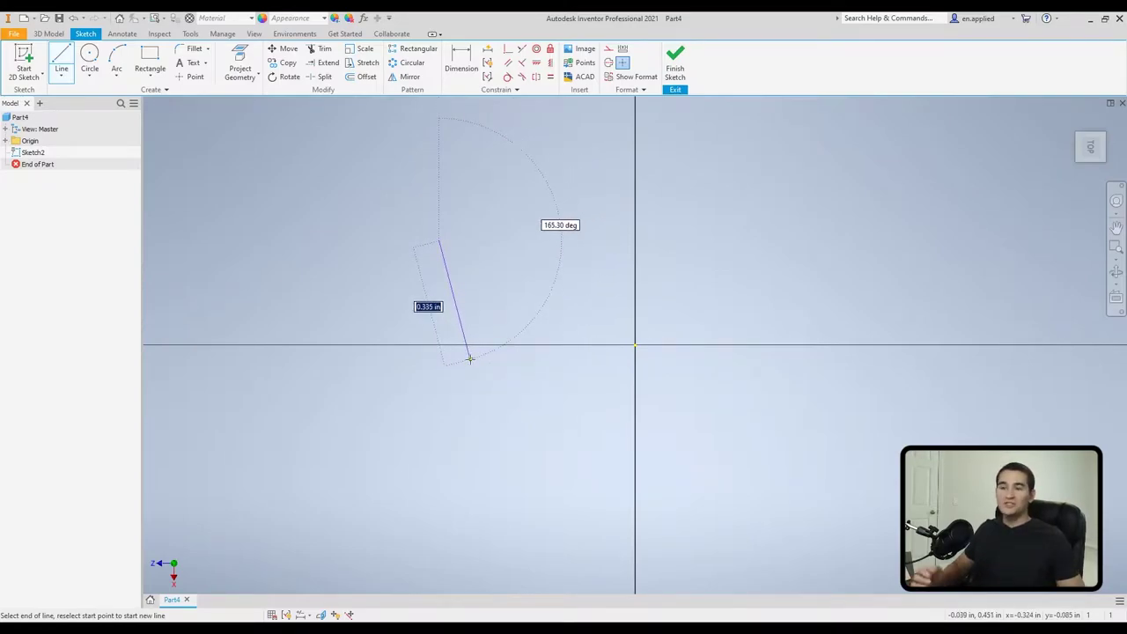
pyautogui.write('0.5')
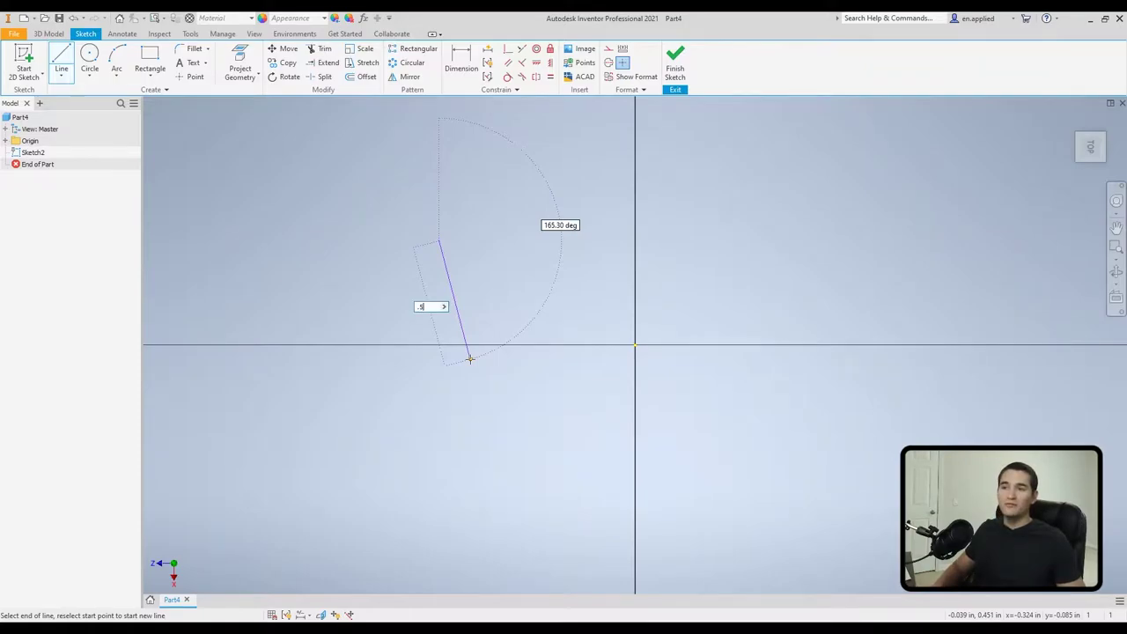
pyautogui.press('Return')
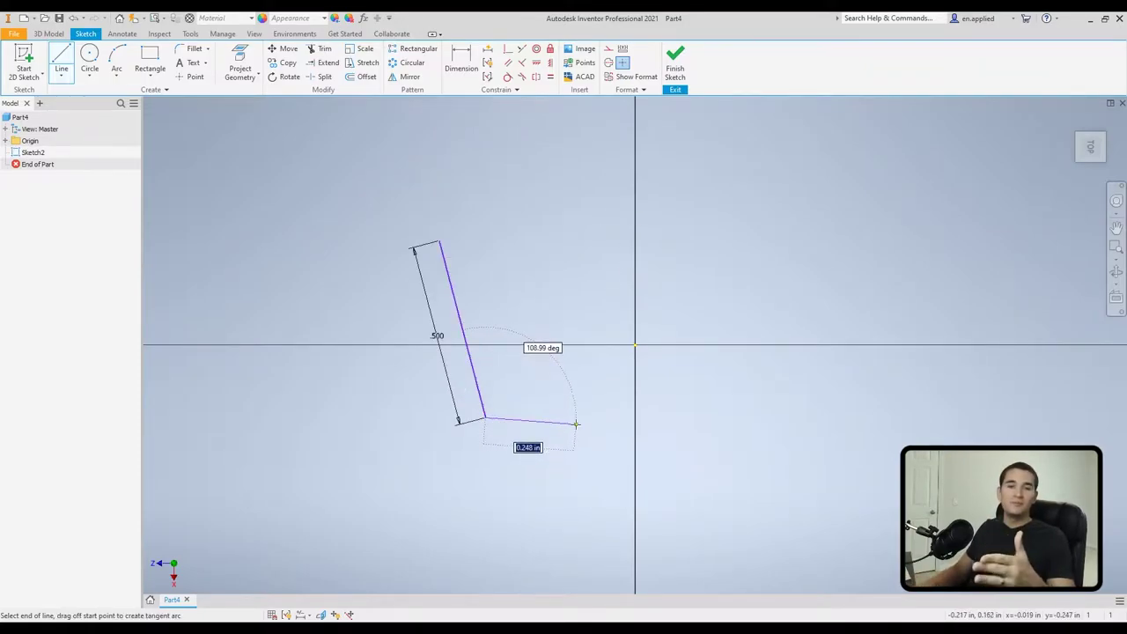
# Continue the line chain around the origin and close it at its start point to form an irregular six-sided outline
pyautogui.click(675, 377)
pyautogui.click(743, 267)
pyautogui.click(709, 189)
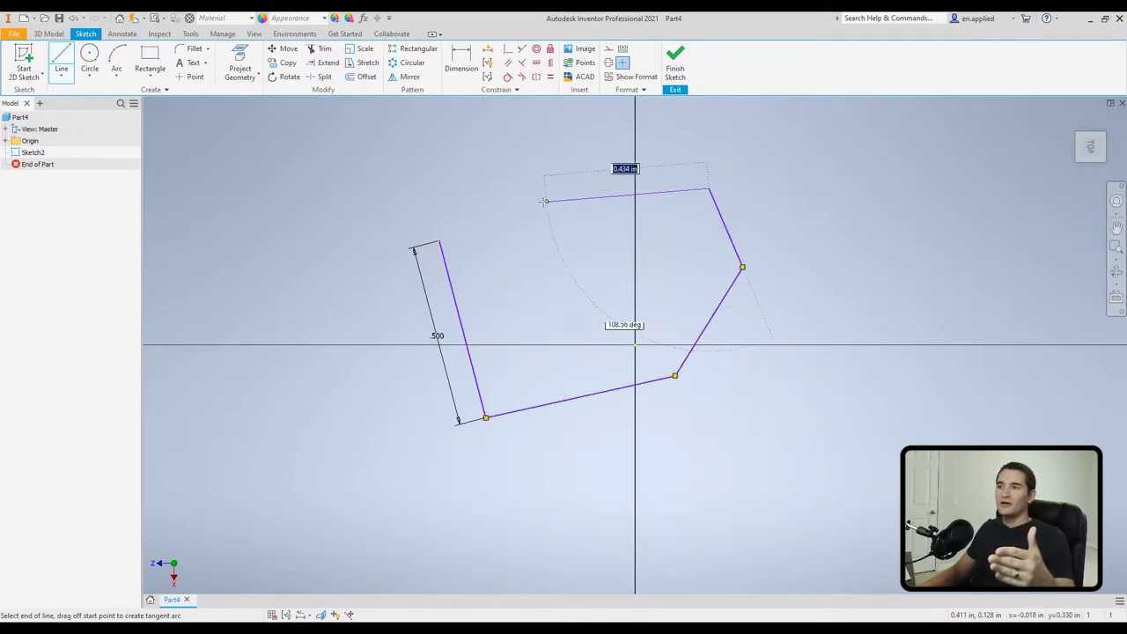
pyautogui.click(516, 201)
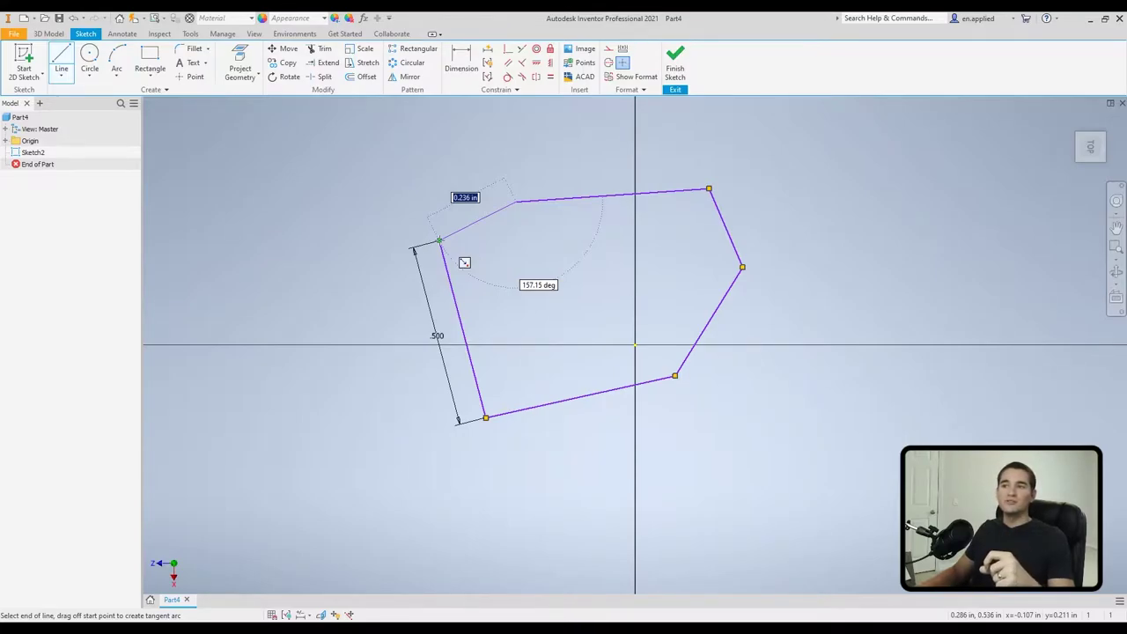
pyautogui.click(516, 202)
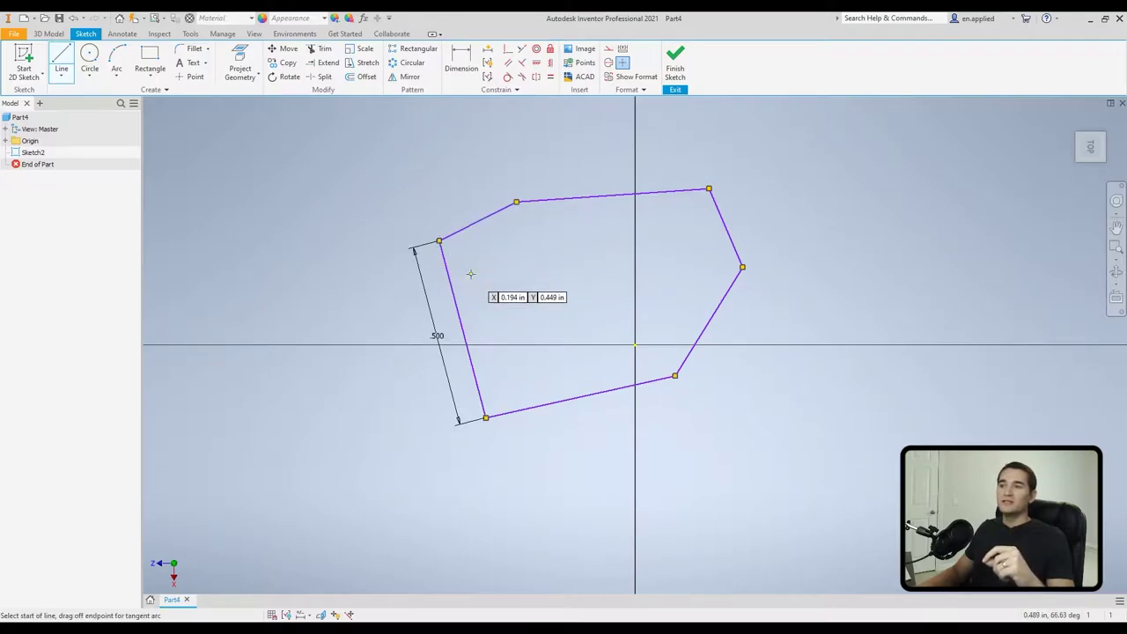
pyautogui.rightClick(342, 267)
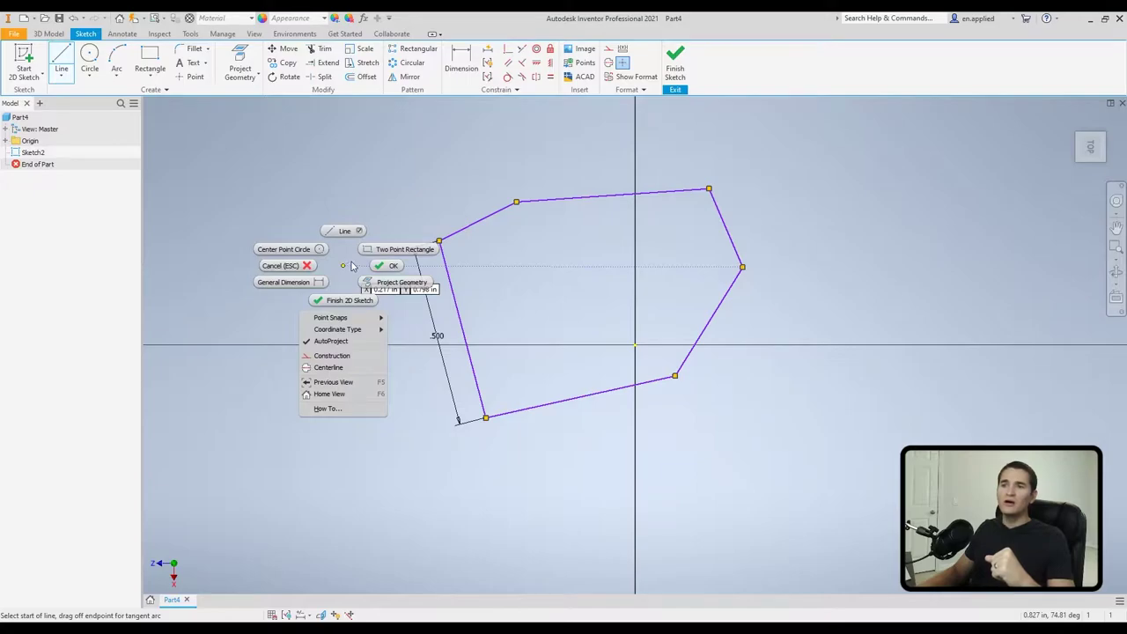
pyautogui.click(385, 266)
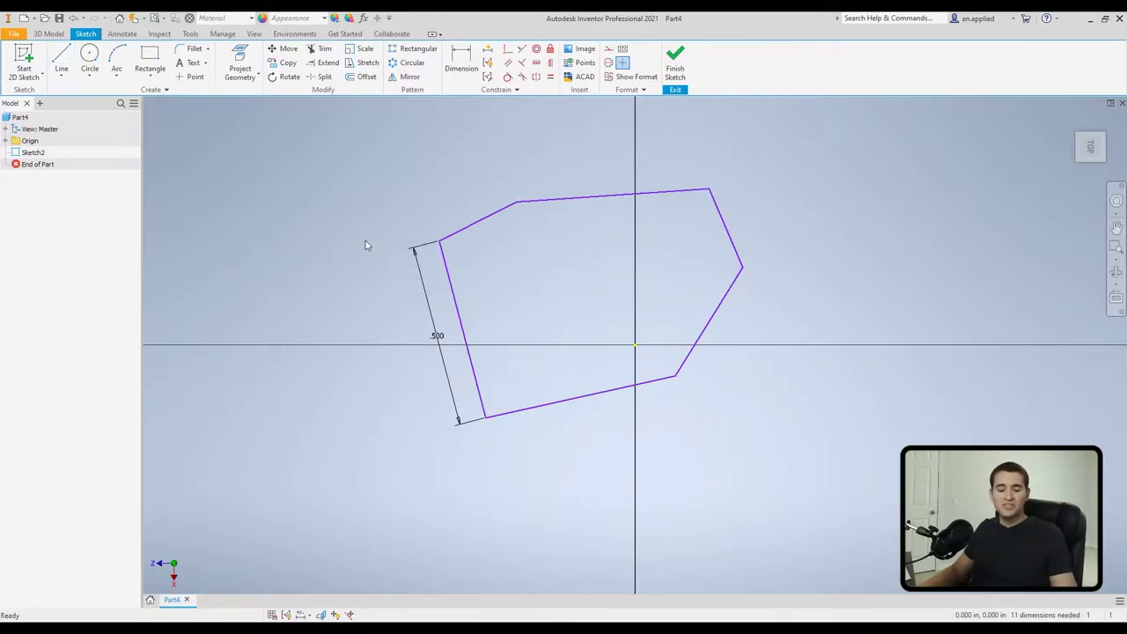
# Try a winding control vertex spline beside the outline's left edge
pyautogui.click(61, 62)
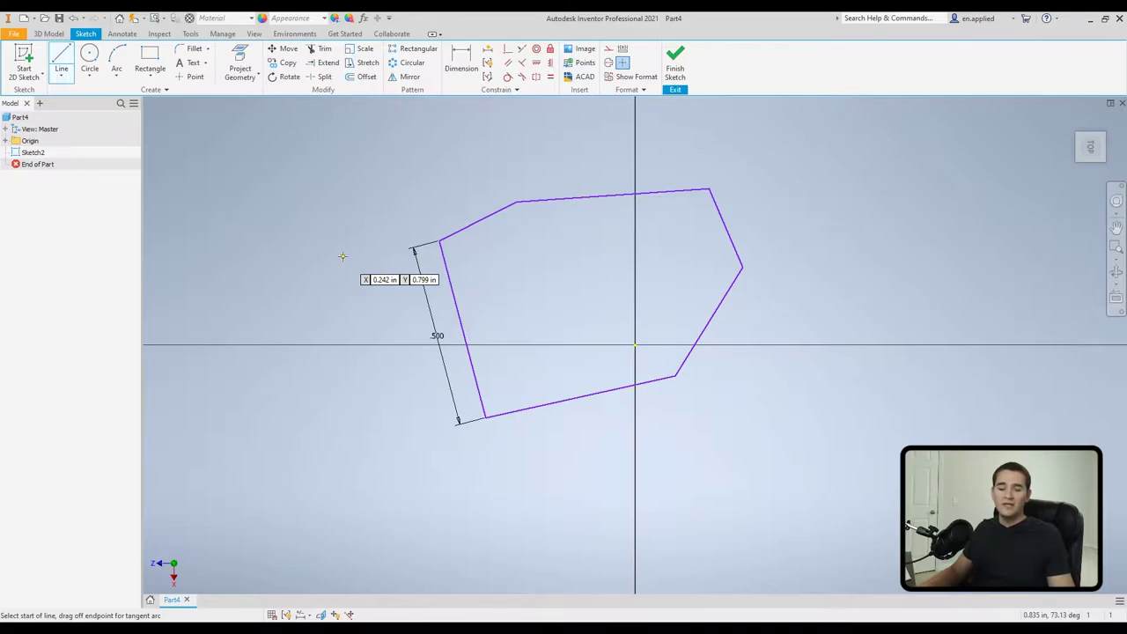
pyautogui.press('Escape')
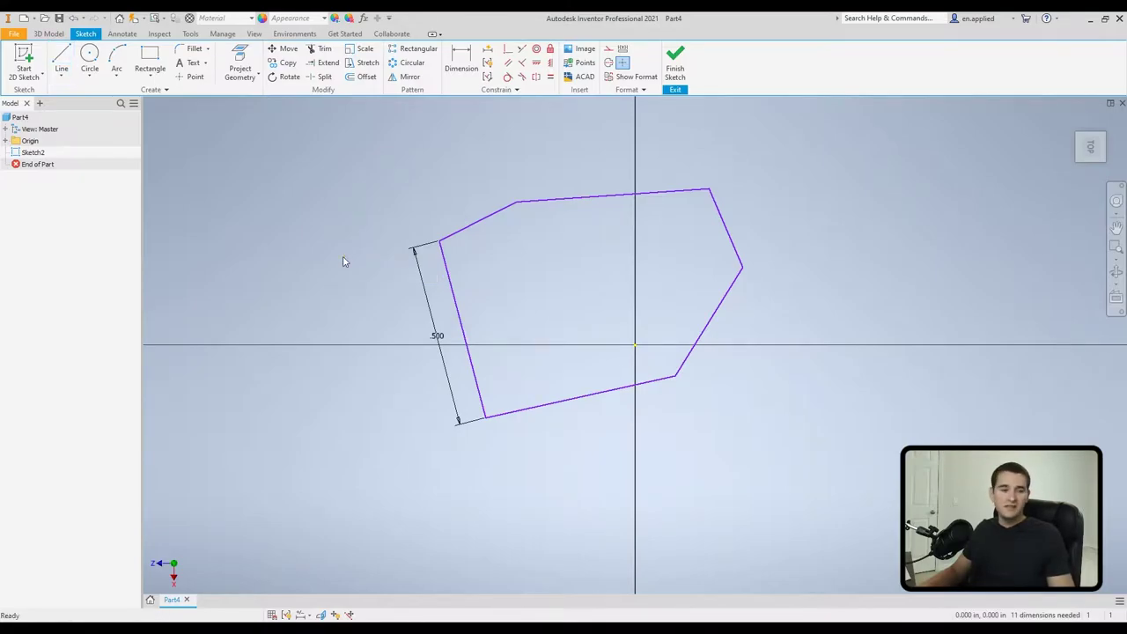
pyautogui.click(66, 79)
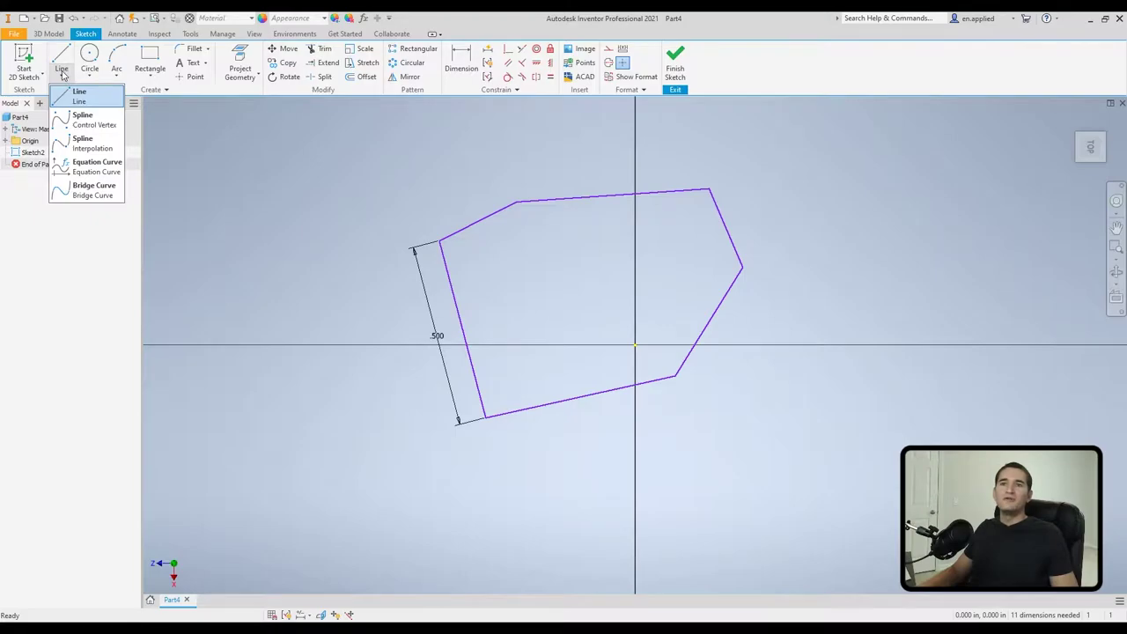
pyautogui.click(96, 126)
pyautogui.click(275, 200)
pyautogui.click(359, 171)
pyautogui.press('Escape')
pyautogui.click(377, 202)
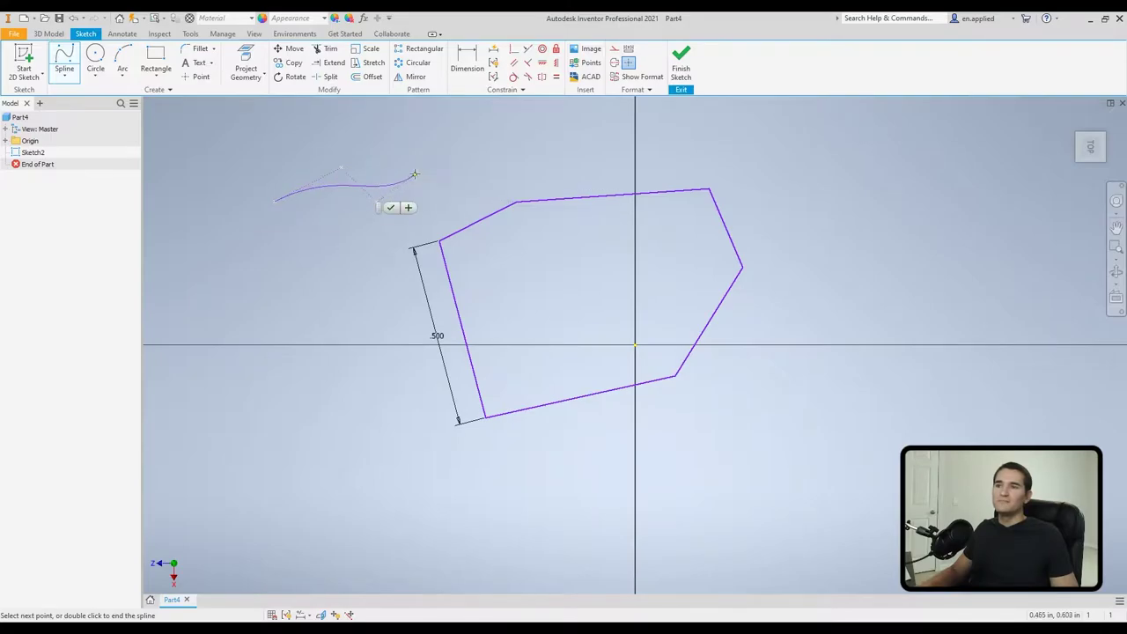
pyautogui.click(423, 167)
pyautogui.click(400, 226)
pyautogui.click(345, 297)
pyautogui.click(405, 299)
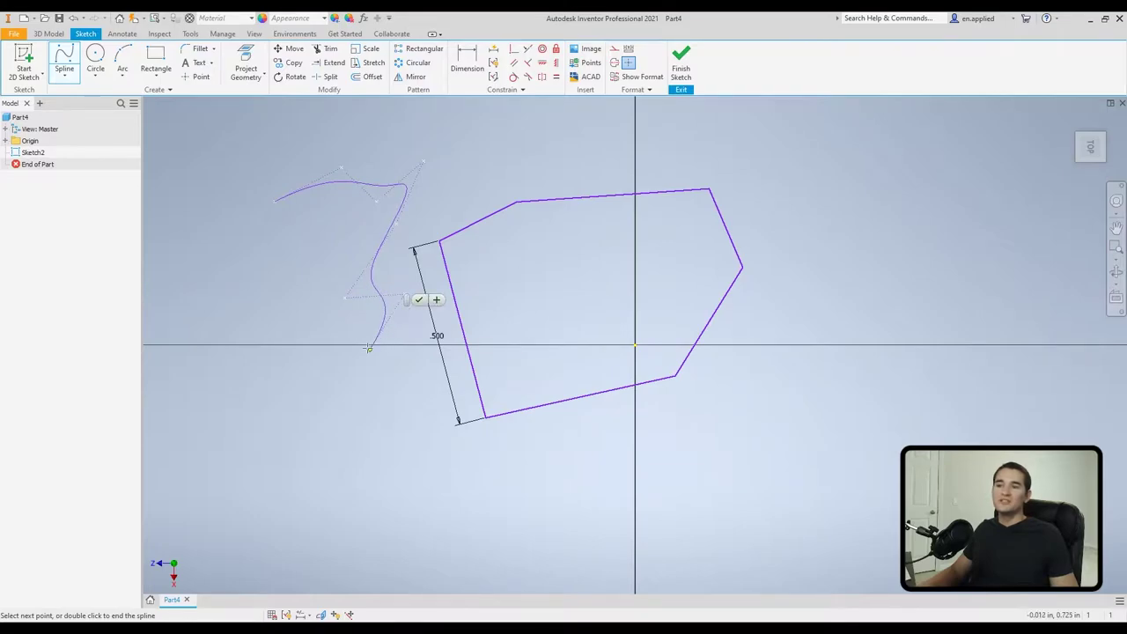
pyautogui.press('Escape')
# Try a wavy interpolation spline to the upper left of the outline
pyautogui.click(64, 74)
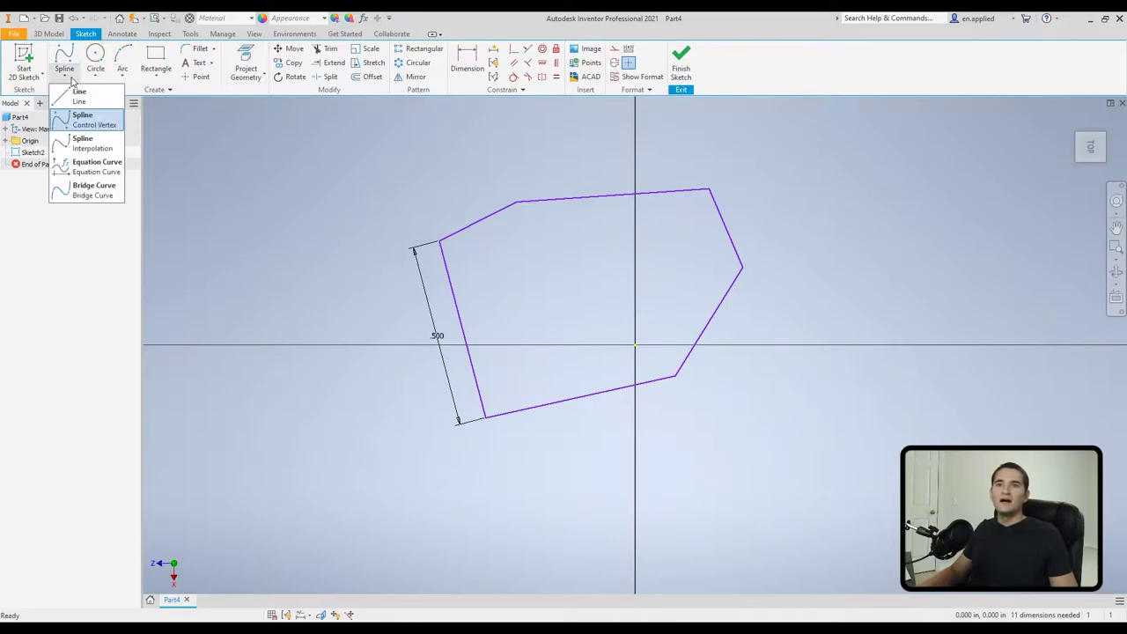
pyautogui.click(91, 144)
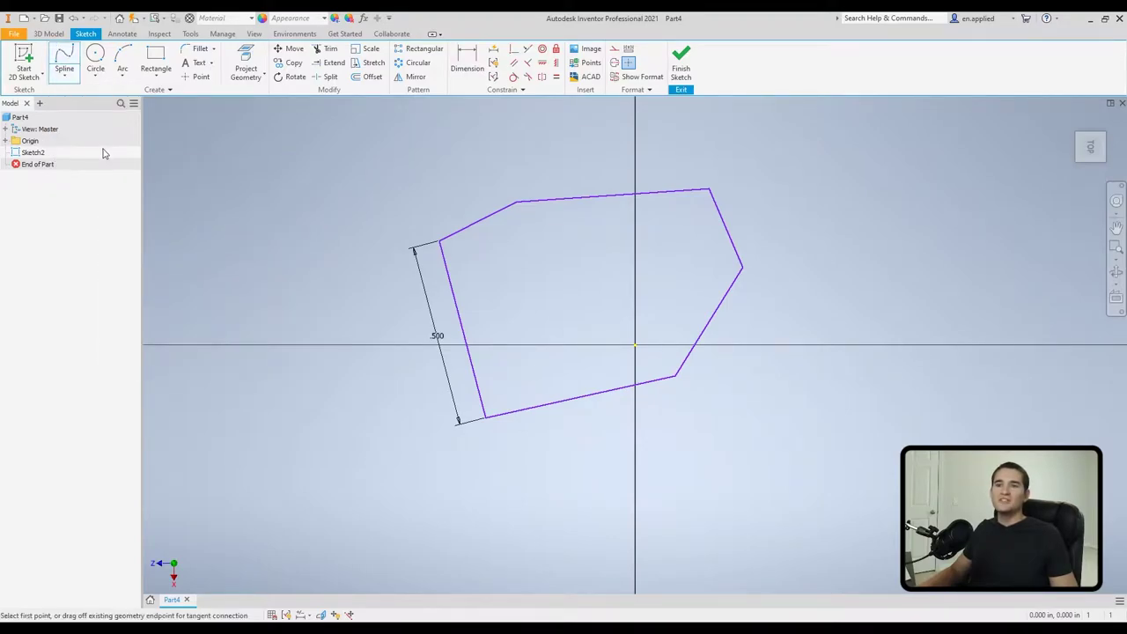
pyautogui.click(221, 277)
pyautogui.click(280, 222)
pyautogui.click(343, 255)
pyautogui.click(377, 214)
pyautogui.click(452, 205)
pyautogui.click(490, 165)
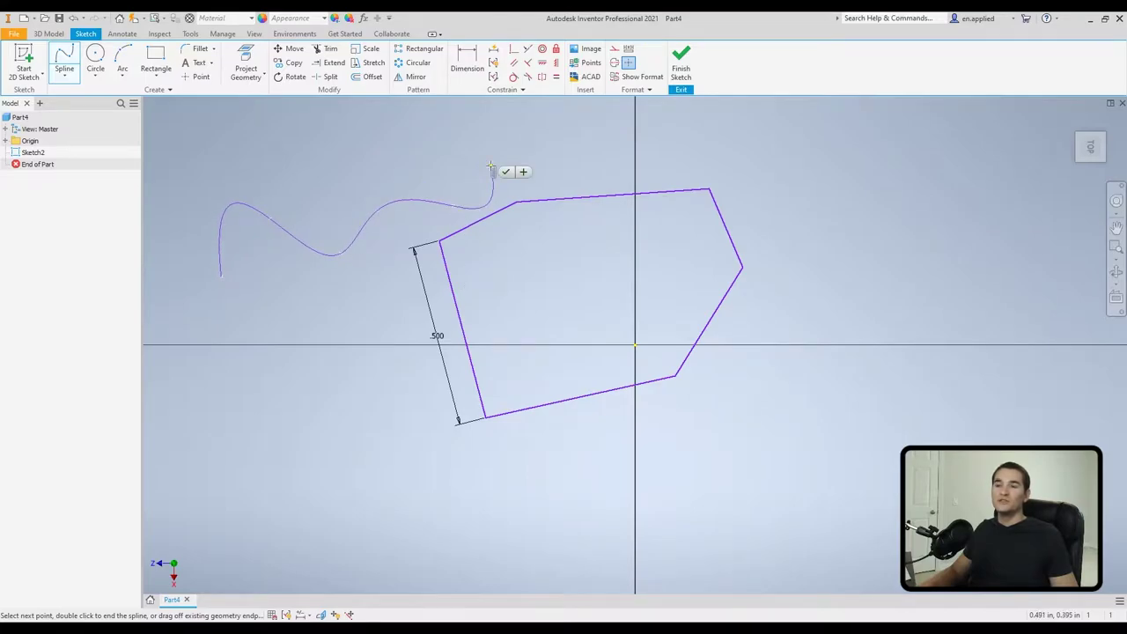
pyautogui.press('Escape')
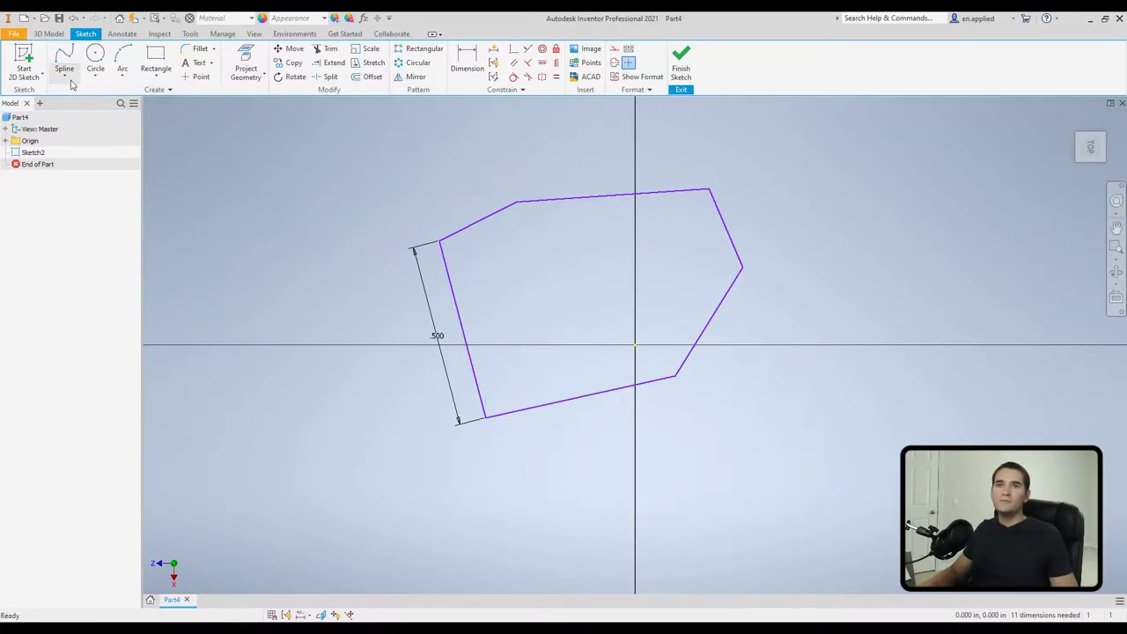
pyautogui.click(65, 77)
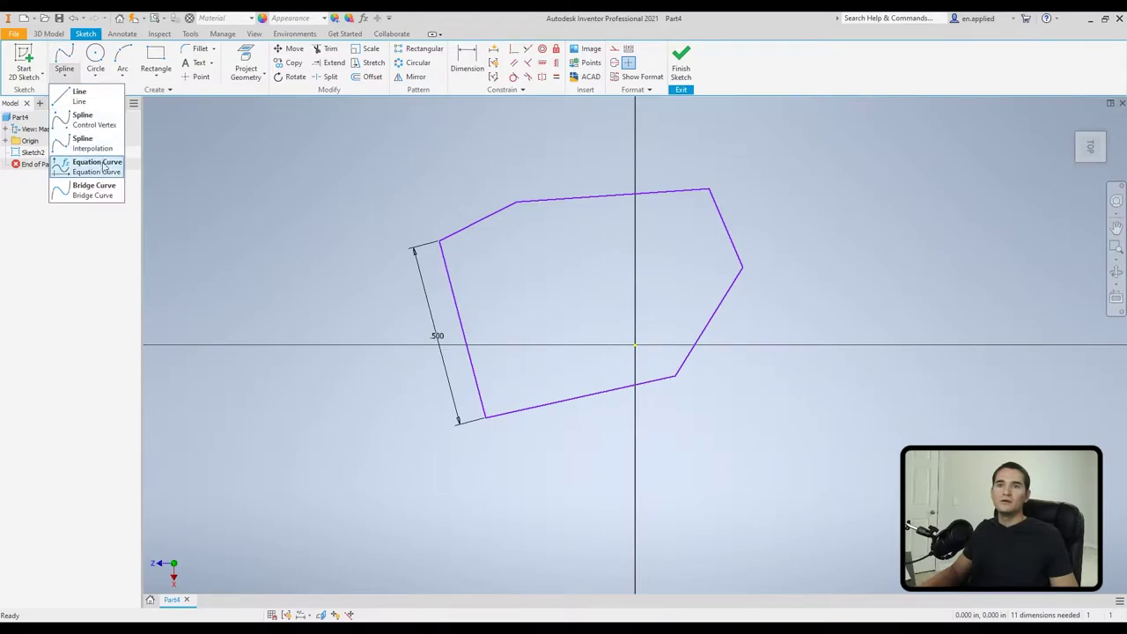
pyautogui.click(97, 166)
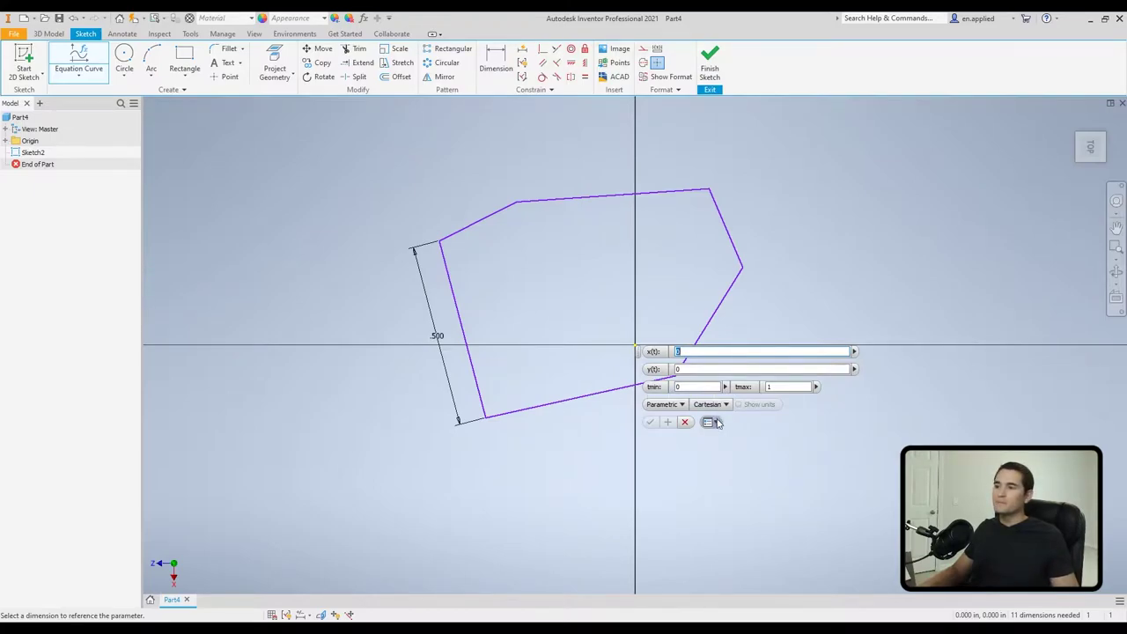
pyautogui.click(686, 423)
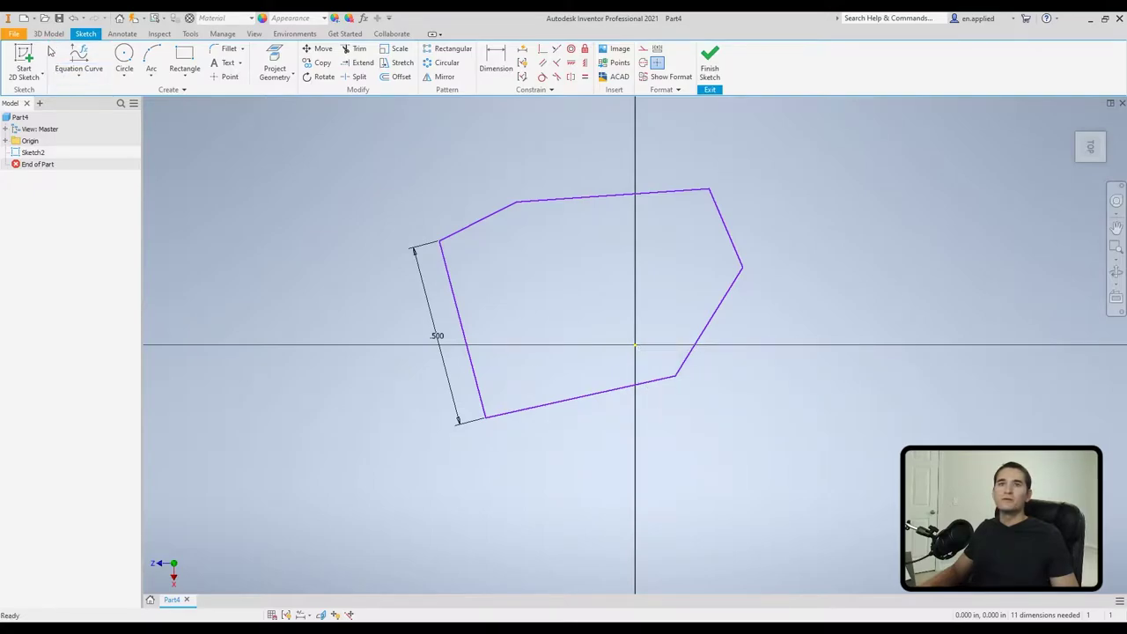
pyautogui.click(78, 75)
pyautogui.click(94, 189)
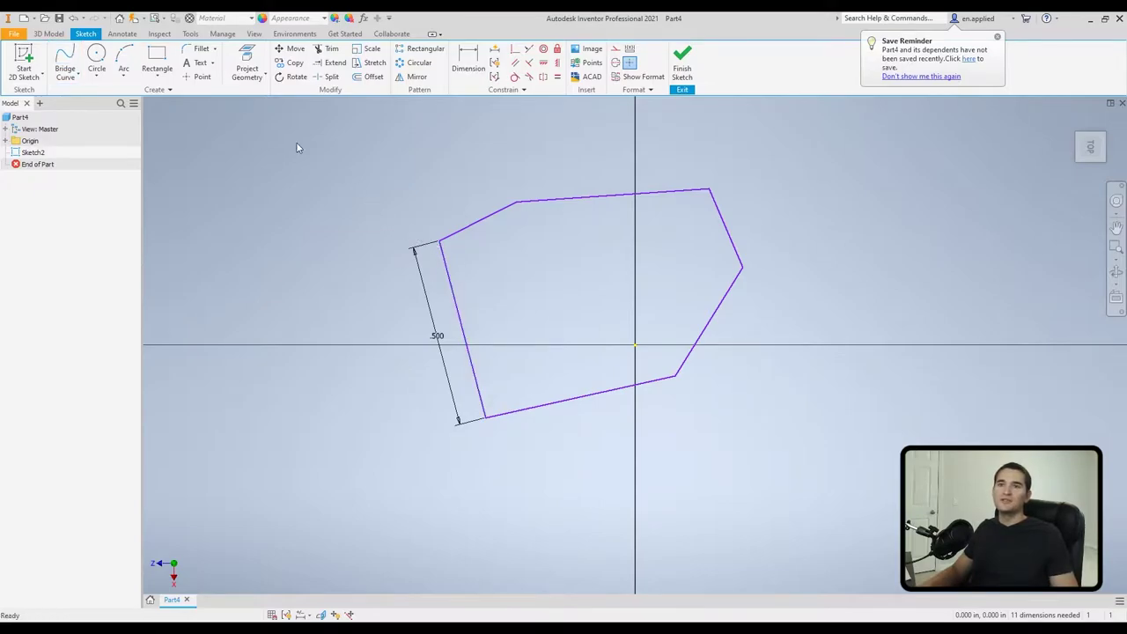
# Draw an S-shaped control vertex spline with four control vertices to the upper left of the outline
pyautogui.click(79, 78)
pyautogui.click(87, 121)
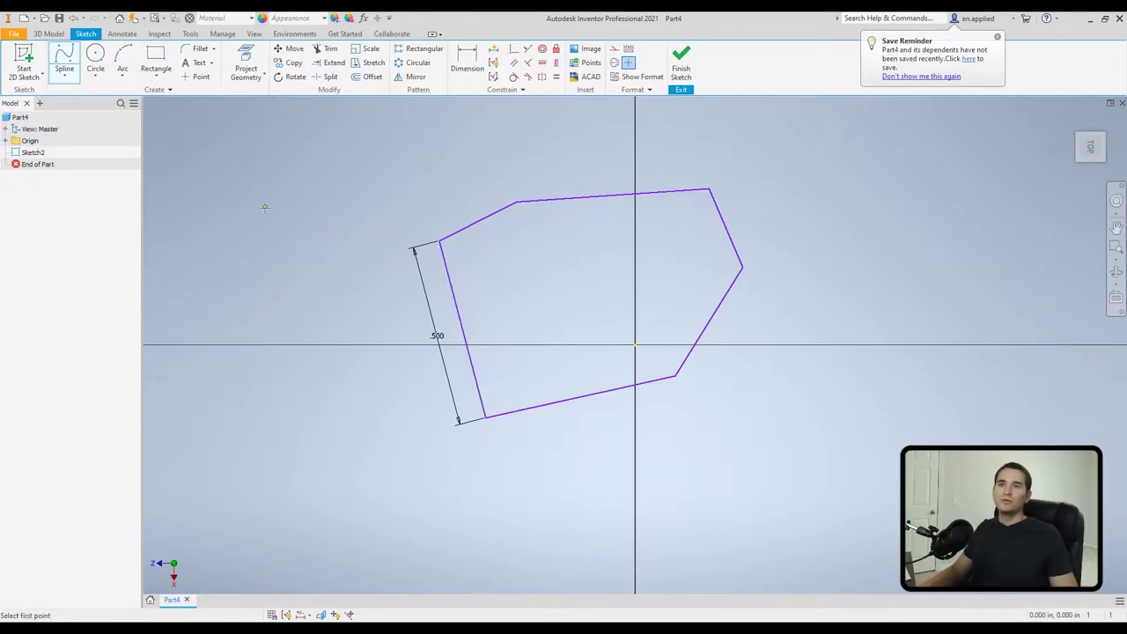
pyautogui.click(322, 228)
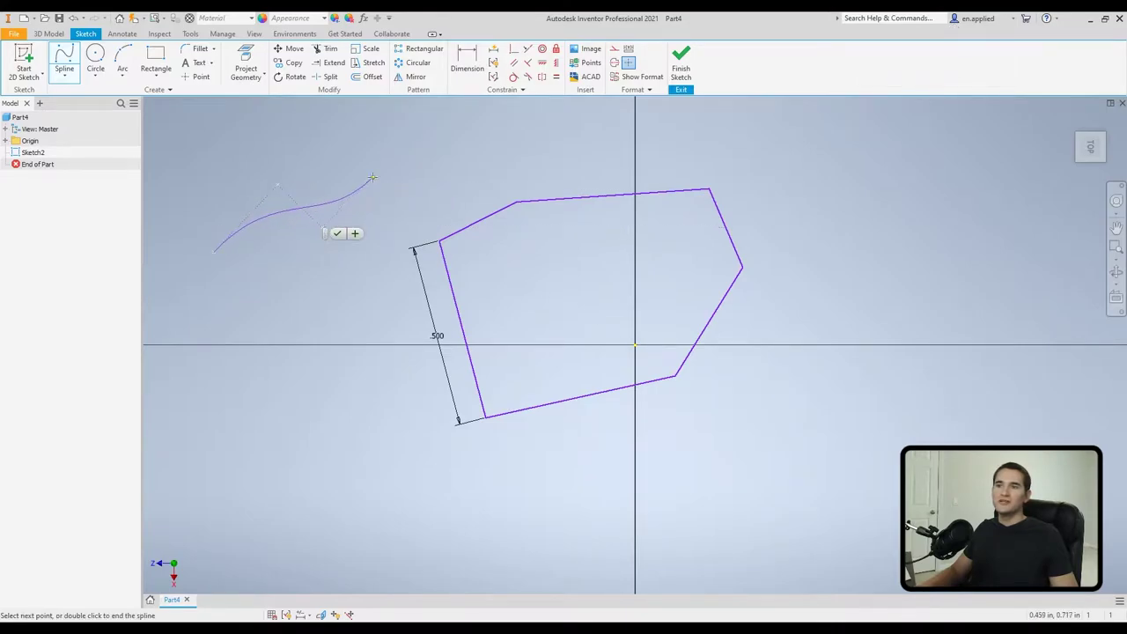
pyautogui.click(335, 165)
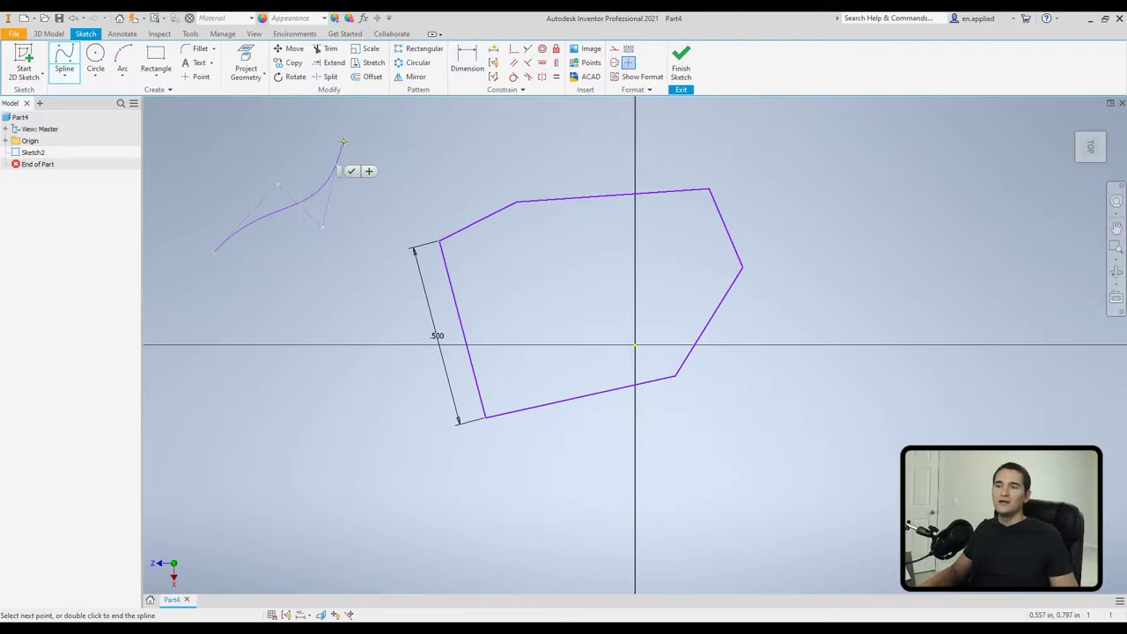
pyautogui.rightClick(344, 141)
pyautogui.click(390, 141)
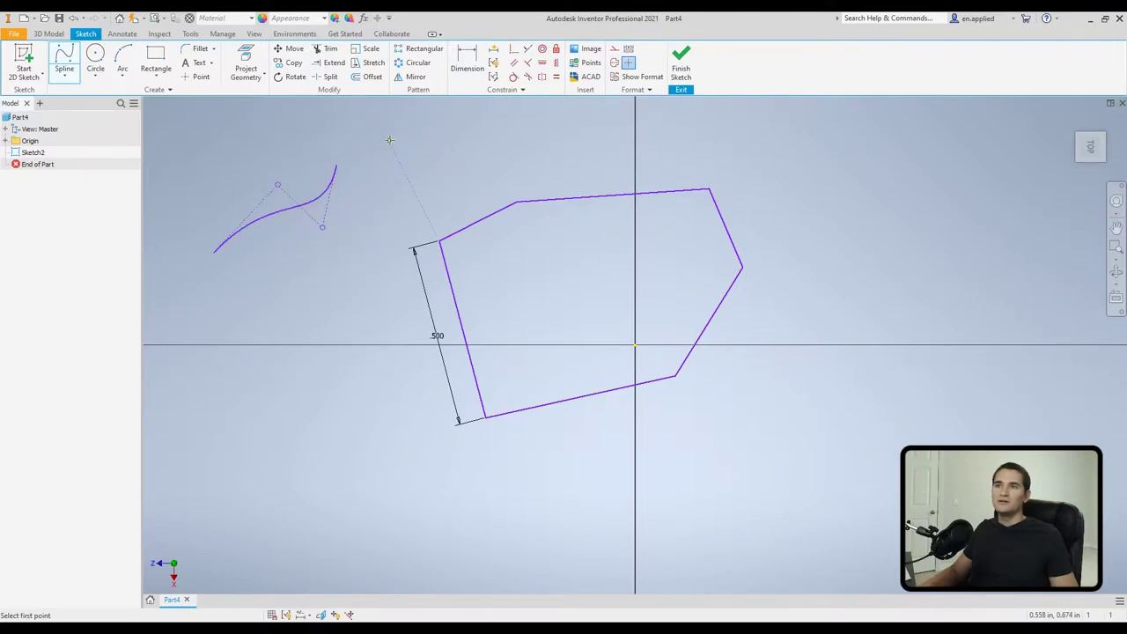
pyautogui.click(65, 77)
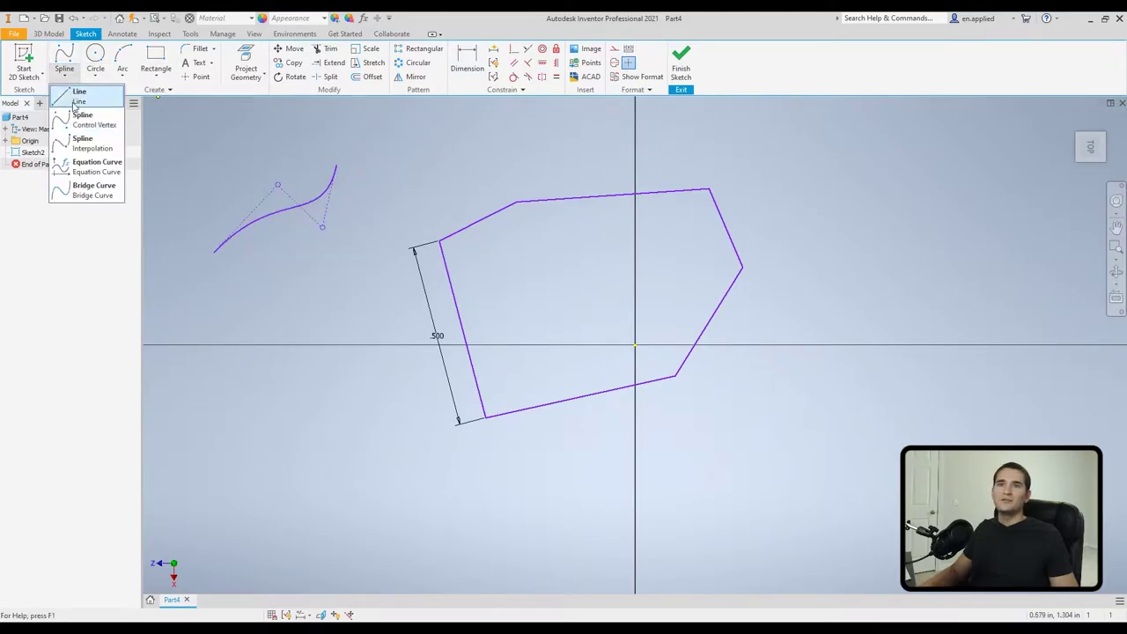
pyautogui.click(81, 146)
pyautogui.click(433, 134)
pyautogui.click(525, 144)
pyautogui.click(546, 112)
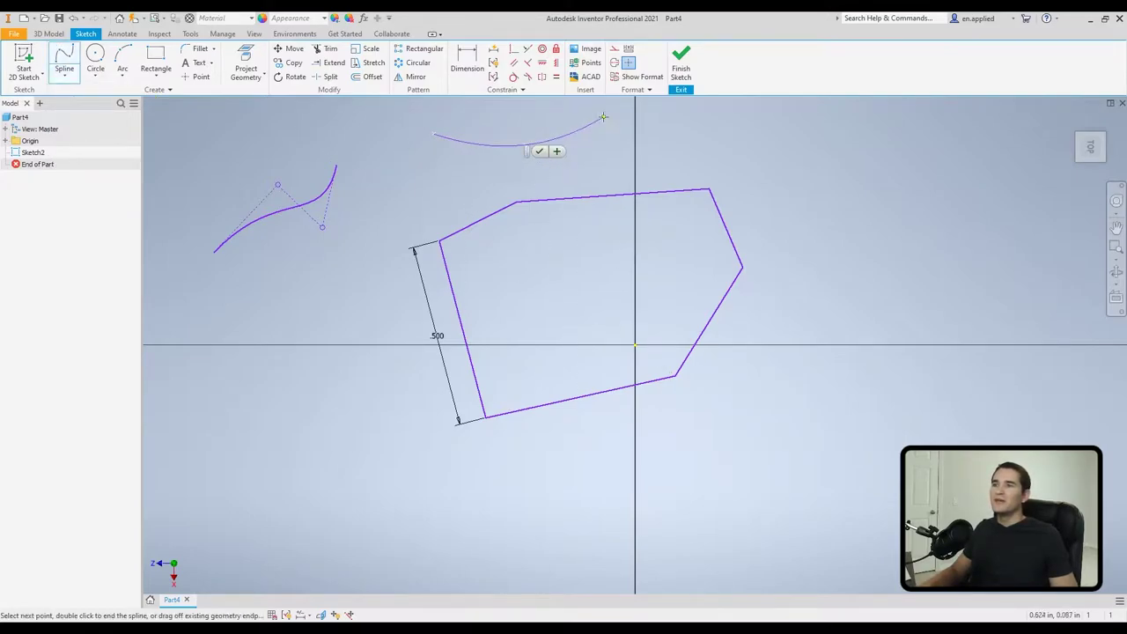
pyautogui.click(604, 162)
pyautogui.press('Escape')
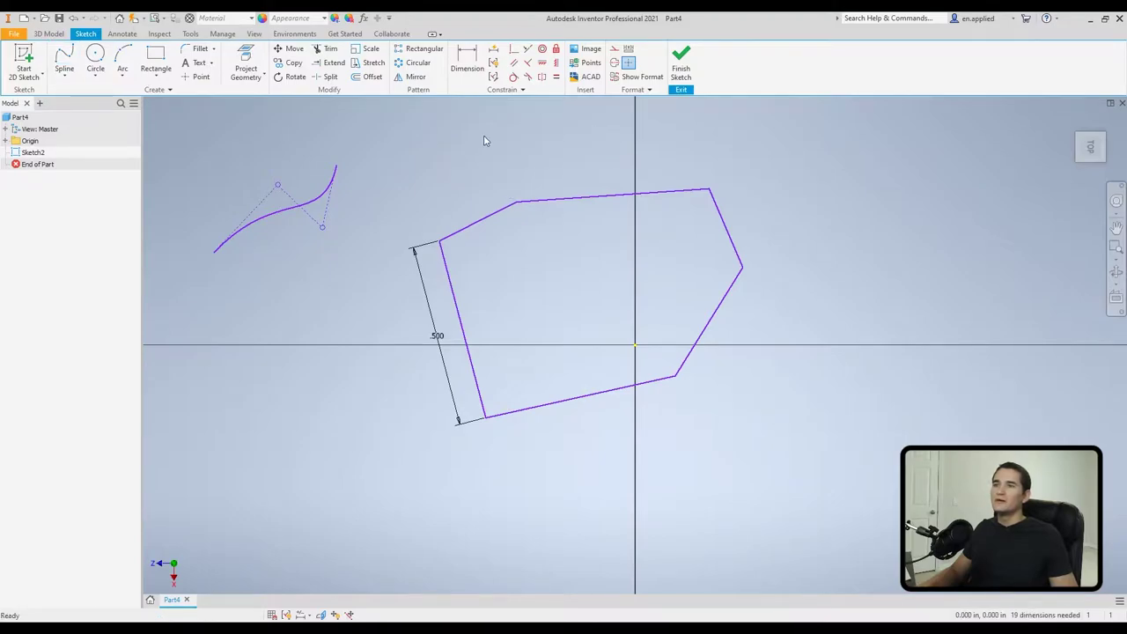
# Draw a W-shaped interpolation spline through five fit points just above the outline's upper-left corner
pyautogui.click(64, 62)
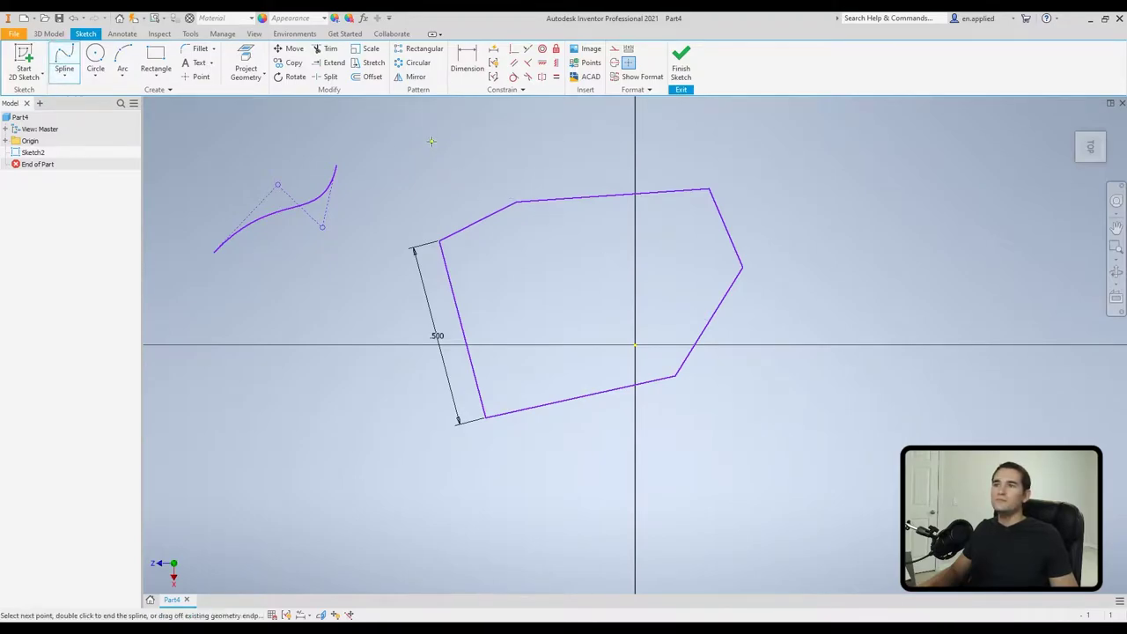
pyautogui.click(456, 181)
pyautogui.click(476, 132)
pyautogui.click(533, 185)
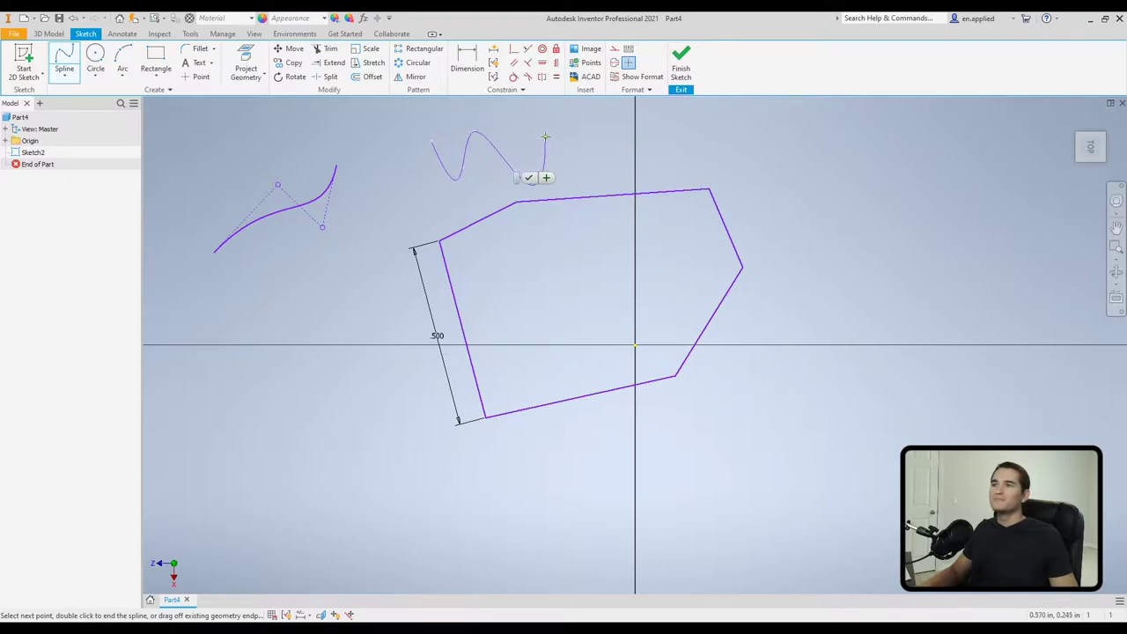
pyautogui.rightClick(543, 133)
pyautogui.click(585, 139)
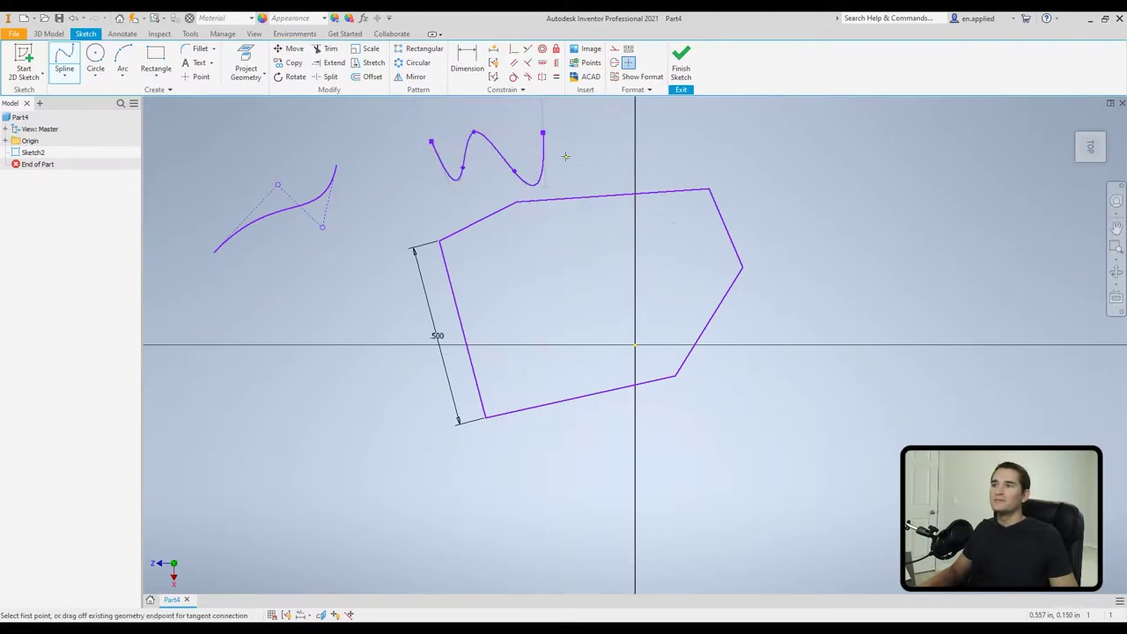
# Connect the S-shaped spline's upper end to the W-shaped spline's nearest end with a Bridge Curve
pyautogui.click(64, 77)
pyautogui.click(88, 194)
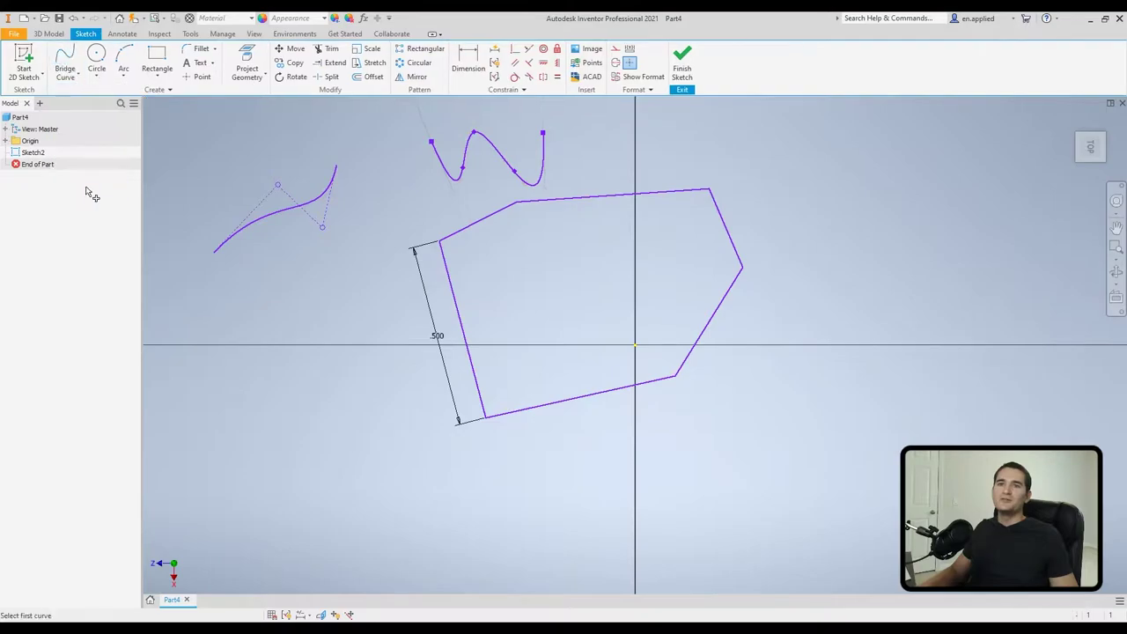
pyautogui.click(335, 183)
pyautogui.click(434, 154)
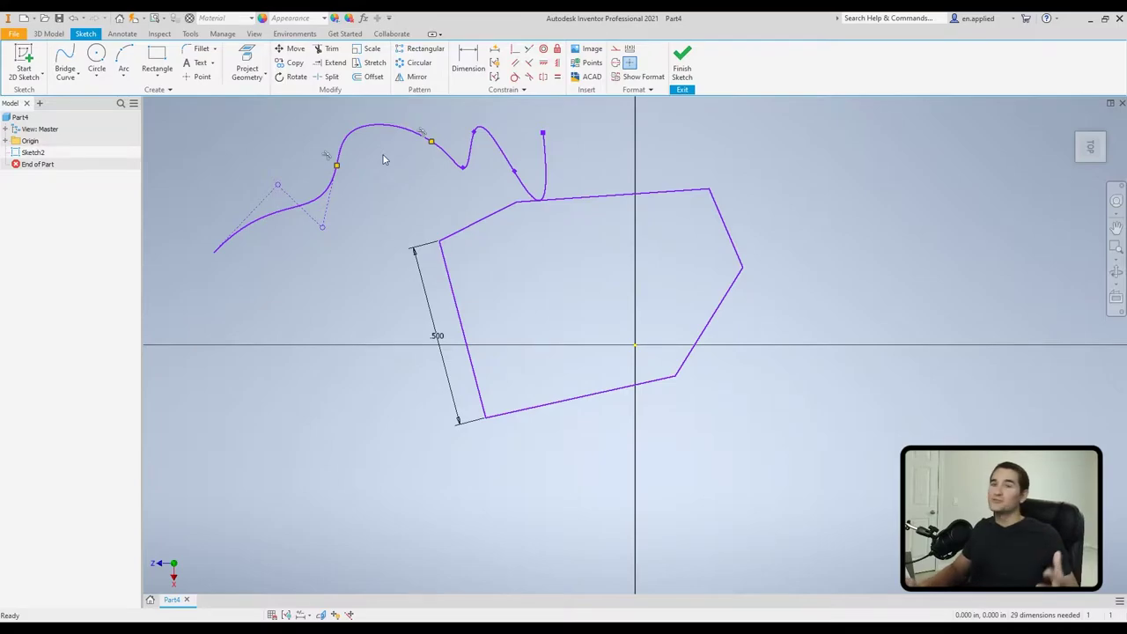
pyautogui.click(77, 77)
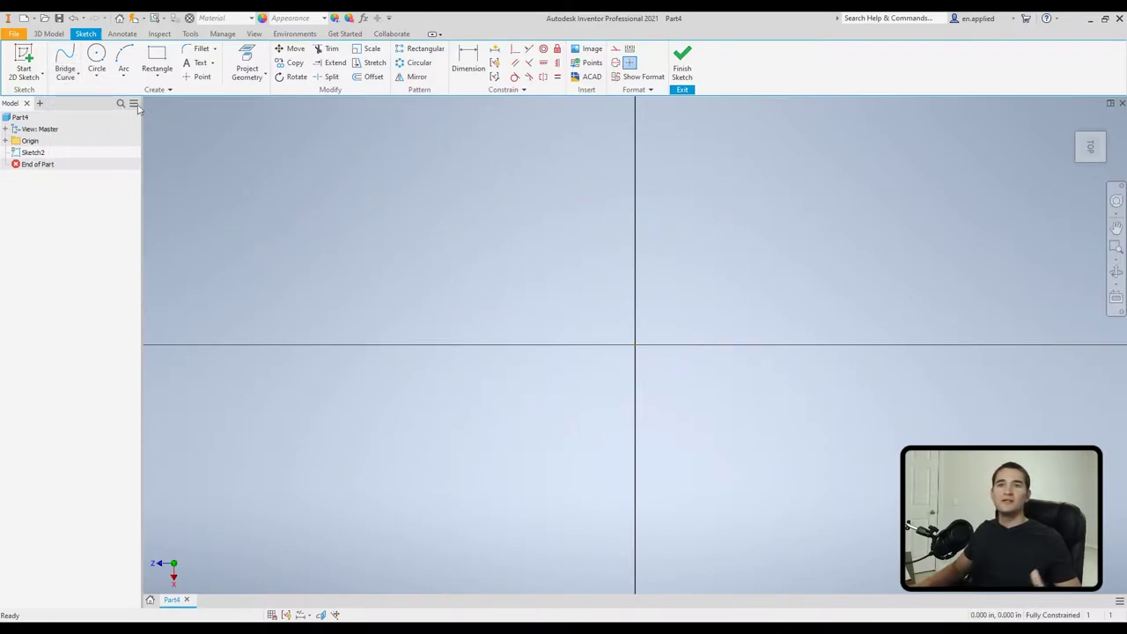
# Draw a center point circle of 0.5 in diameter close to the origin, crossing the horizontal axis
pyautogui.click(89, 77)
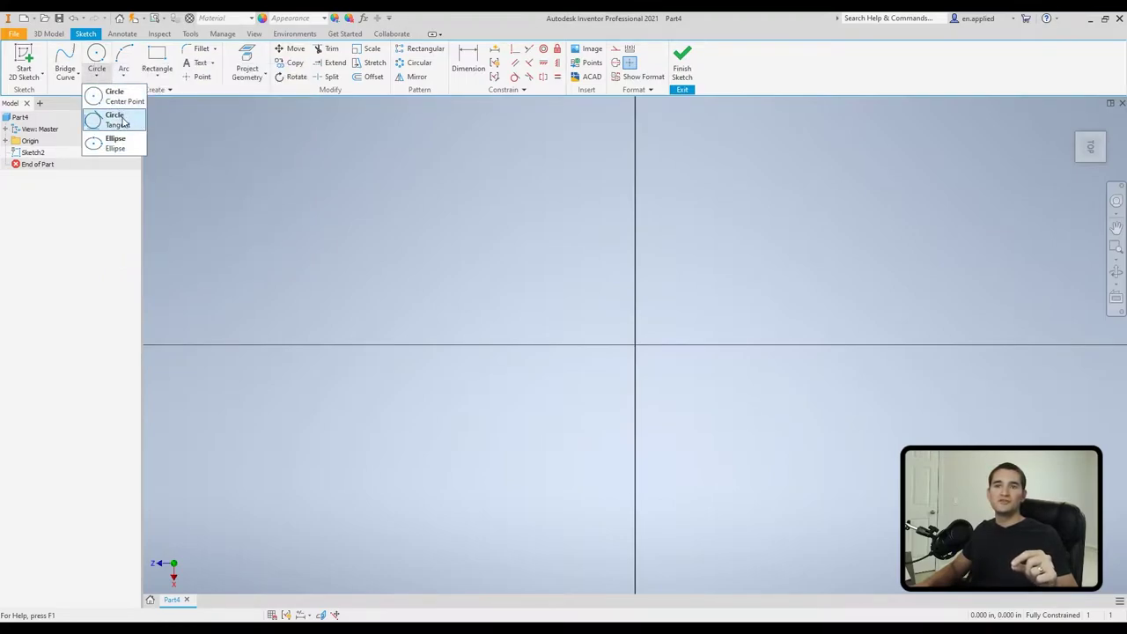
pyautogui.click(120, 99)
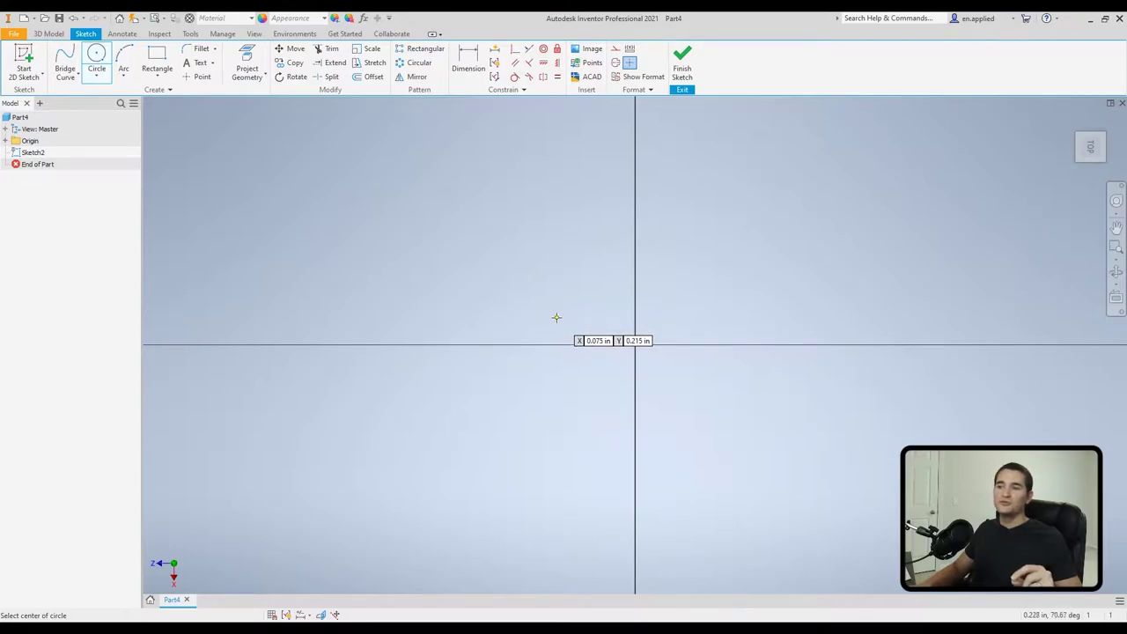
pyautogui.click(555, 313)
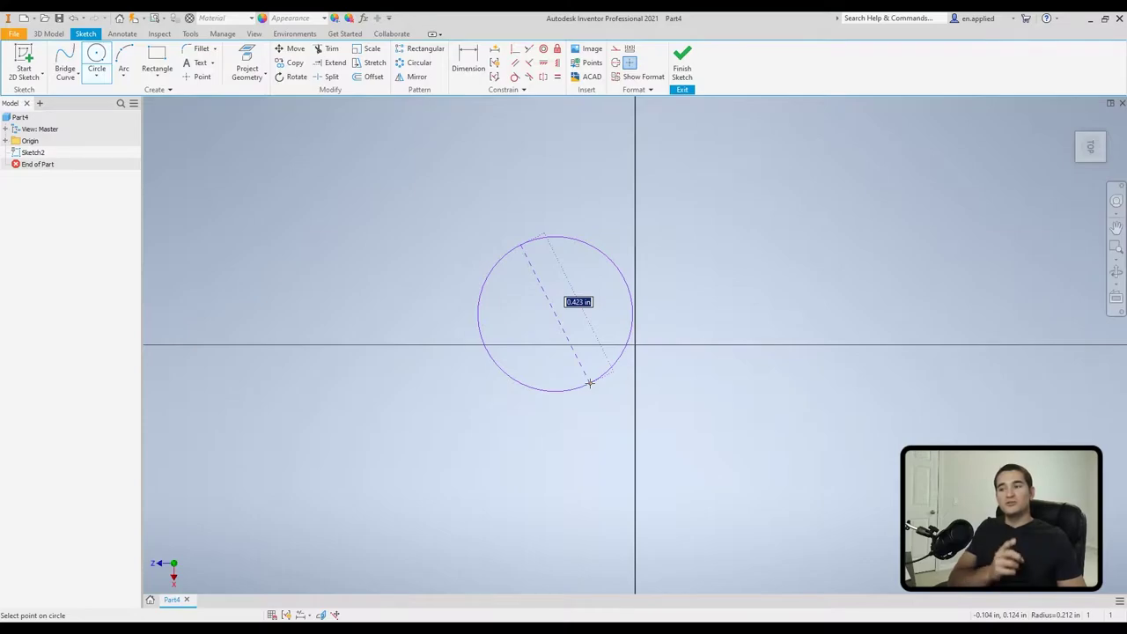
pyautogui.write('.5')
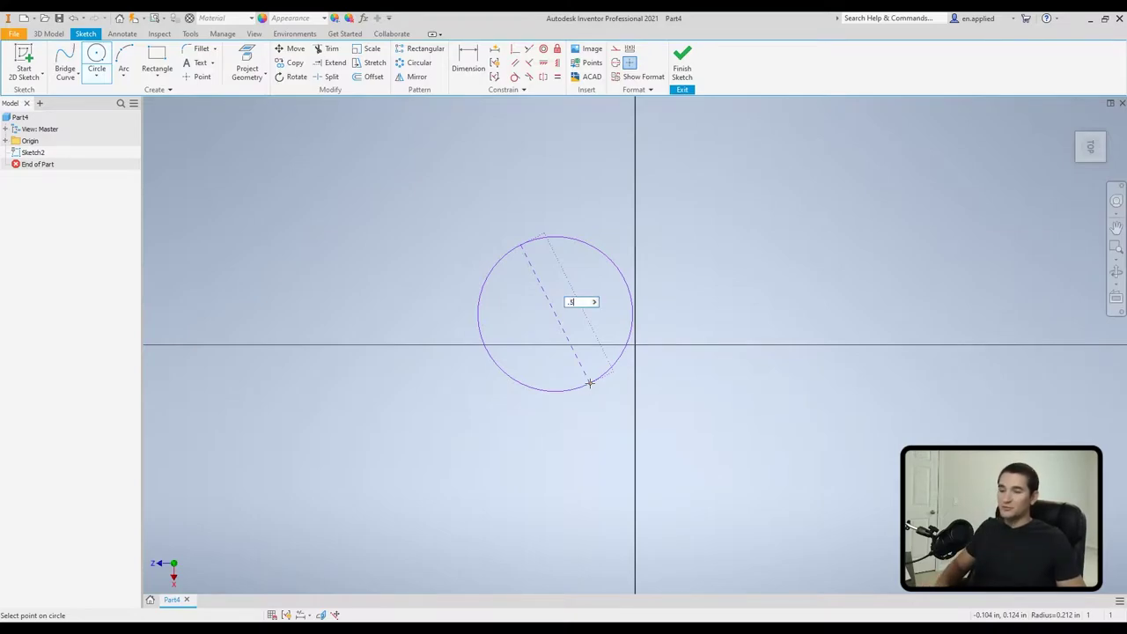
pyautogui.press('Return')
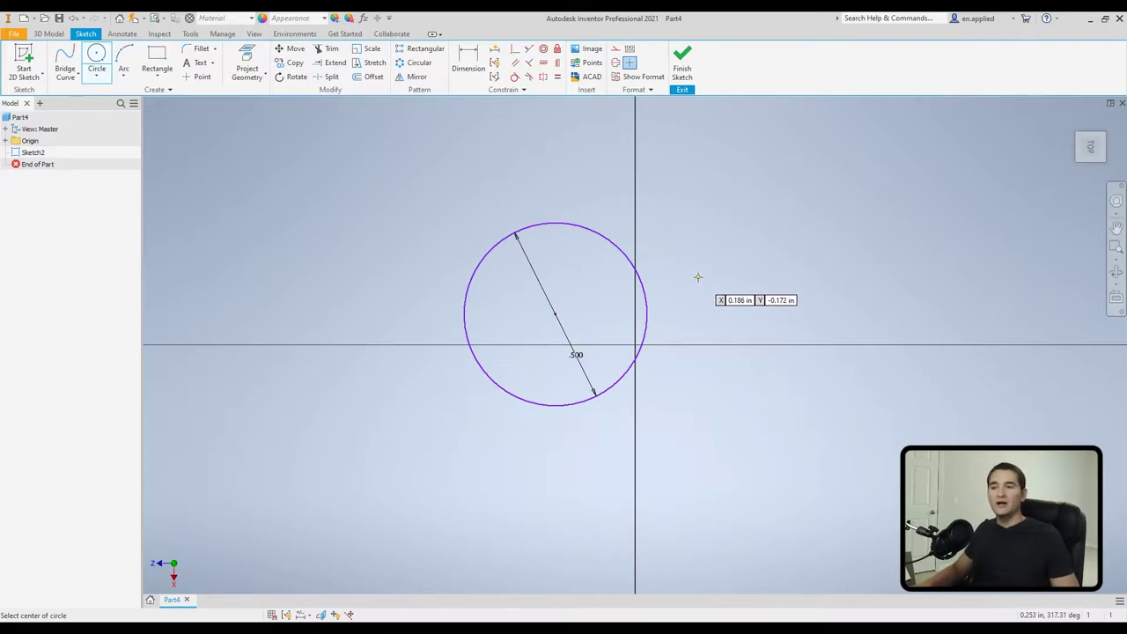
# Delete the 0.5 in circle together with its diameter dimension
pyautogui.press('Escape')
pyautogui.moveTo(431, 181); pyautogui.dragTo(719, 466)
pyautogui.press('Delete')
# Draw a freehand center point circle about 0.74 in in diameter to the upper left of the origin
pyautogui.press('c')
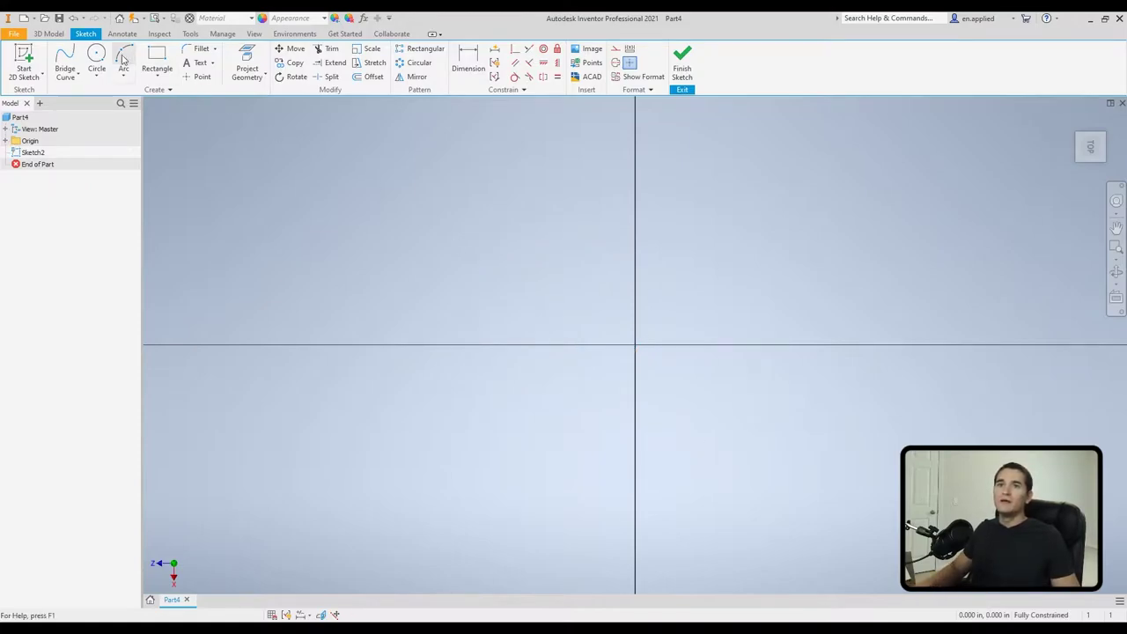
pyautogui.click(433, 226)
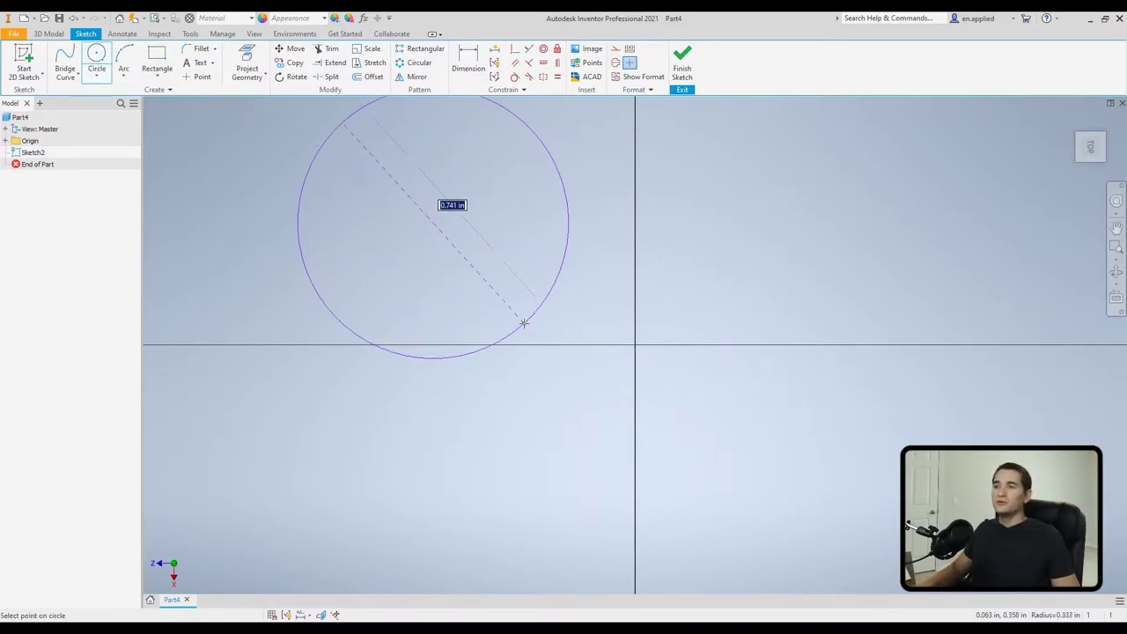
pyautogui.click(523, 324)
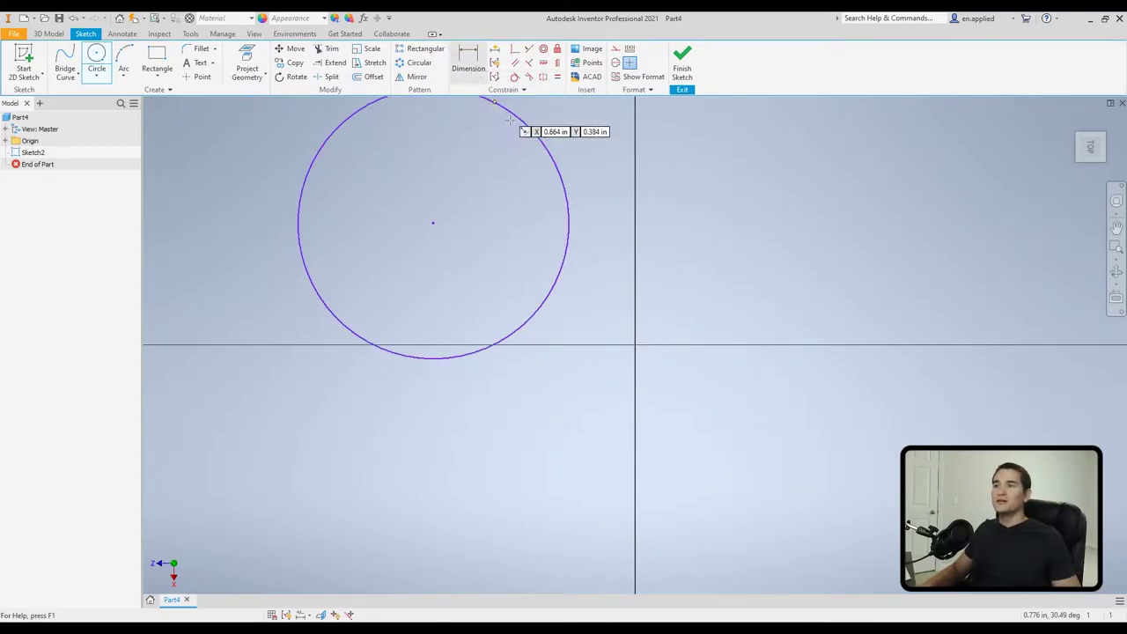
pyautogui.rightClick(599, 172)
pyautogui.press('Escape')
# Dimension the freehand circle's diameter and set it to 0.5 in
pyautogui.rightClick(607, 167)
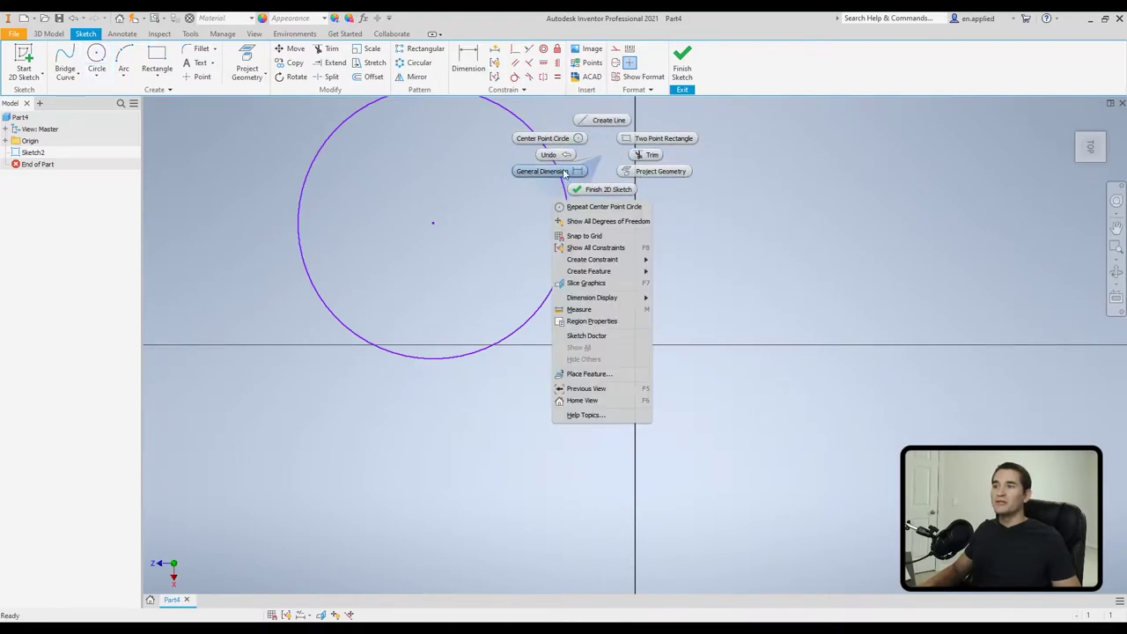
pyautogui.click(569, 172)
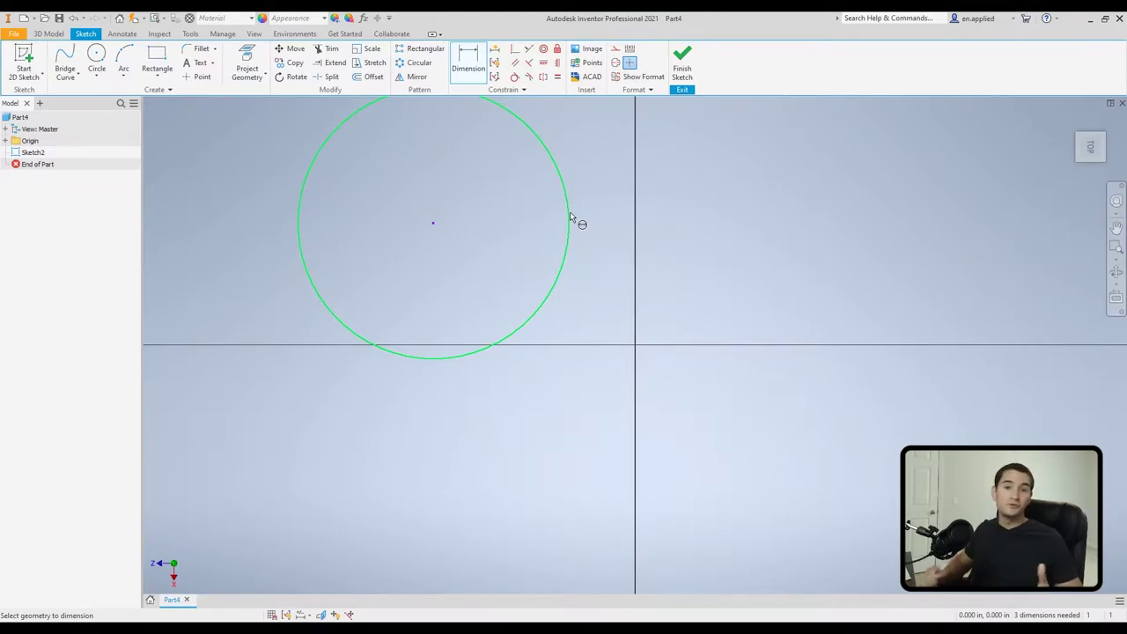
pyautogui.click(570, 213)
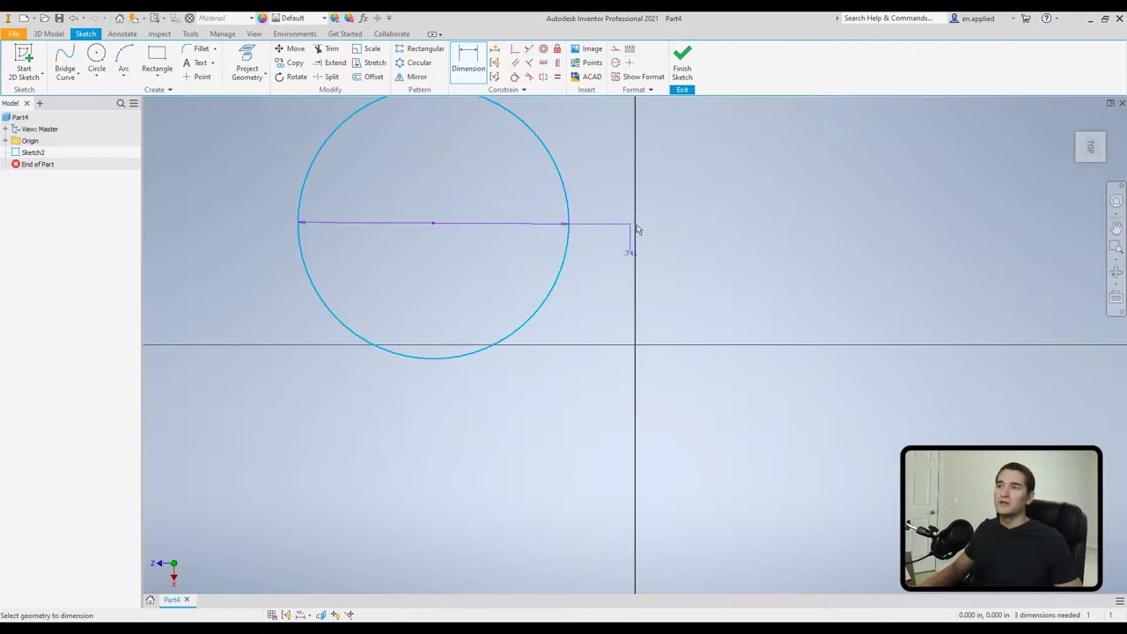
pyautogui.click(618, 278)
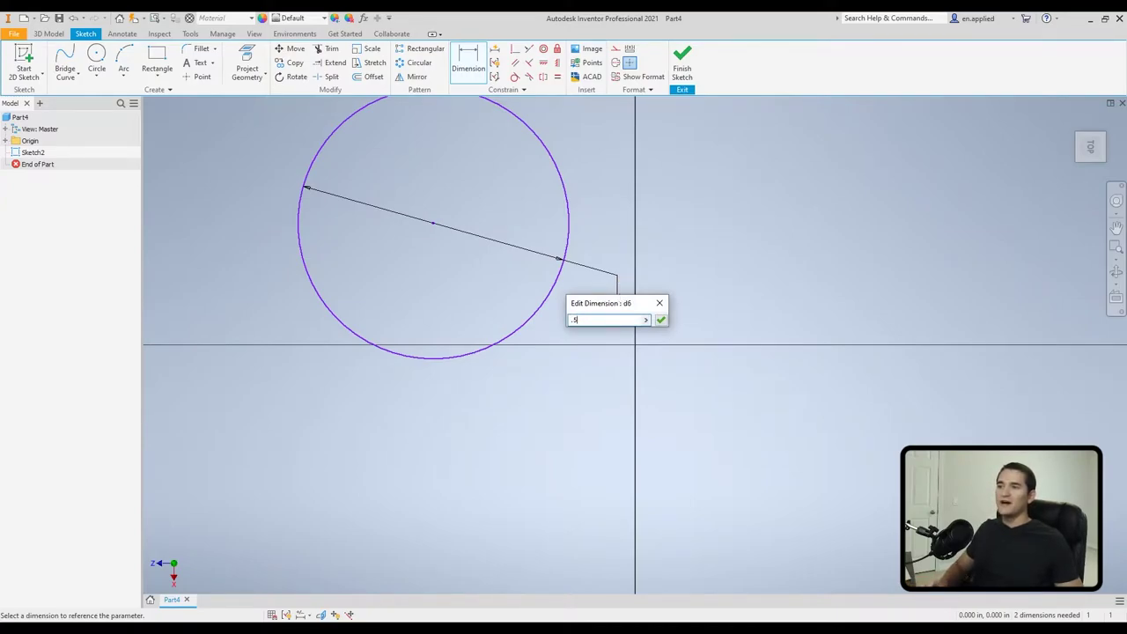
pyautogui.press('Return')
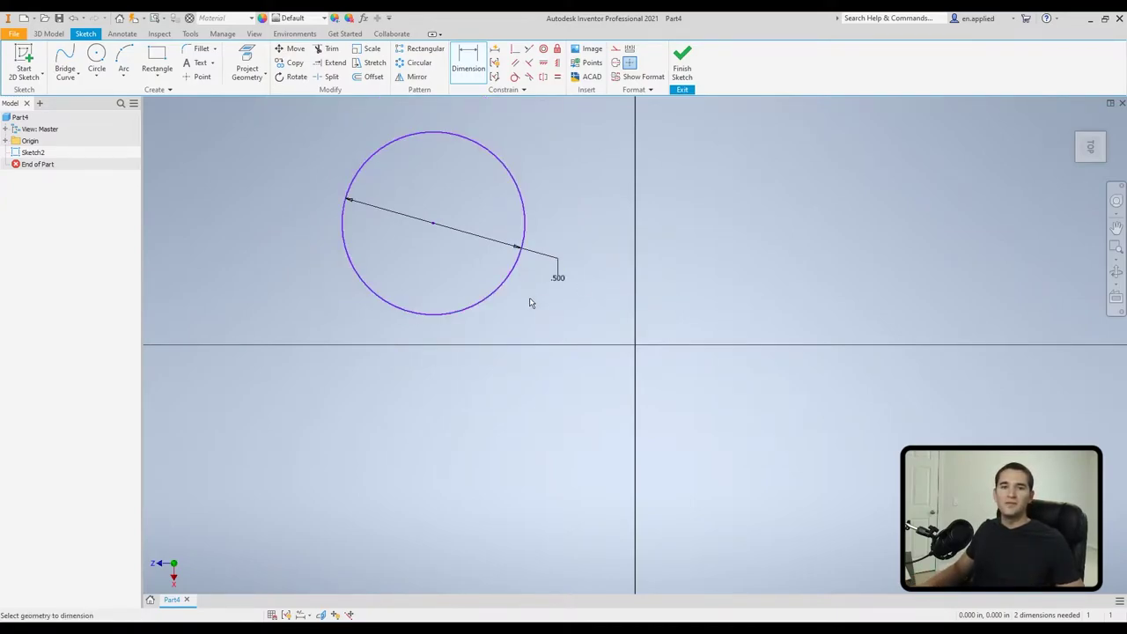
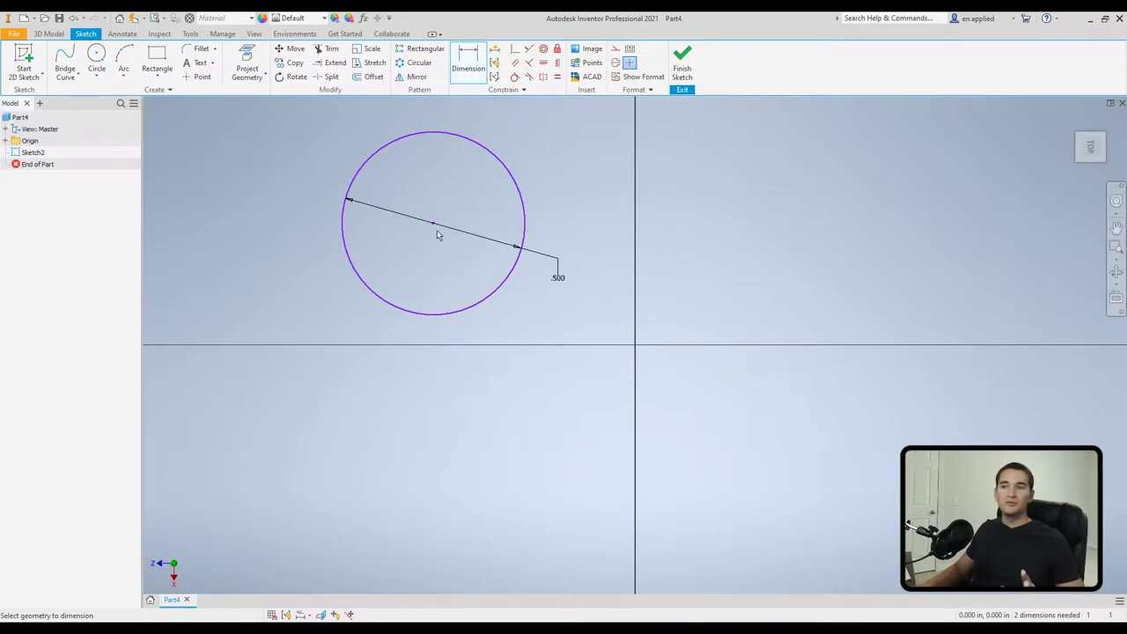
pyautogui.rightClick(448, 271)
pyautogui.press('Escape')
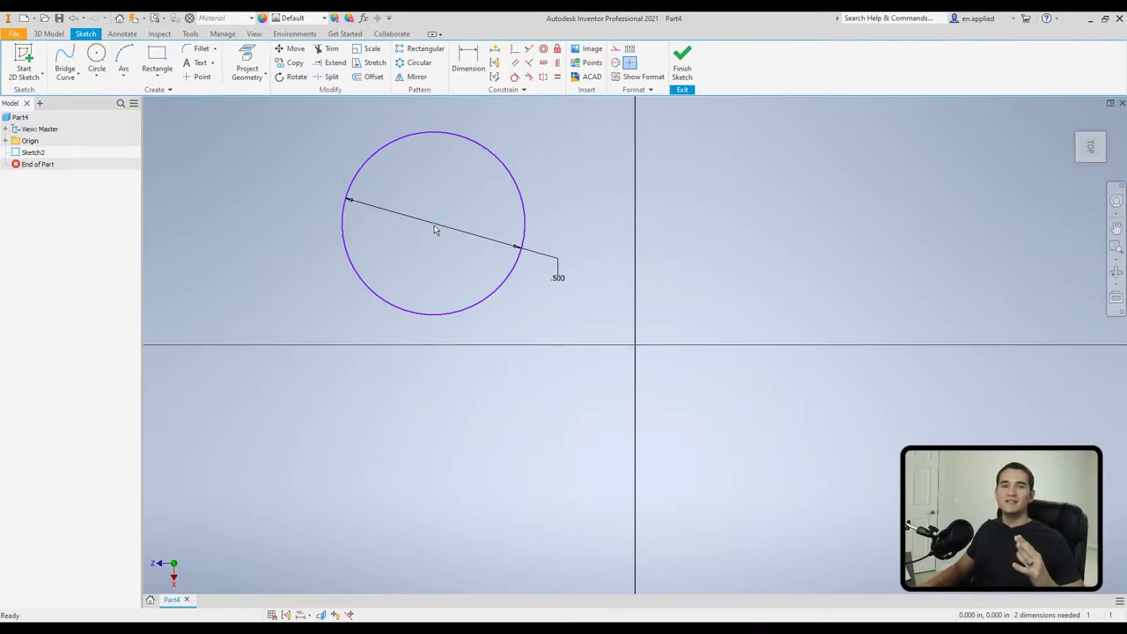
# Move the circle closer to the origin and make its centre coincident with the part's origin Center Point
pyautogui.moveTo(433, 226)
pyautogui.moveTo(434, 226); pyautogui.dragTo(531, 301)
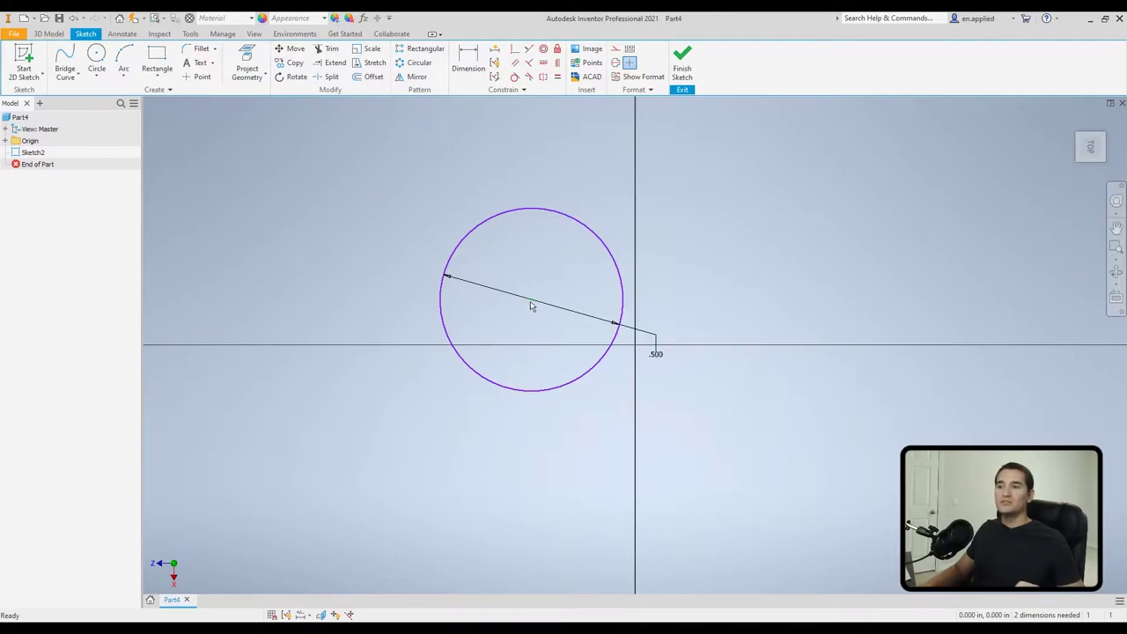
pyautogui.click(5, 141)
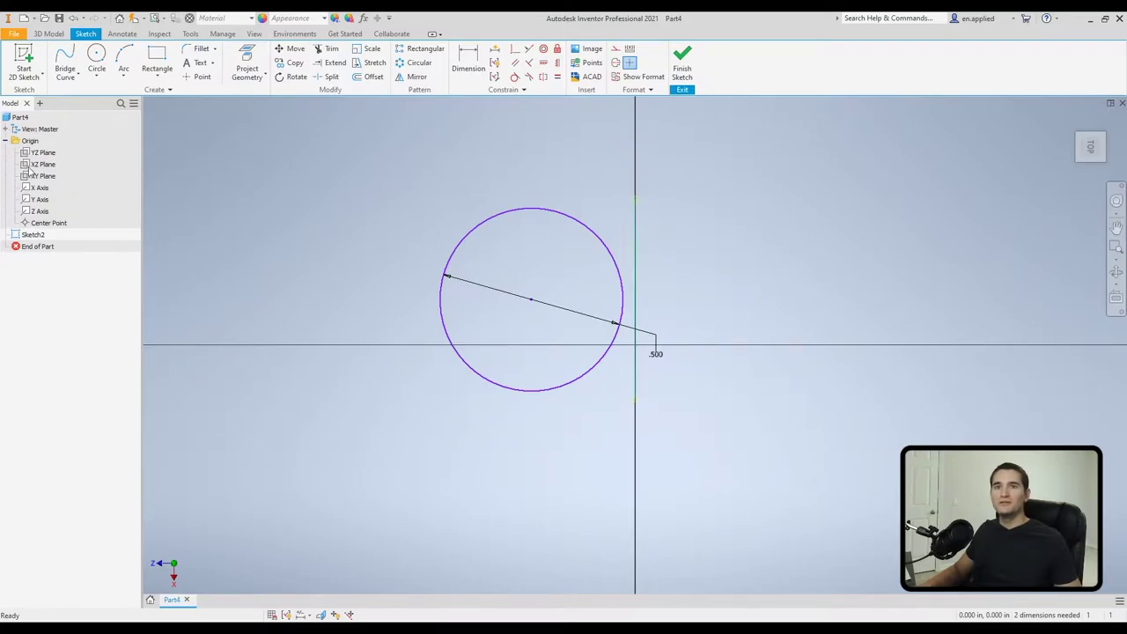
pyautogui.click(54, 223)
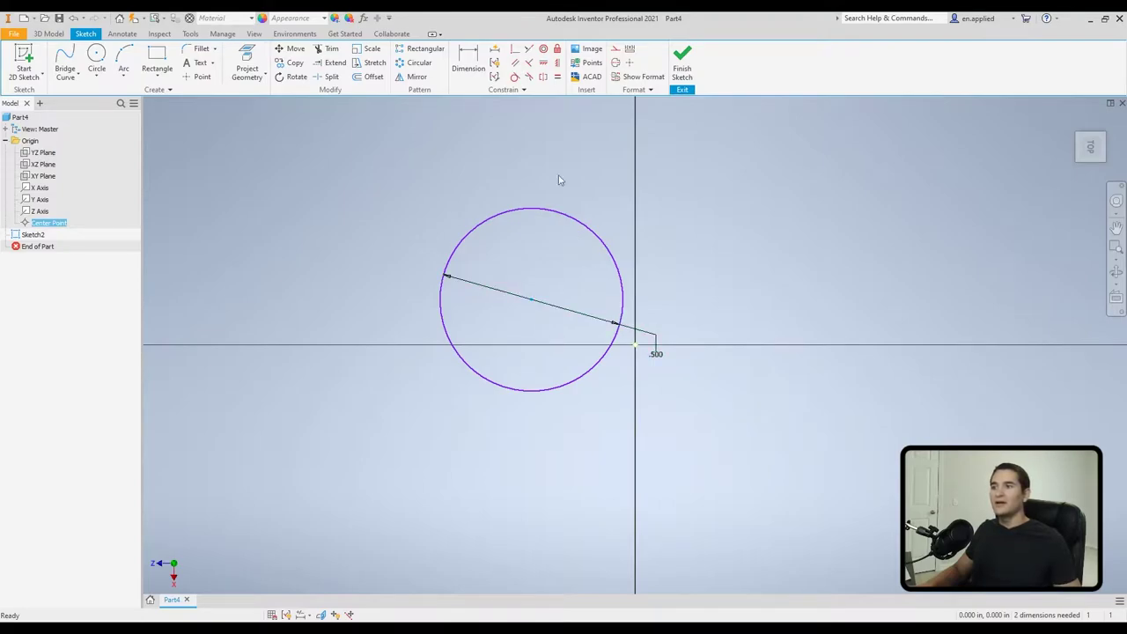
pyautogui.click(515, 49)
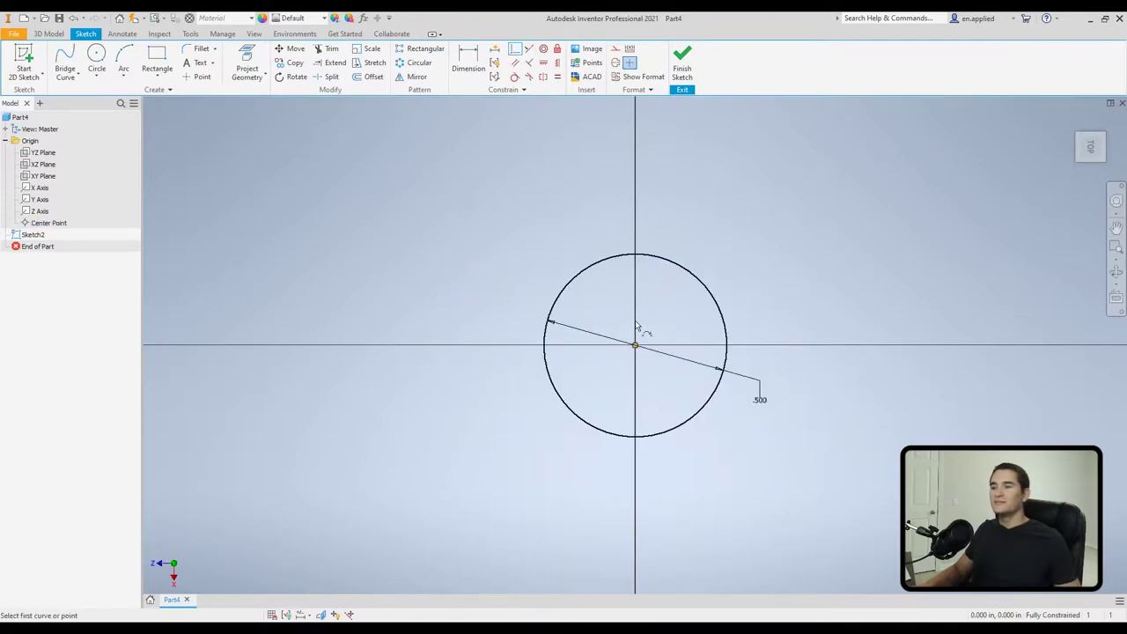
pyautogui.rightClick(453, 214)
pyautogui.click(478, 250)
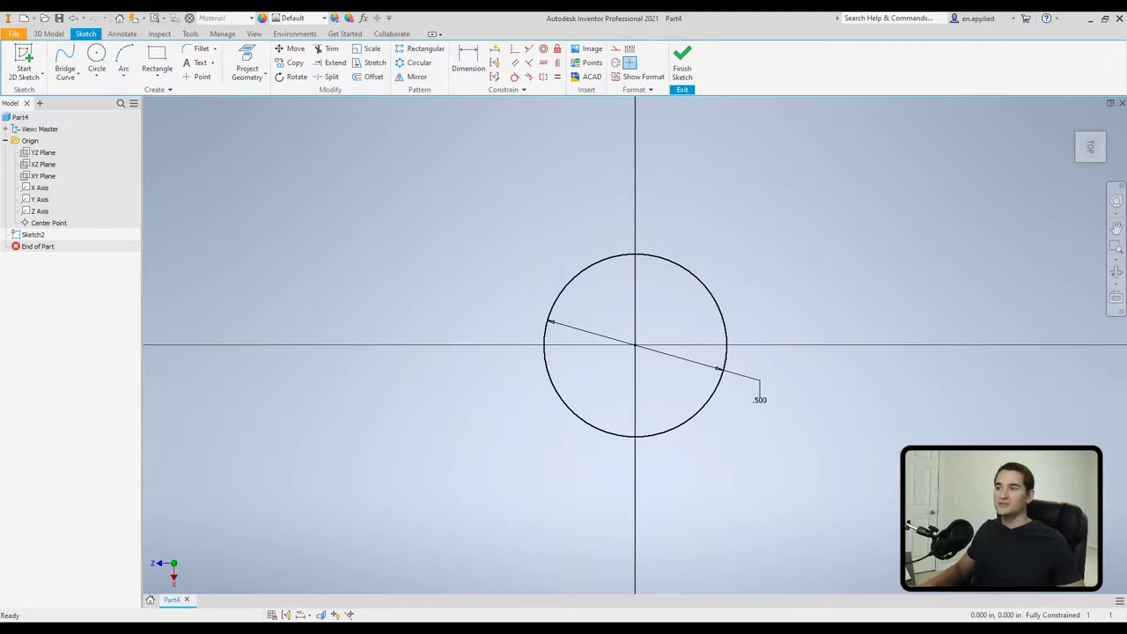
# Delete the origin-centred circle and its diameter dimension from the sketch
pyautogui.moveTo(481, 201); pyautogui.dragTo(838, 495)
pyautogui.press('Delete')
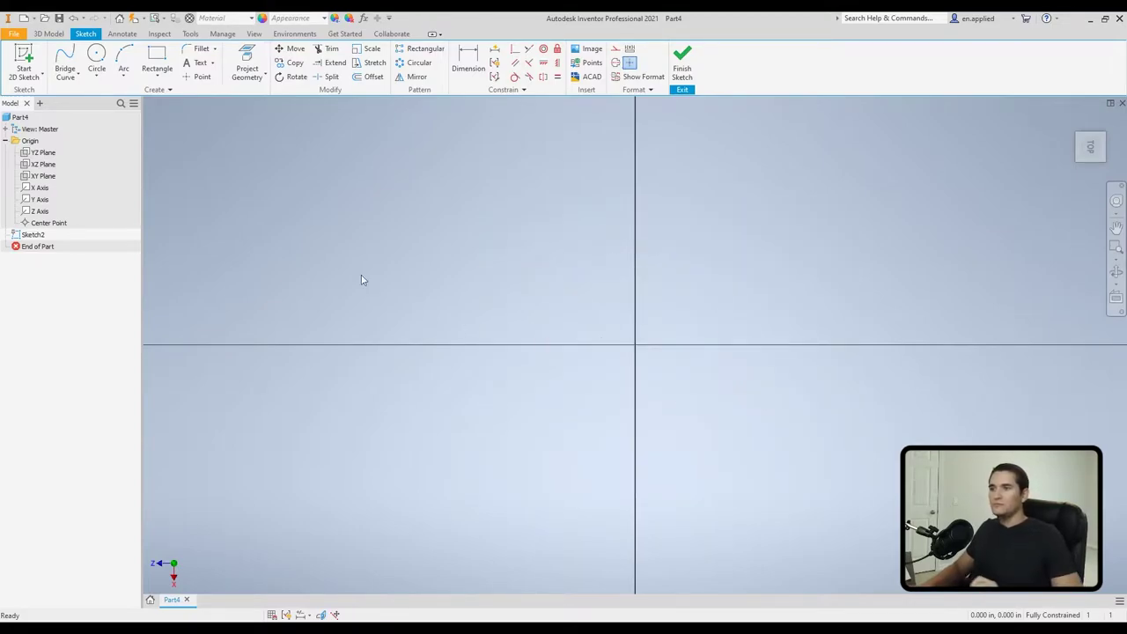
pyautogui.click(92, 75)
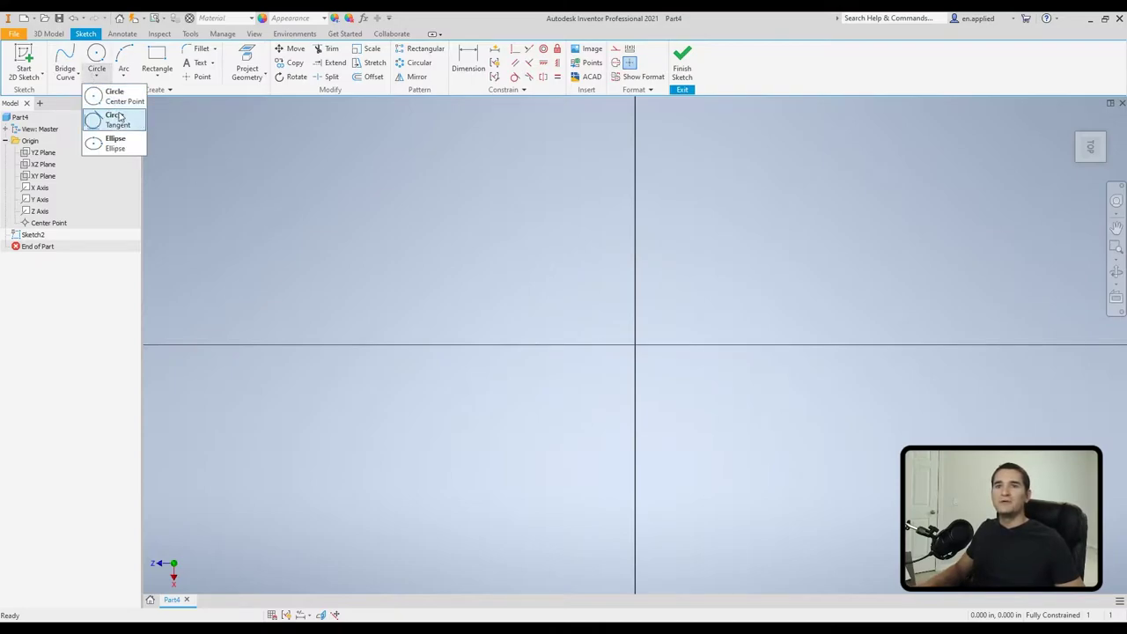
# Draw three separate slanted lines forming an open triangle to the upper left of the origin
pyautogui.click(65, 75)
pyautogui.click(78, 95)
pyautogui.click(415, 138)
pyautogui.click(309, 259)
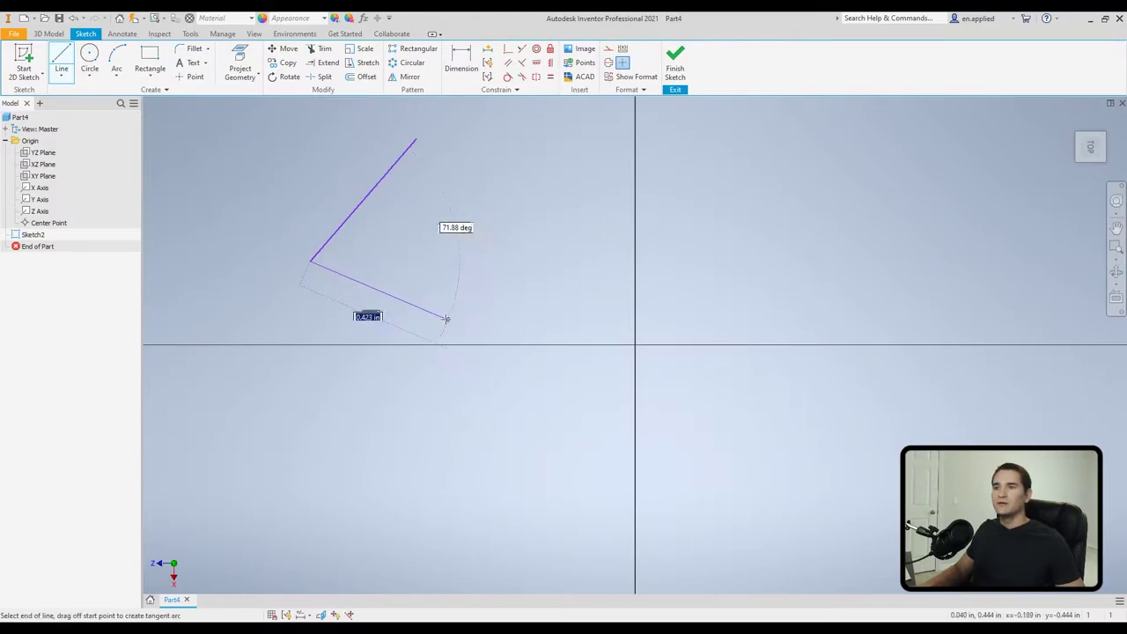
pyautogui.press('Escape')
pyautogui.press('l')
pyautogui.click(411, 335)
pyautogui.click(589, 297)
pyautogui.press('Escape')
pyautogui.click(61, 56)
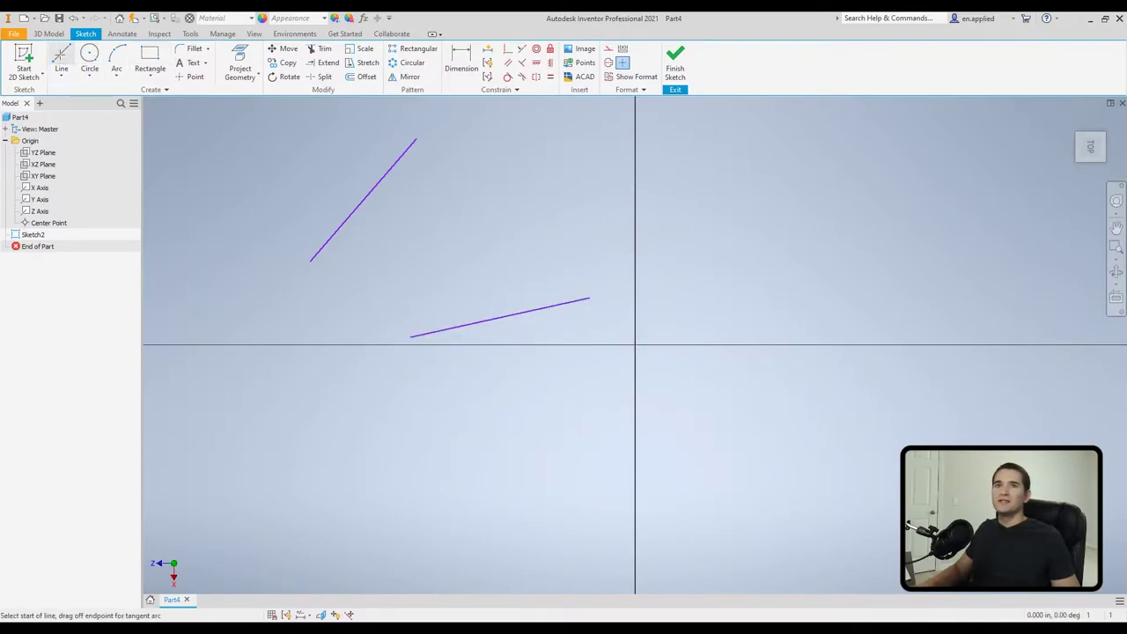
pyautogui.click(479, 136)
pyautogui.click(593, 244)
pyautogui.press('Escape')
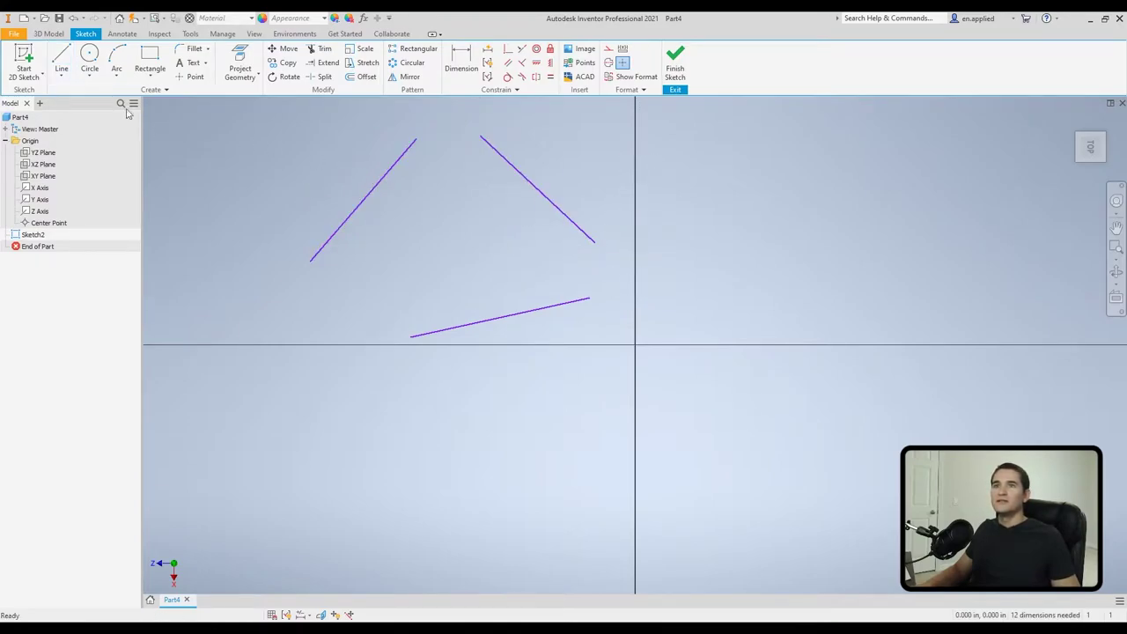
# Draw a tangent circle that touches all three slanted lines
pyautogui.click(95, 79)
pyautogui.click(117, 121)
pyautogui.click(397, 171)
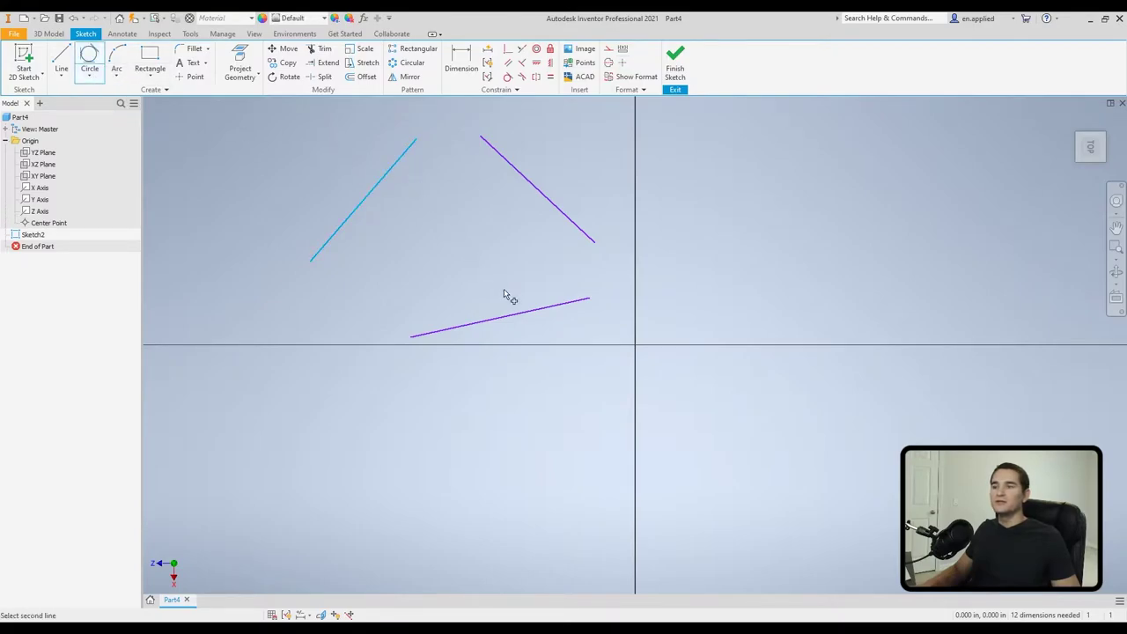
pyautogui.click(506, 316)
pyautogui.click(546, 202)
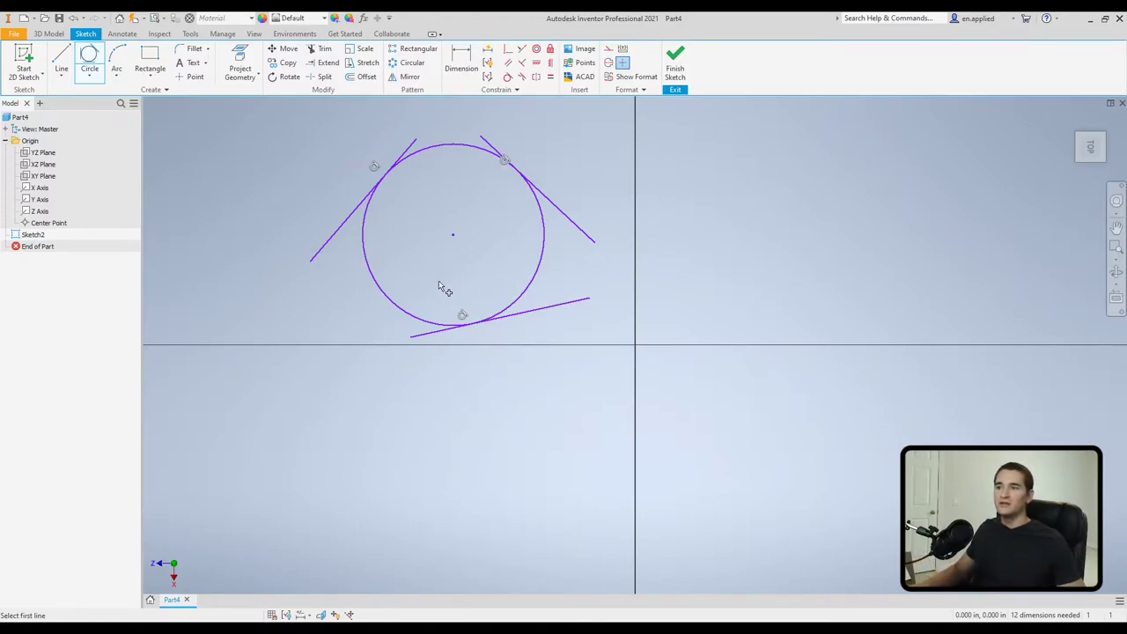
# Clear the sketch by deleting the tangent circle and the three slanted lines
pyautogui.press('Escape')
pyautogui.moveTo(262, 111); pyautogui.dragTo(662, 367)
pyautogui.press('Delete')
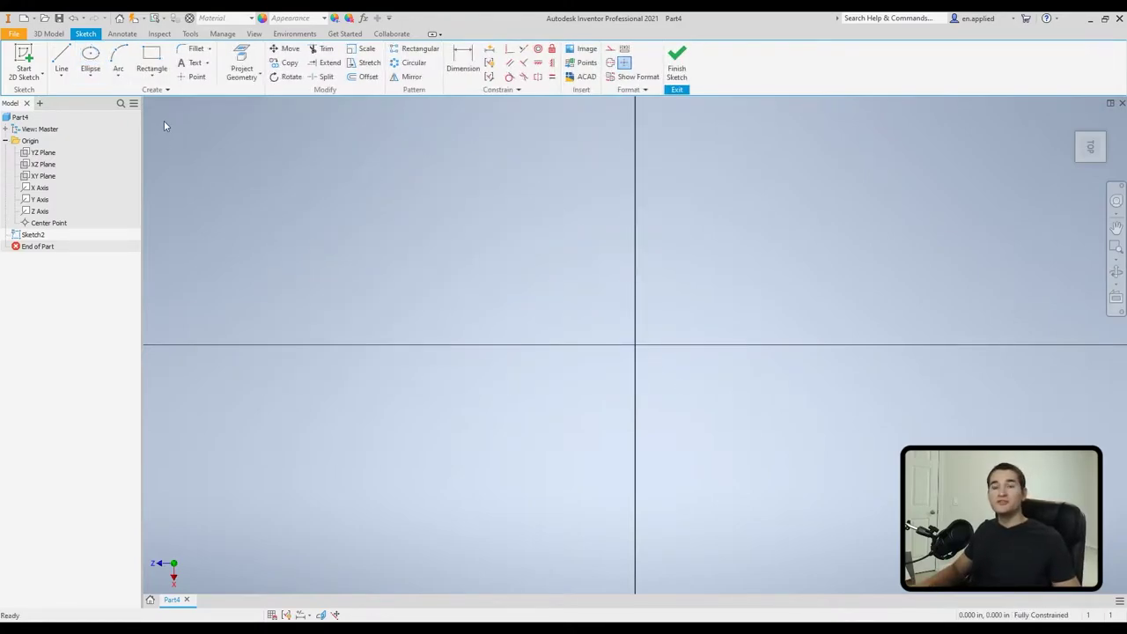
# Draw an ellipse centred on the origin with a horizontal major axis and a minor half-axis of about 0.21 in
pyautogui.click(99, 79)
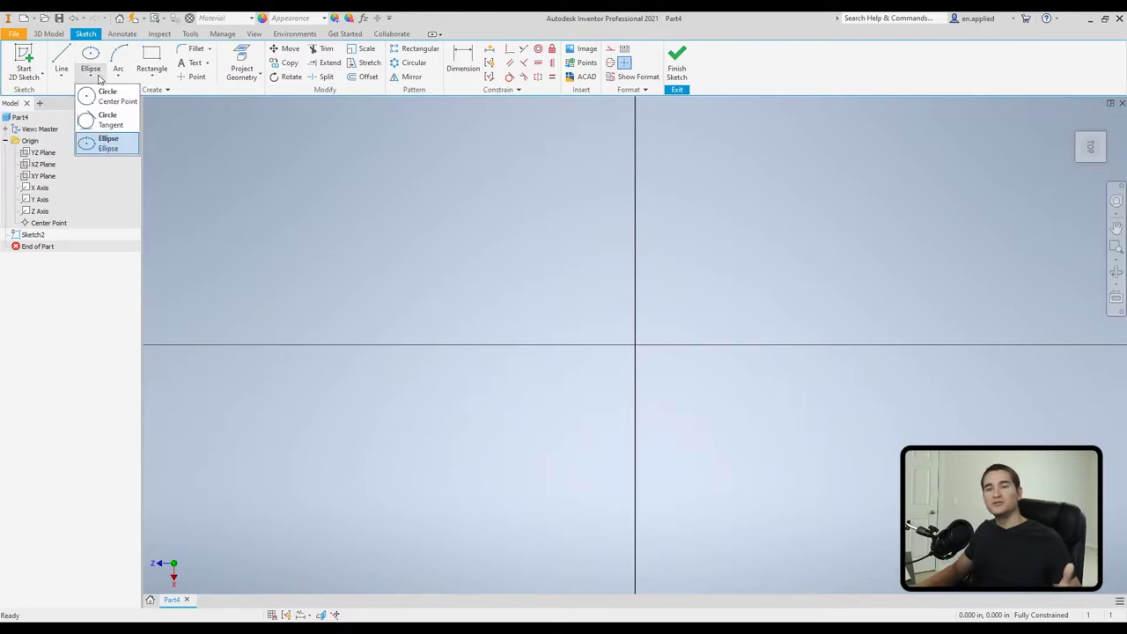
pyautogui.click(110, 144)
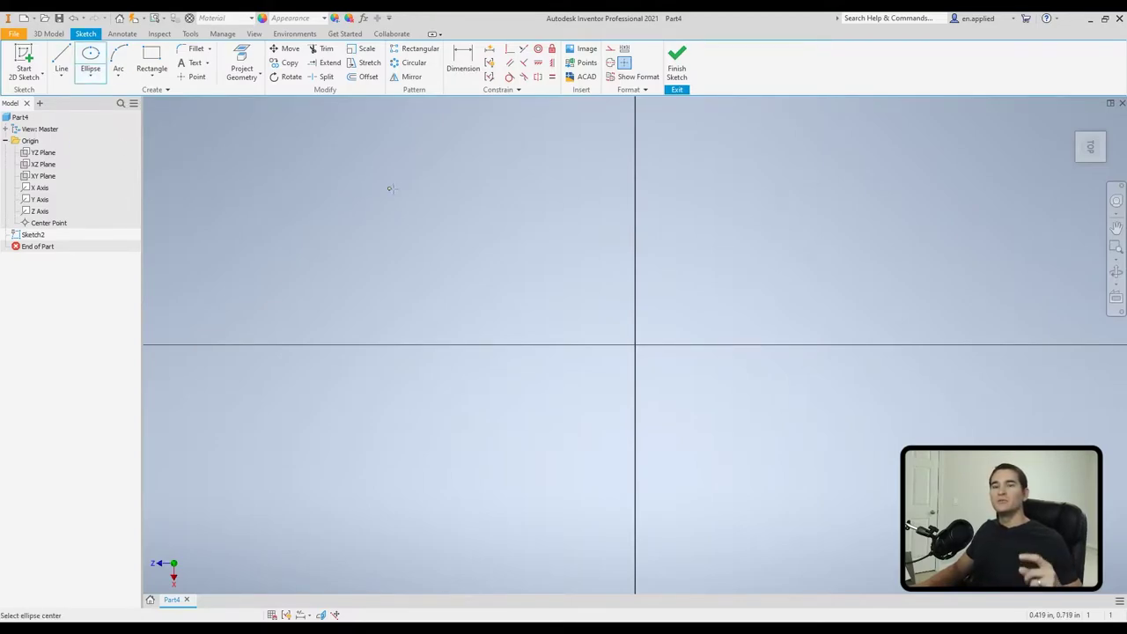
pyautogui.click(636, 345)
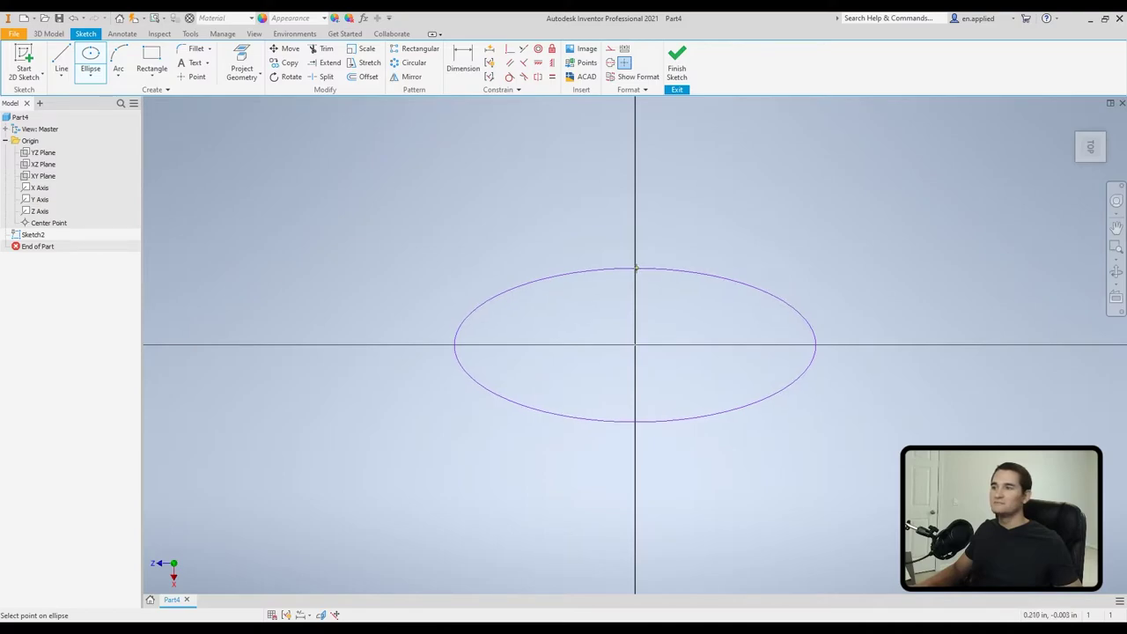
pyautogui.click(635, 267)
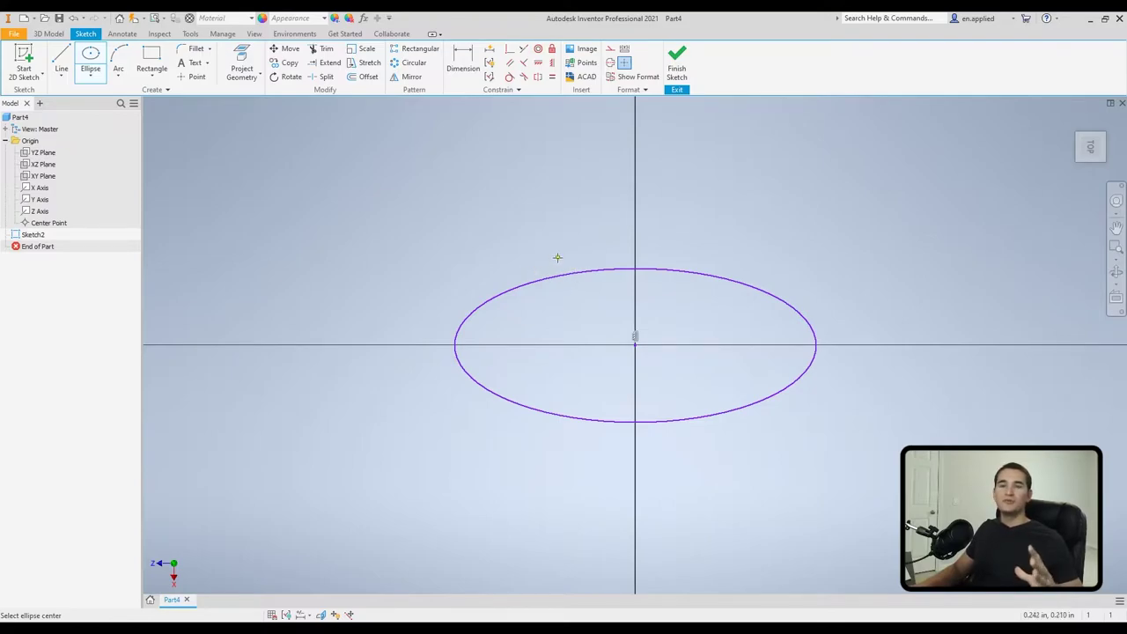
# Exit the Ellipse command and delete the ellipse to clear the sketch
pyautogui.rightClick(427, 209)
pyautogui.click(469, 211)
pyautogui.moveTo(382, 192); pyautogui.dragTo(901, 456)
pyautogui.press('Delete')
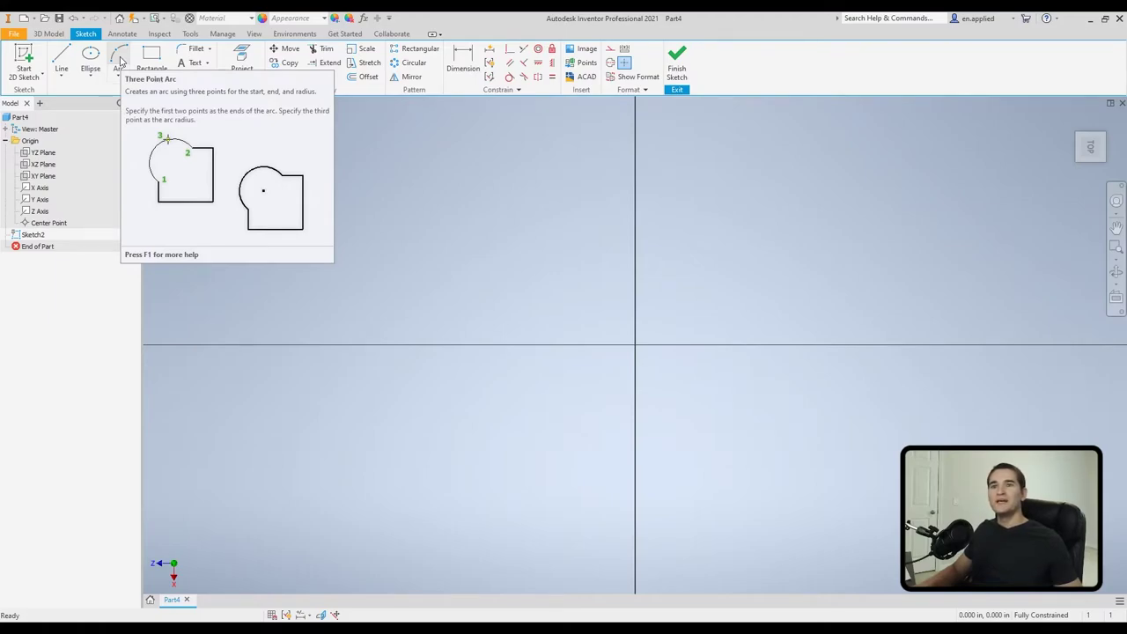
# Draw a three-point arc of roughly a quarter circle, starting on the horizontal axis left of the origin and ending above and right of that start
pyautogui.click(121, 60)
pyautogui.click(120, 78)
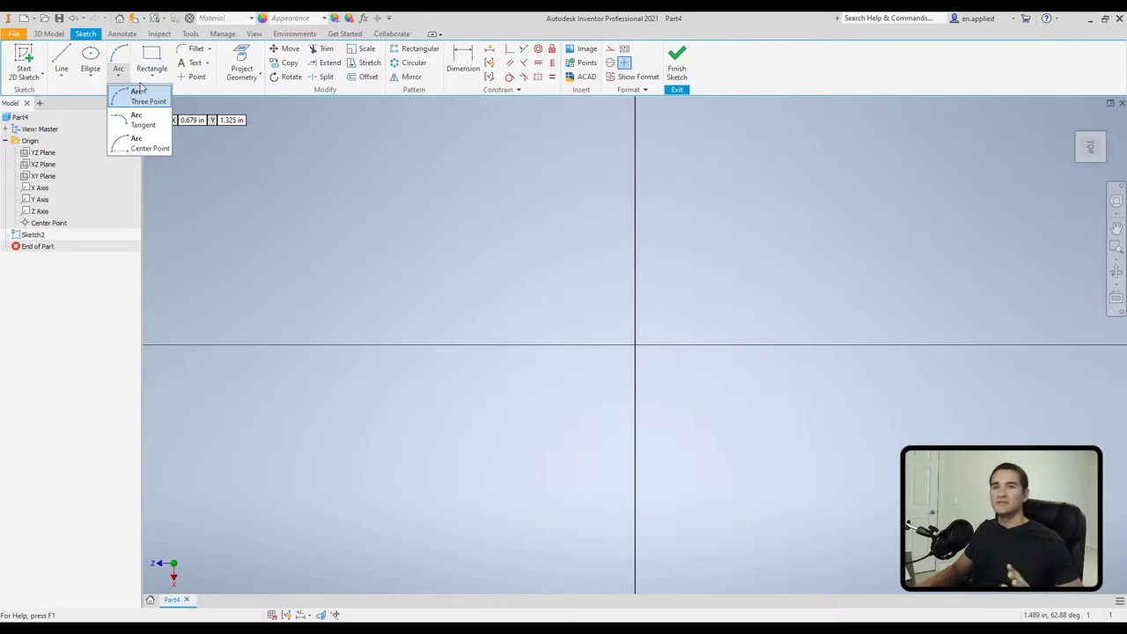
pyautogui.click(134, 91)
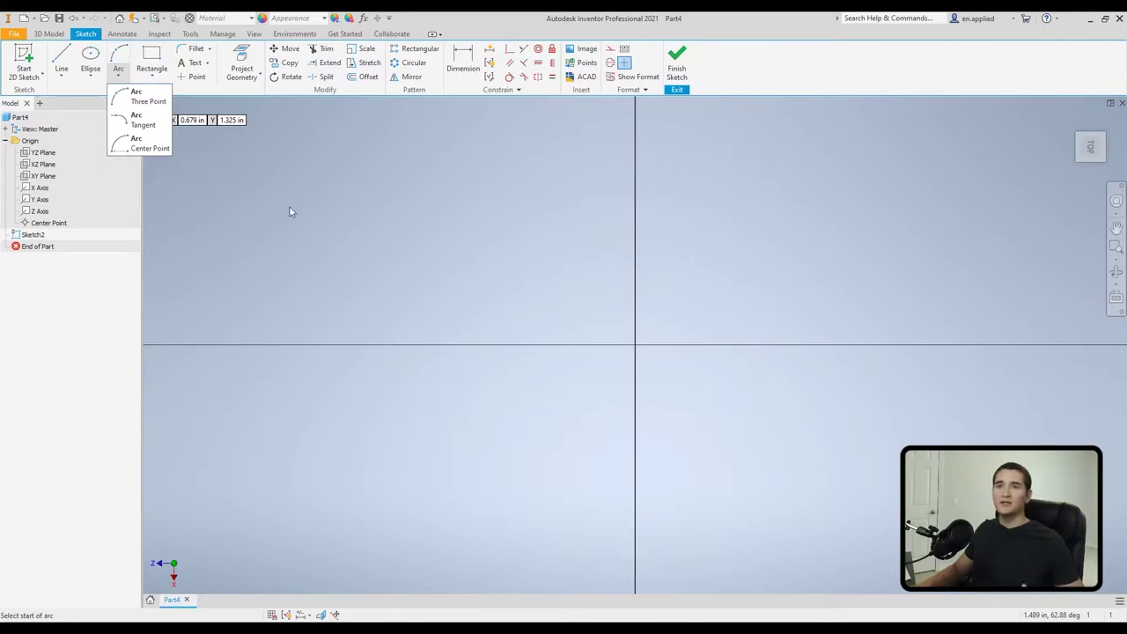
pyautogui.click(143, 97)
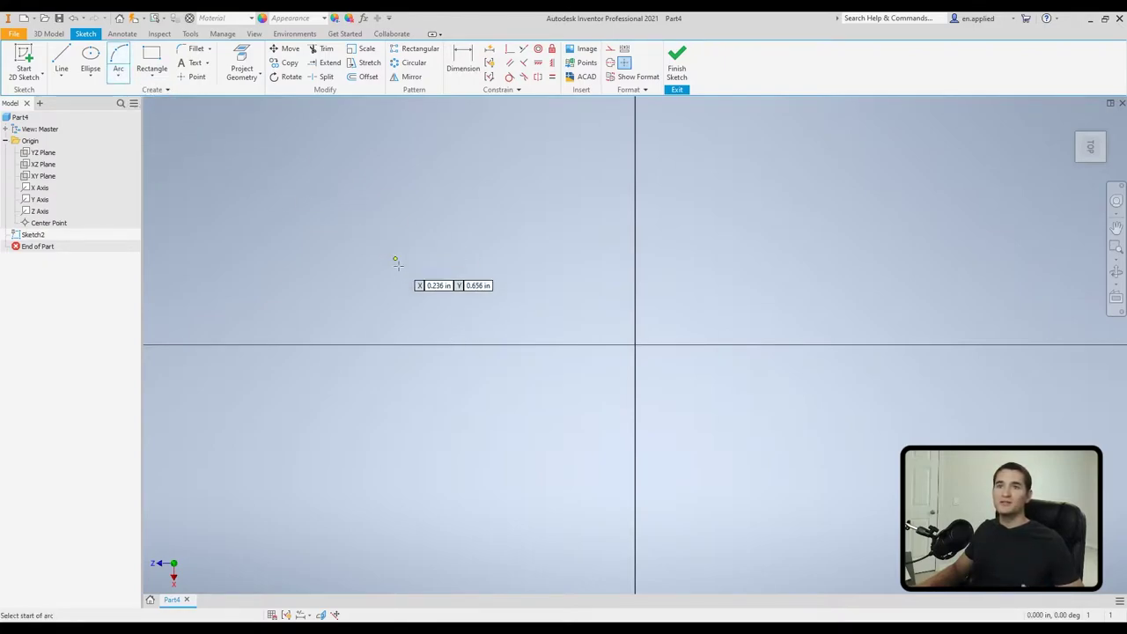
pyautogui.click(369, 342)
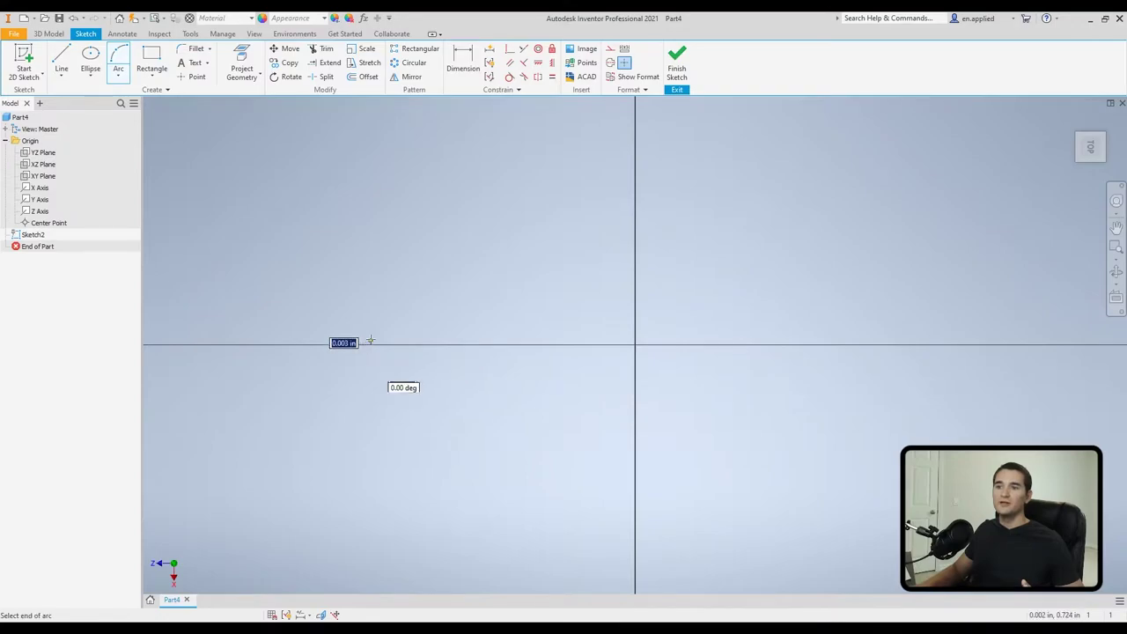
pyautogui.click(455, 244)
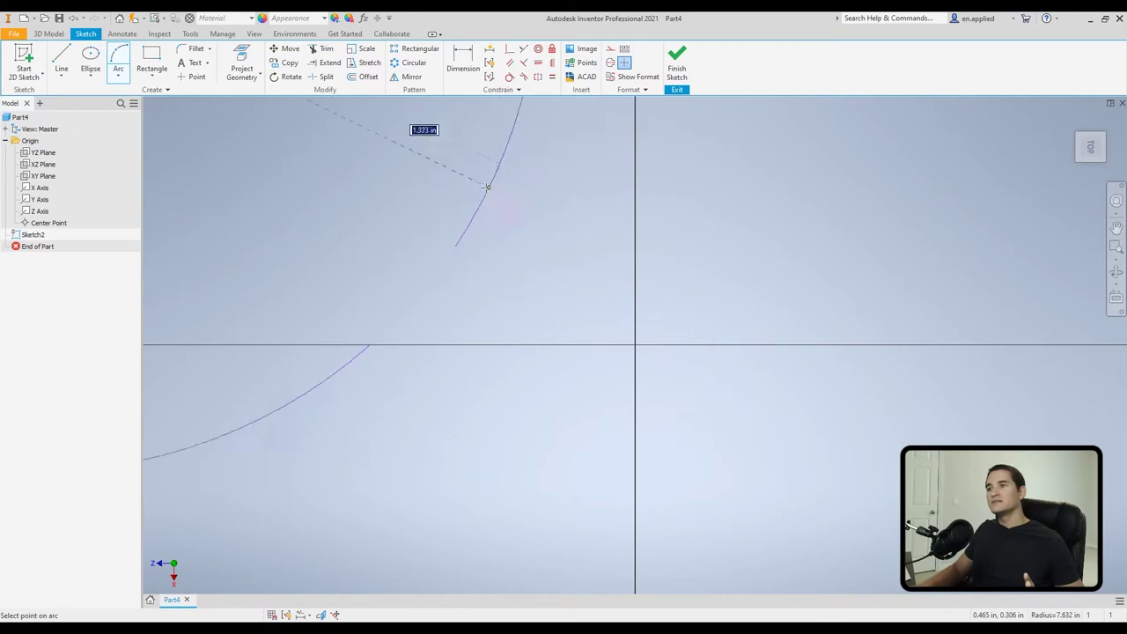
pyautogui.click(455, 248)
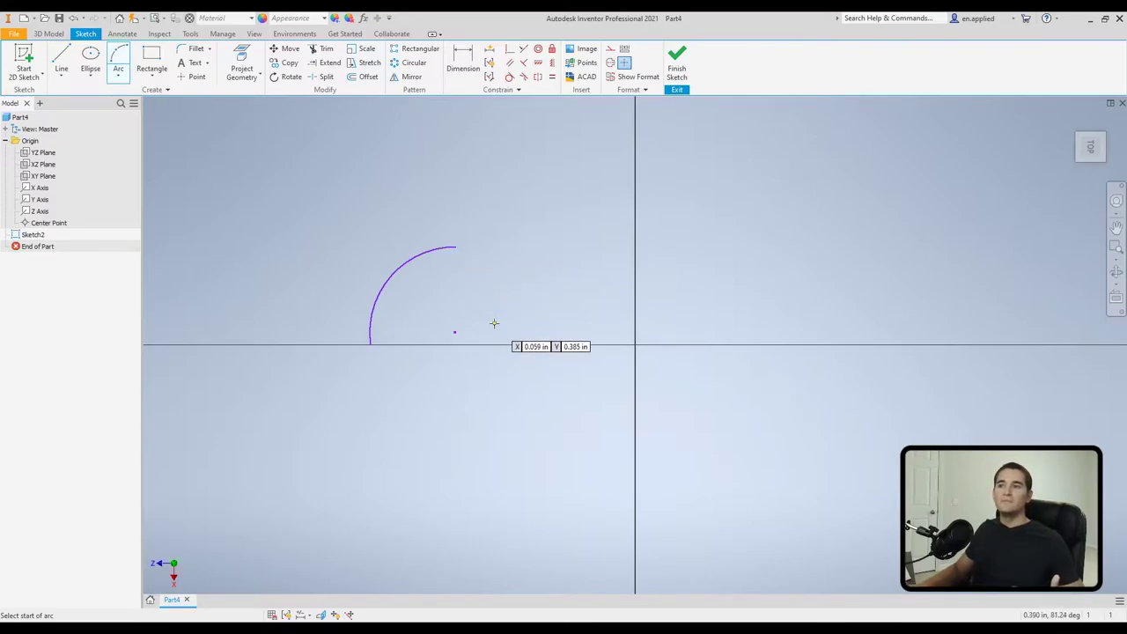
# Leave the arc command and undo the three-point arc so the sketch is empty
pyautogui.rightClick(466, 303)
pyautogui.click(542, 265)
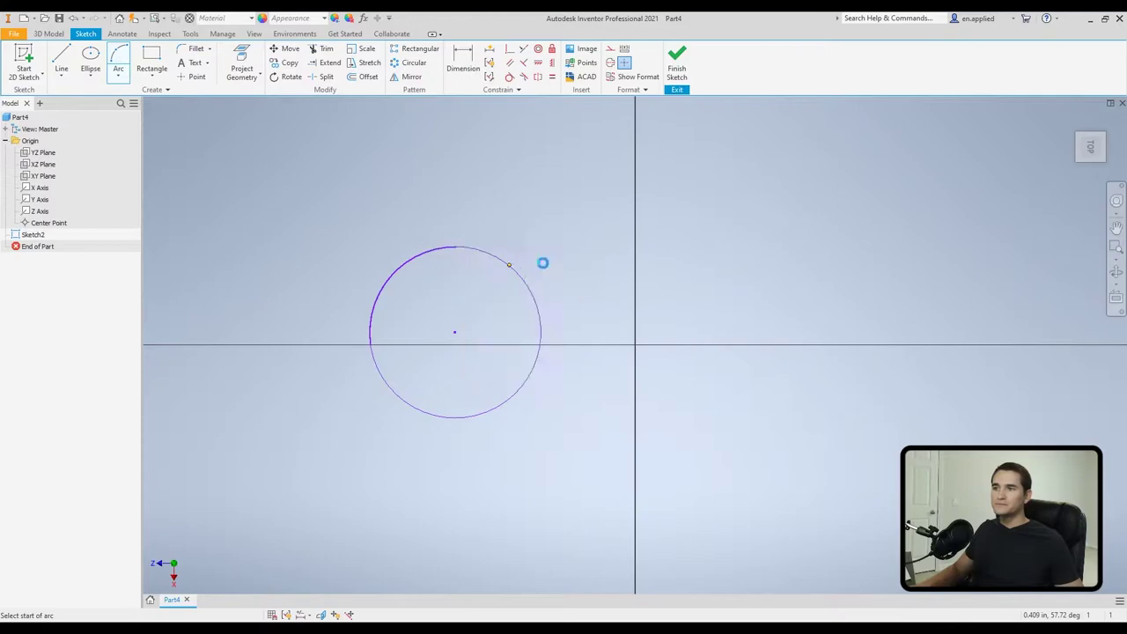
pyautogui.hotkey('ctrl', 'z')
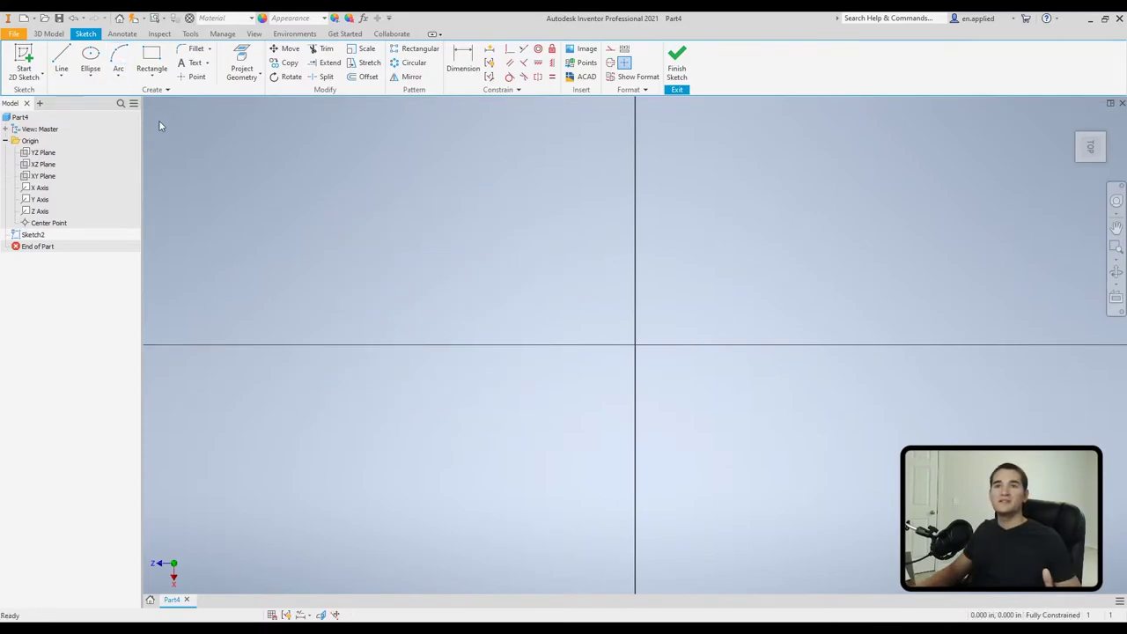
# Draw four connected perpendicular lines left of the vertical axis, forming a rectangular outline with a gap at its upper-right corner
pyautogui.click(119, 75)
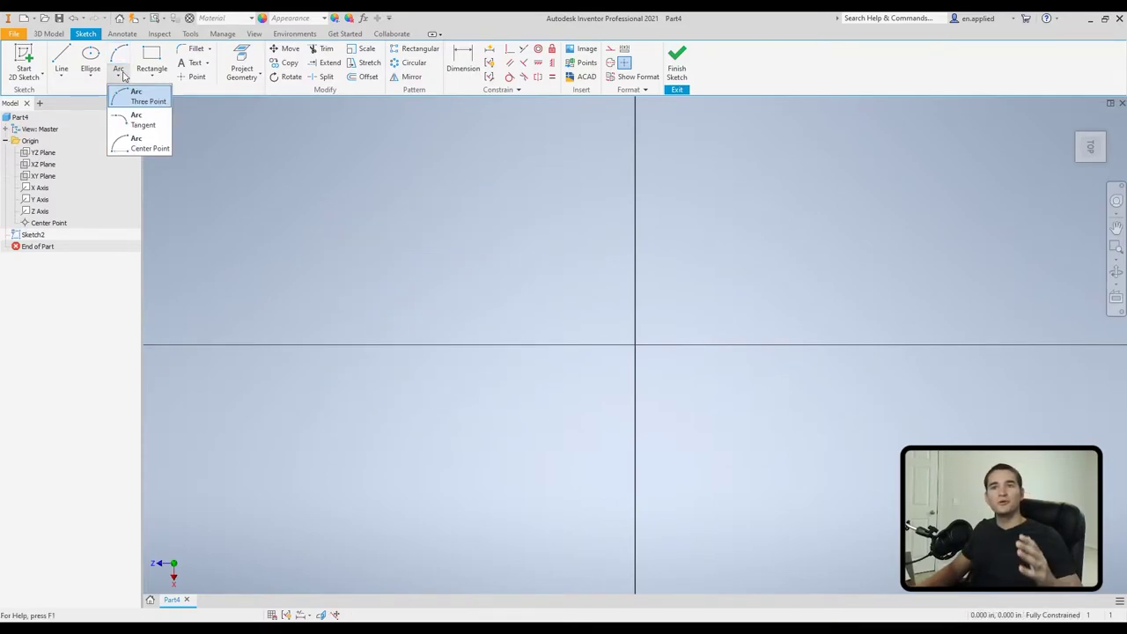
pyautogui.click(144, 124)
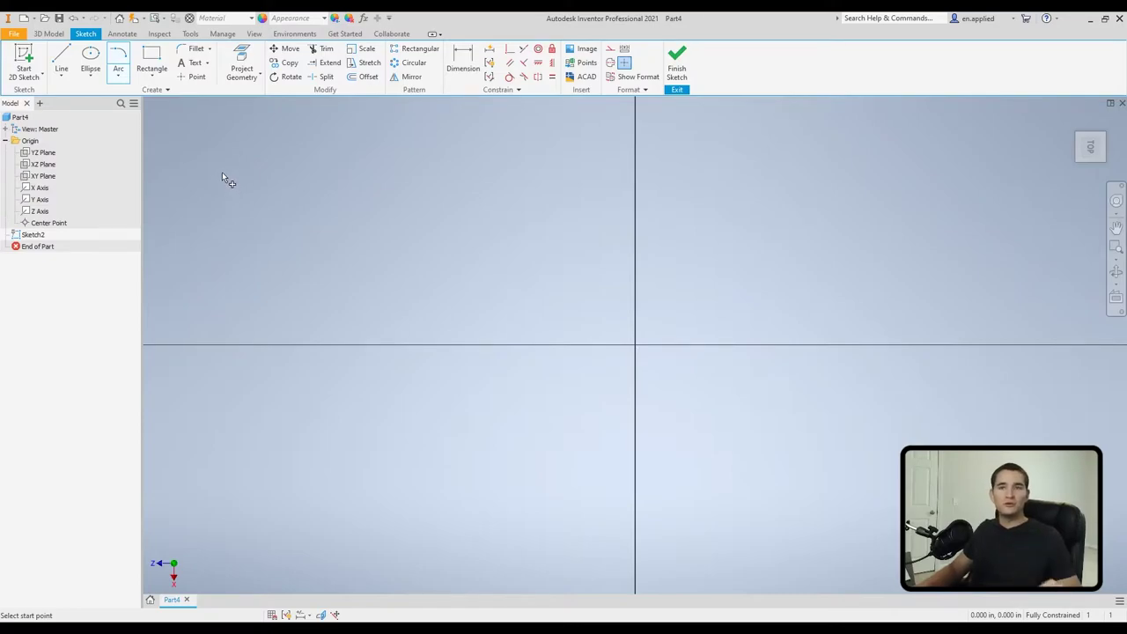
pyautogui.press('l')
pyautogui.click(534, 214)
pyautogui.click(340, 213)
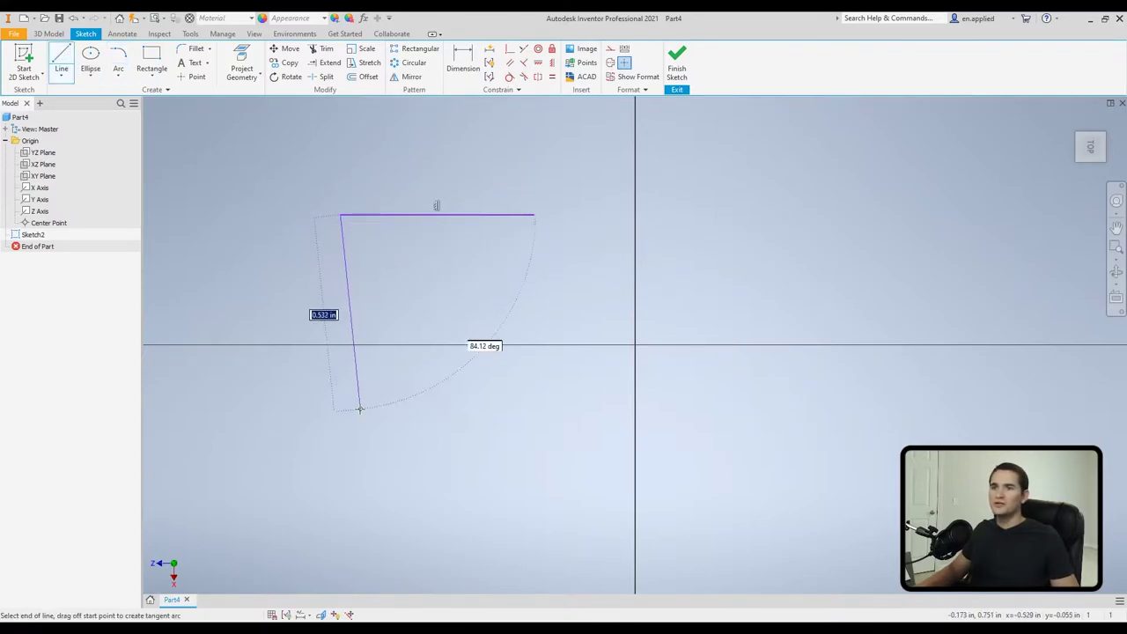
pyautogui.click(340, 397)
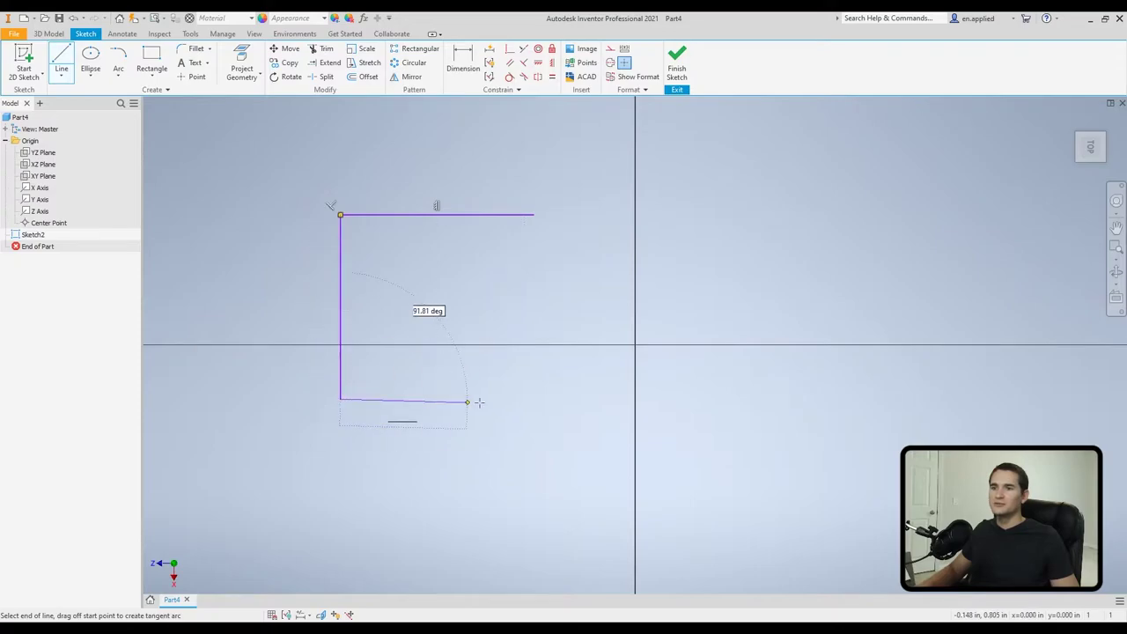
pyautogui.click(588, 398)
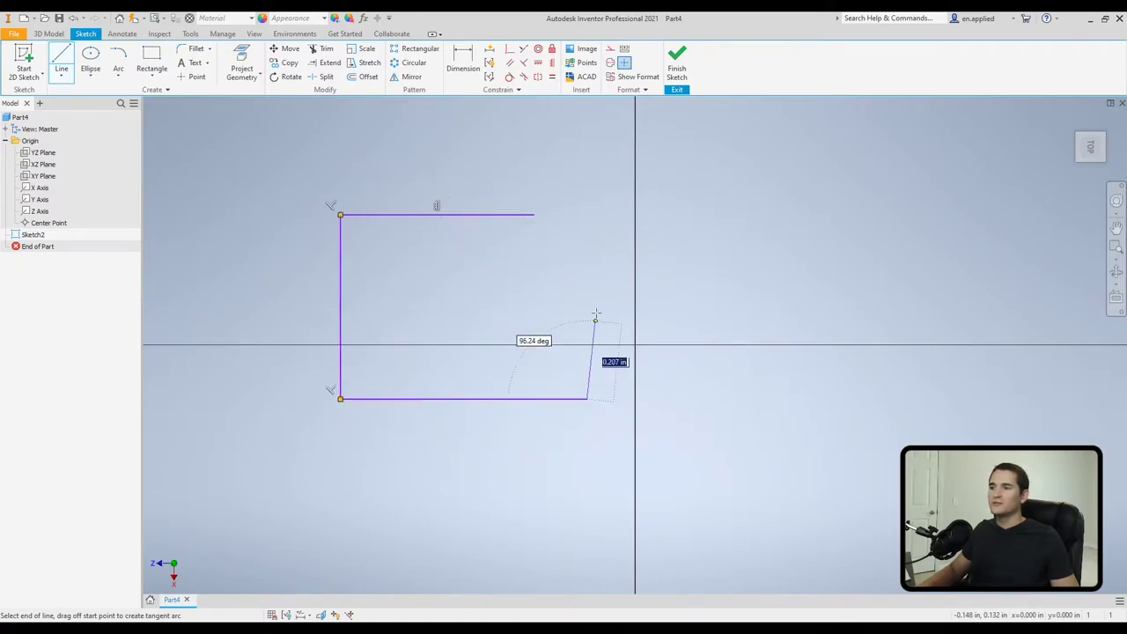
pyautogui.click(589, 254)
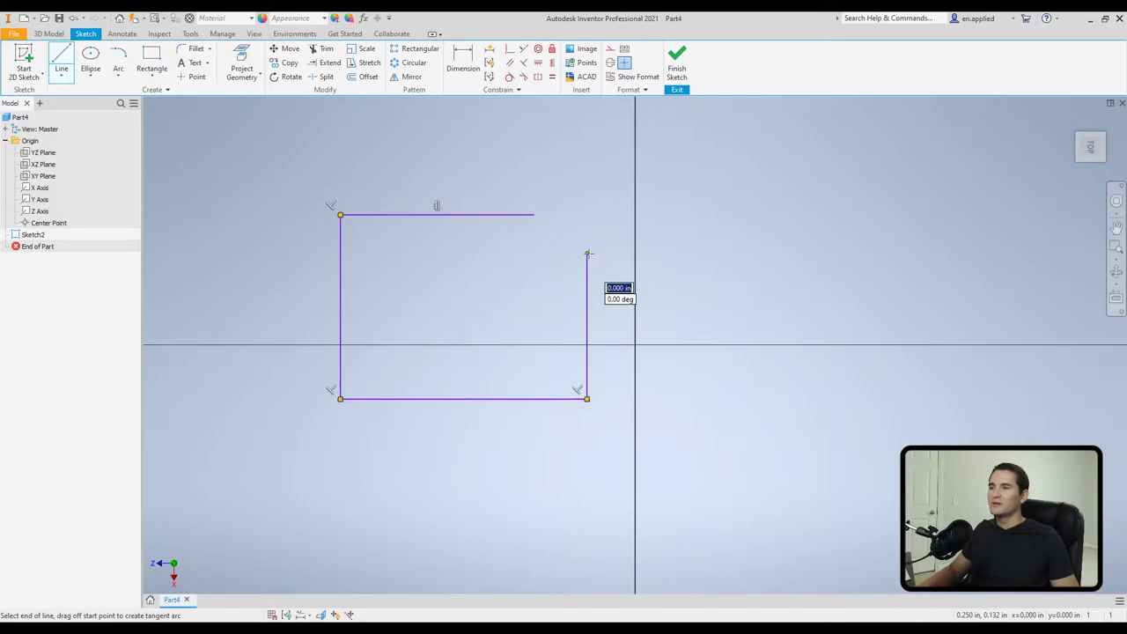
pyautogui.press('Escape')
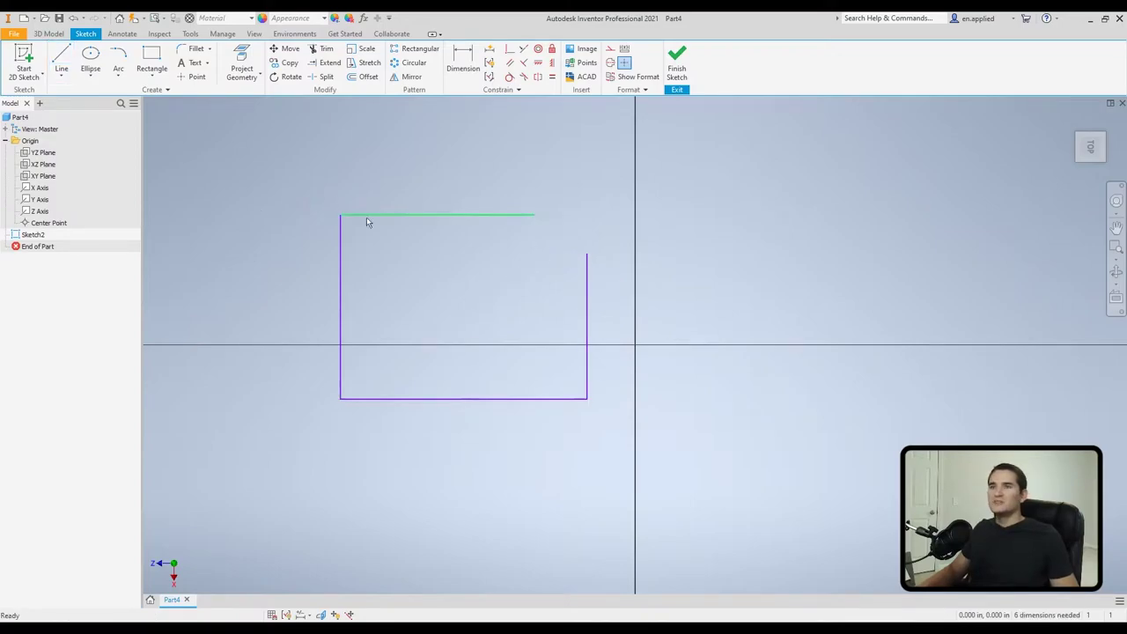
# Bridge the outline's upper-right gap with a tangent arc from the upper line, and constrain the arc tangent to the right vertical line
pyautogui.click(119, 79)
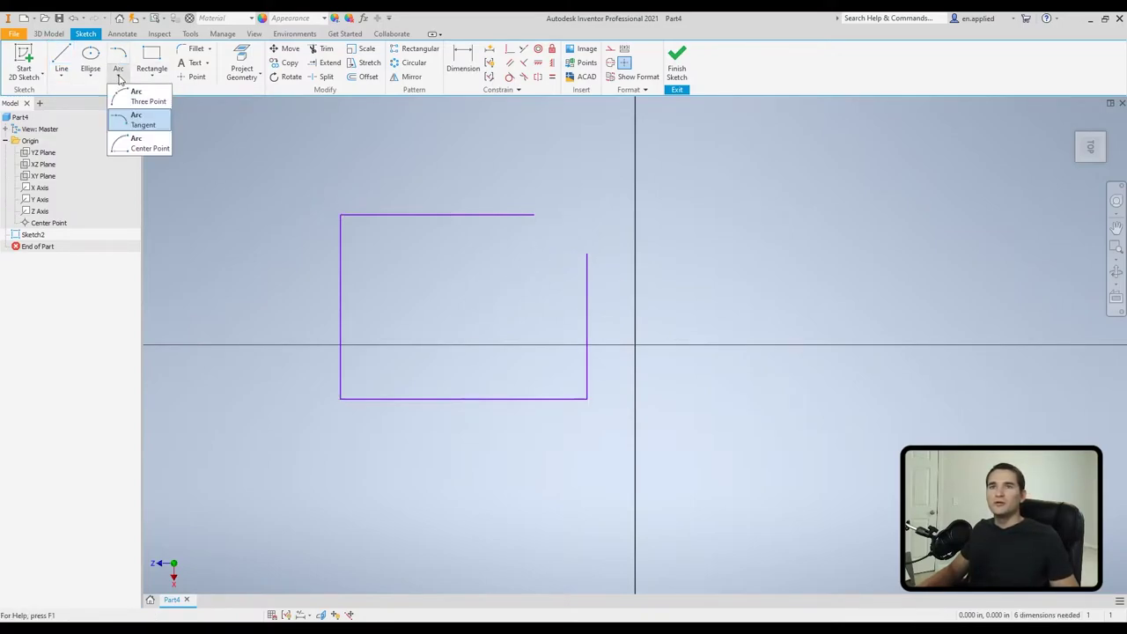
pyautogui.click(141, 124)
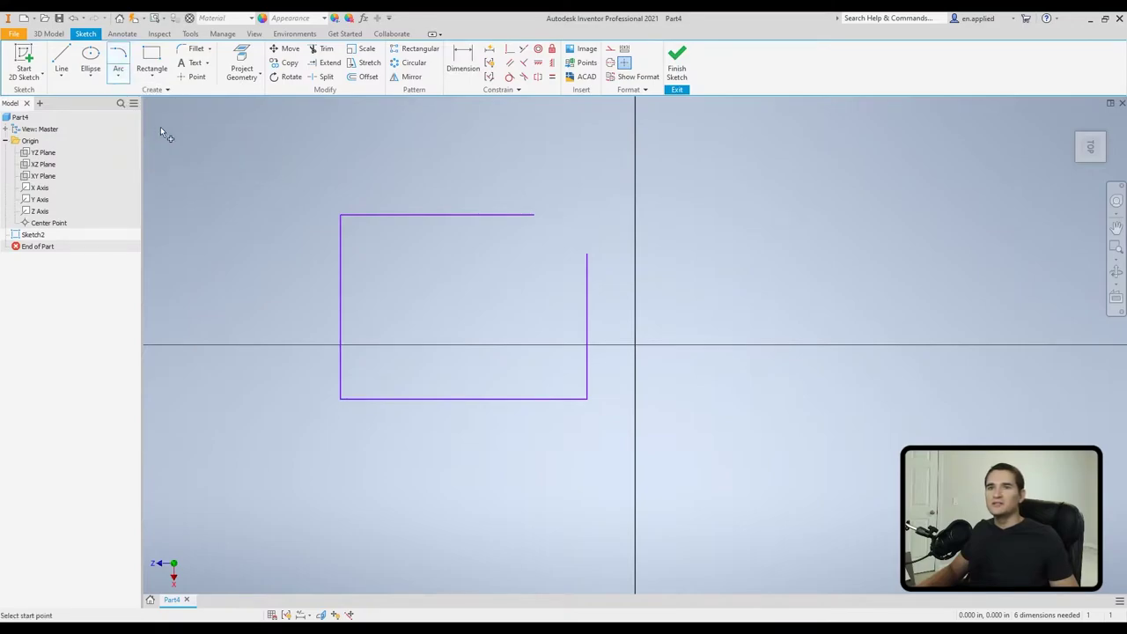
pyautogui.click(528, 216)
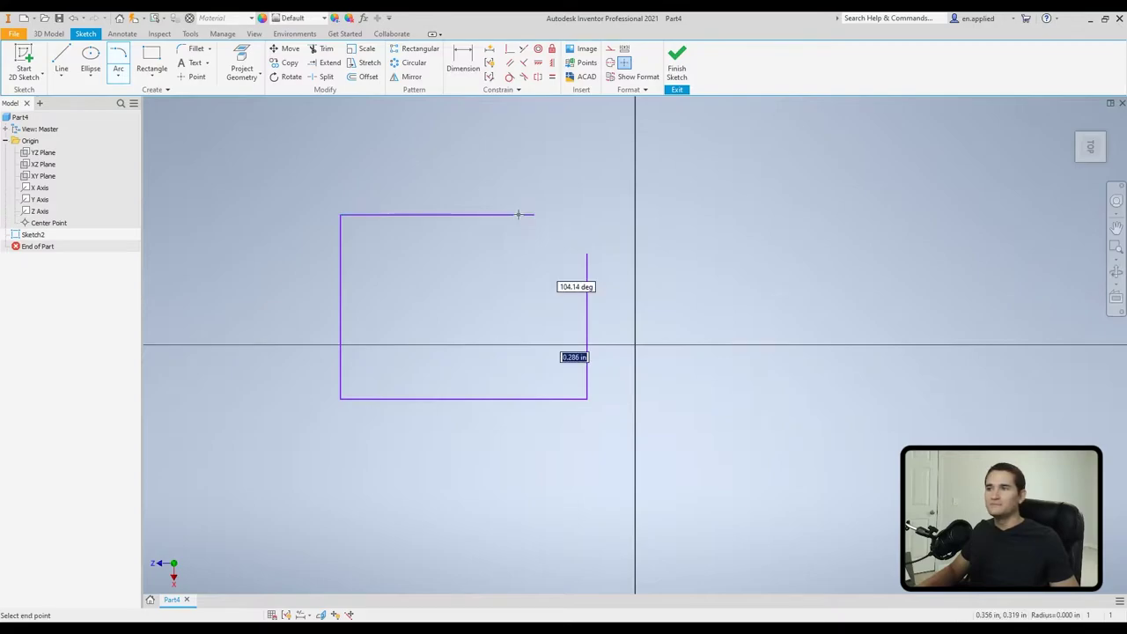
pyautogui.click(587, 254)
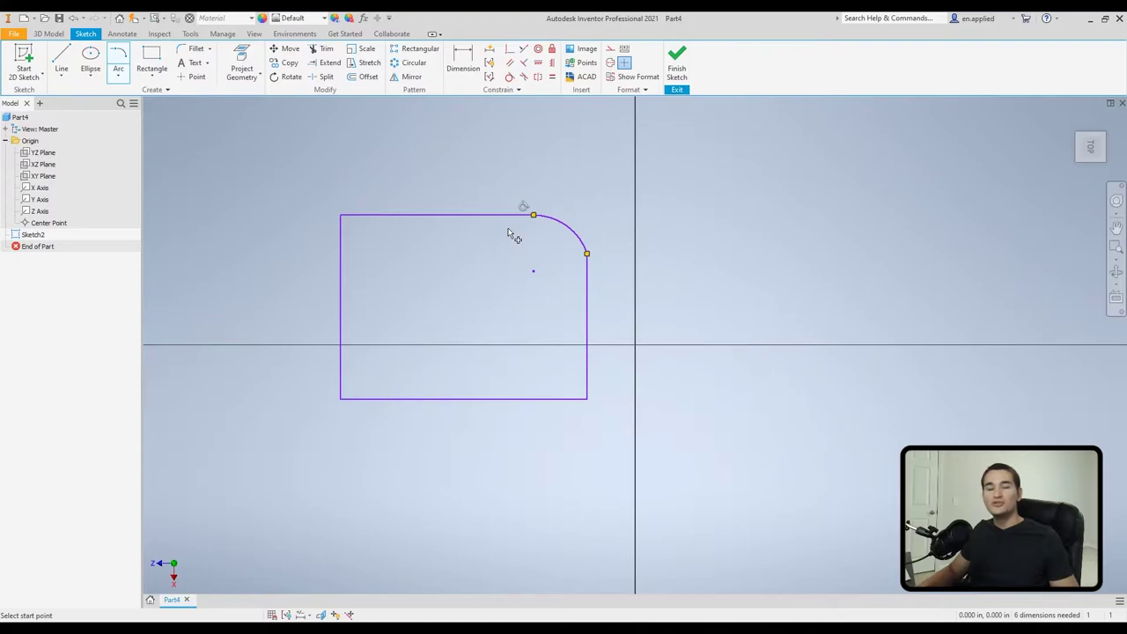
pyautogui.press('Escape')
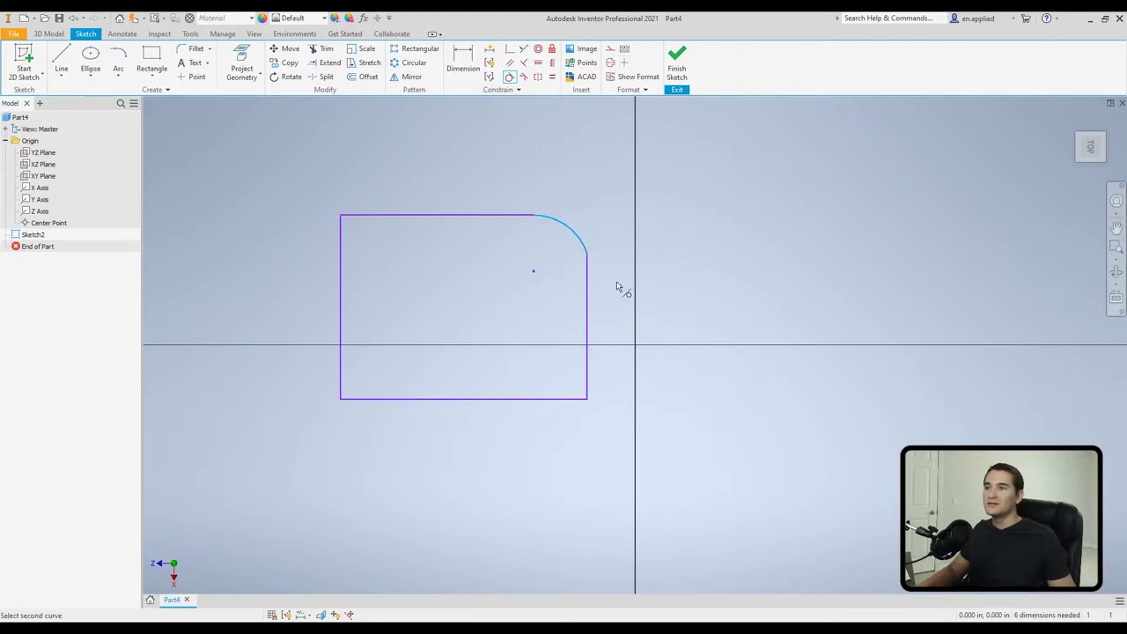
pyautogui.click(589, 275)
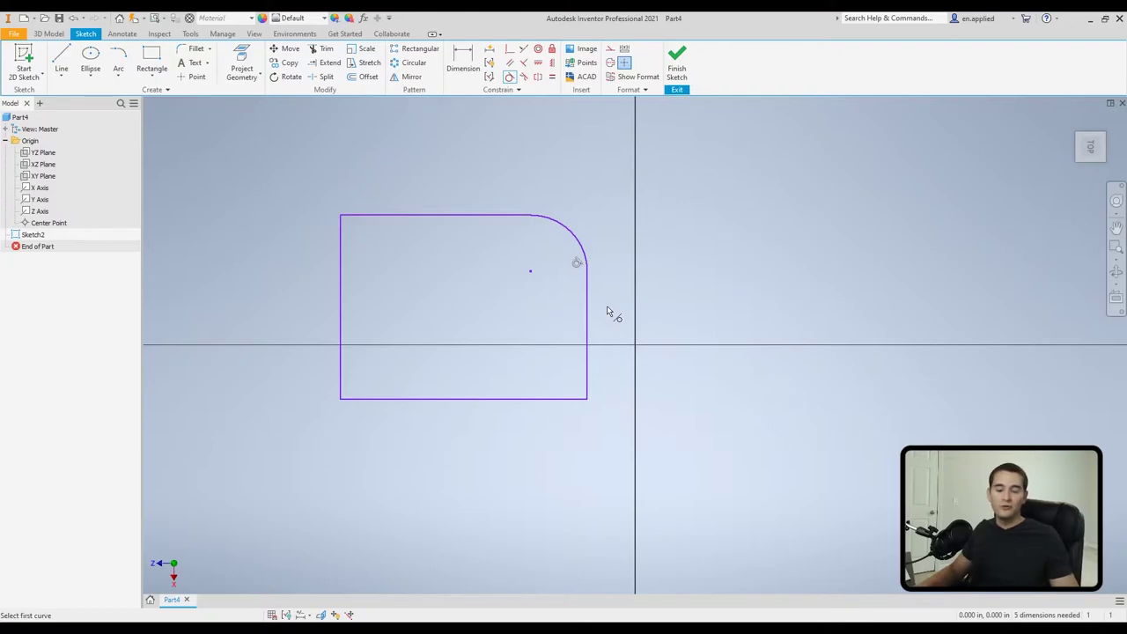
pyautogui.press('Escape')
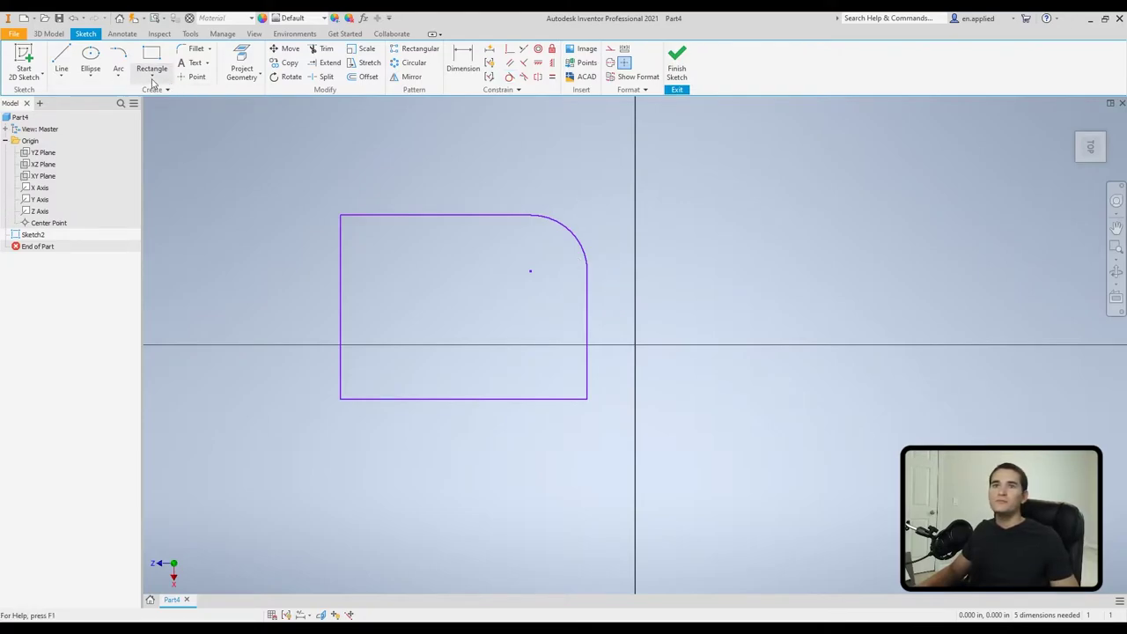
# Draw a center point arc centred inside the outline's upper-left corner, starting directly above its centre and sweeping clockwise about 141 degrees
pyautogui.click(119, 78)
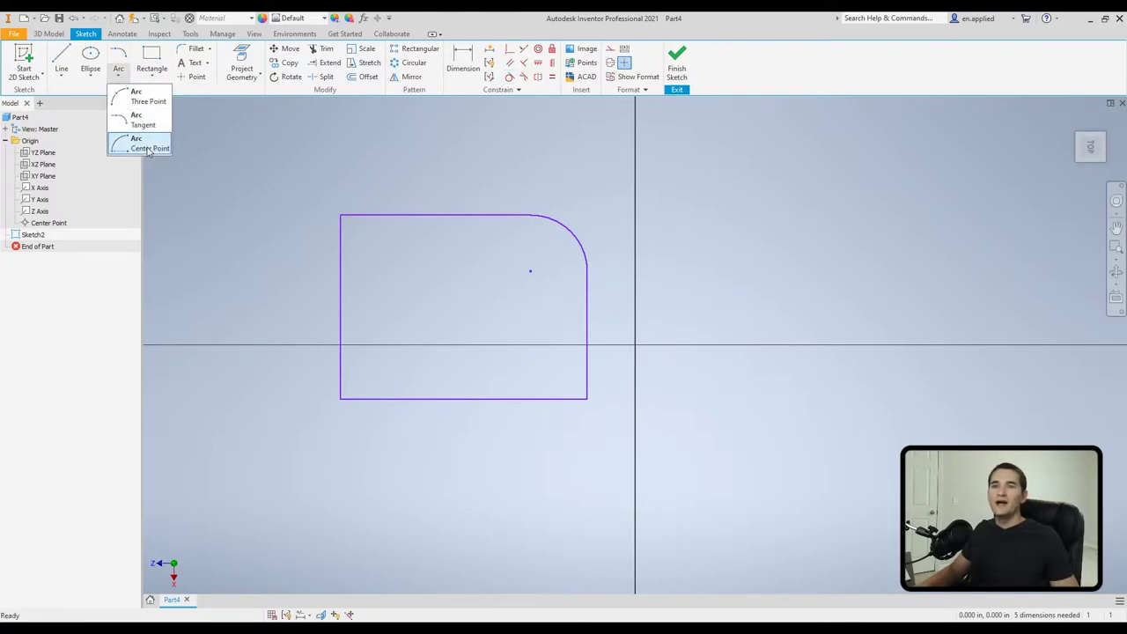
pyautogui.click(149, 150)
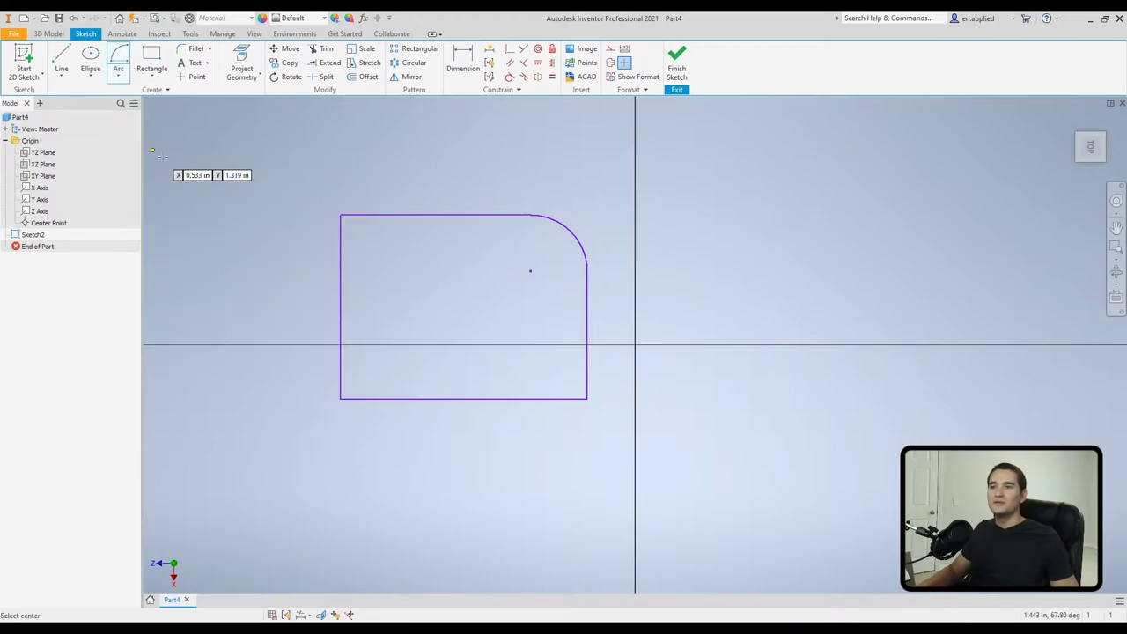
pyautogui.click(376, 249)
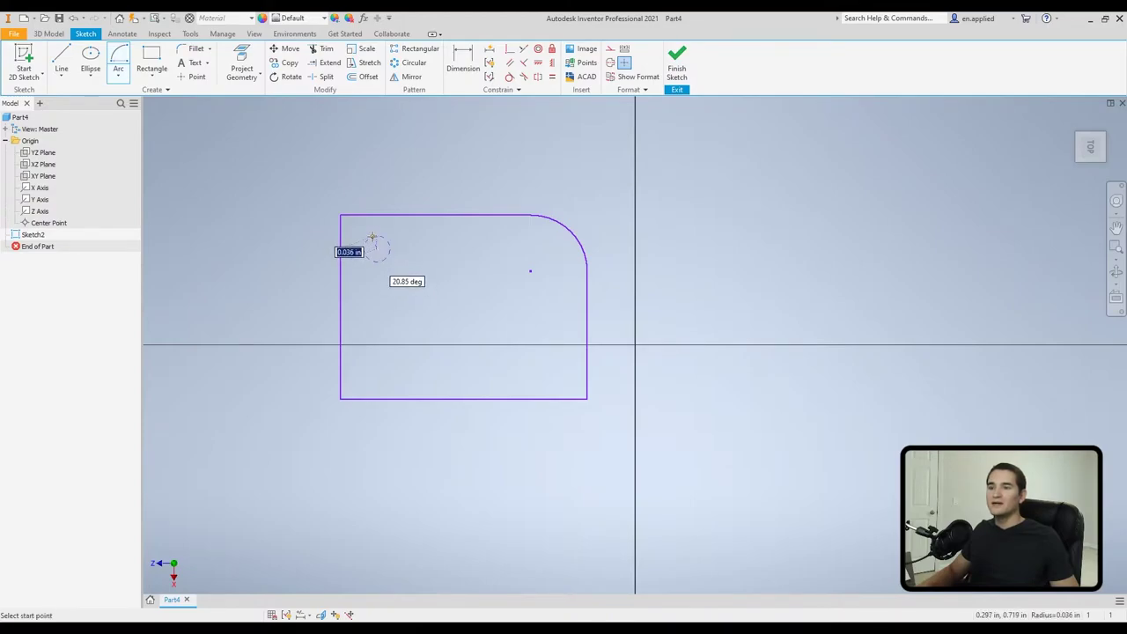
pyautogui.click(376, 180)
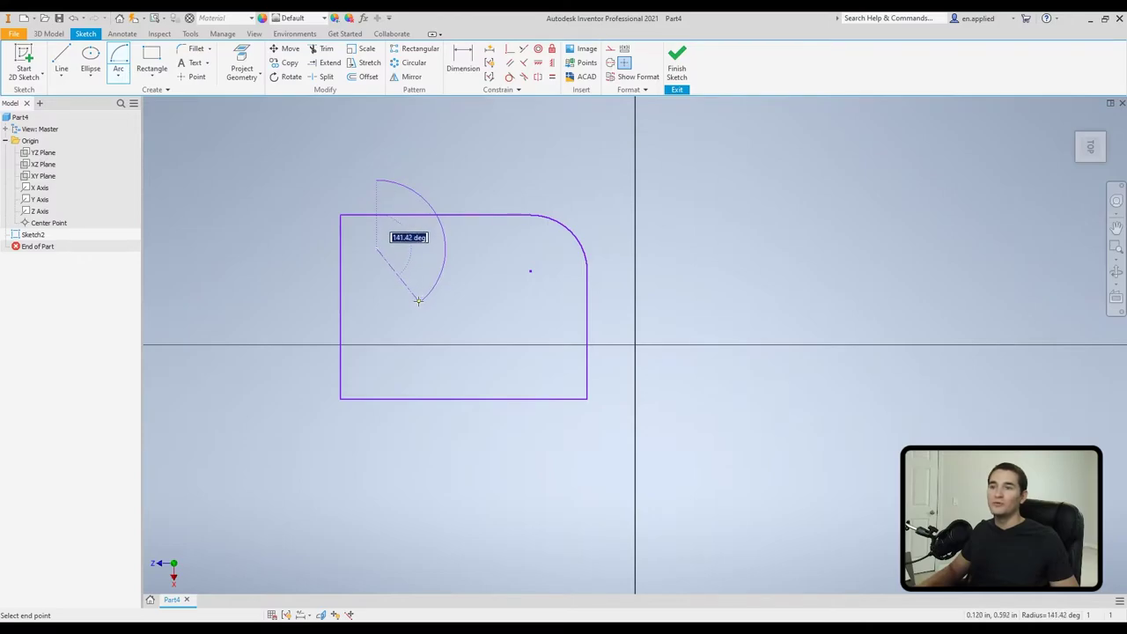
pyautogui.click(419, 300)
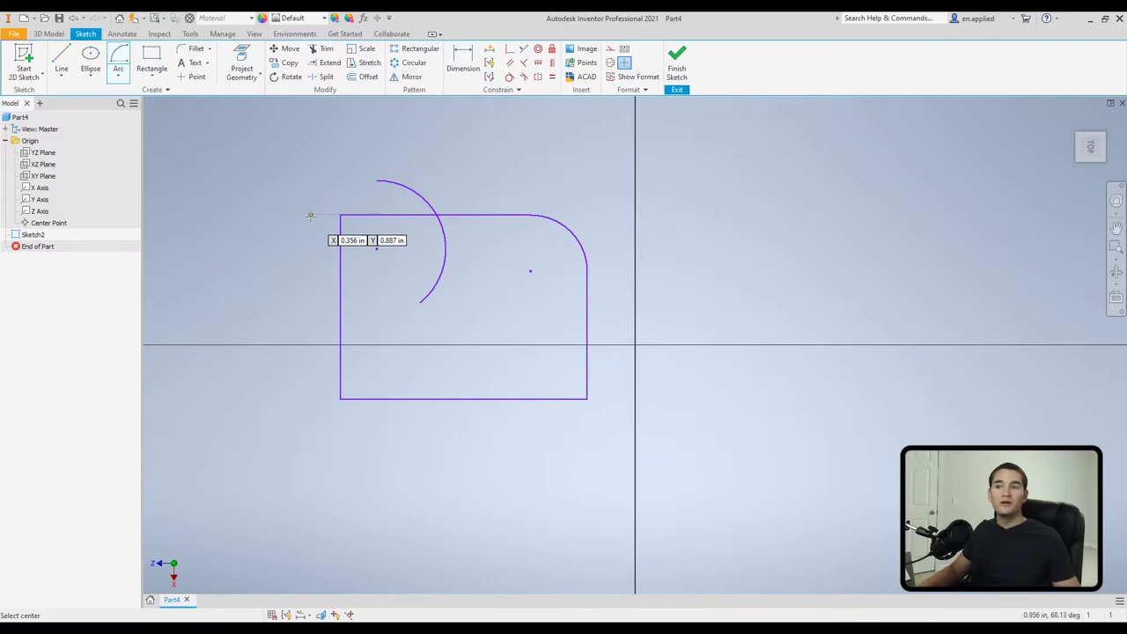
pyautogui.press('Escape')
# Delete the rounded outline together with the center point arc
pyautogui.moveTo(296, 127)
pyautogui.mouseDown()
pyautogui.moveTo(621, 464)
pyautogui.moveTo(687, 496)
pyautogui.mouseUp()
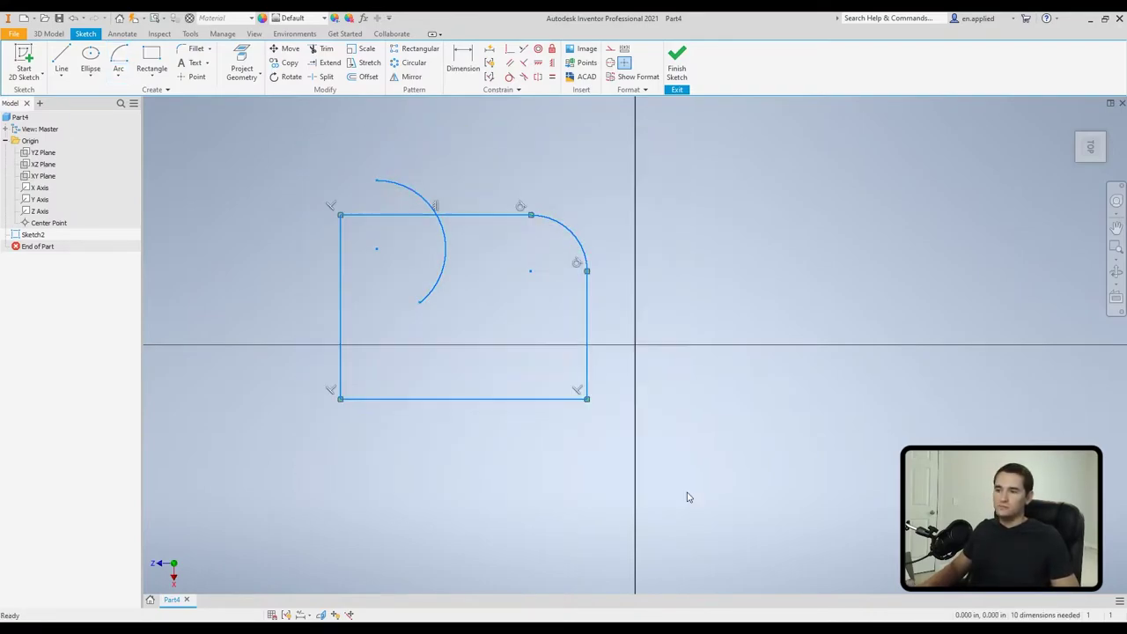
pyautogui.press('Delete')
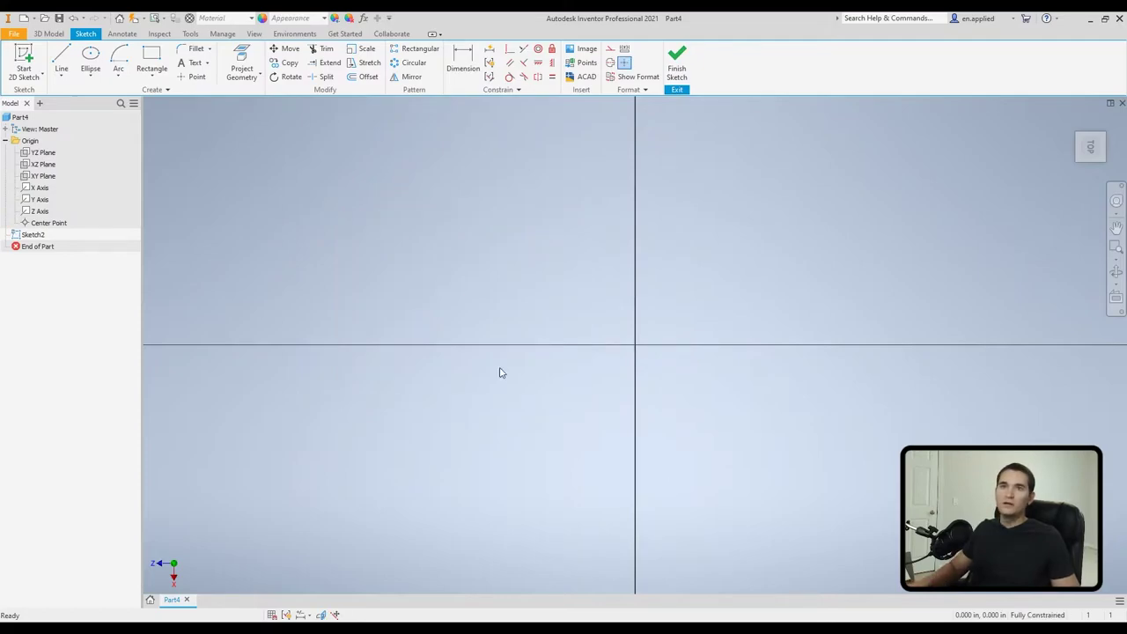
# Draw a two-point rectangle above the horizontal axis, from the upper left of the origin to just past the vertical axis
pyautogui.click(150, 74)
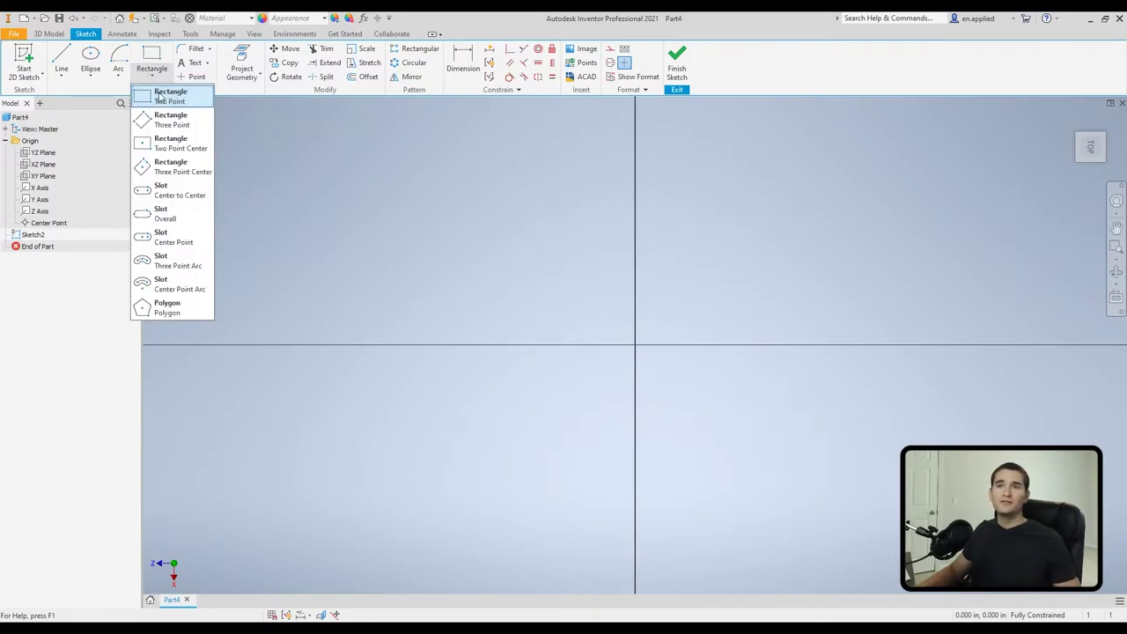
pyautogui.click(176, 102)
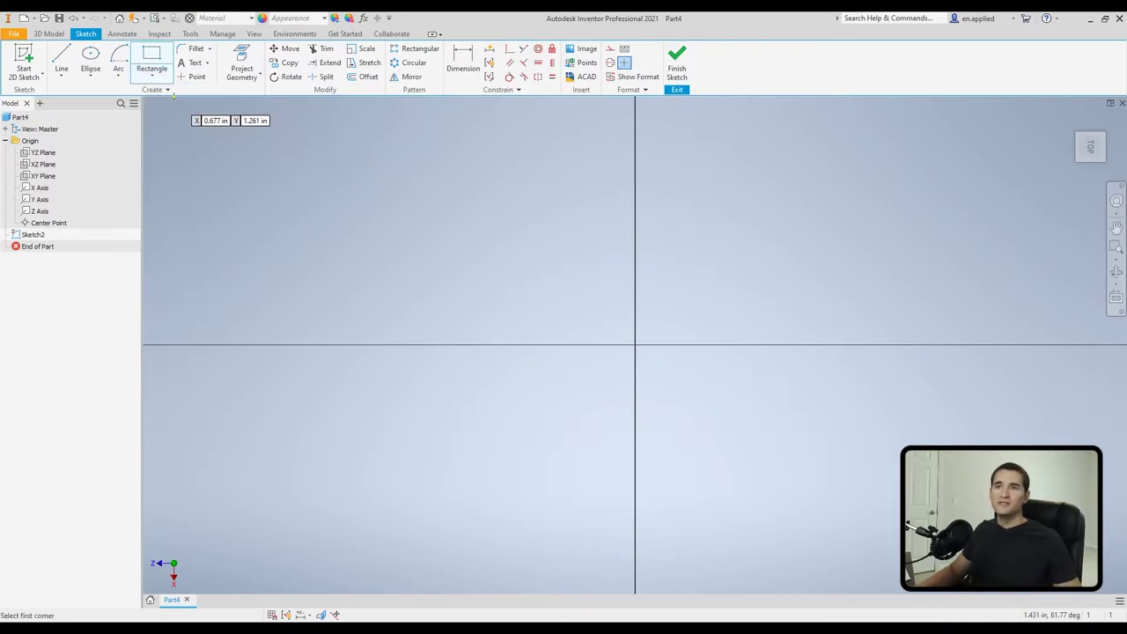
pyautogui.click(400, 159)
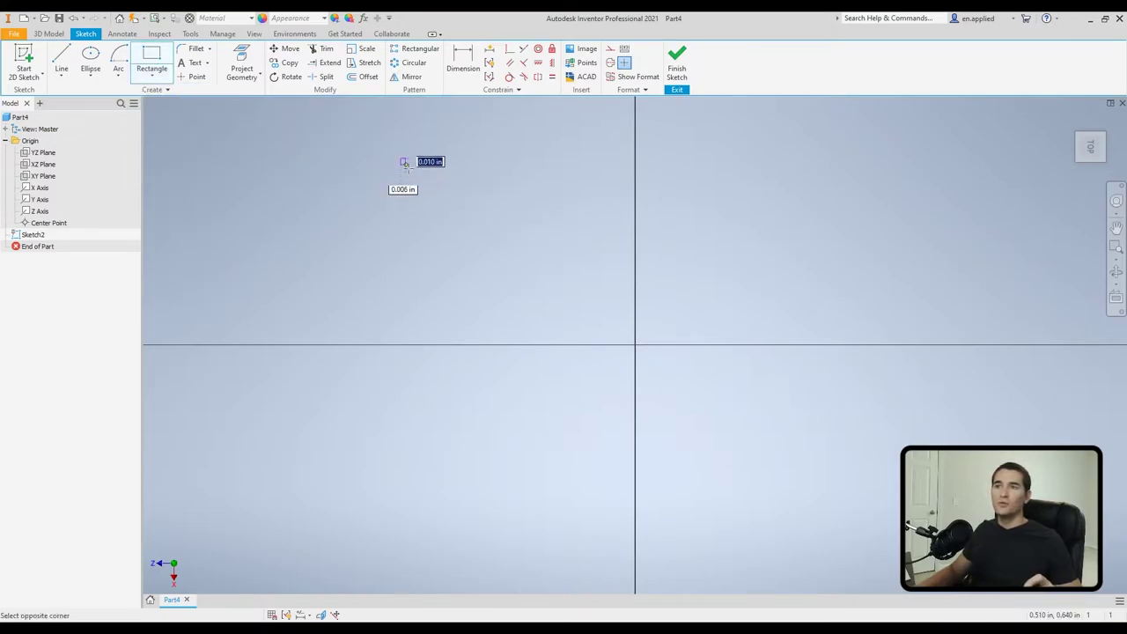
pyautogui.click(669, 306)
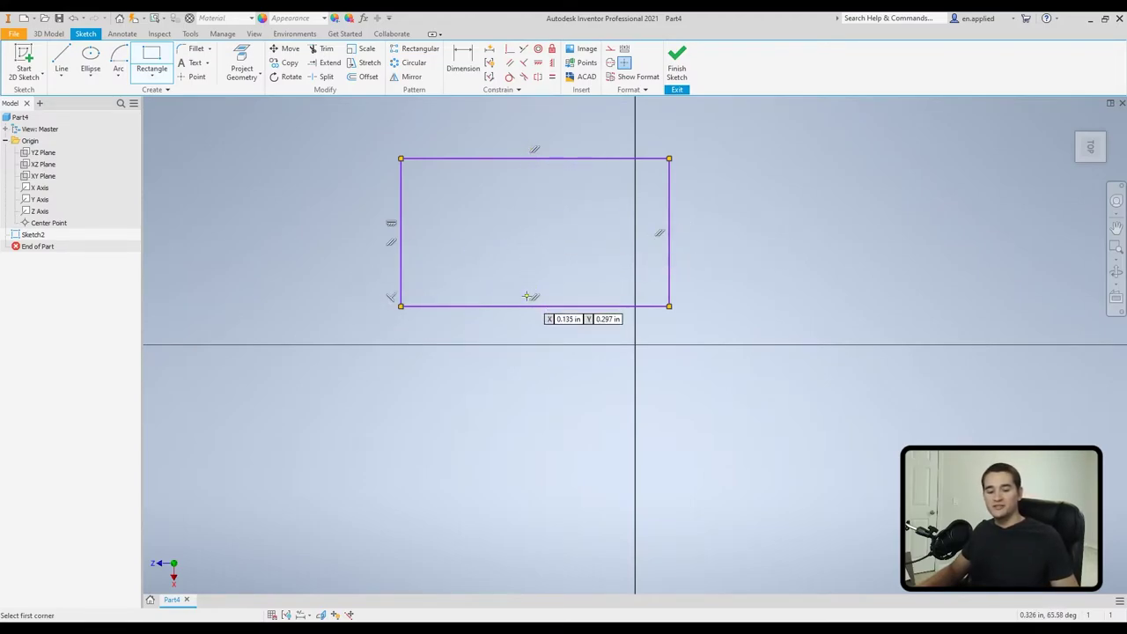
pyautogui.press('Escape')
# Delete the whole two-point rectangle from the sketch
pyautogui.moveTo(334, 138); pyautogui.dragTo(741, 343)
pyautogui.press('Delete')
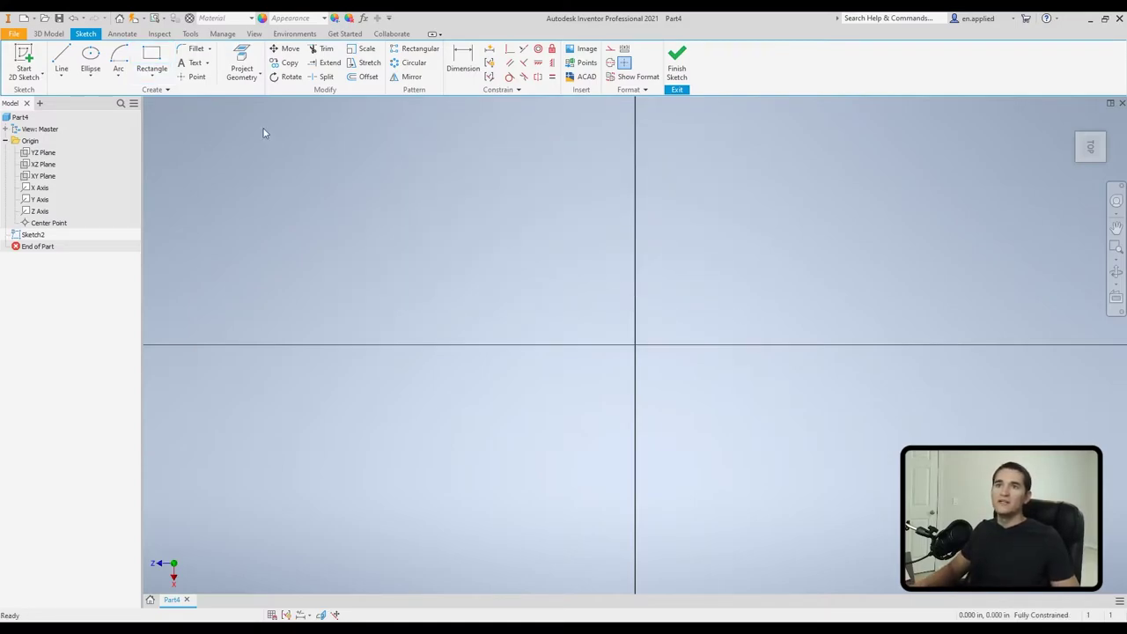
# Draw a three-point rectangle up and left of the origin, with a horizontal first edge and its lower edge just above the horizontal axis
pyautogui.click(152, 75)
pyautogui.click(176, 117)
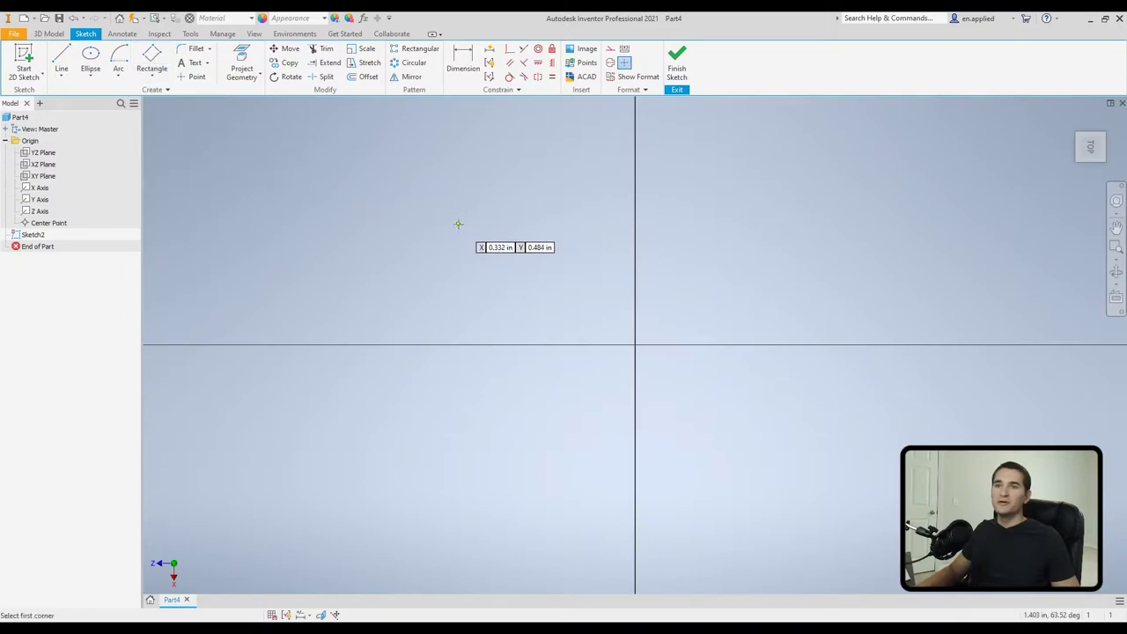
pyautogui.click(378, 179)
pyautogui.click(605, 178)
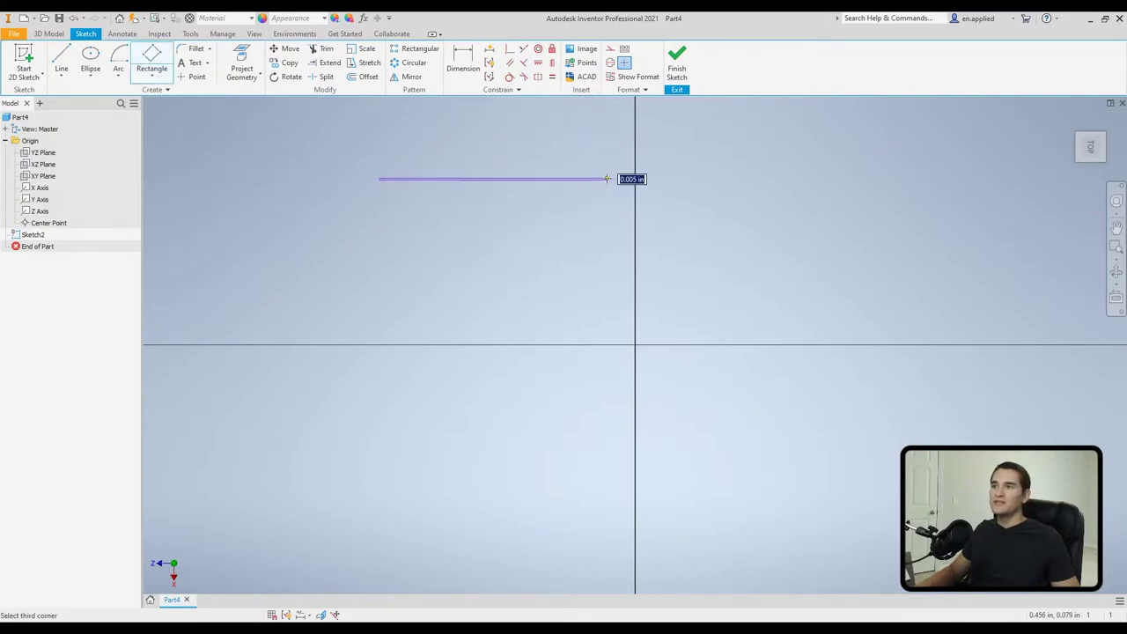
pyautogui.click(604, 331)
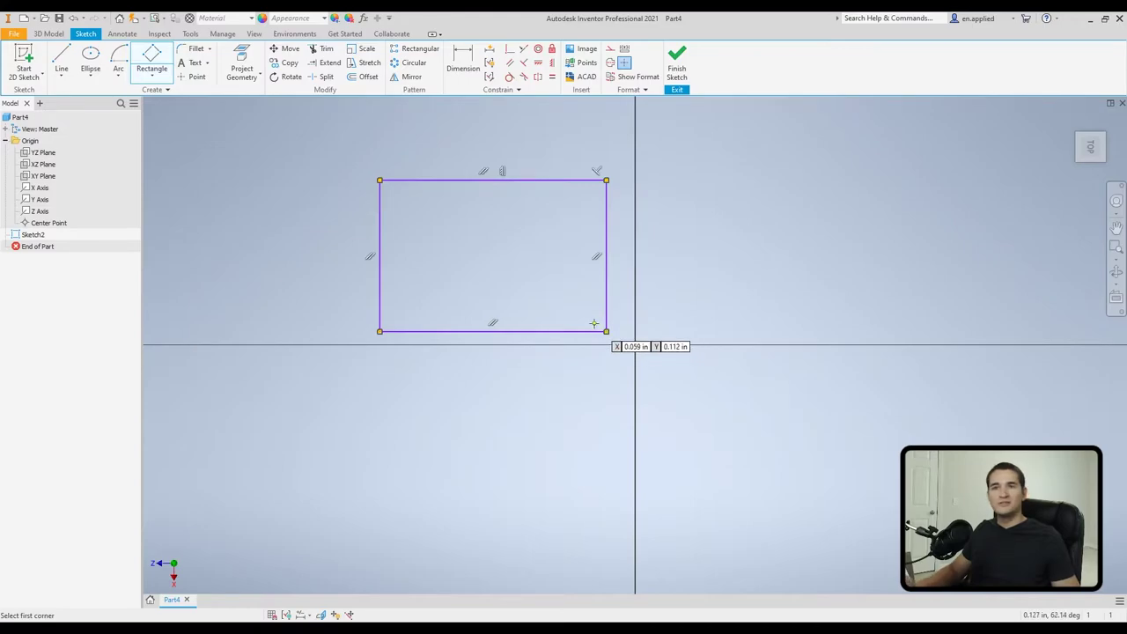
pyautogui.press('Escape')
# Delete the whole three-point rectangle from the sketch
pyautogui.moveTo(342, 139); pyautogui.dragTo(735, 369)
pyautogui.press('Delete')
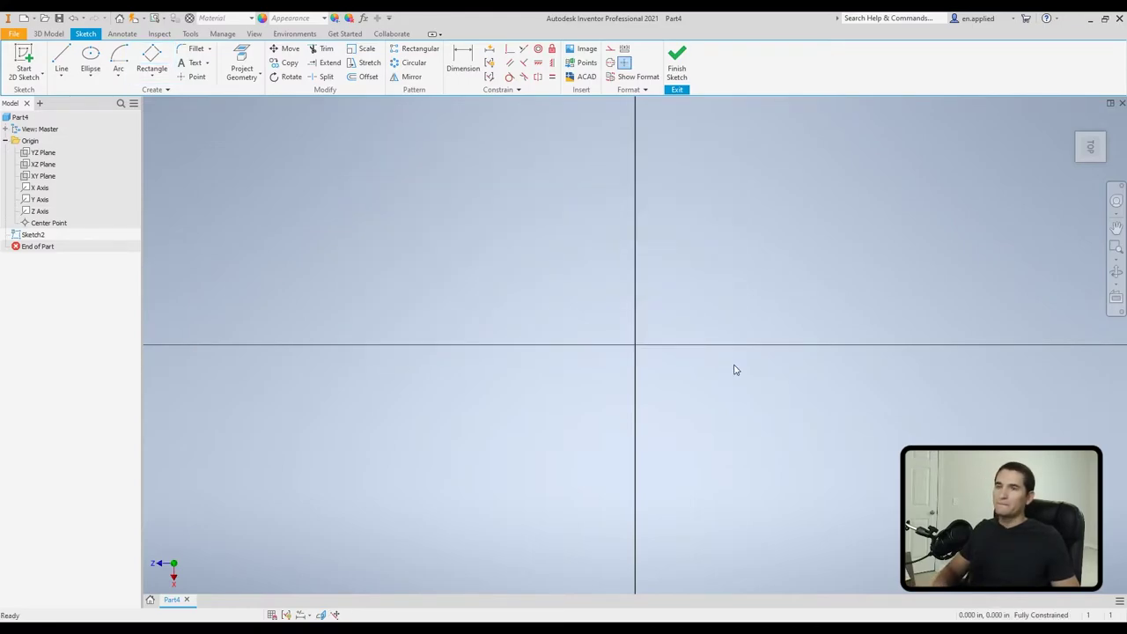
# Draw a two-point center rectangle about 1.02 in wide and 0.67 in high, centred on the origin
pyautogui.click(164, 79)
pyautogui.click(191, 151)
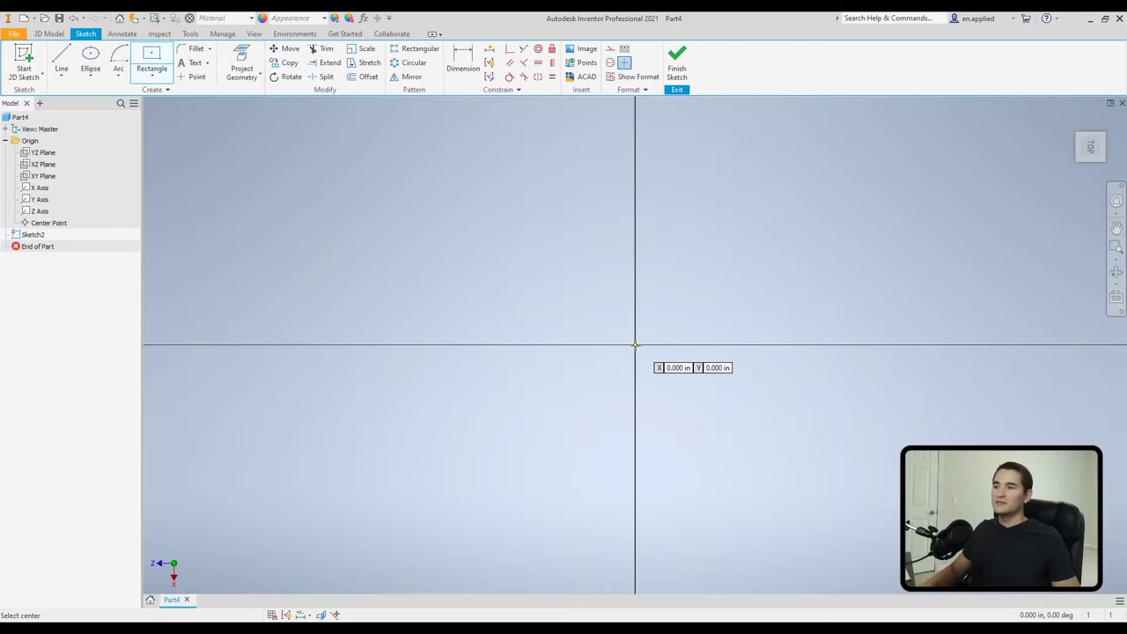
pyautogui.click(635, 345)
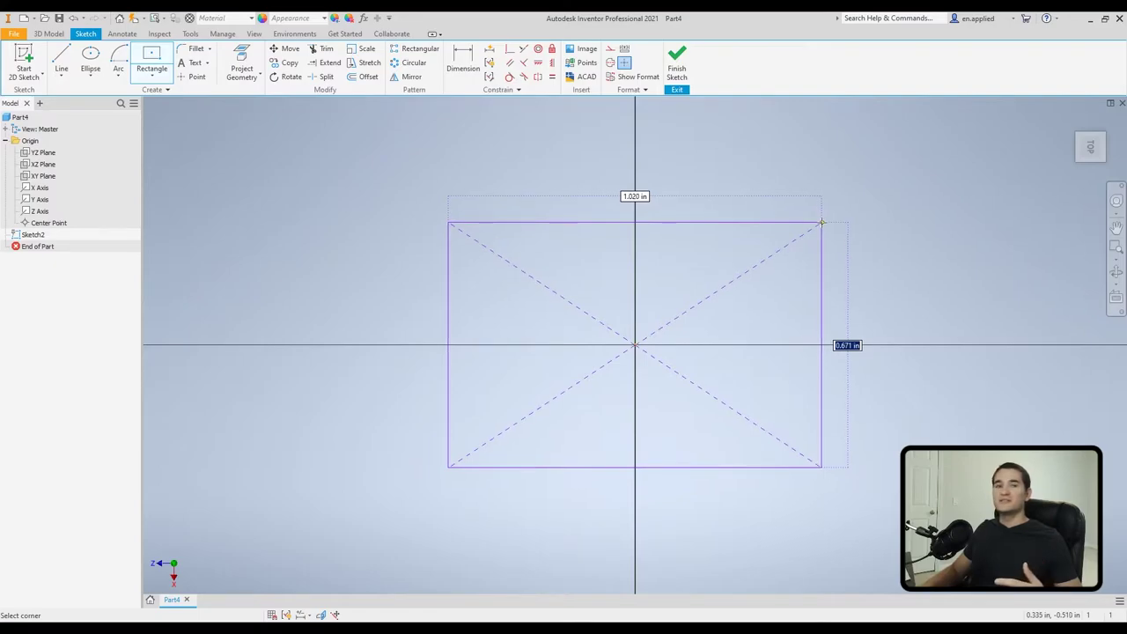
pyautogui.click(820, 223)
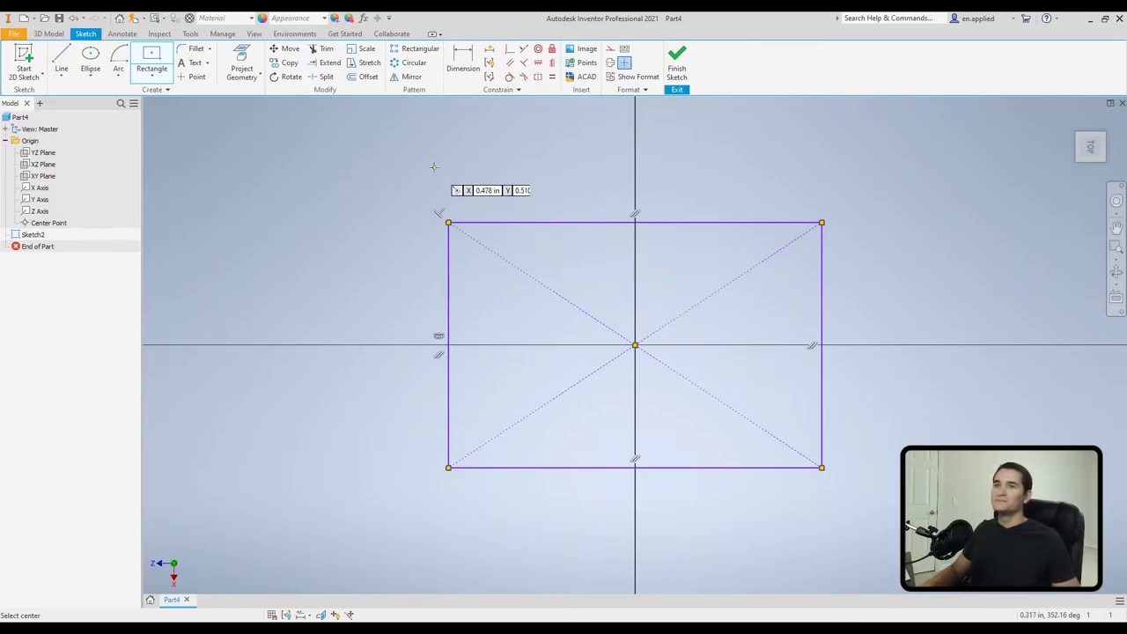
pyautogui.press('Escape')
# Delete the two-point center rectangle together with its diagonals
pyautogui.moveTo(358, 160); pyautogui.dragTo(956, 481)
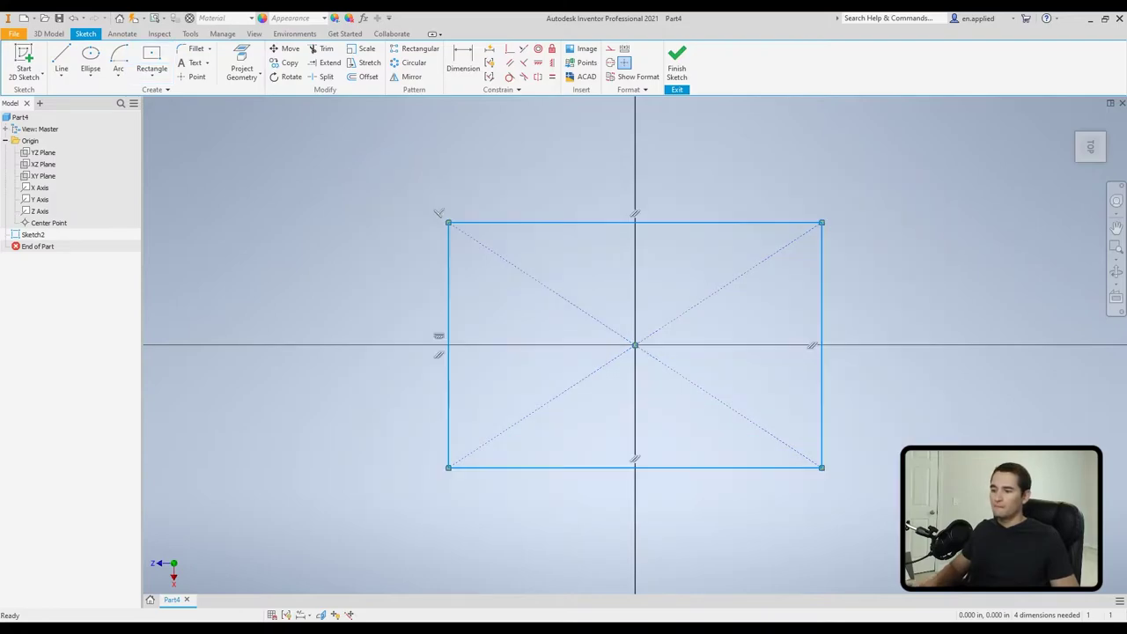
pyautogui.press('Delete')
# Draw a three-point center rectangle centred on the origin, with its second point on the horizontal axis about 0.66 in to the right
pyautogui.click(151, 74)
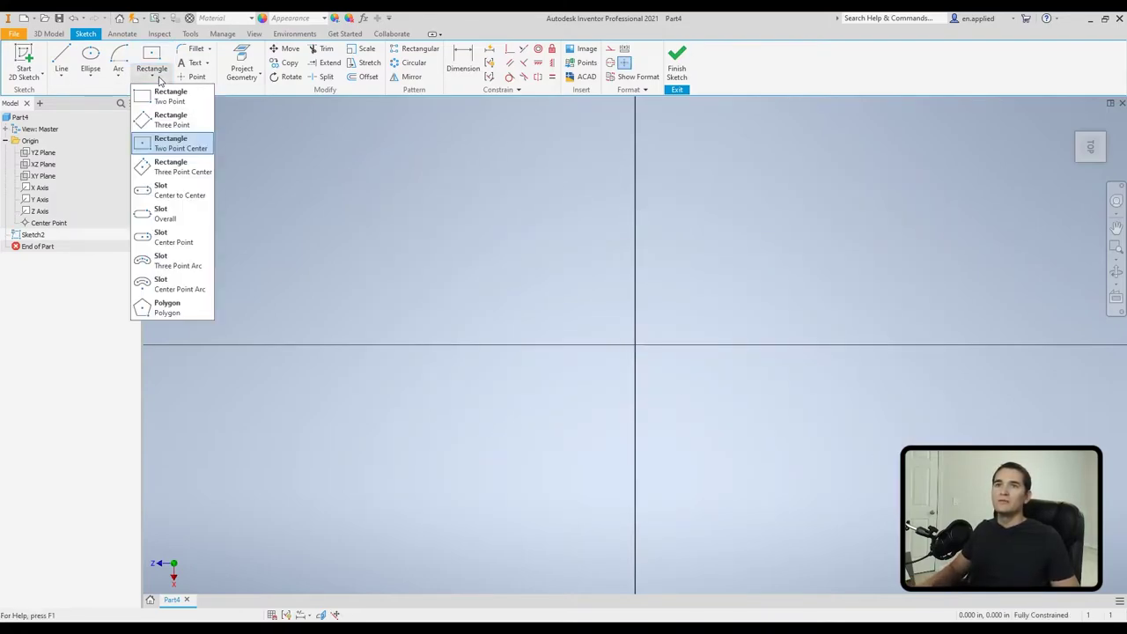
pyautogui.click(210, 179)
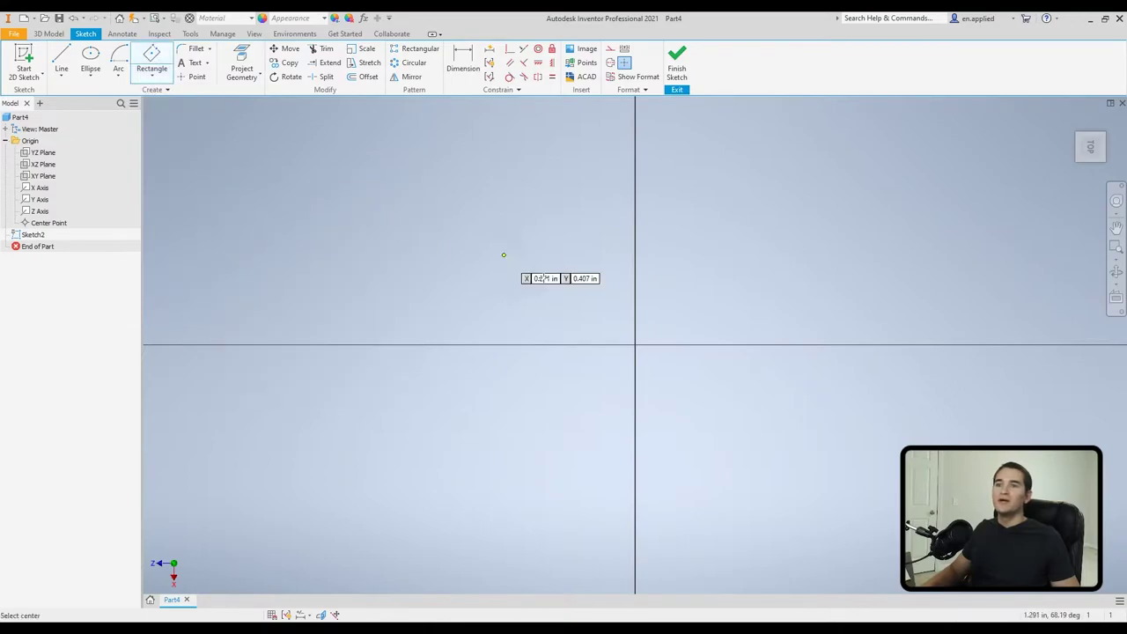
pyautogui.click(635, 345)
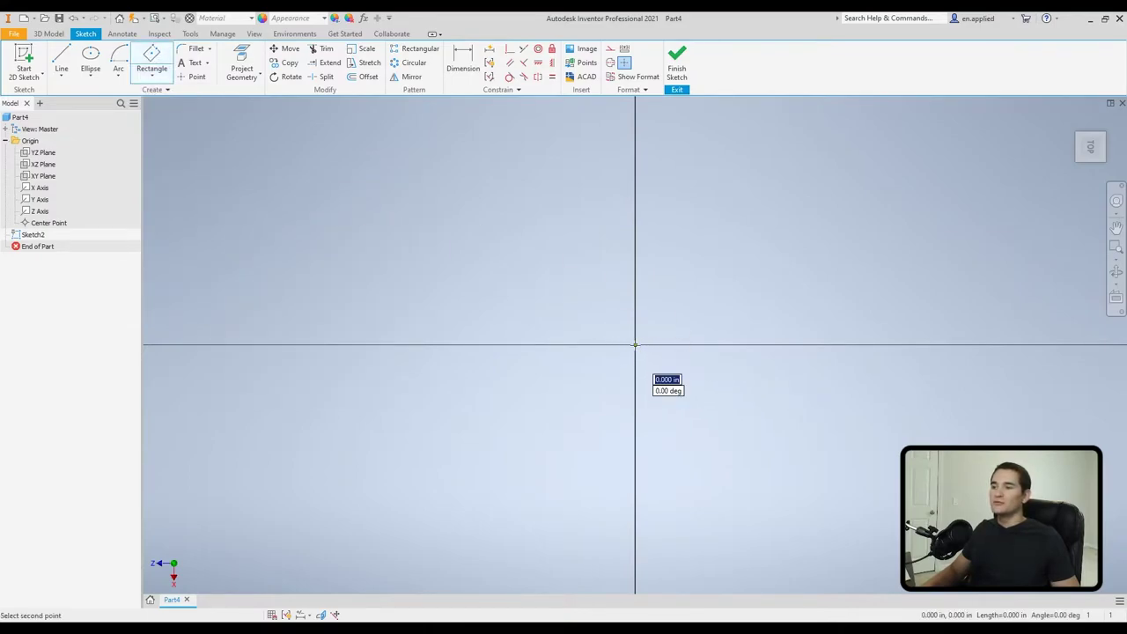
pyautogui.click(877, 345)
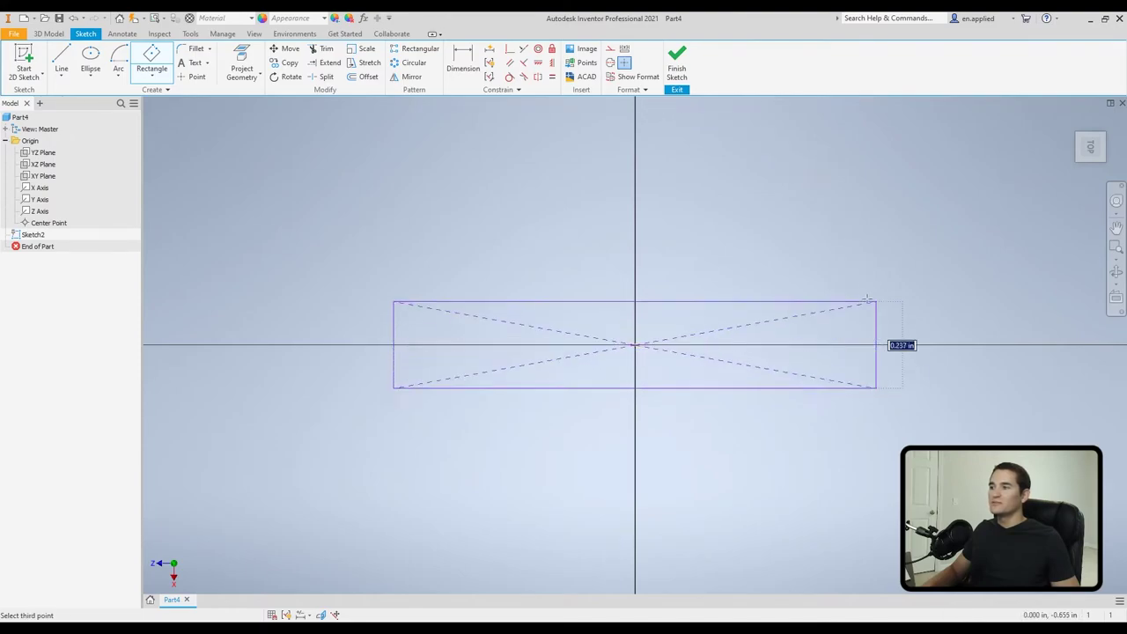
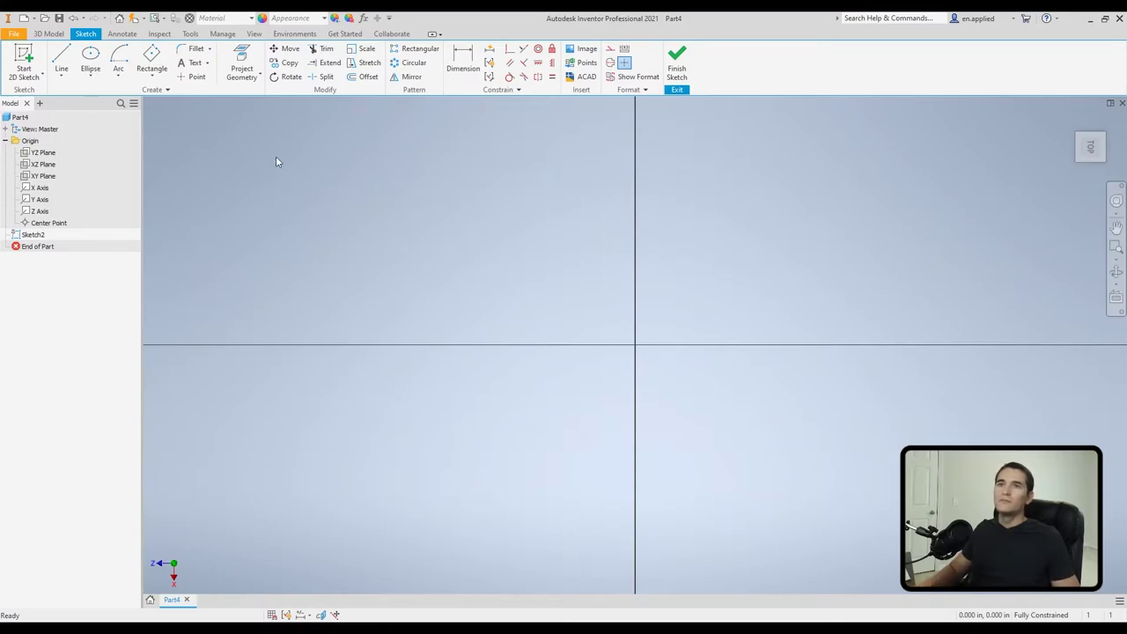
pyautogui.click(152, 70)
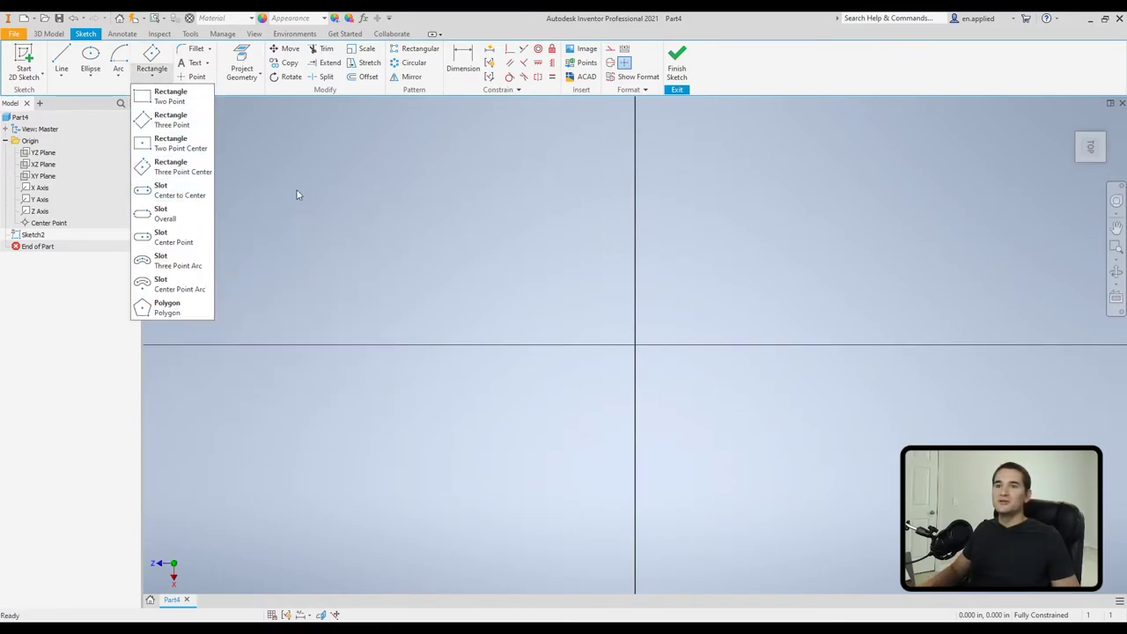
pyautogui.click(426, 162)
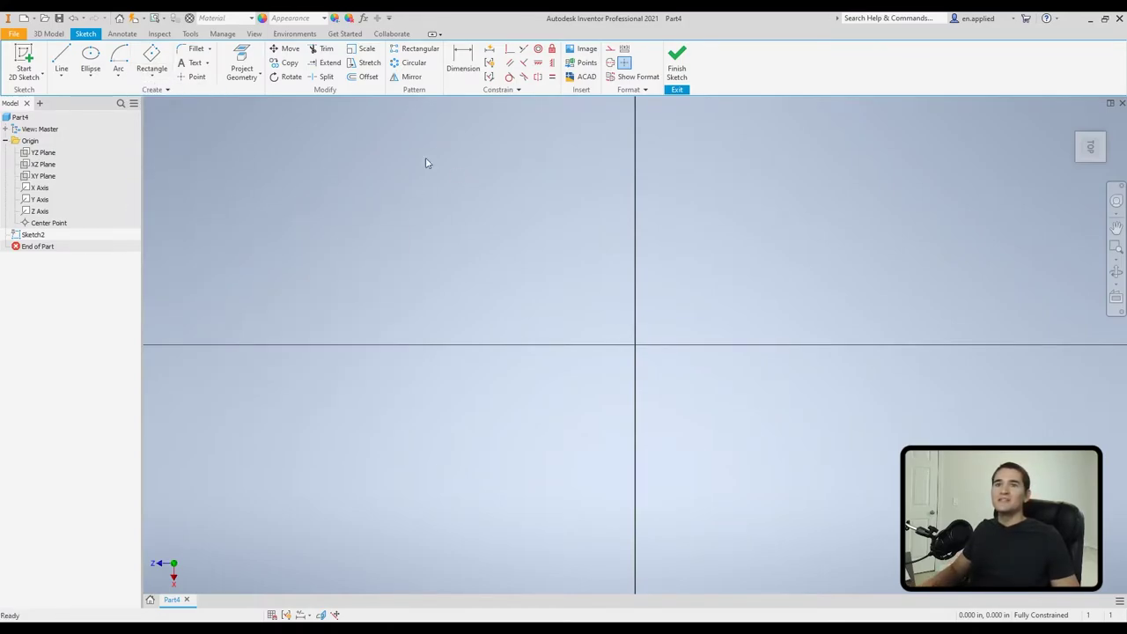
# Draw a large two-point center rectangle centred on the origin, with its corner well below and right of the axes' intersection
pyautogui.click(152, 72)
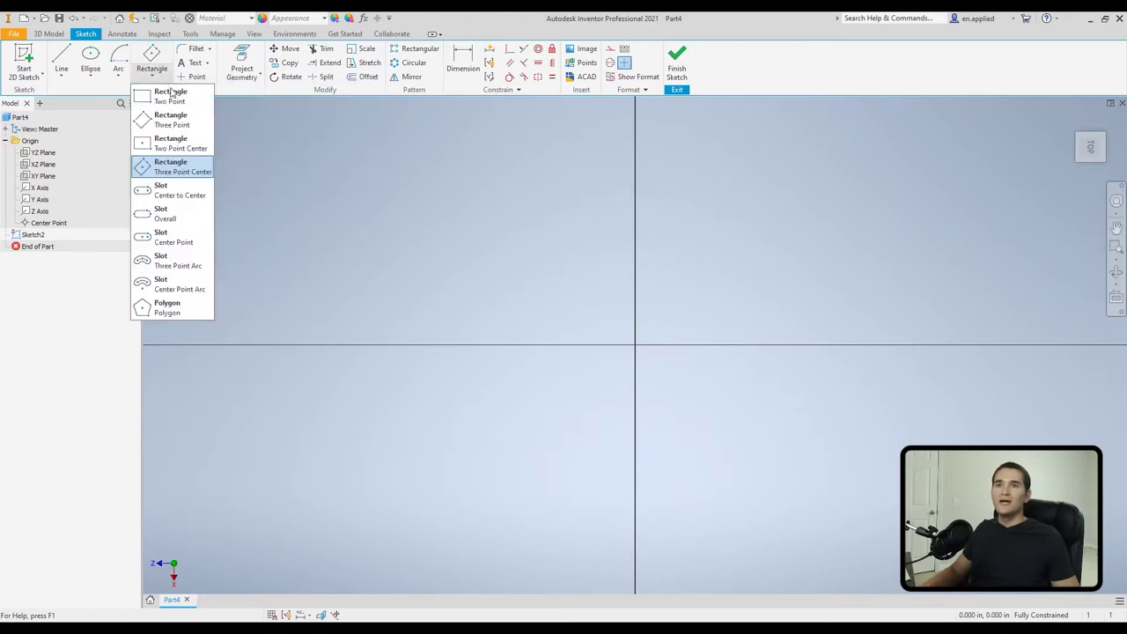
pyautogui.click(174, 144)
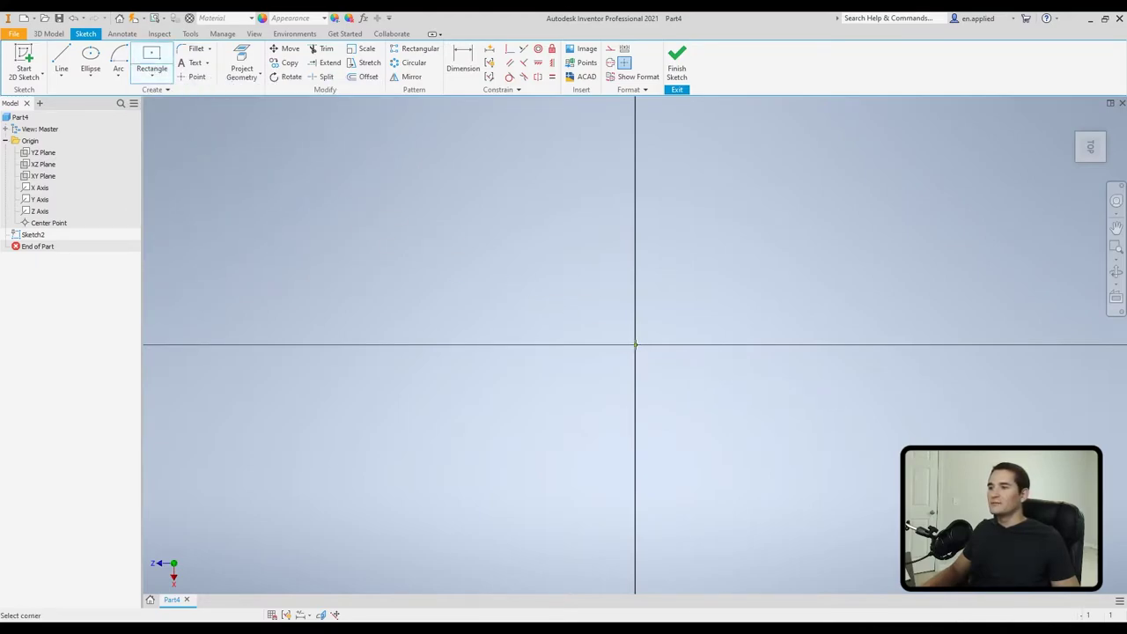
pyautogui.click(634, 343)
pyautogui.click(898, 527)
pyautogui.press('Escape')
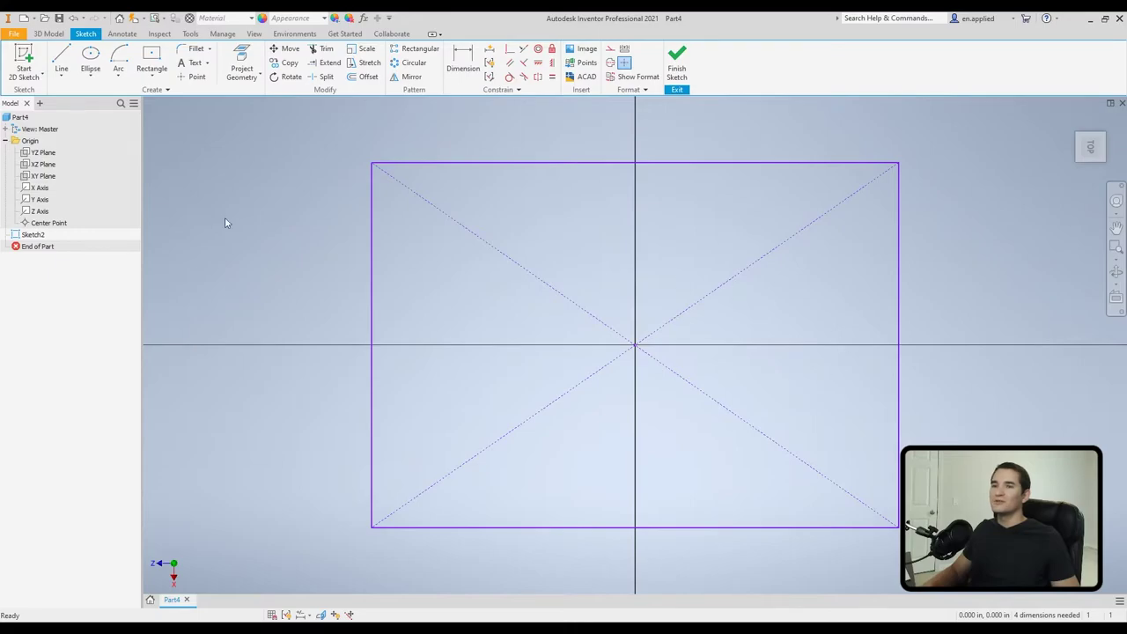
# Draw a center-to-center slot about 0.16 in wide along the horizontal axis, from about 0.41 in left of the origin to the right side inside the rectangle
pyautogui.click(154, 82)
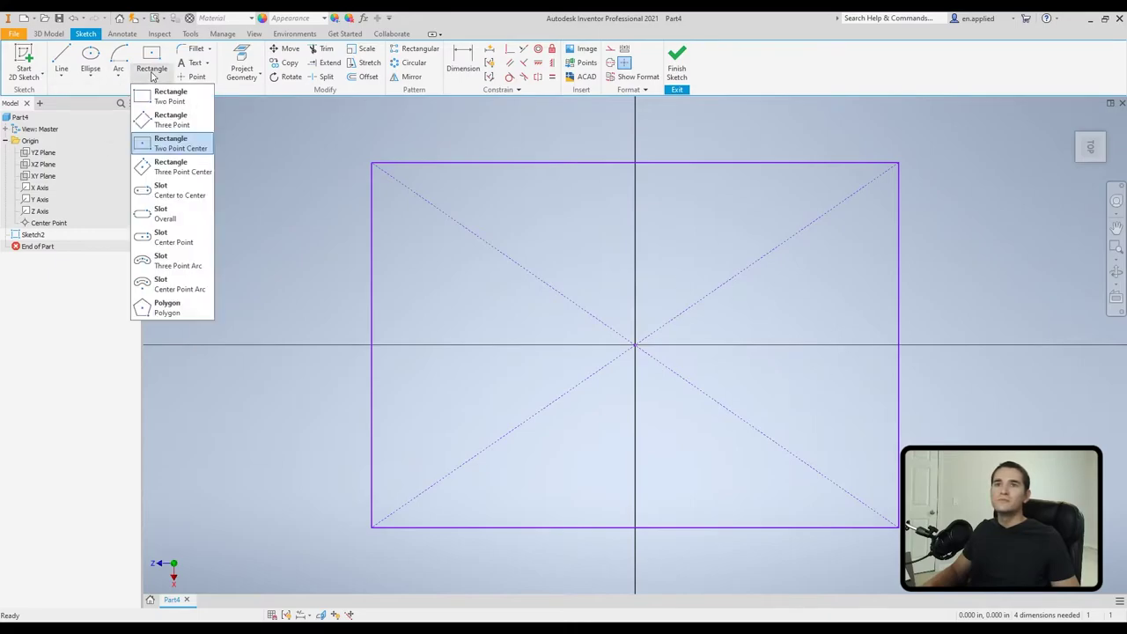
pyautogui.click(180, 195)
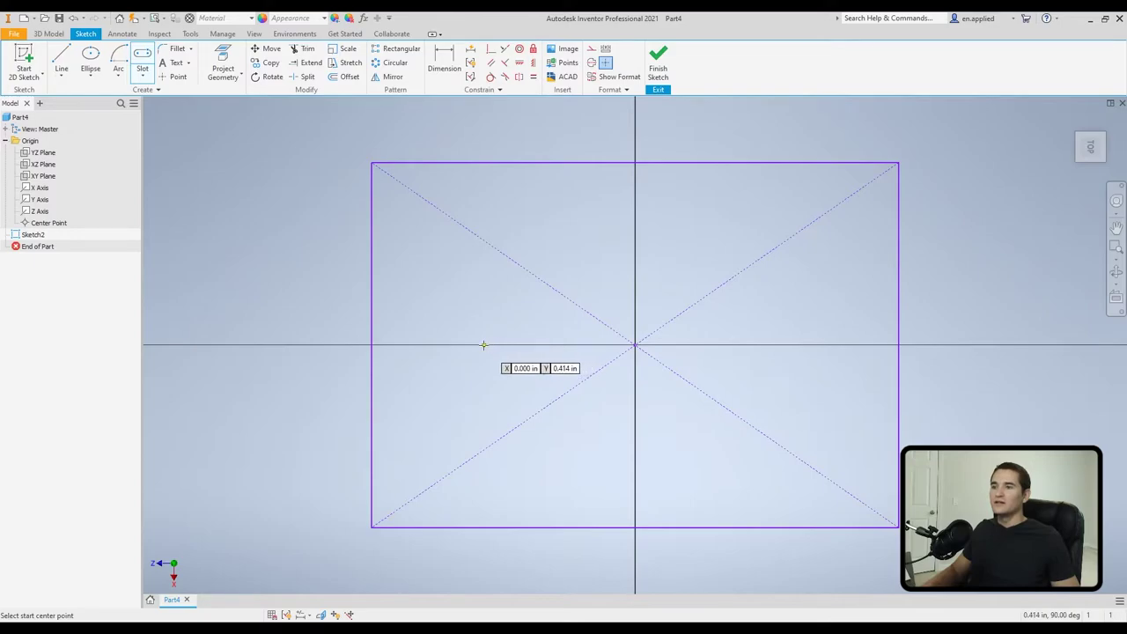
pyautogui.click(483, 345)
pyautogui.click(800, 344)
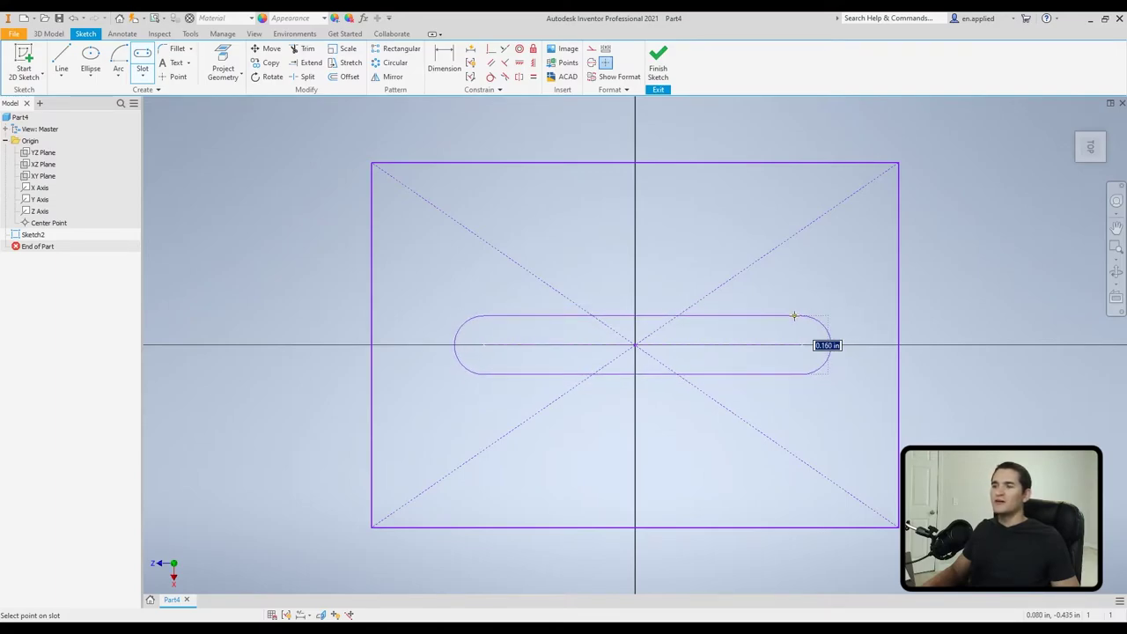
pyautogui.click(794, 315)
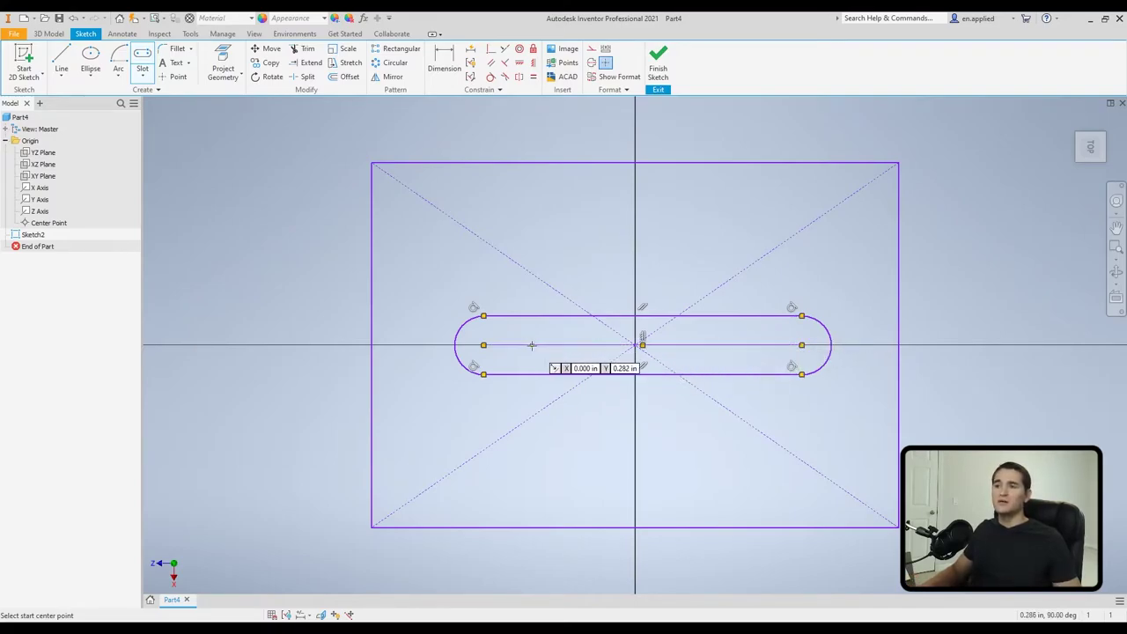
pyautogui.press('Escape')
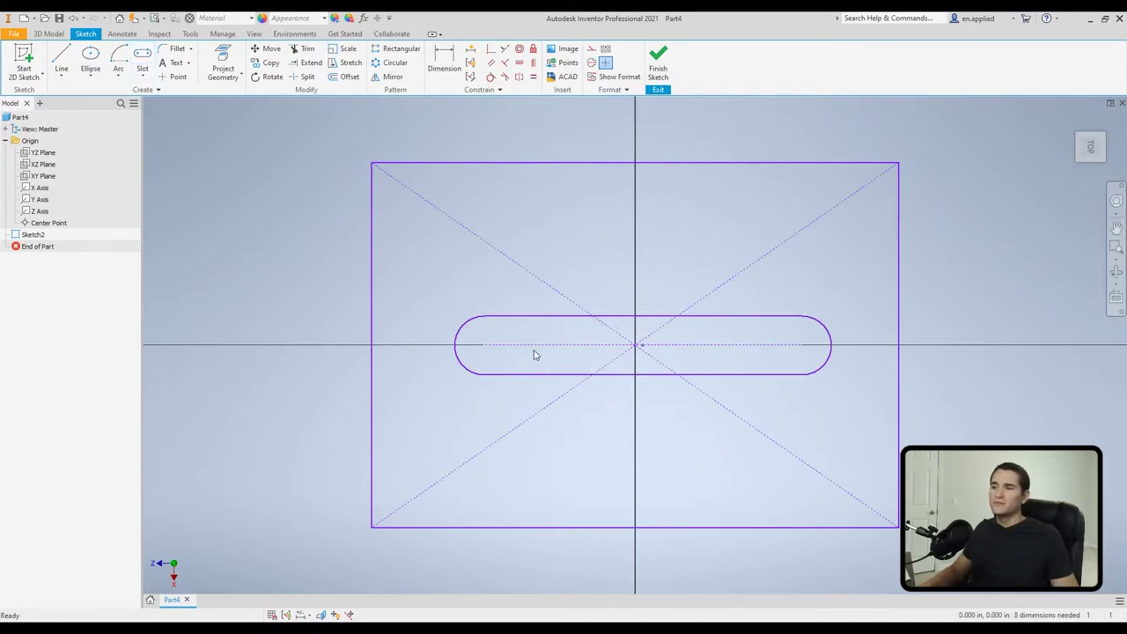
# Delete the large center rectangle together with the slot inside it
pyautogui.moveTo(345, 133)
pyautogui.mouseDown()
pyautogui.moveTo(488, 256)
pyautogui.moveTo(976, 597)
pyautogui.mouseUp()
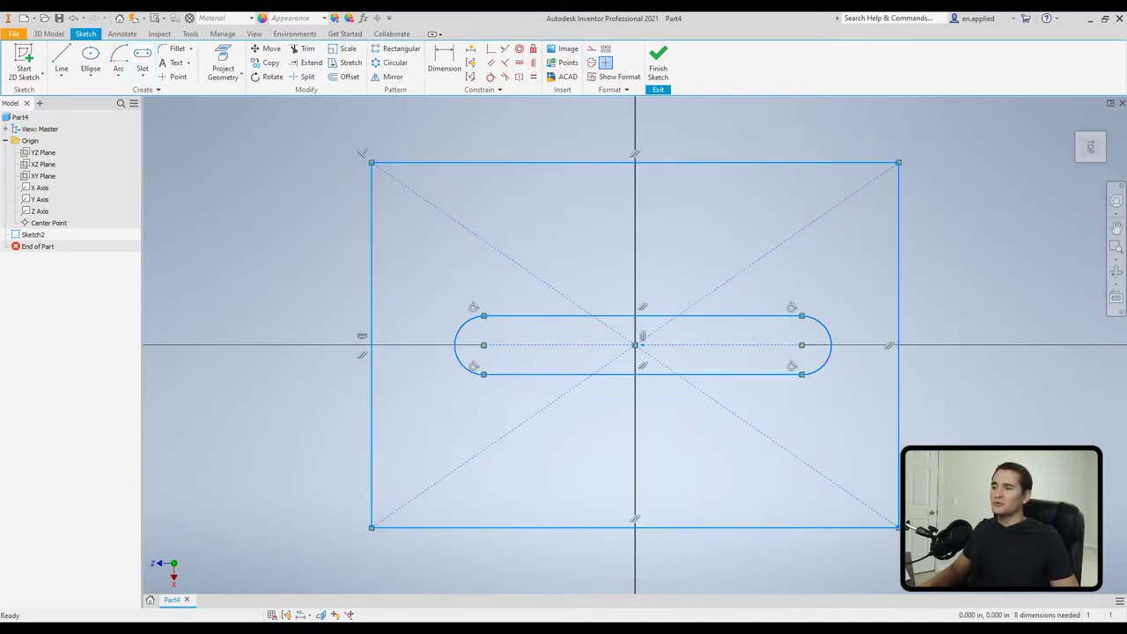
pyautogui.press('Delete')
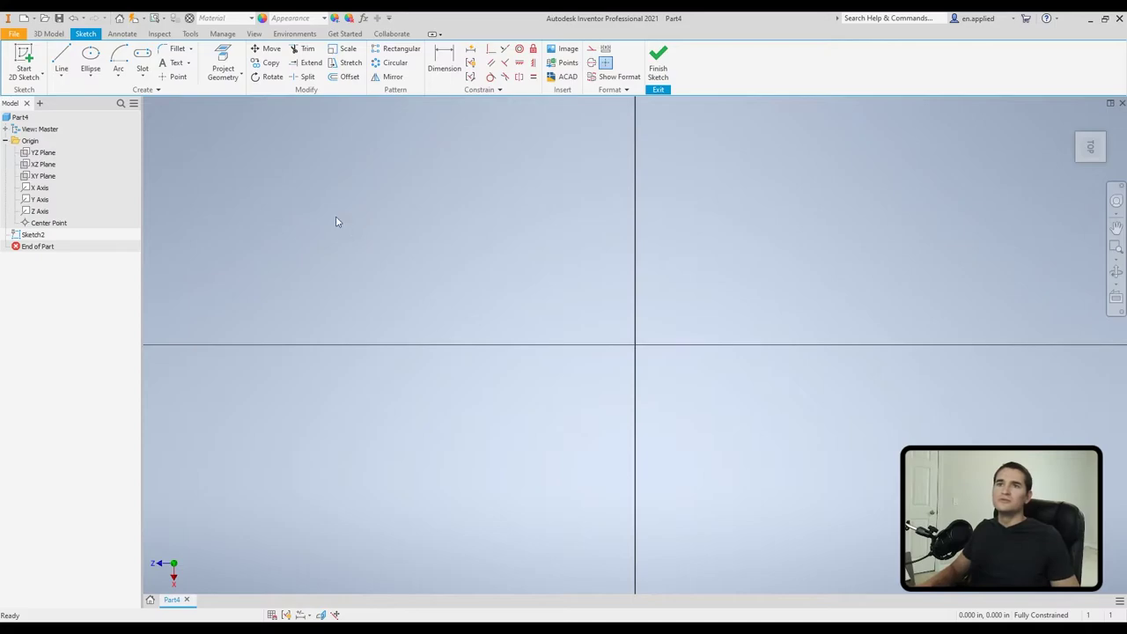
# Draw an overall slot along the horizontal axis, starting about 0.30 in left of the origin and ending to its right
pyautogui.click(143, 76)
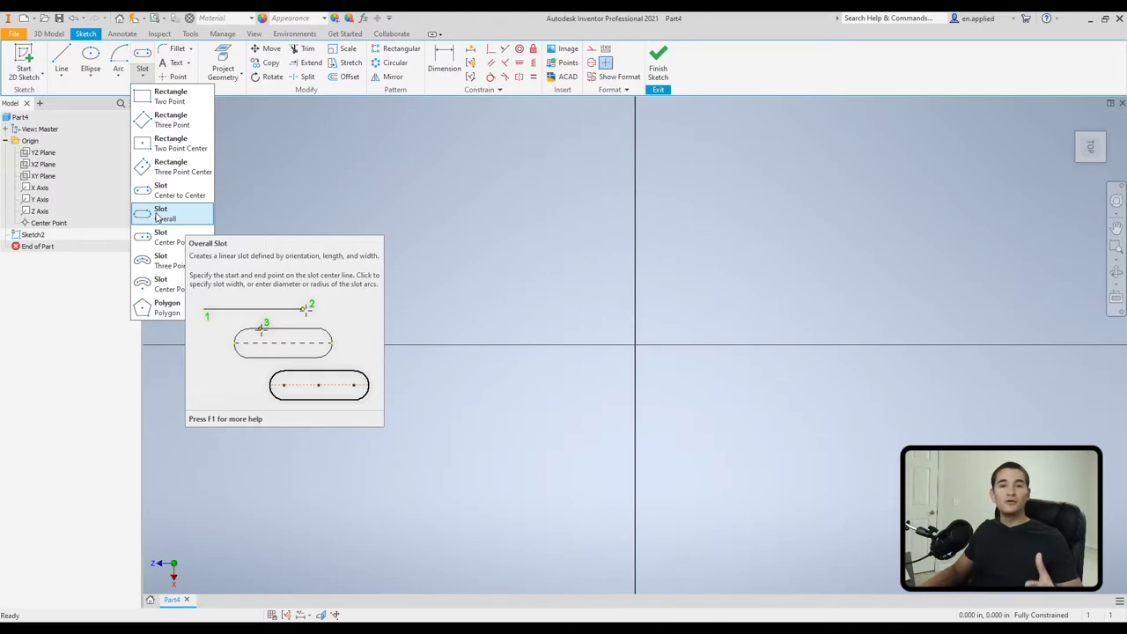
pyautogui.click(158, 217)
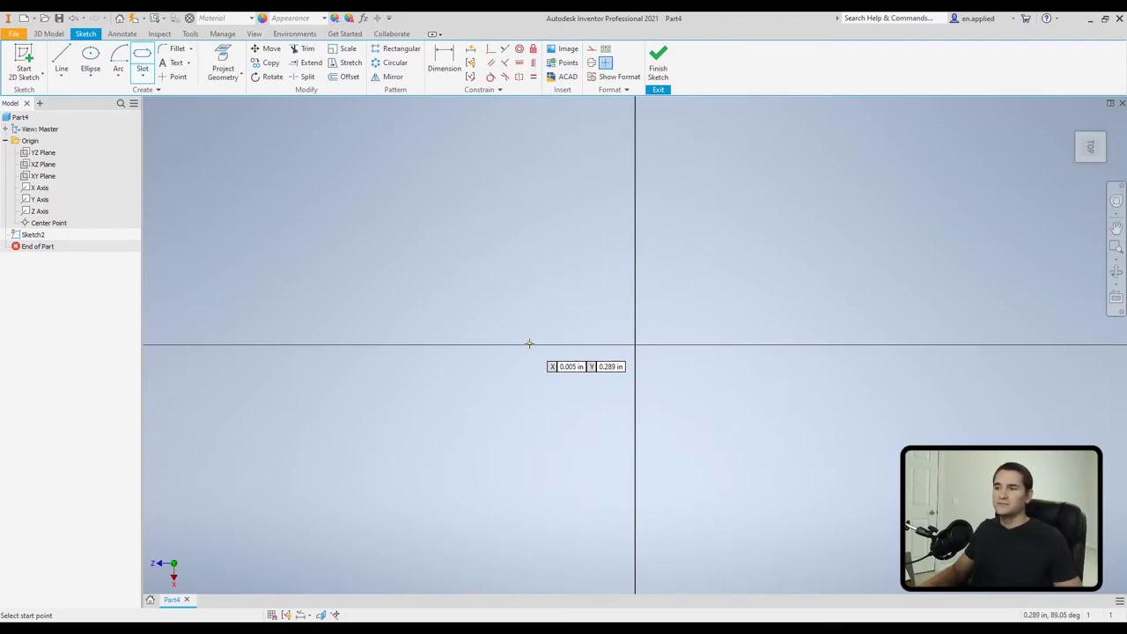
pyautogui.click(524, 345)
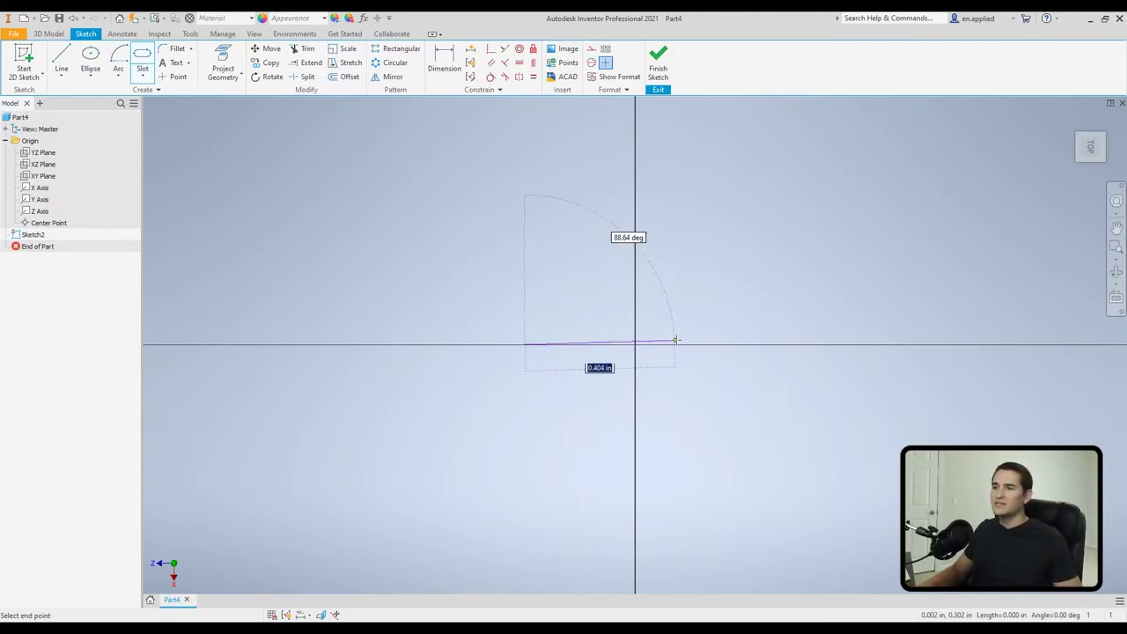
pyautogui.click(733, 344)
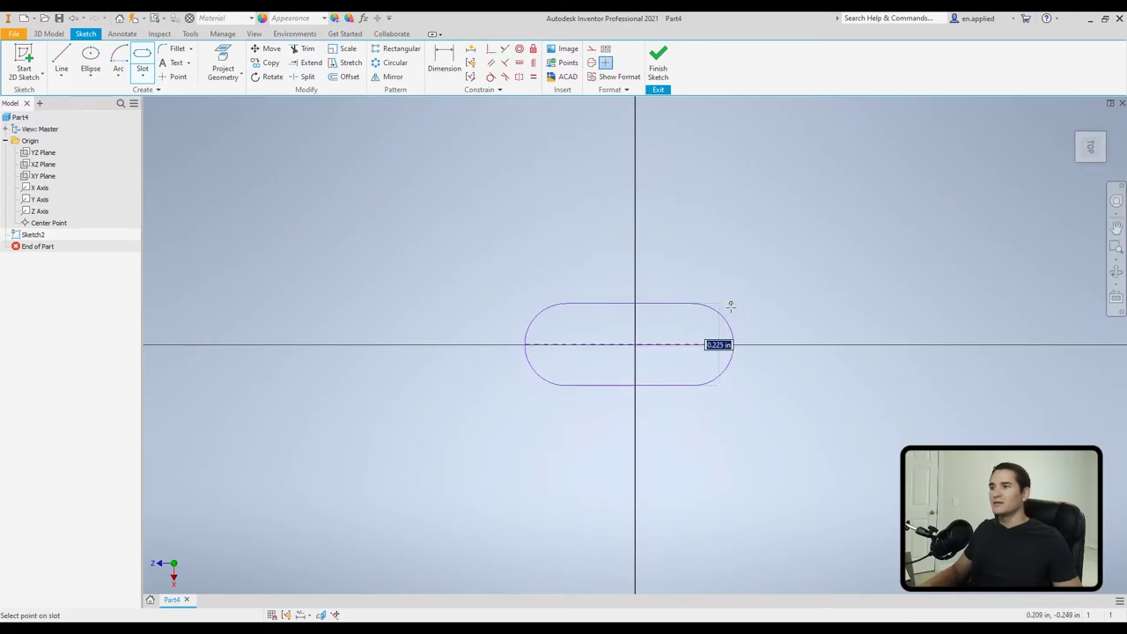
pyautogui.click(730, 321)
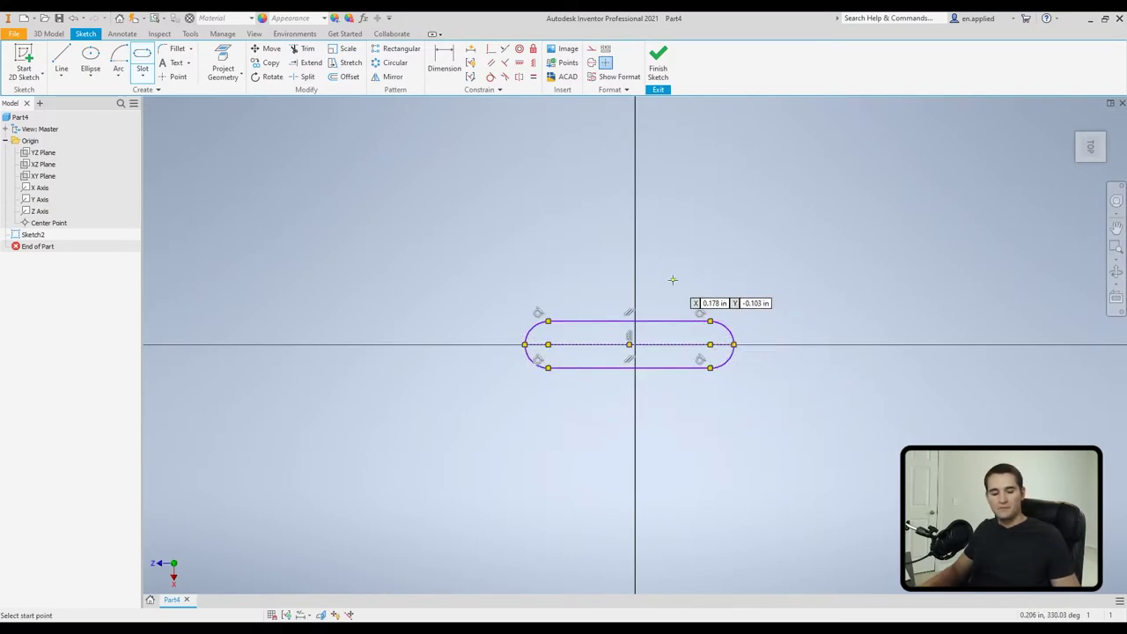
pyautogui.press('Escape')
# Delete the overall slot from the sketch
pyautogui.moveTo(480, 232); pyautogui.dragTo(753, 429)
pyautogui.press('Delete')
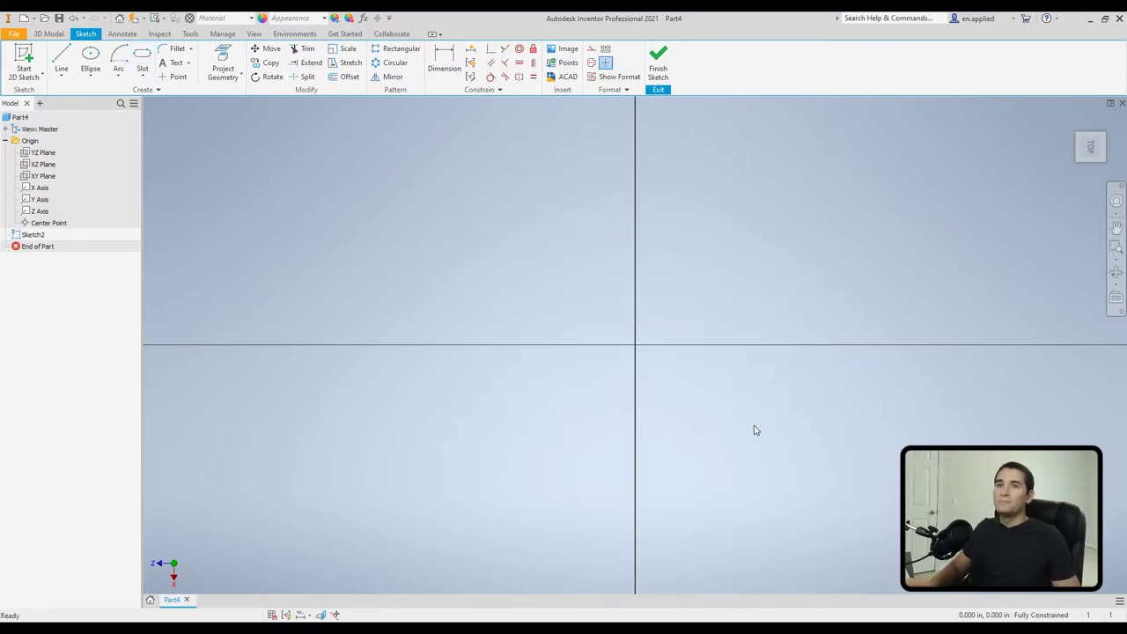
# Draw a center point slot about 0.19 in wide along the horizontal axis, centred on the origin, and undo it
pyautogui.click(143, 76)
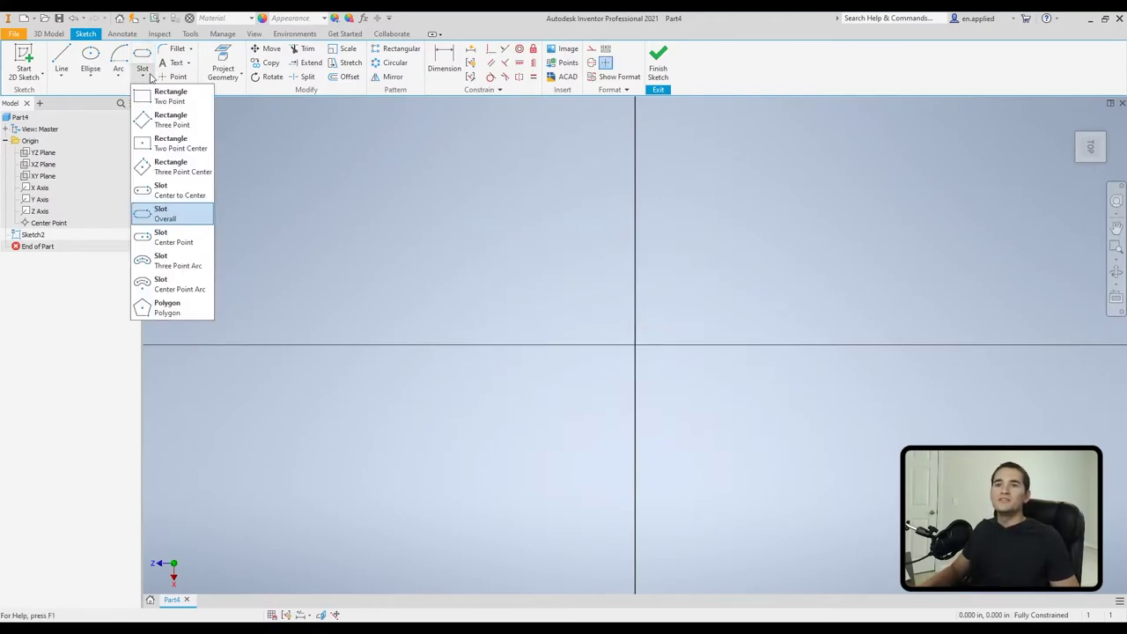
pyautogui.click(172, 238)
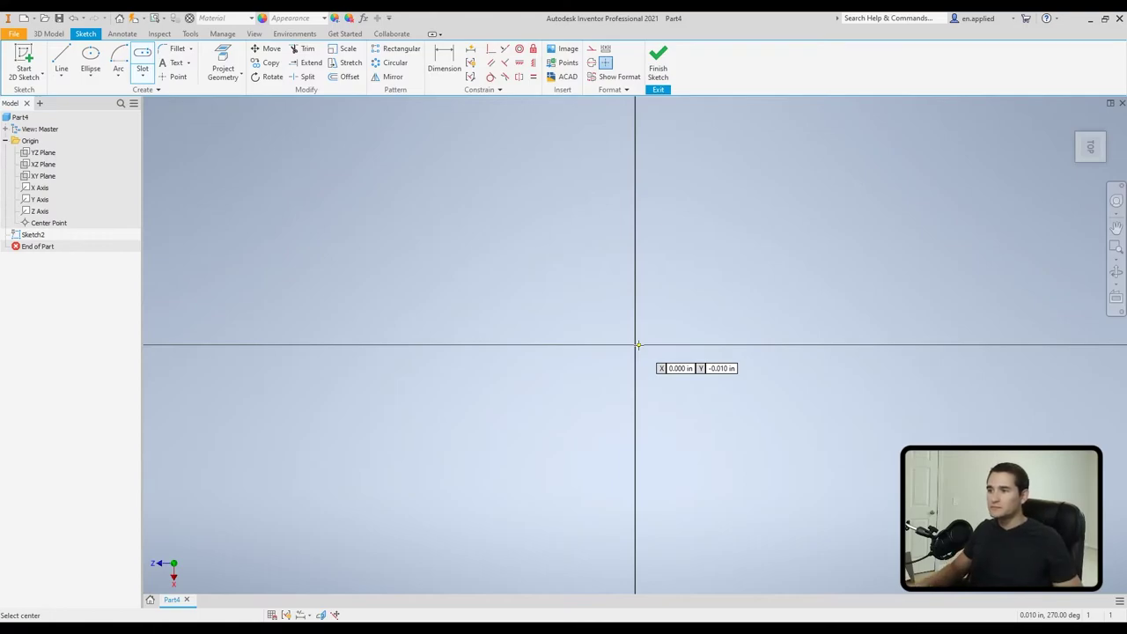
pyautogui.click(635, 345)
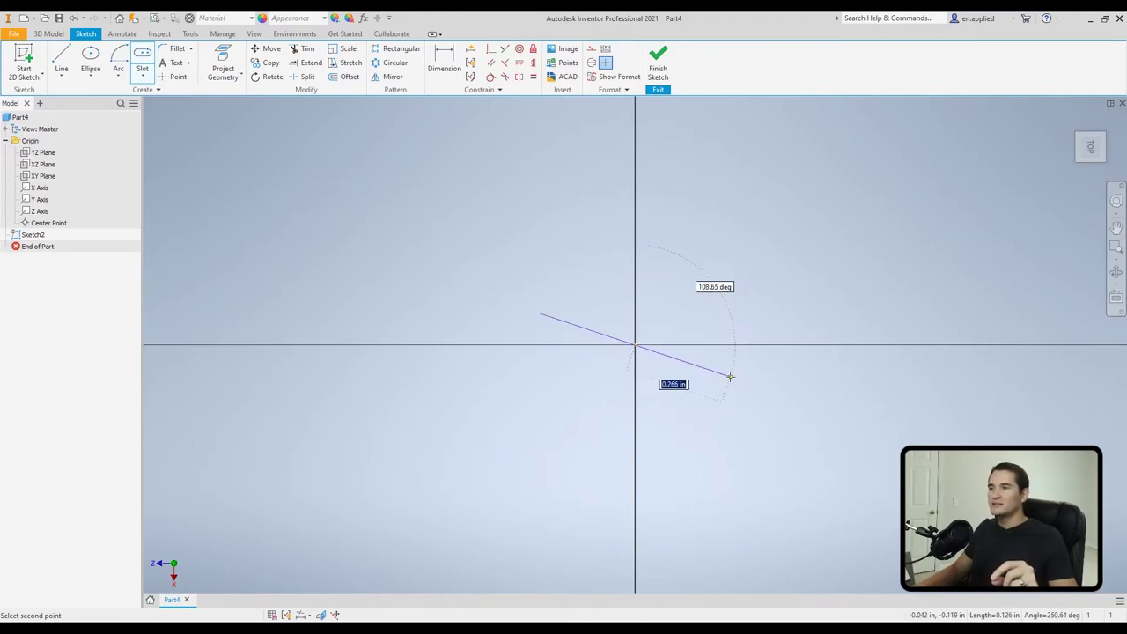
pyautogui.click(692, 344)
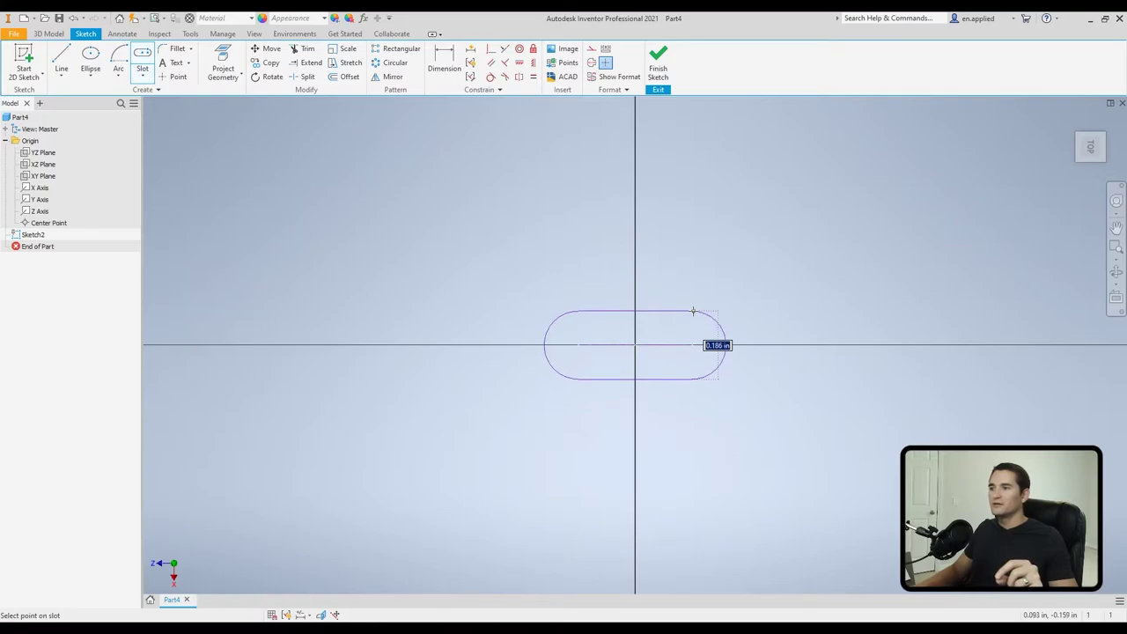
pyautogui.click(695, 311)
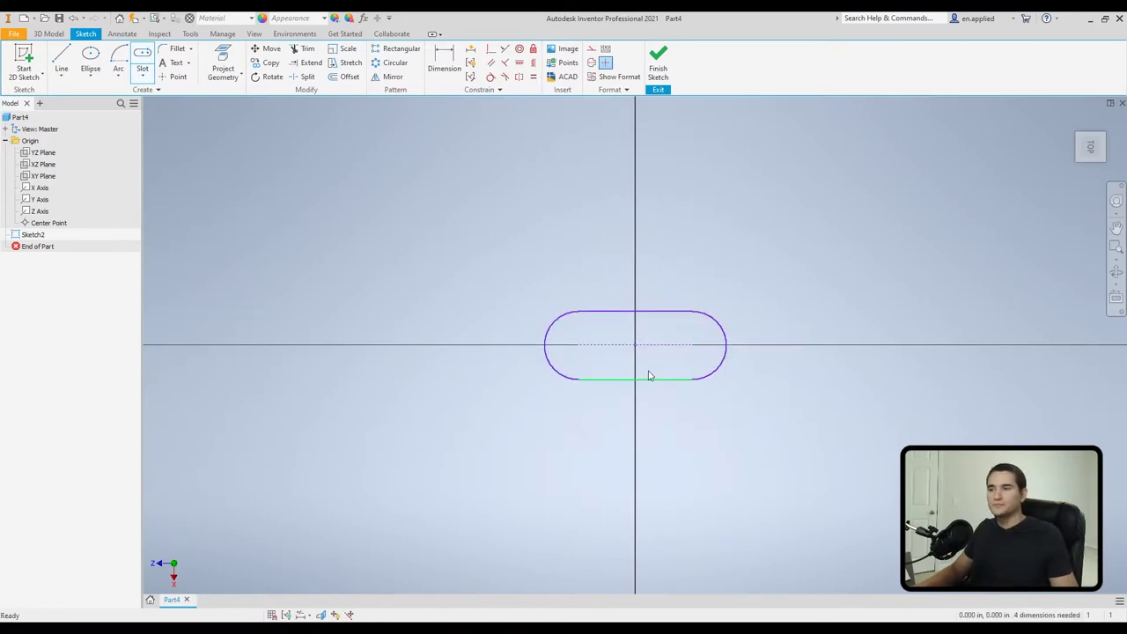
pyautogui.press('Escape')
pyautogui.hotkey('ctrl', 'z')
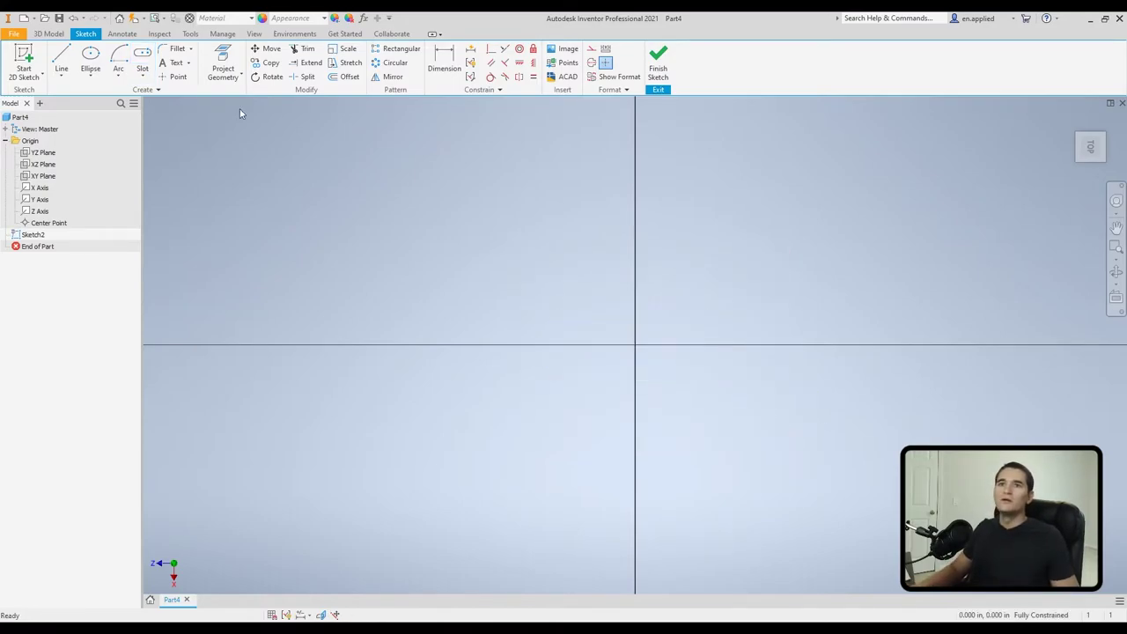
# Draw a three point arc slot about 0.10 in wide with its ends on the horizontal axis either side of the origin, and delete it
pyautogui.click(139, 79)
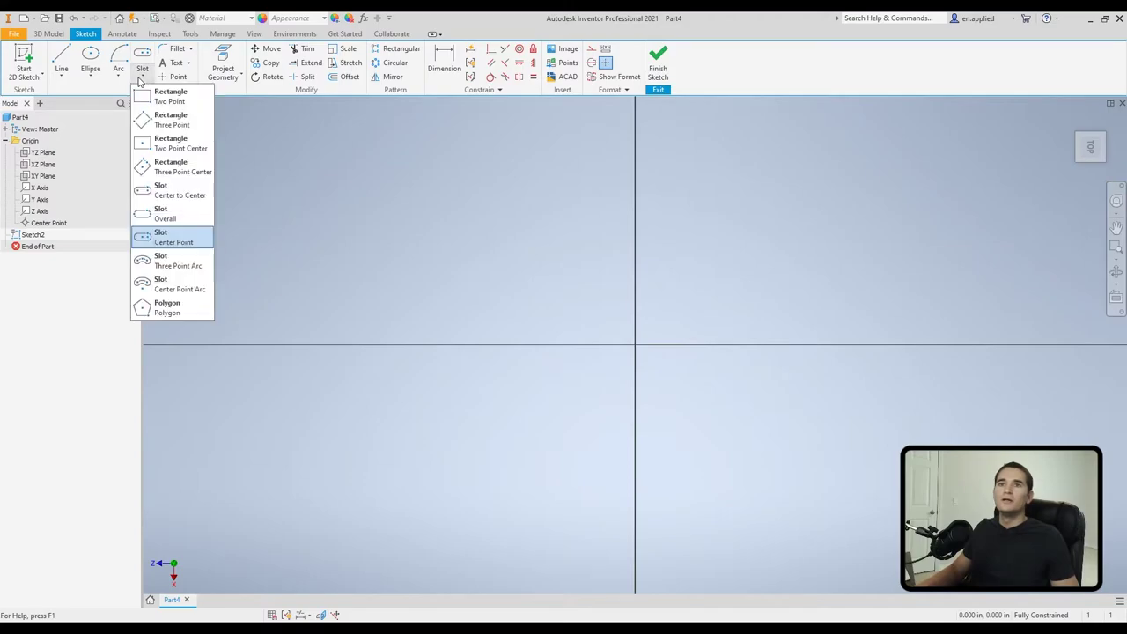
pyautogui.click(197, 267)
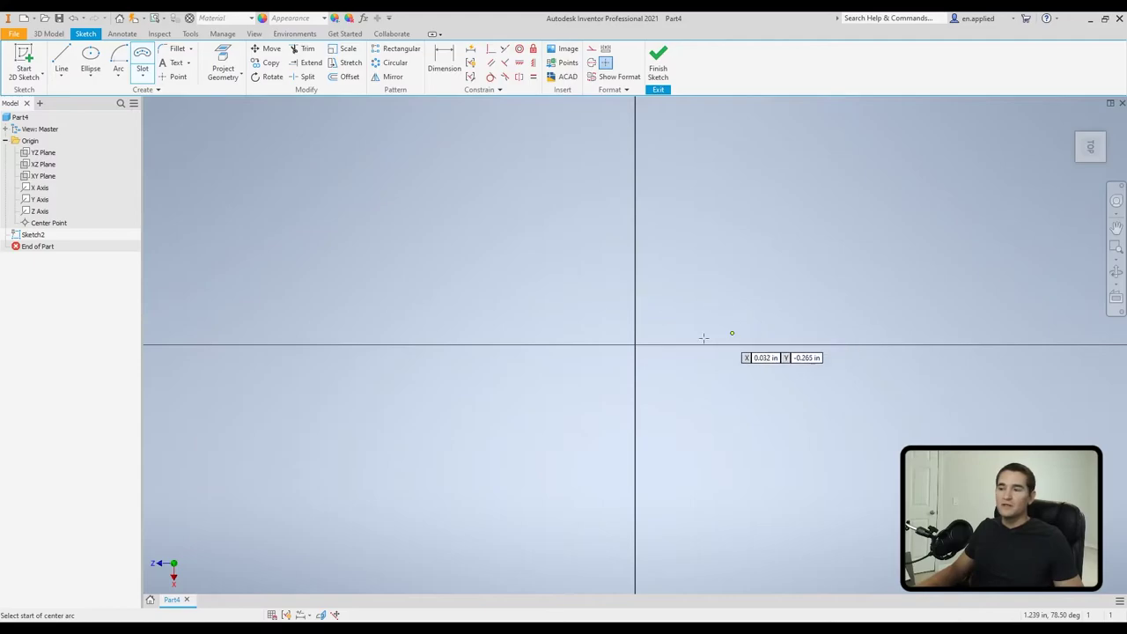
pyautogui.click(538, 345)
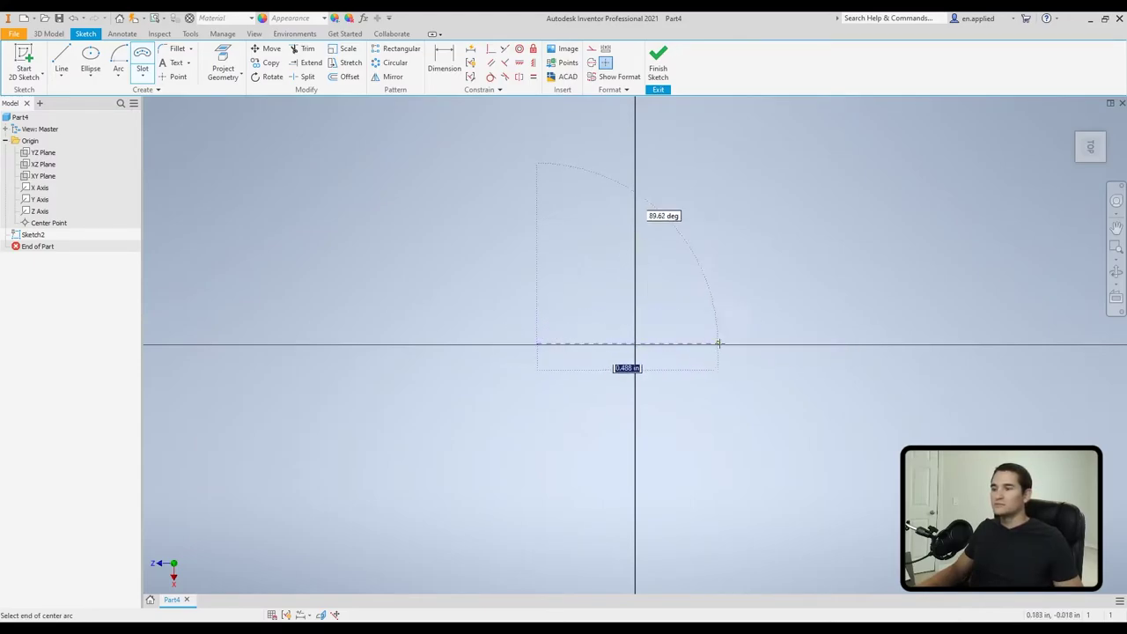
pyautogui.click(747, 345)
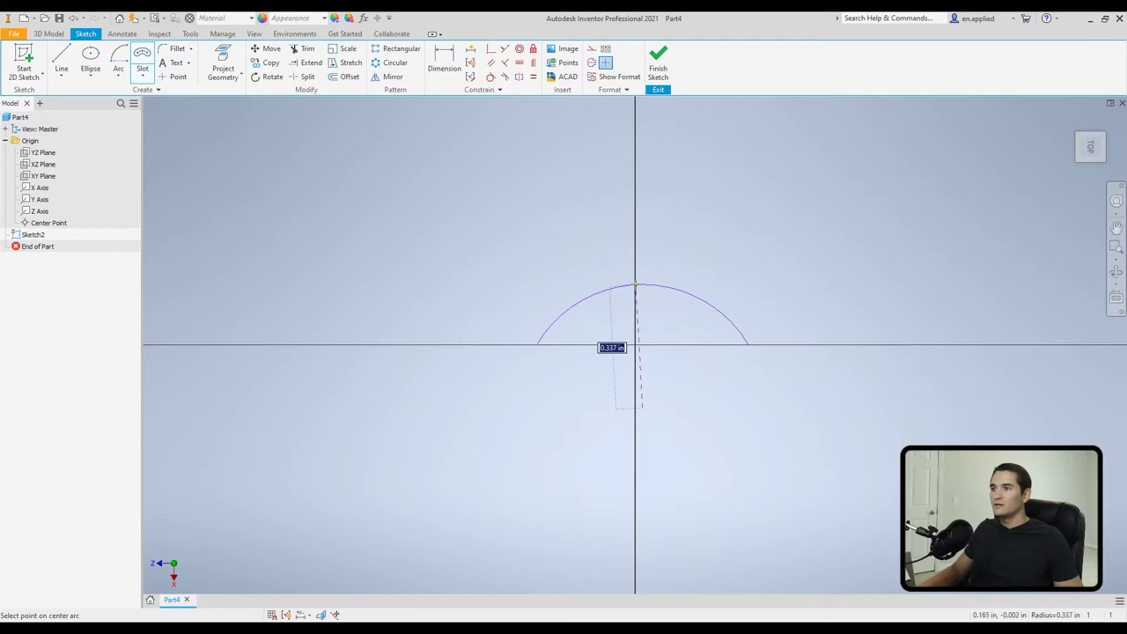
pyautogui.click(638, 280)
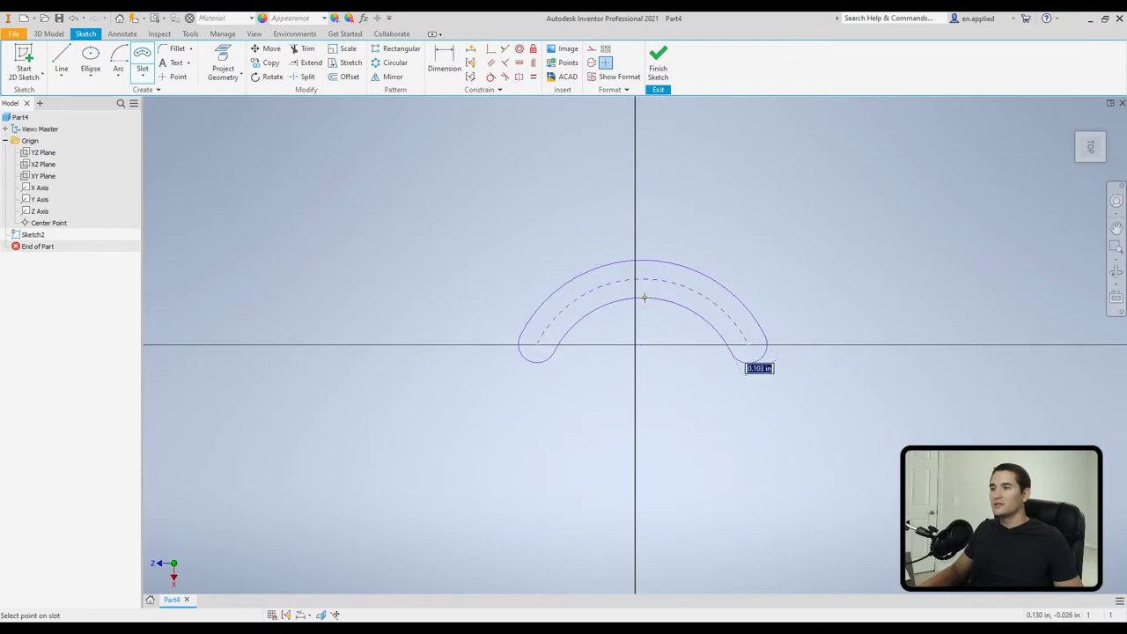
pyautogui.click(644, 299)
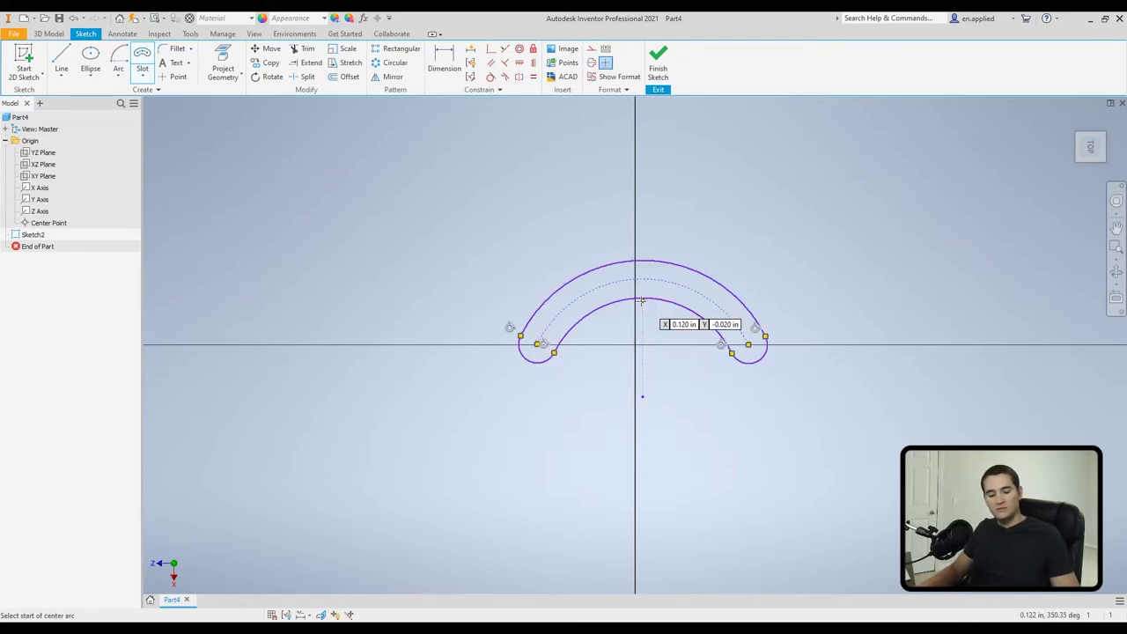
pyautogui.press('Escape')
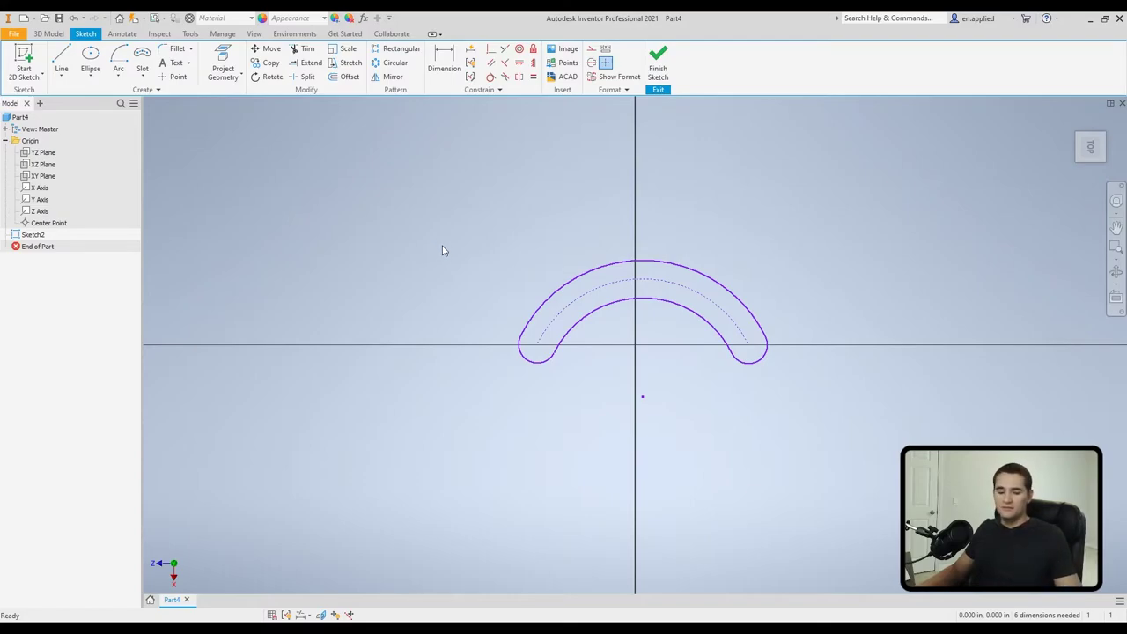
pyautogui.moveTo(456, 229); pyautogui.dragTo(864, 470)
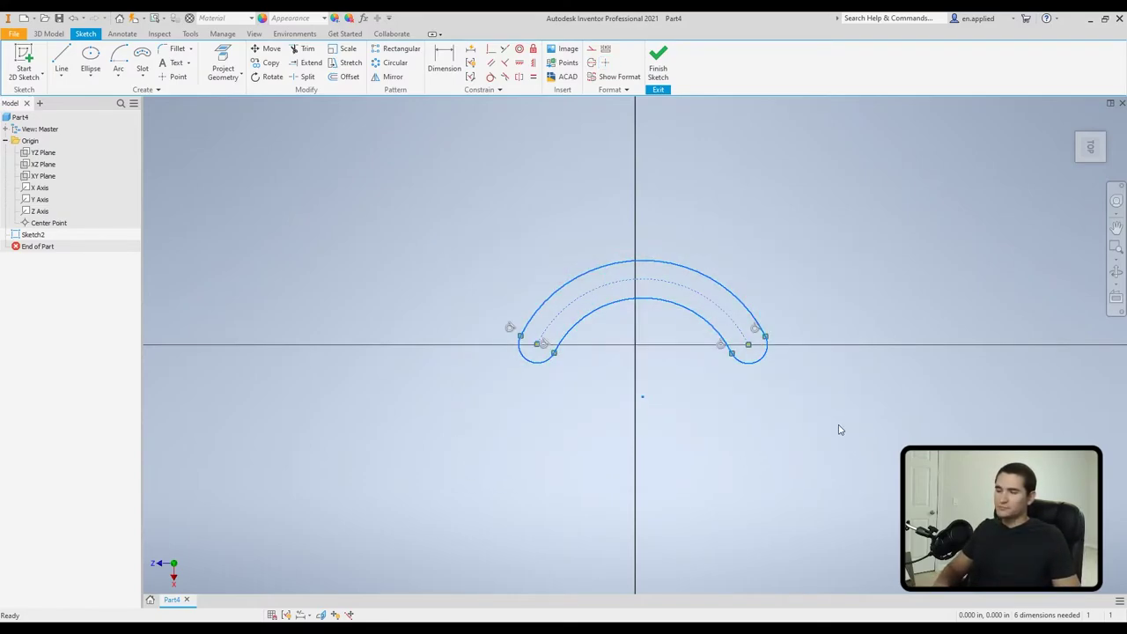
pyautogui.press('Delete')
# Draw a semicircular center point arc slot above the horizontal axis, centred on the origin with a radius of about 0.27 in, and delete it
pyautogui.click(142, 78)
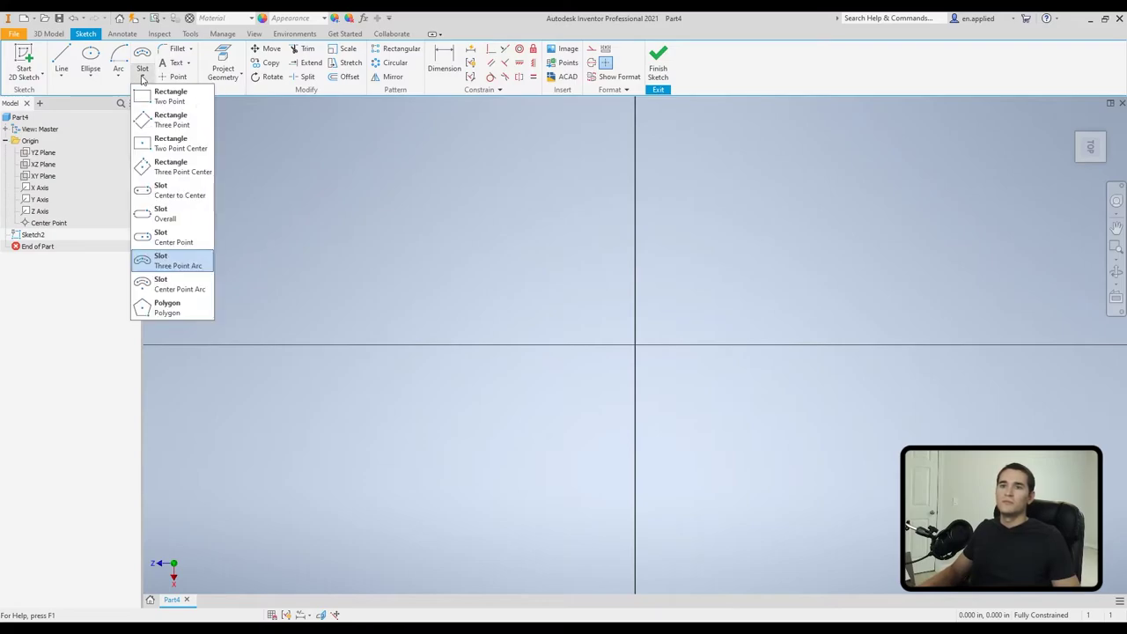
pyautogui.click(205, 296)
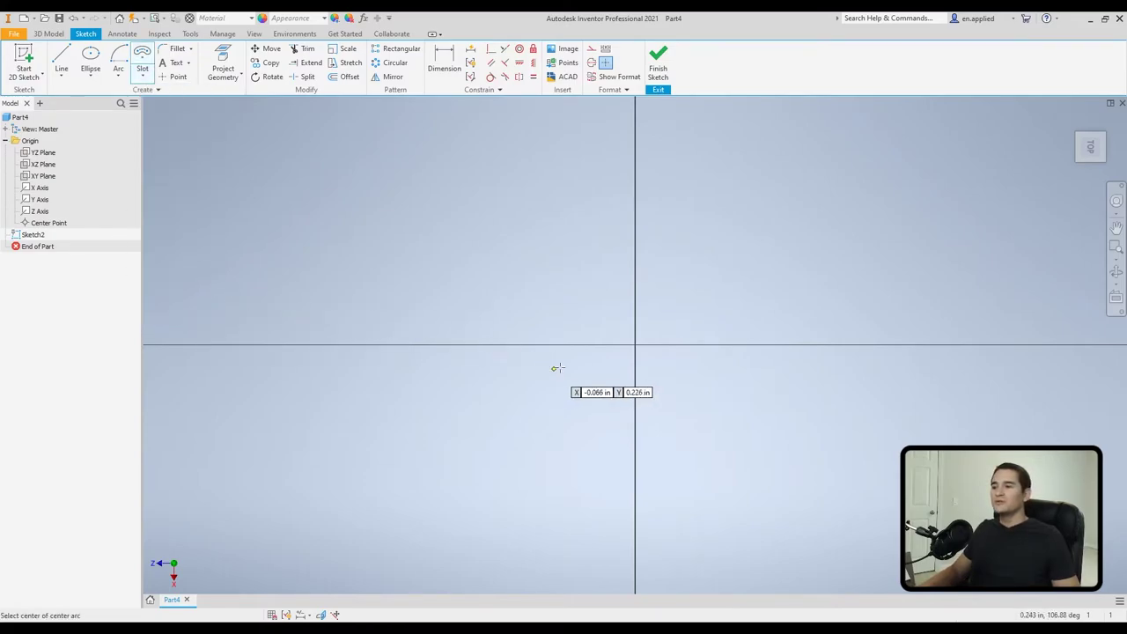
pyautogui.click(636, 344)
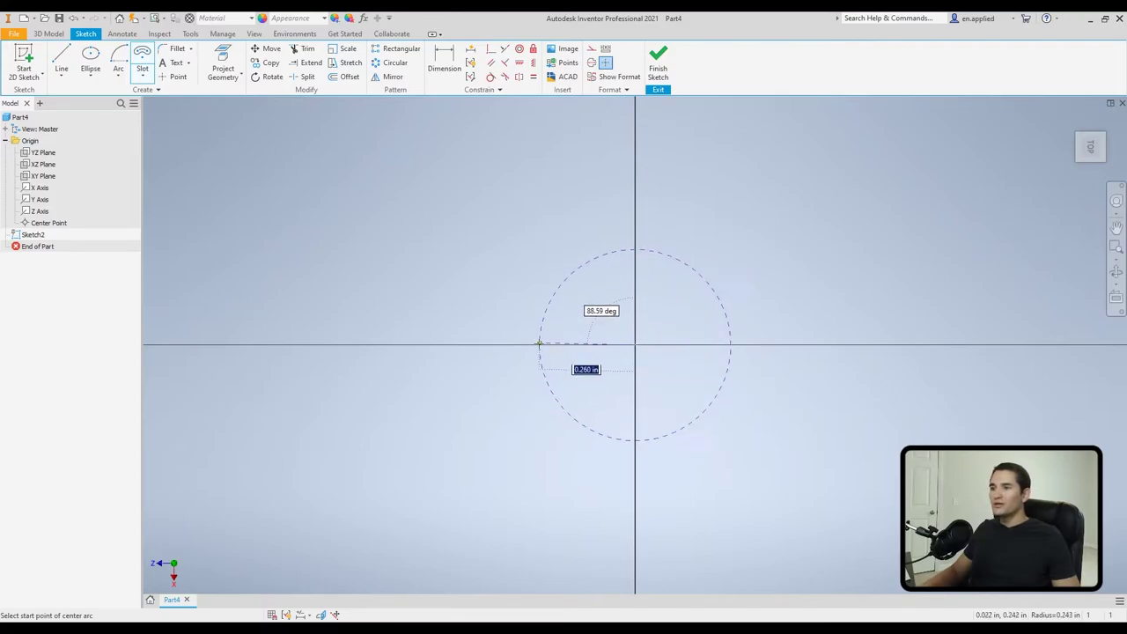
pyautogui.click(535, 344)
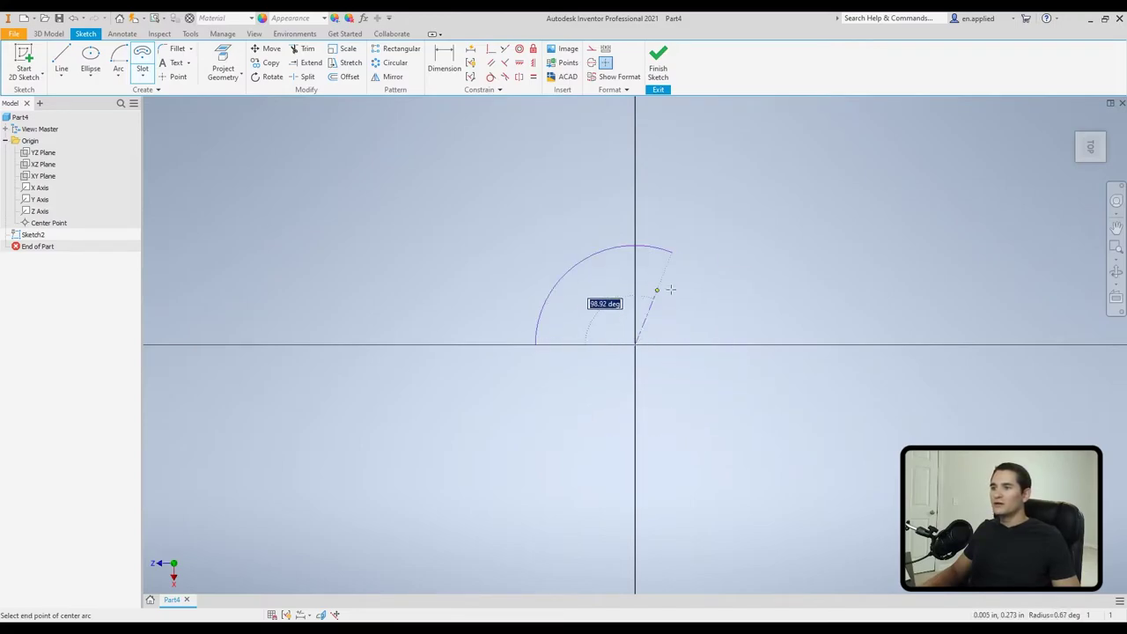
pyautogui.click(736, 345)
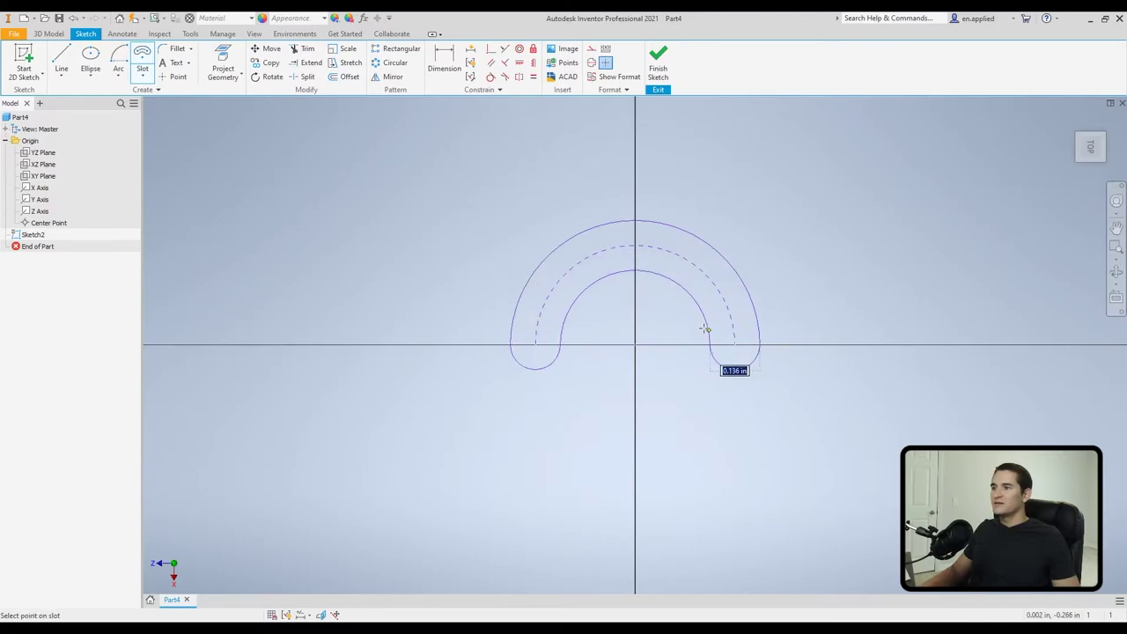
pyautogui.click(695, 284)
pyautogui.press('Escape')
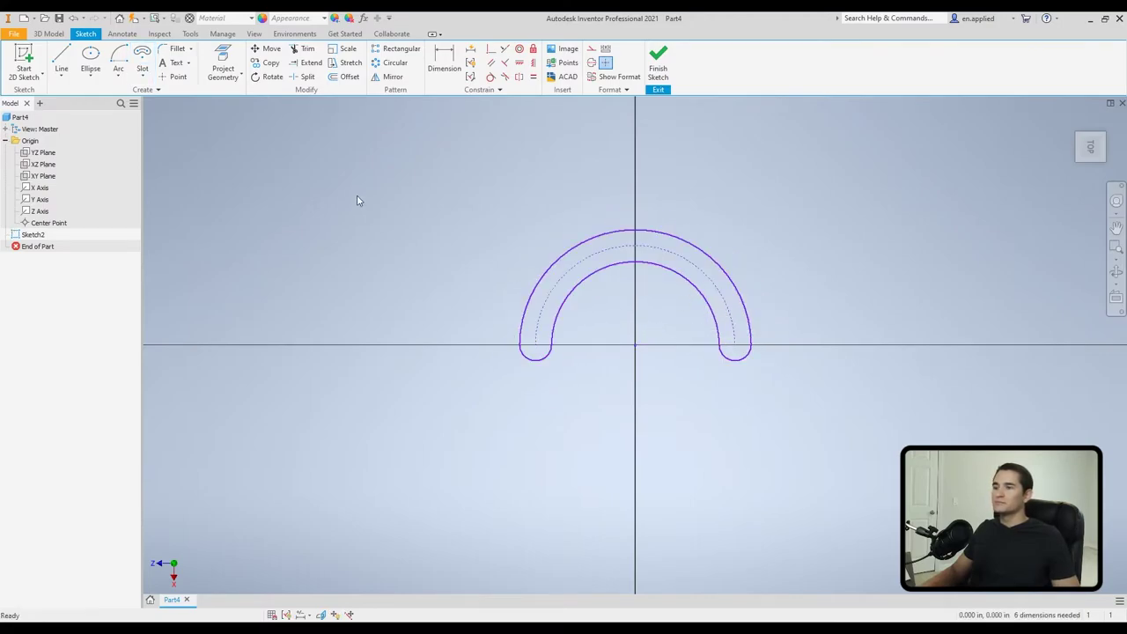
pyautogui.moveTo(415, 180)
pyautogui.mouseDown()
pyautogui.moveTo(707, 360)
pyautogui.moveTo(799, 393)
pyautogui.mouseUp()
pyautogui.press('Delete')
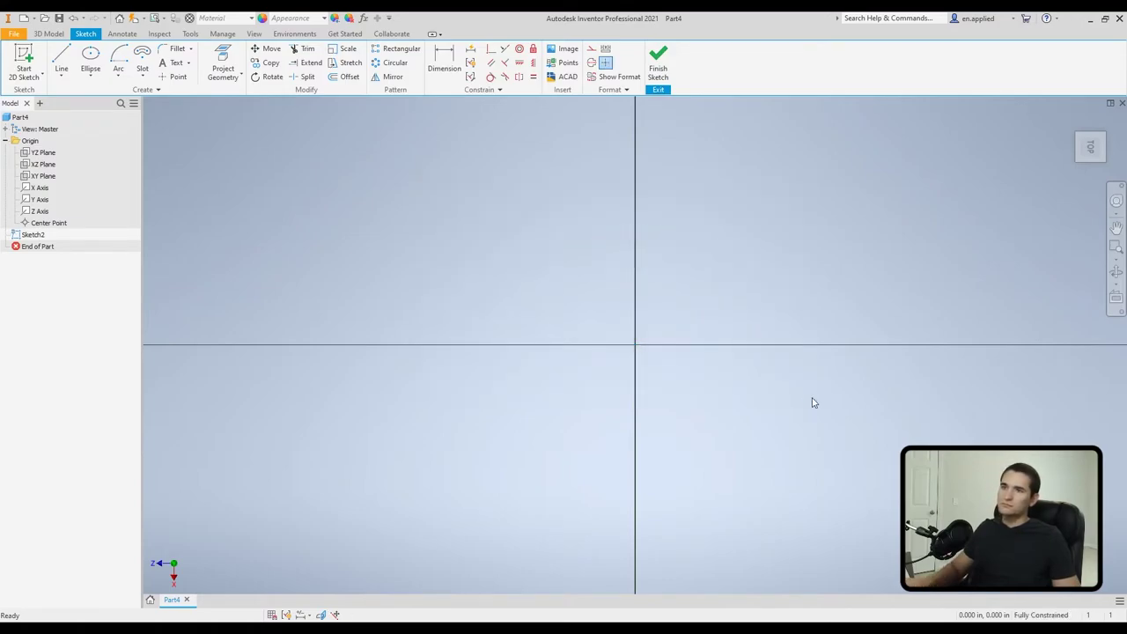
# Draw an inscribed 6-sided polygon centred on the origin with nearly horizontal upper and lower sides
pyautogui.click(145, 77)
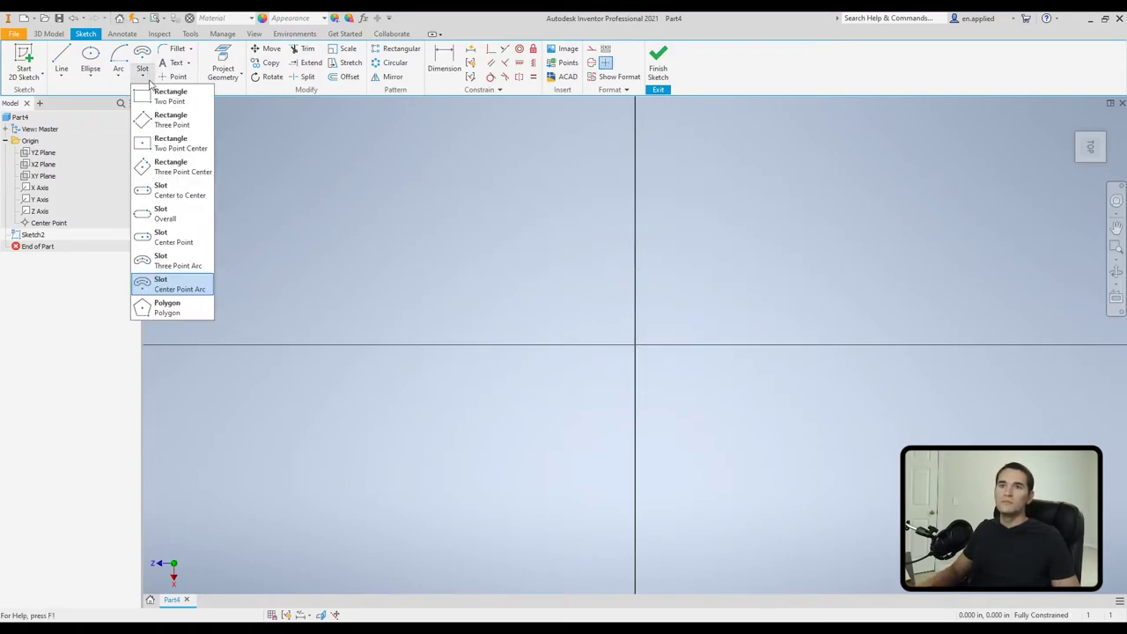
pyautogui.click(192, 308)
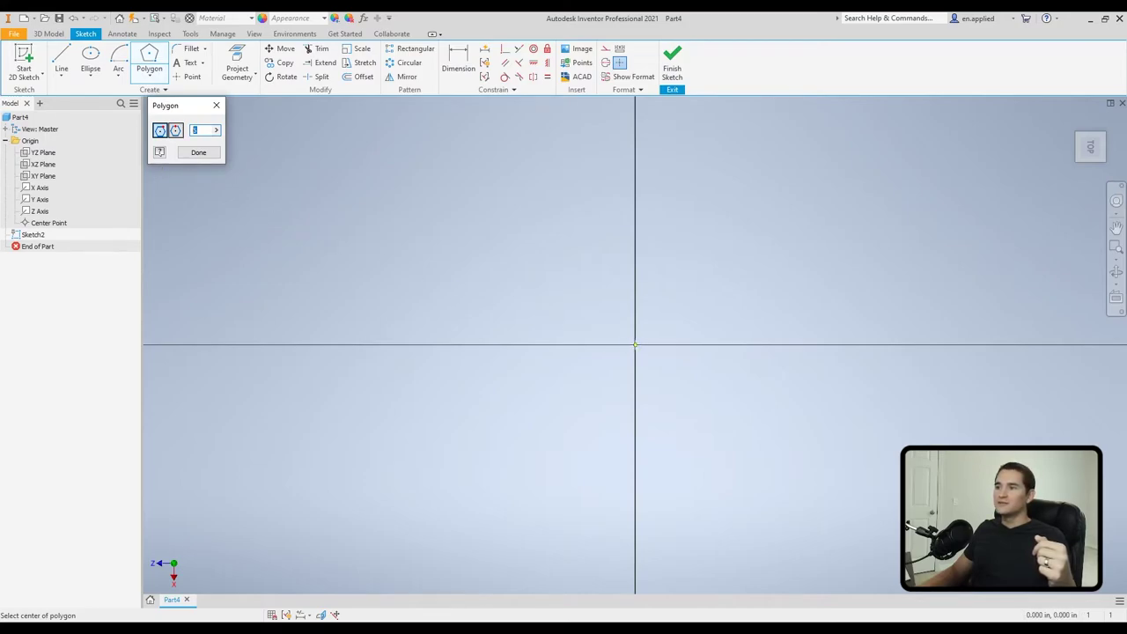
pyautogui.click(635, 344)
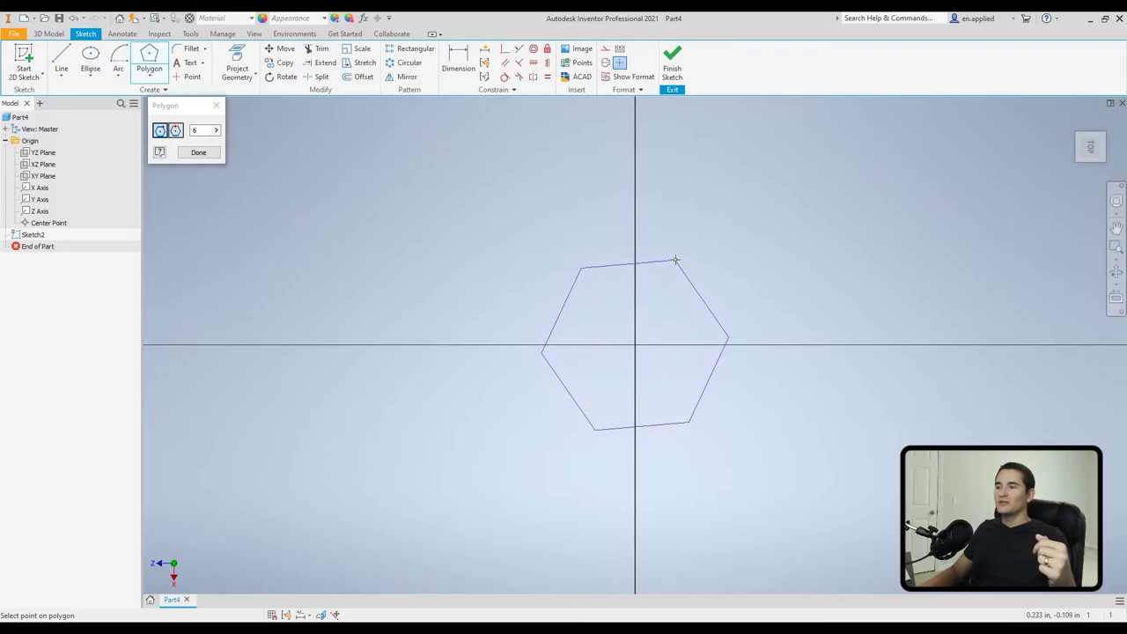
pyautogui.click(685, 258)
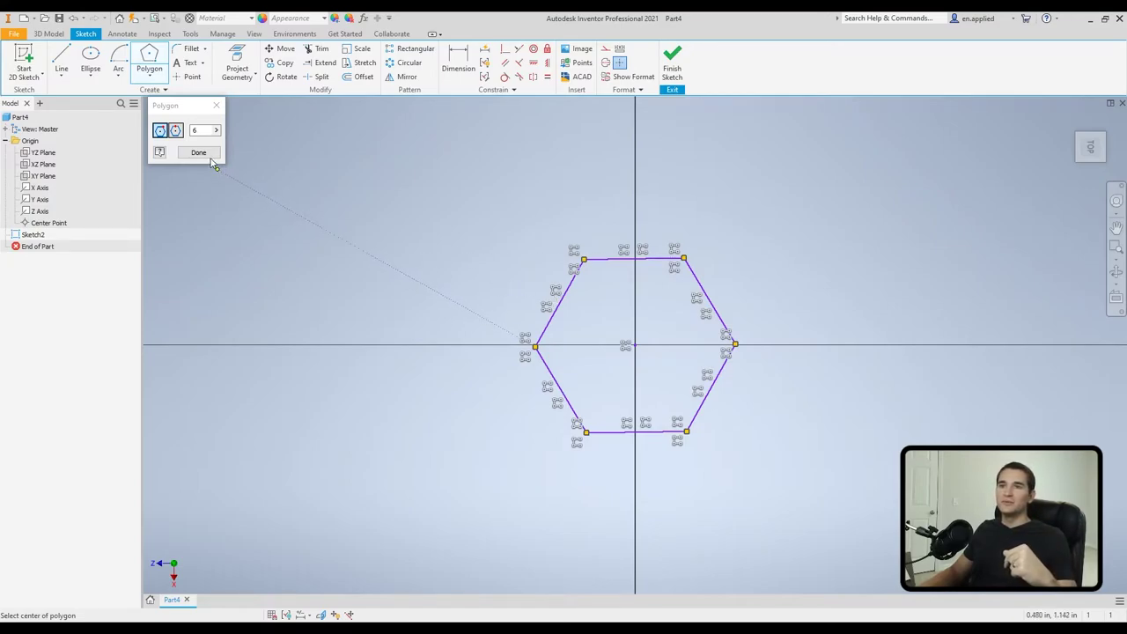
# Draw a larger circumscribed 6-sided polygon above and to the left of the origin hexagon
pyautogui.click(175, 131)
pyautogui.click(377, 202)
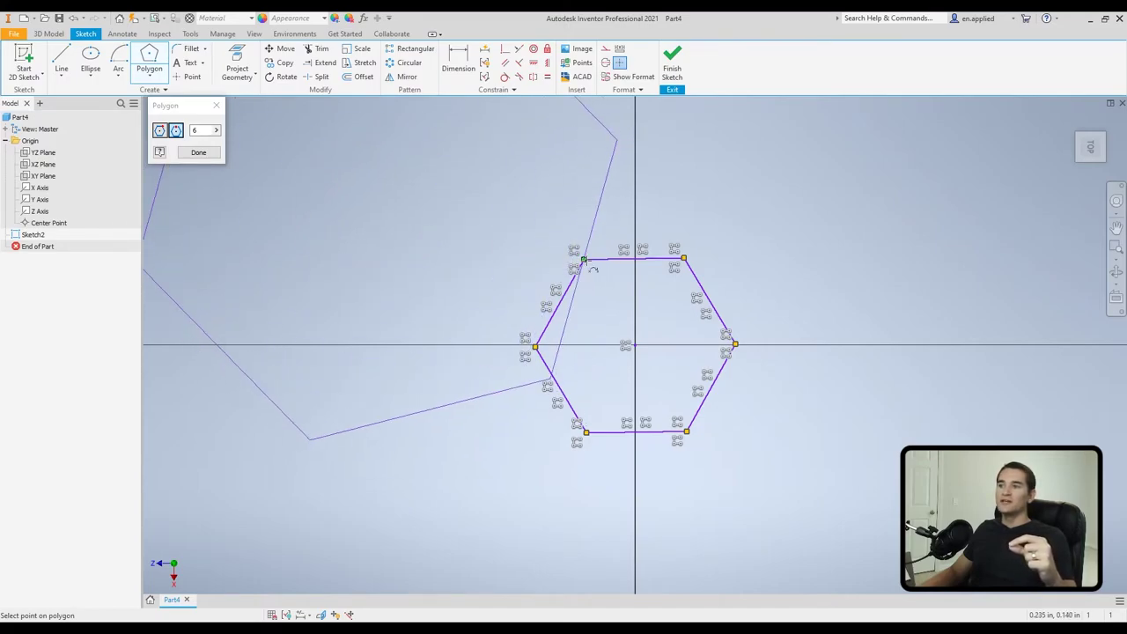
pyautogui.click(499, 203)
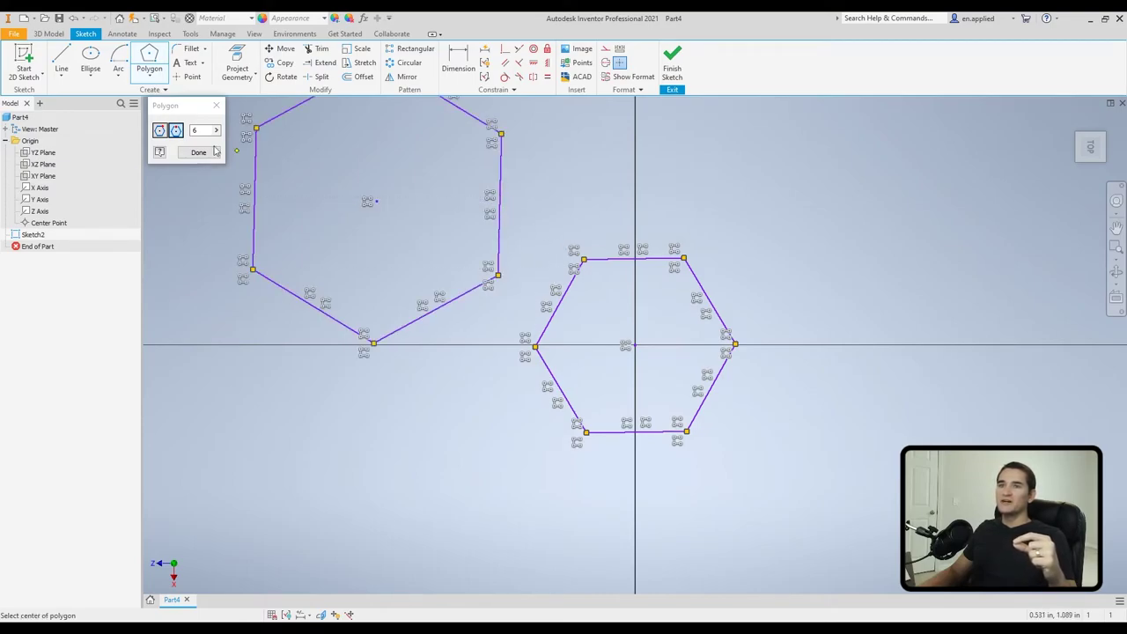
# Draw a small inscribed 6-sided polygon just right of the large hexagon, above the origin hexagon
pyautogui.click(160, 132)
pyautogui.click(552, 155)
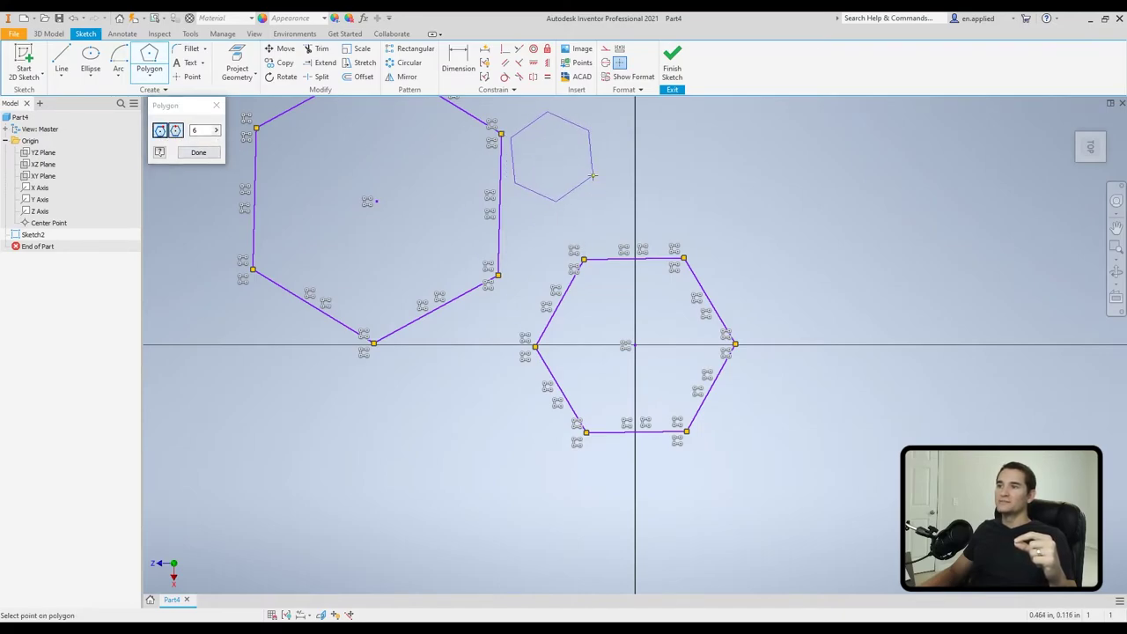
pyautogui.click(592, 176)
pyautogui.press('Escape')
# Delete all three hexagons from the sketch
pyautogui.scroll(-5, 595, 215)
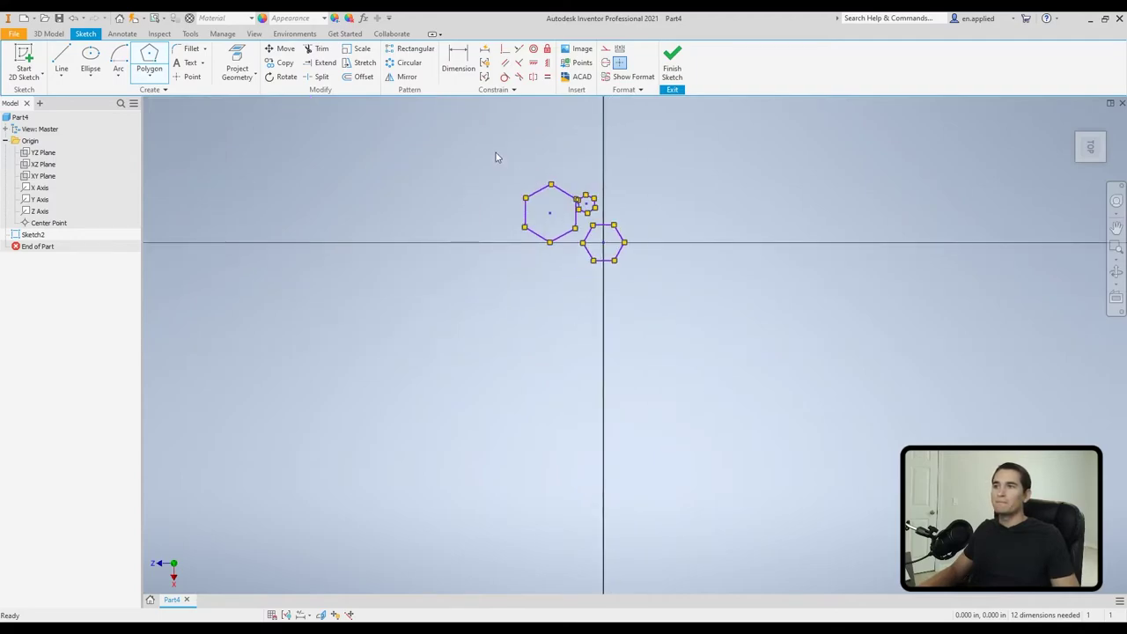
pyautogui.moveTo(495, 153); pyautogui.dragTo(663, 285)
pyautogui.press('Delete')
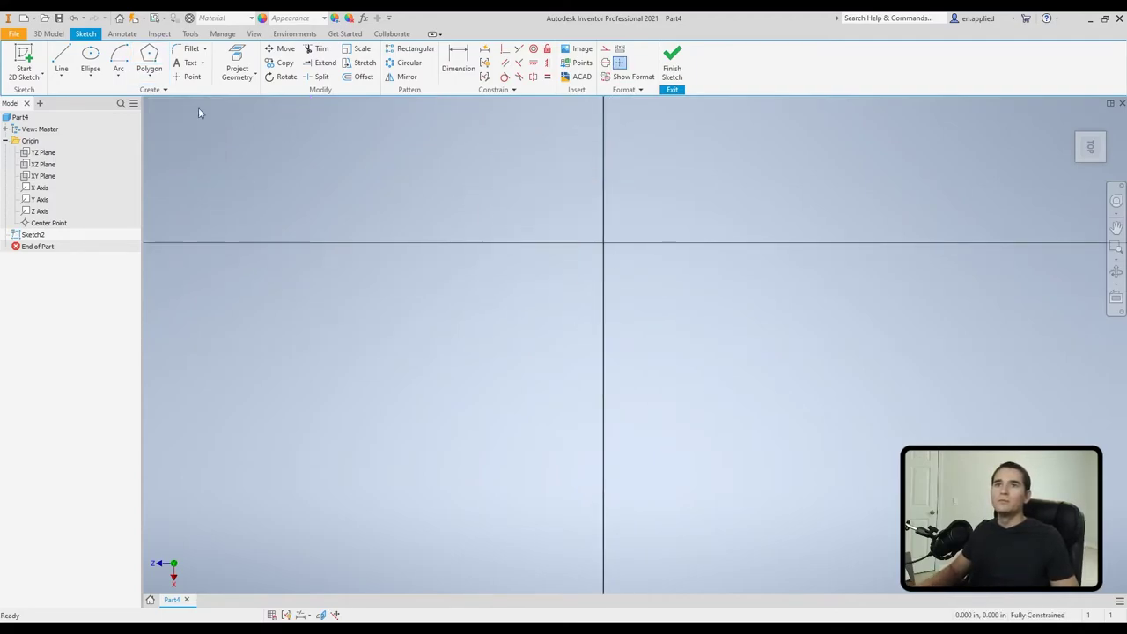
pyautogui.click(153, 77)
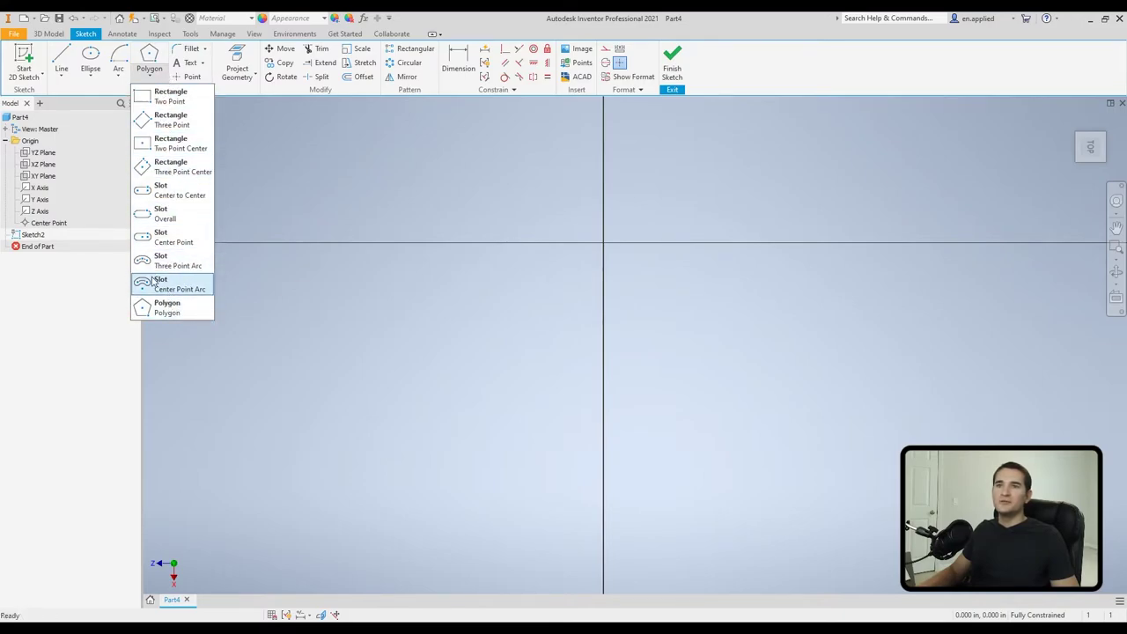
pyautogui.click(236, 102)
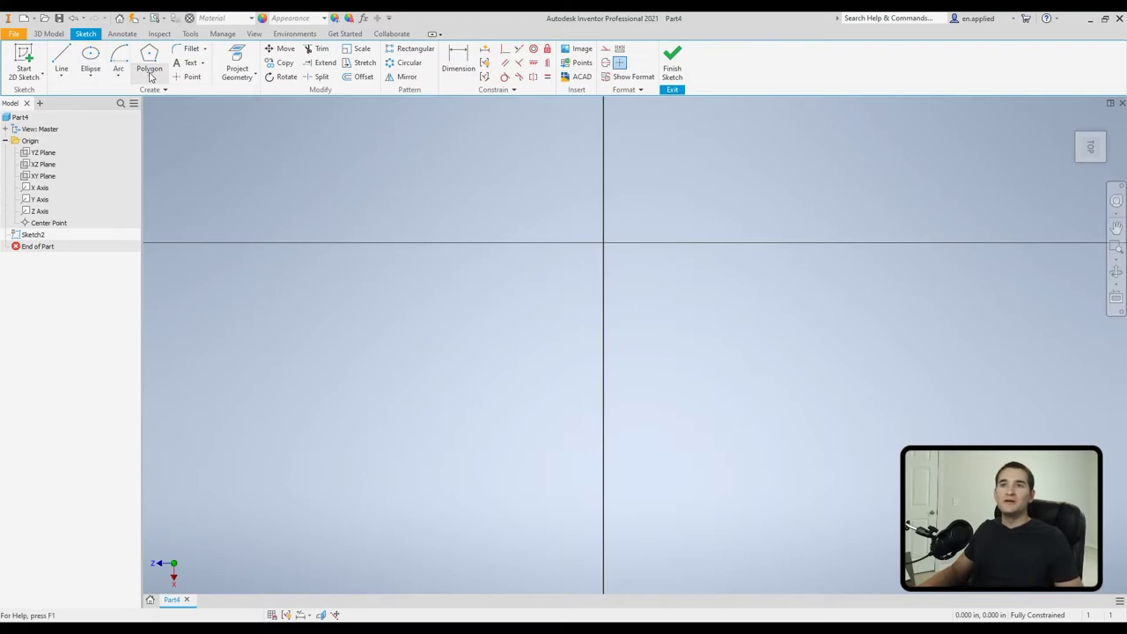
# Draw a two point center rectangle, slightly wider than tall, centred on the origin
pyautogui.click(149, 82)
pyautogui.click(182, 145)
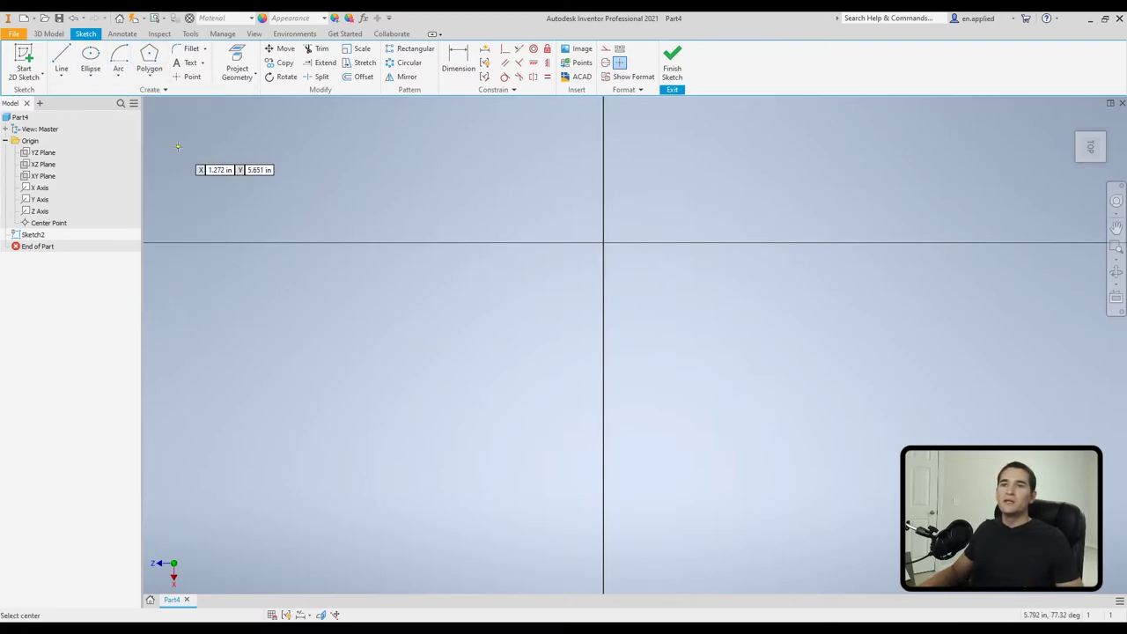
pyautogui.click(603, 242)
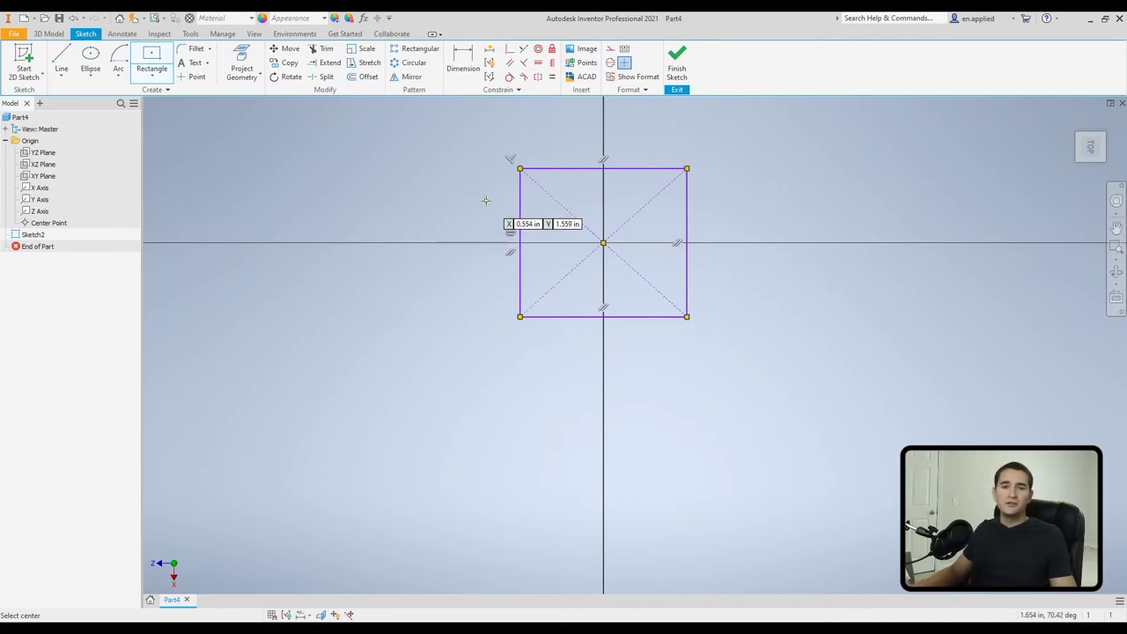
pyautogui.press('Escape')
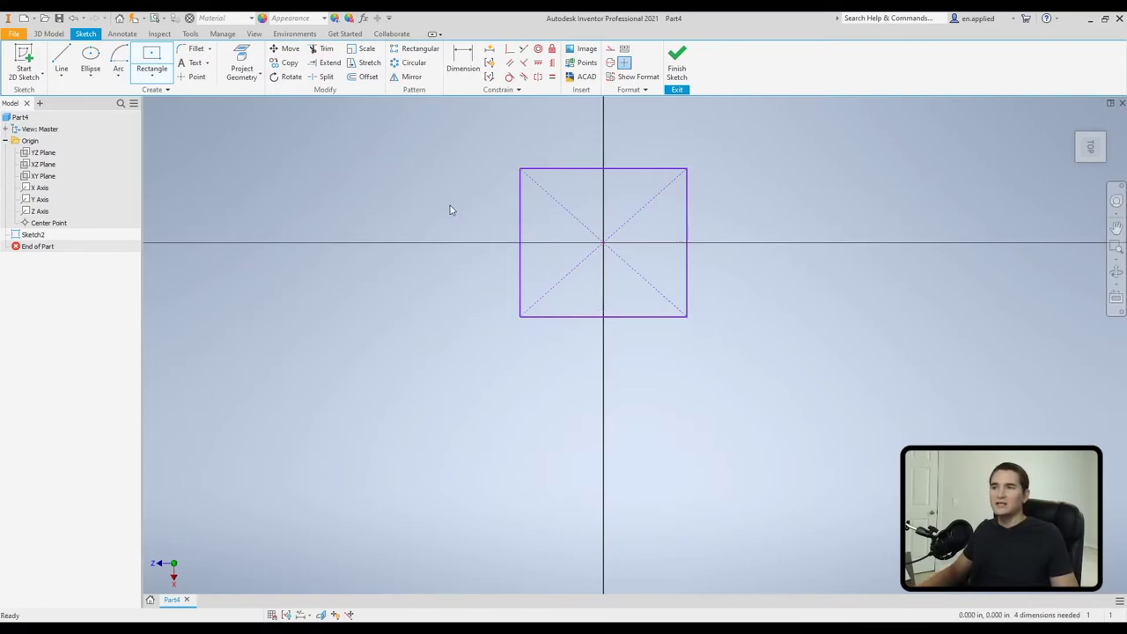
# Fillet the rectangle's upper-left corner with a 0.125 in radius
pyautogui.moveTo(579, 217); pyautogui.dragTo(546, 299, button='middle')
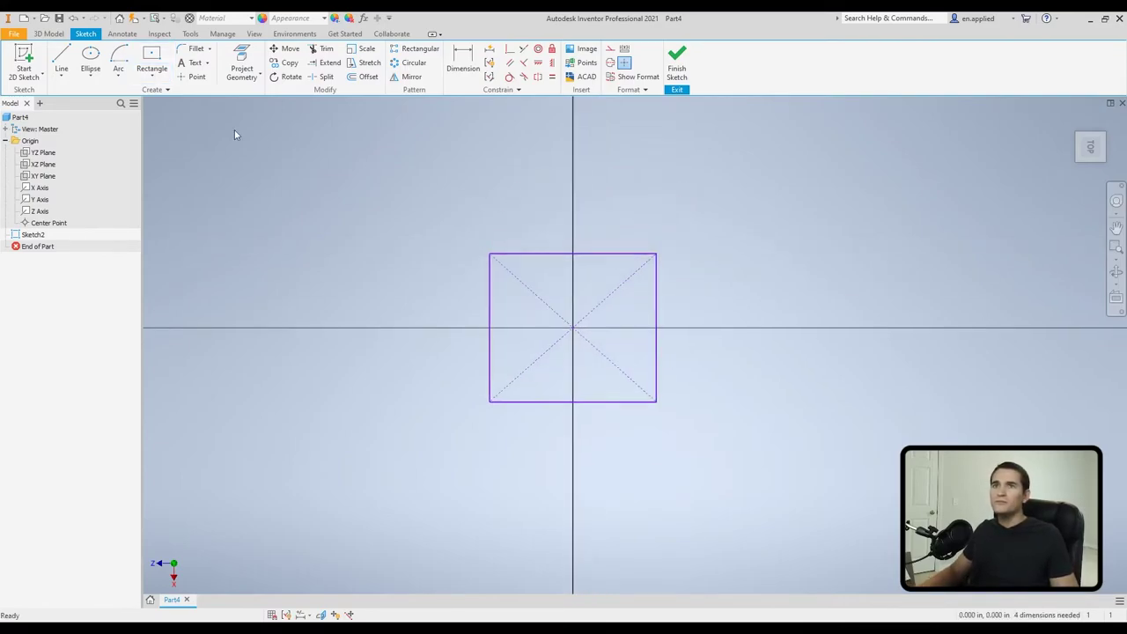
pyautogui.click(210, 48)
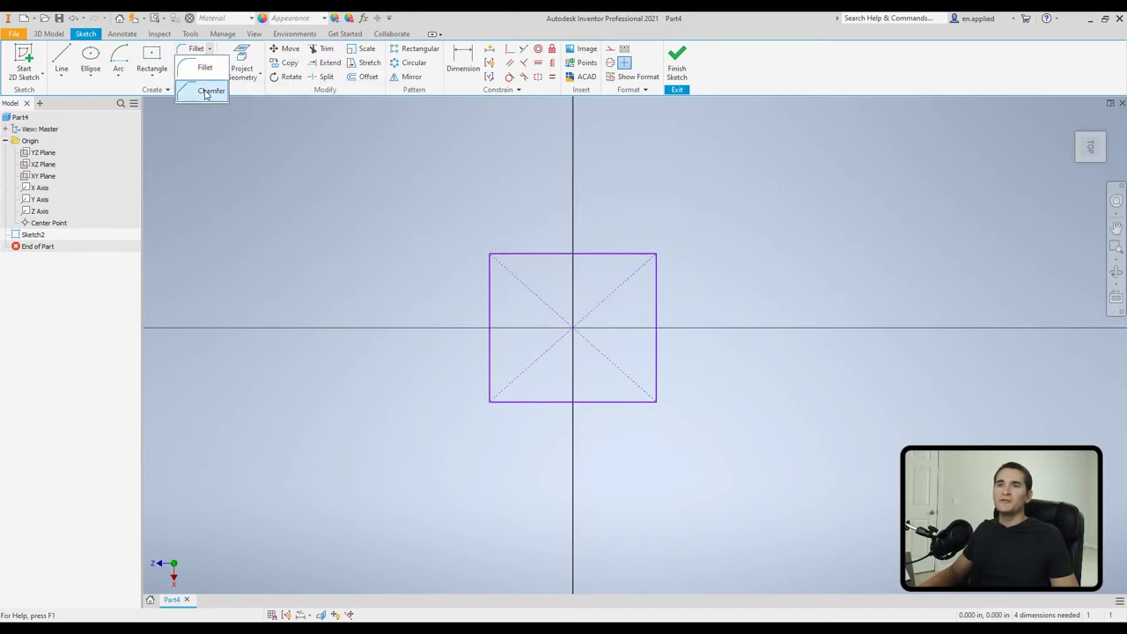
pyautogui.click(203, 69)
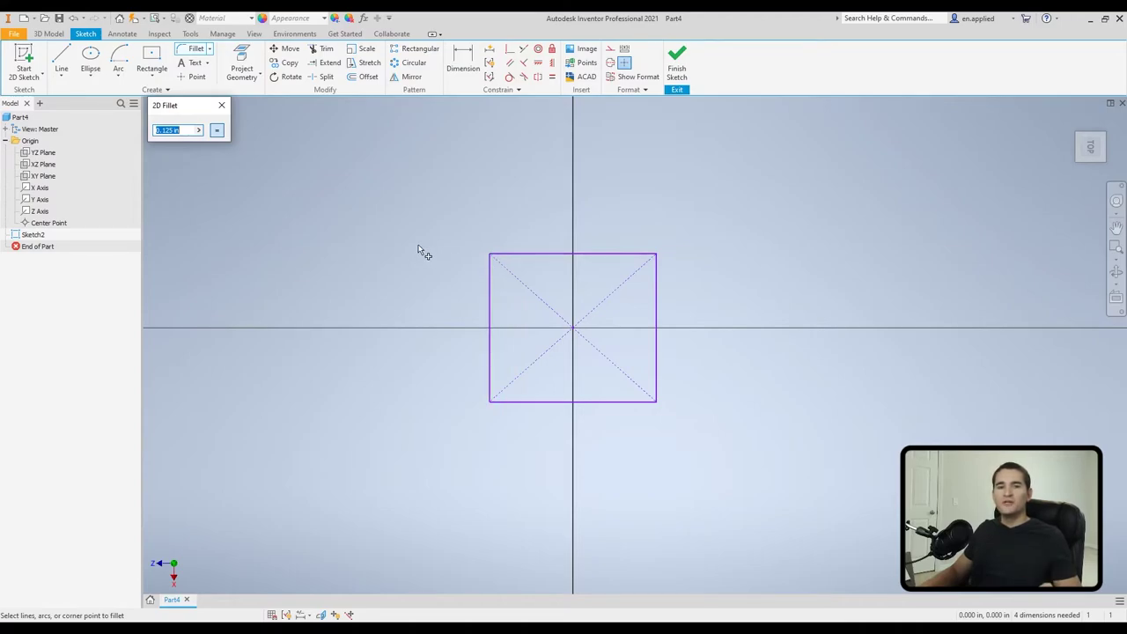
pyautogui.click(491, 264)
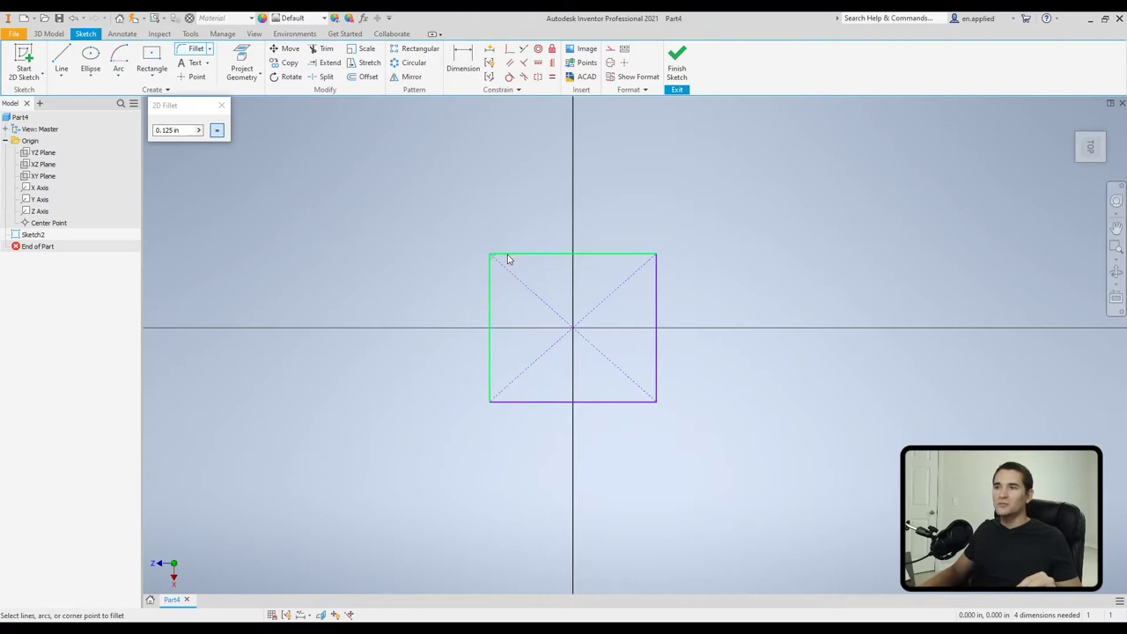
pyautogui.click(508, 257)
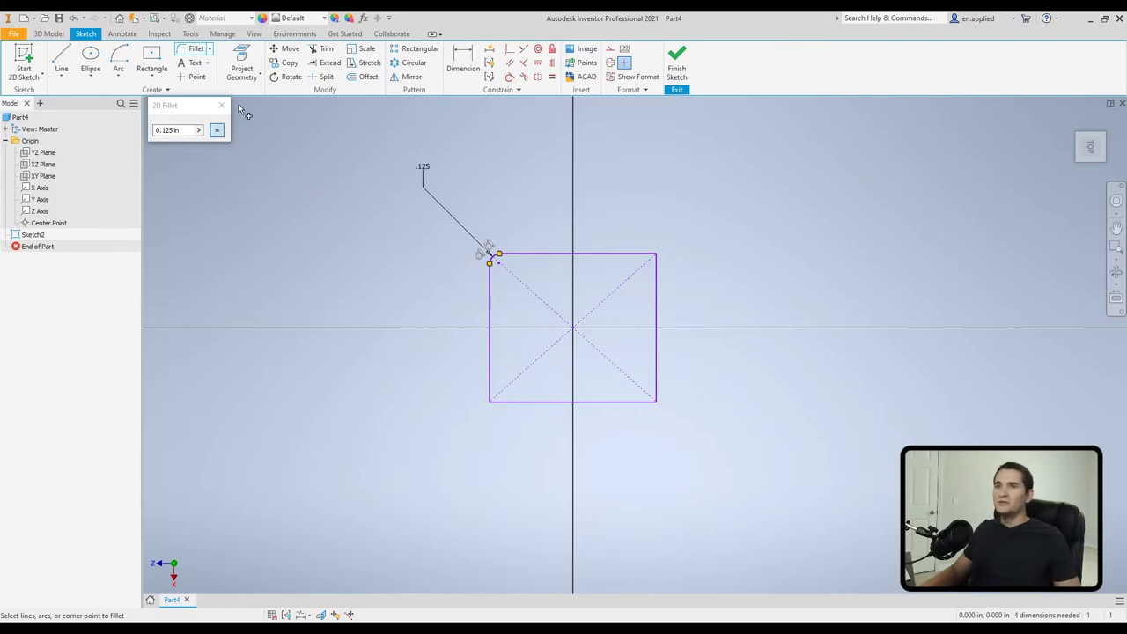
# Fillet the rectangle's lower-left corner with a .250 in radius and finish the Fillet command
pyautogui.click(520, 403)
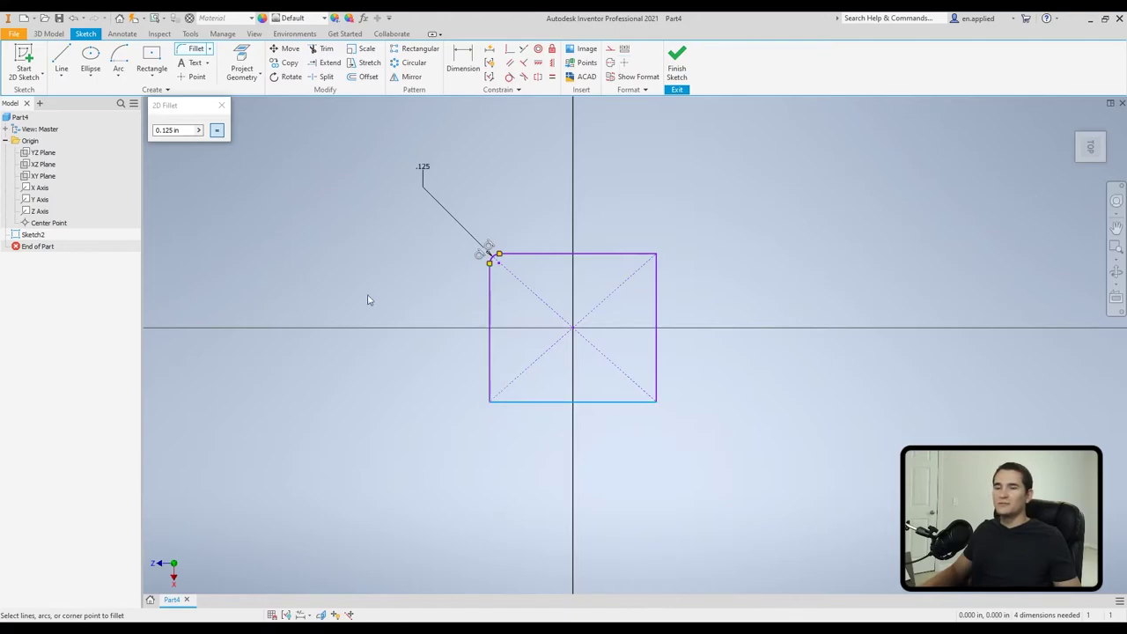
pyautogui.doubleClick(181, 128)
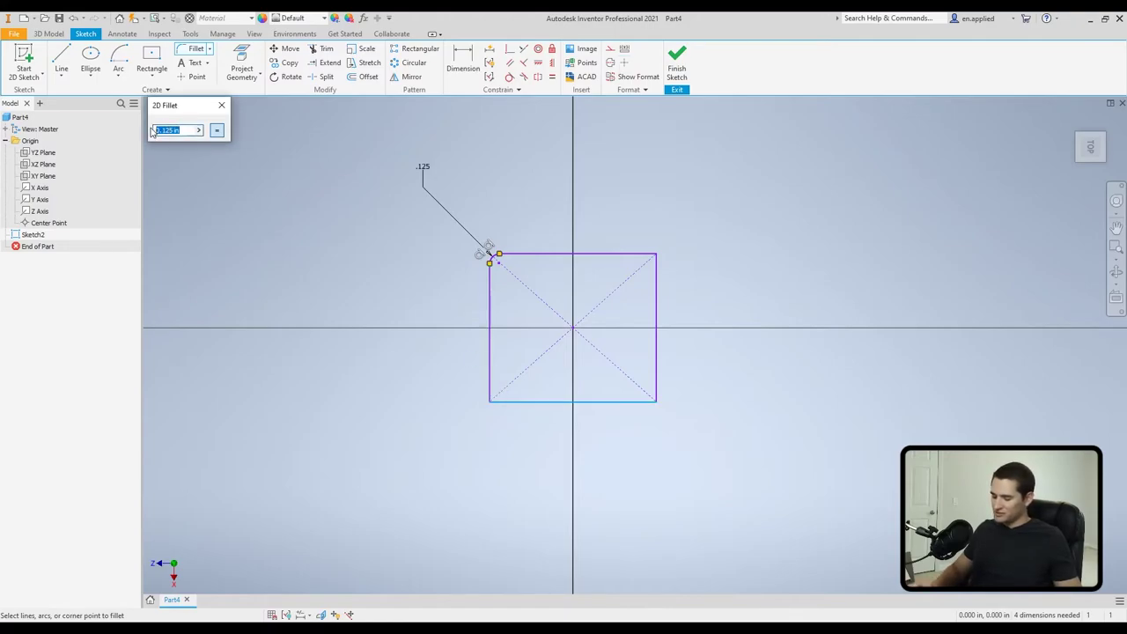
pyautogui.write('.250')
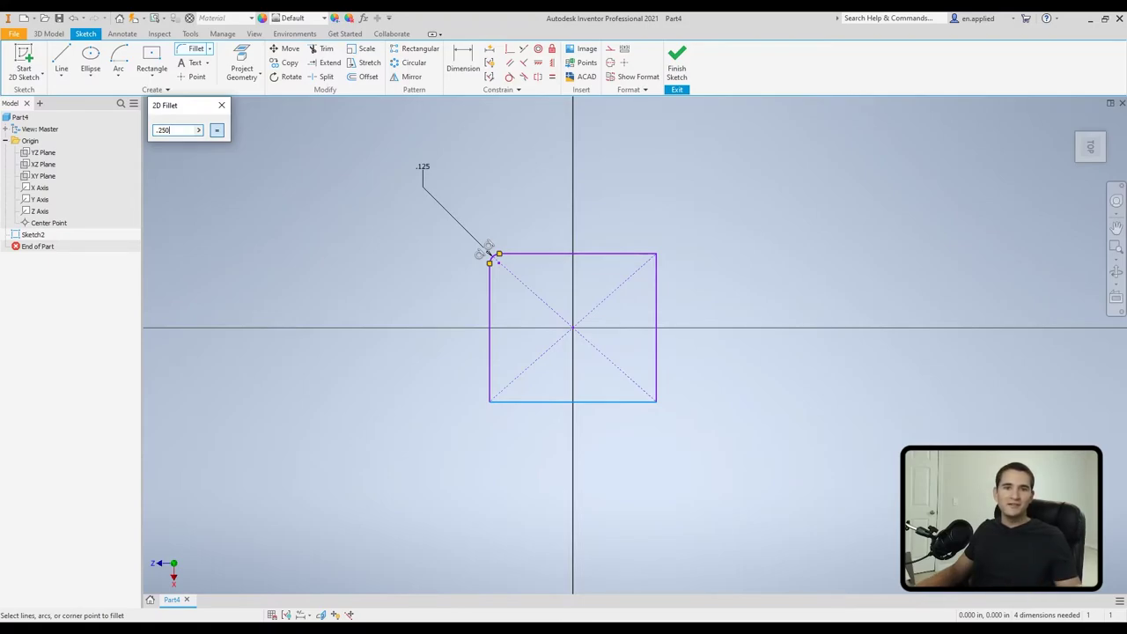
pyautogui.click(491, 365)
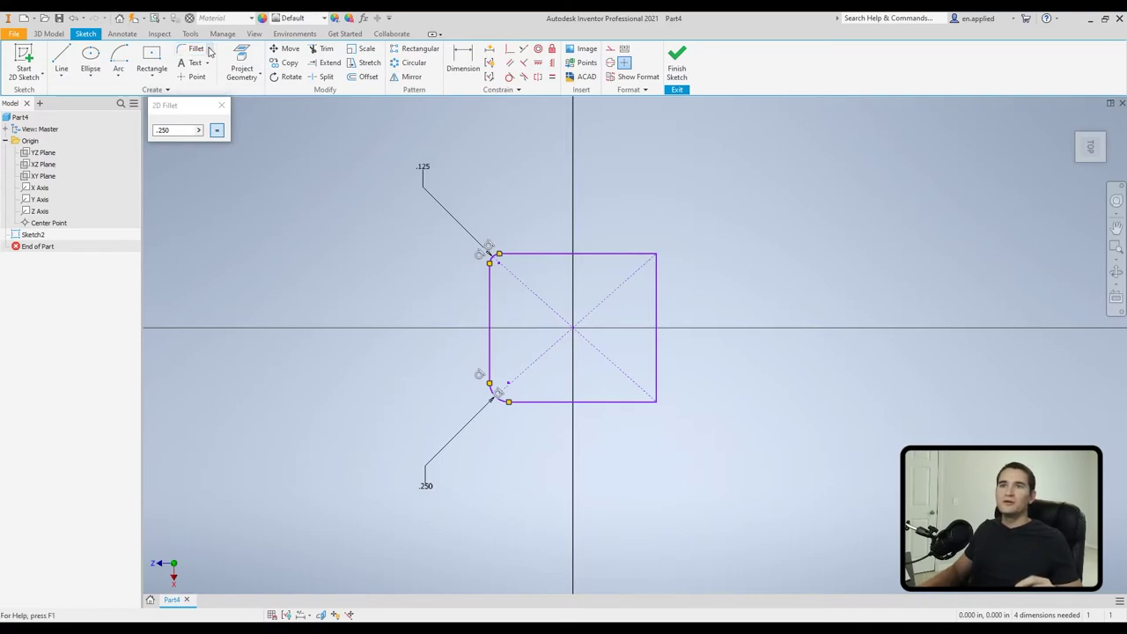
pyautogui.click(221, 108)
# Chamfer the rectangle's upper-right corner with an equal distance of 0.125 in
pyautogui.click(210, 48)
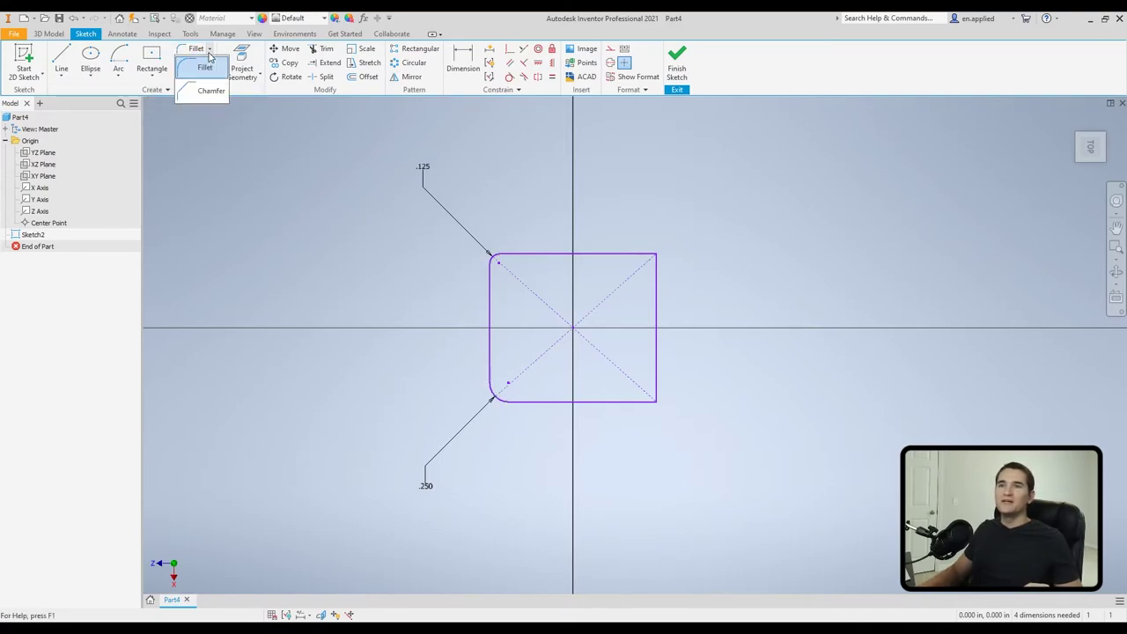
pyautogui.click(212, 91)
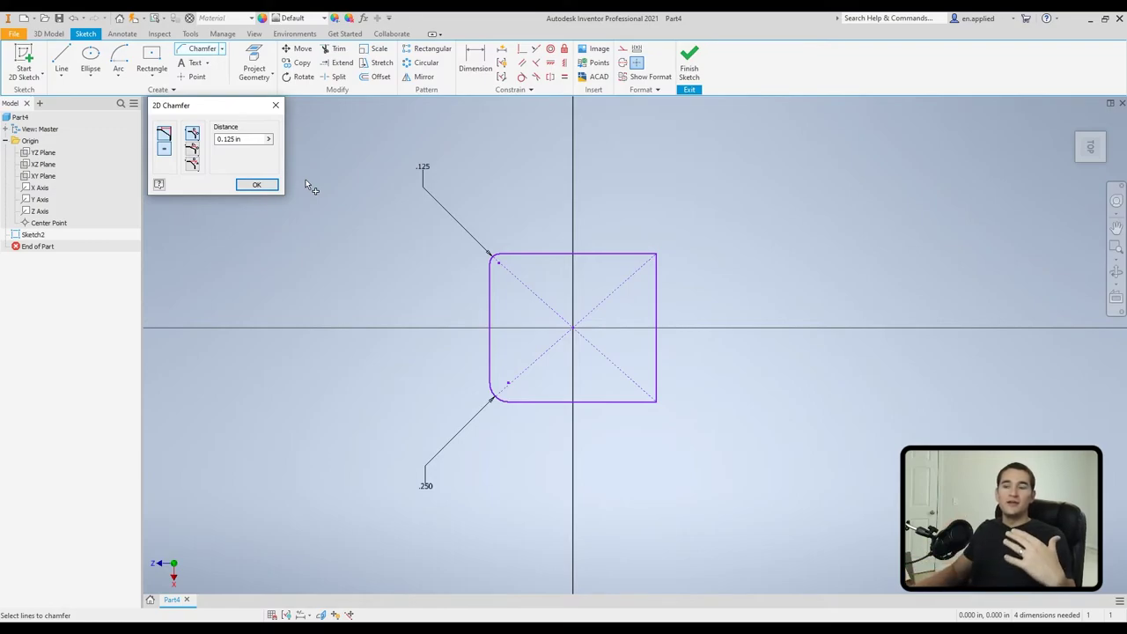
pyautogui.click(243, 139)
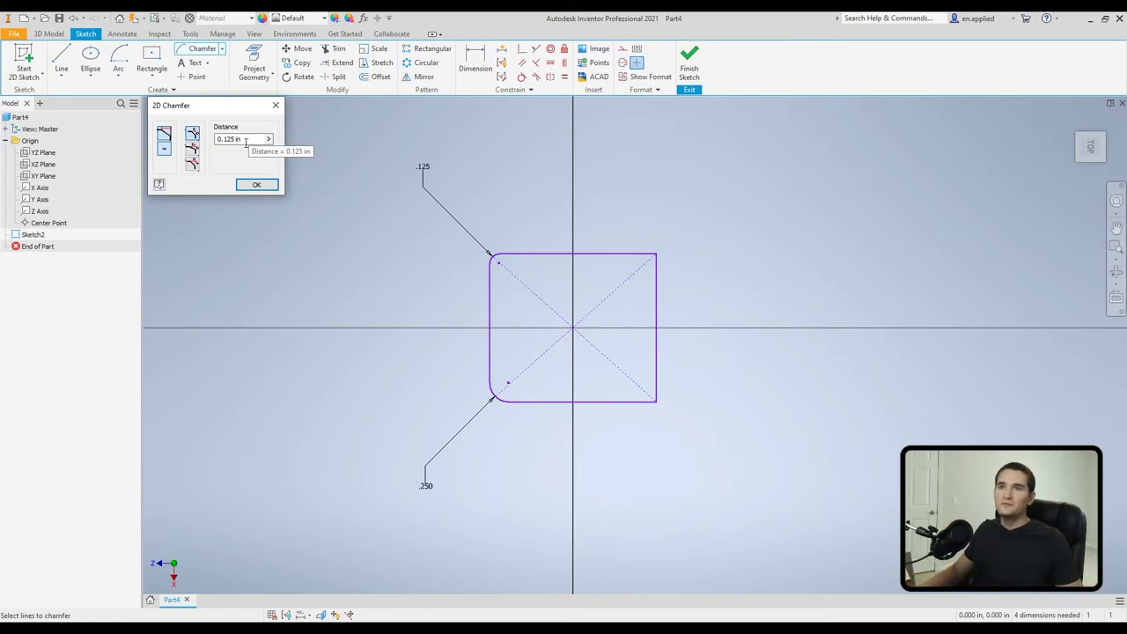
pyautogui.click(636, 255)
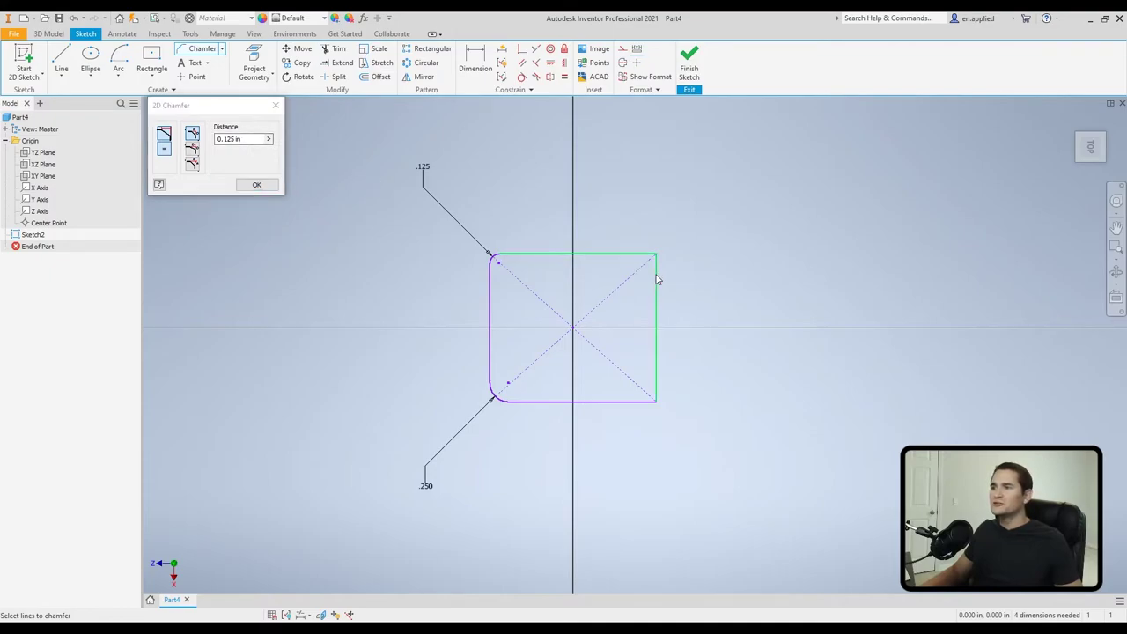
pyautogui.click(656, 280)
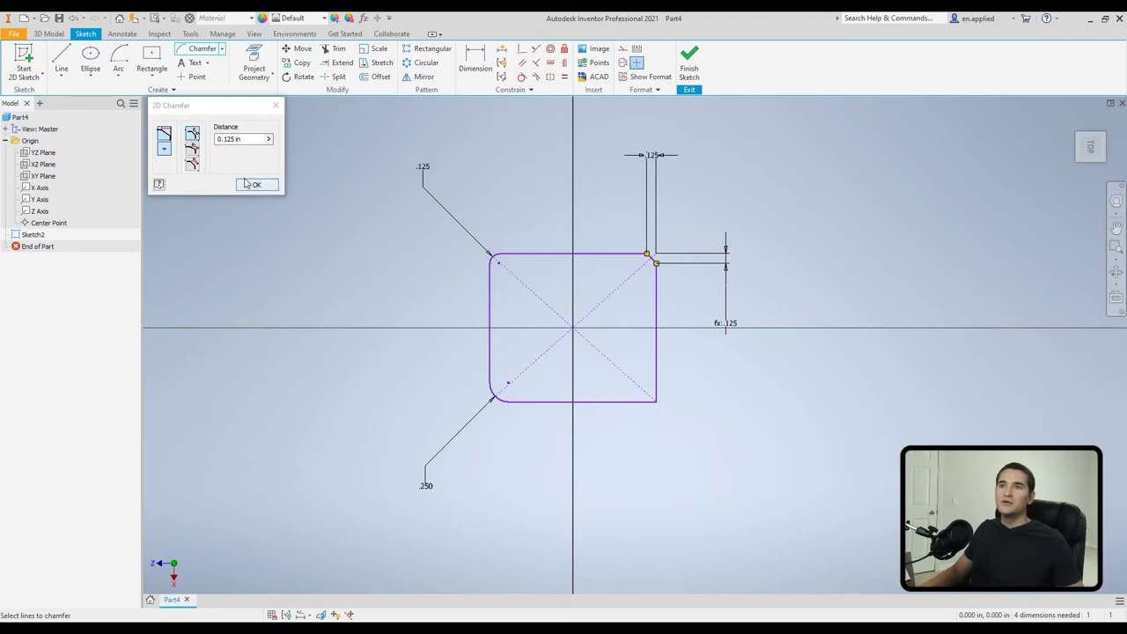
pyautogui.click(275, 105)
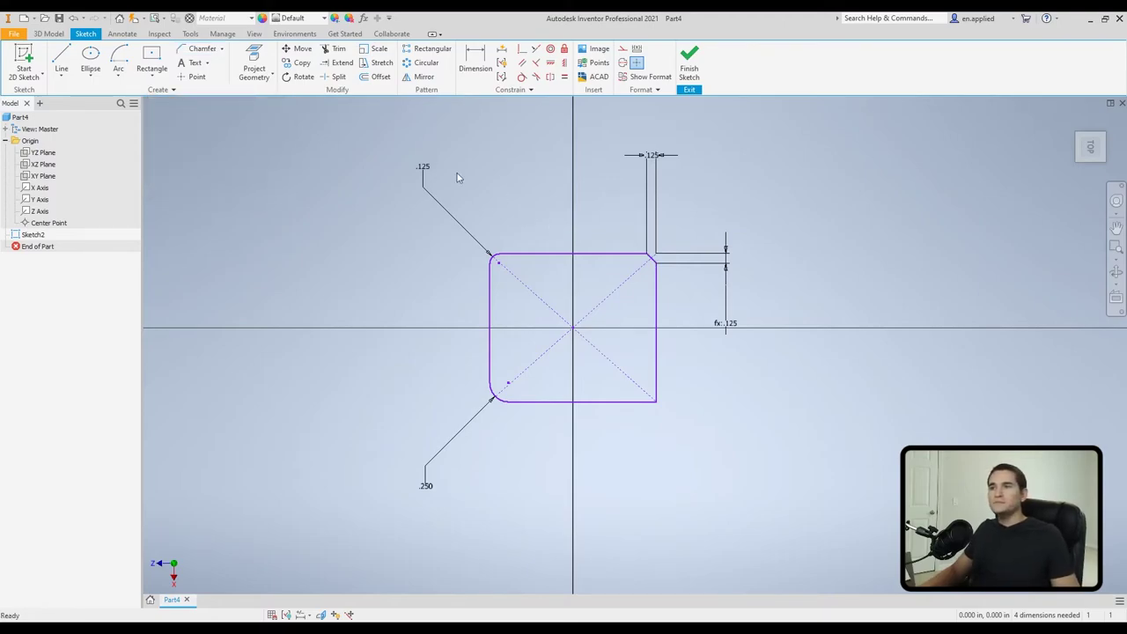
# Delete the filleted and chamfered rectangle together with its dimensions
pyautogui.moveTo(361, 117)
pyautogui.mouseDown()
pyautogui.moveTo(710, 354)
pyautogui.moveTo(780, 543)
pyautogui.mouseUp()
pyautogui.press('Delete')
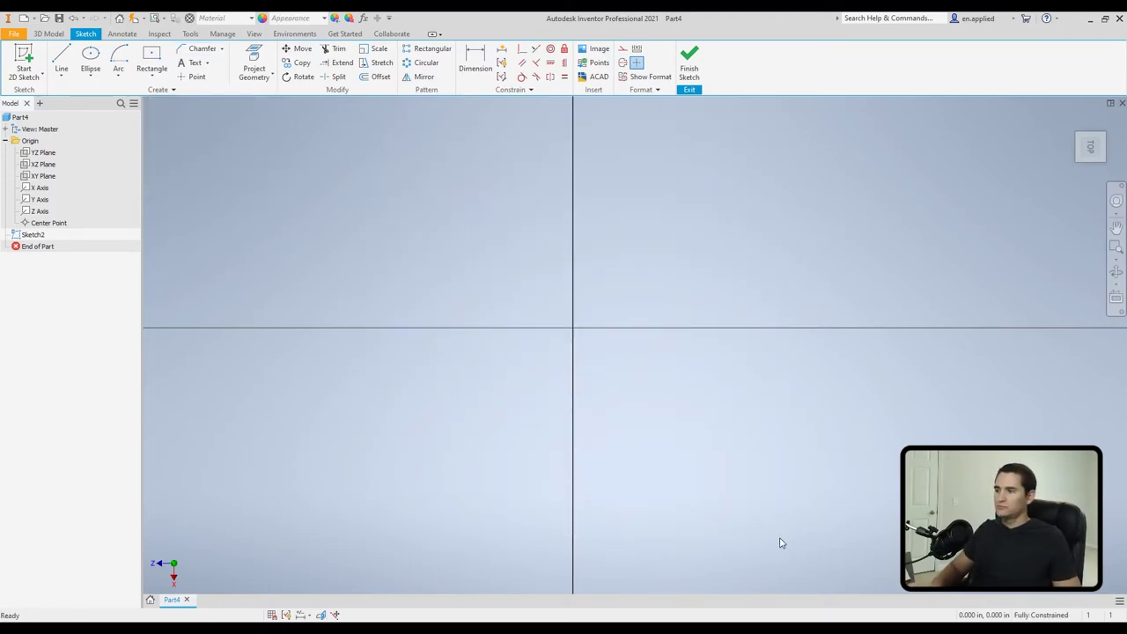
# Place the sketch text "Engineering" above and left of the origin, using the Sketch Text (ANSI) - 3DA style
pyautogui.click(208, 63)
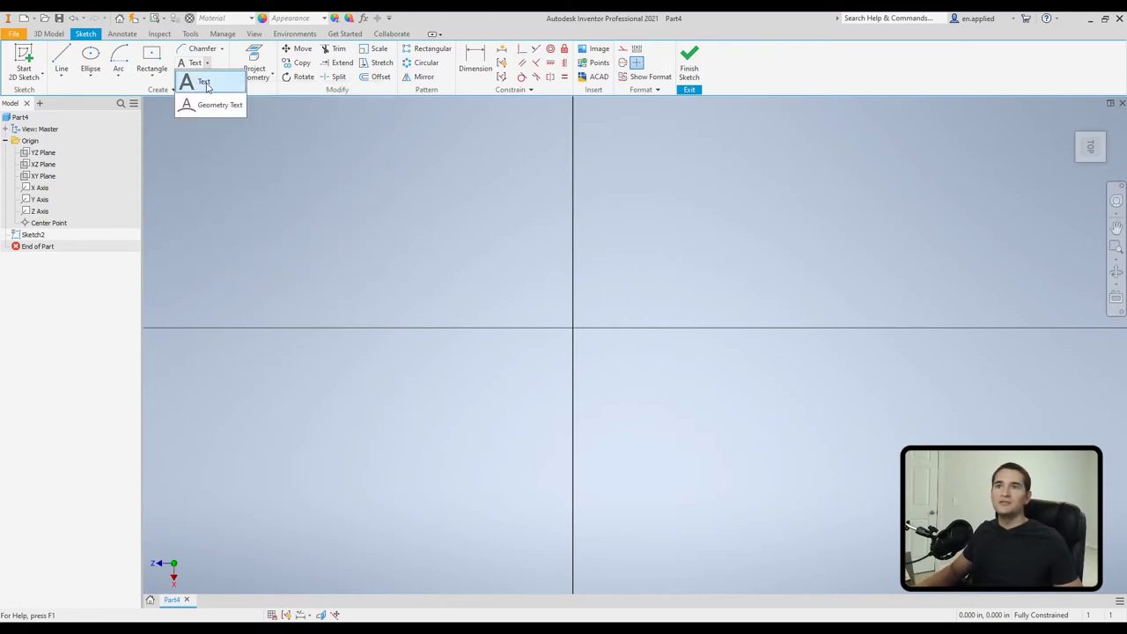
pyautogui.click(204, 83)
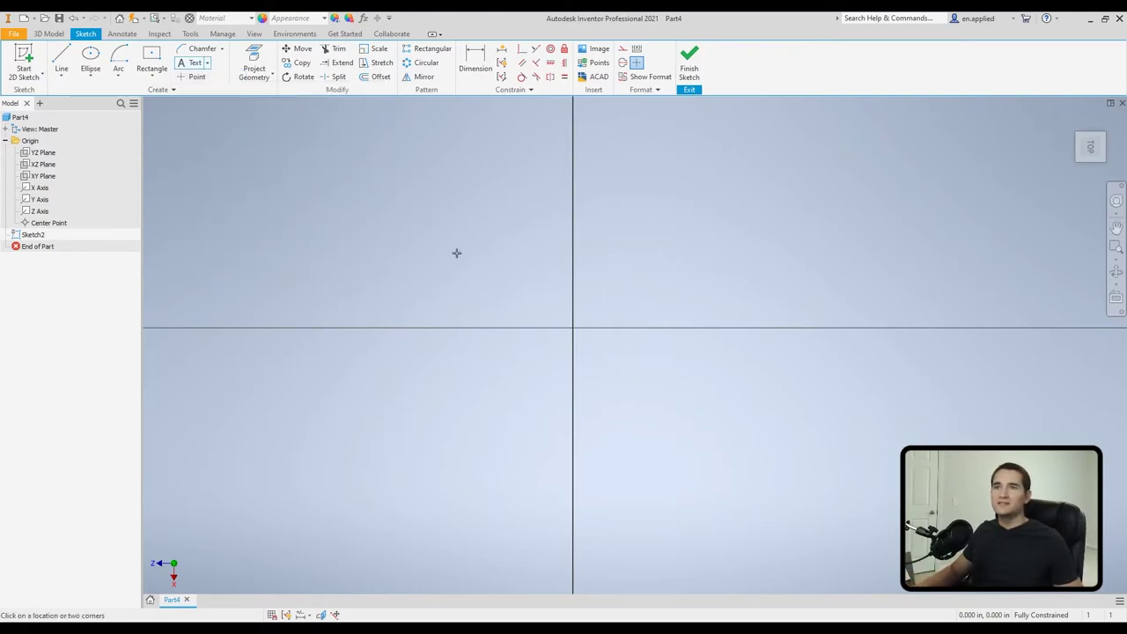
pyautogui.click(492, 293)
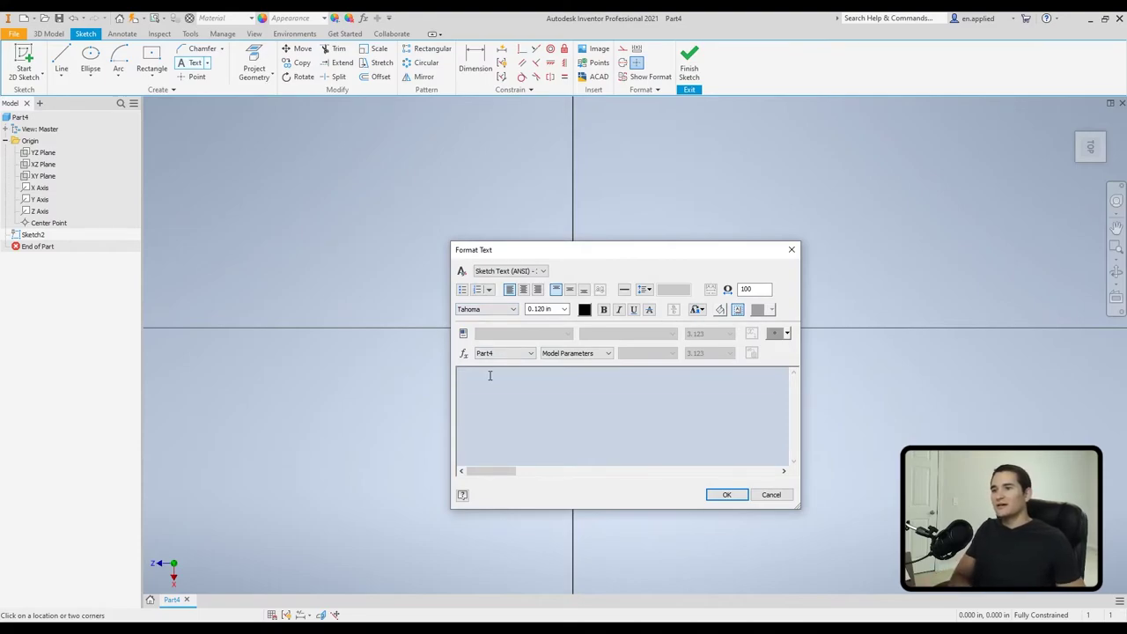
pyautogui.write('Engineering')
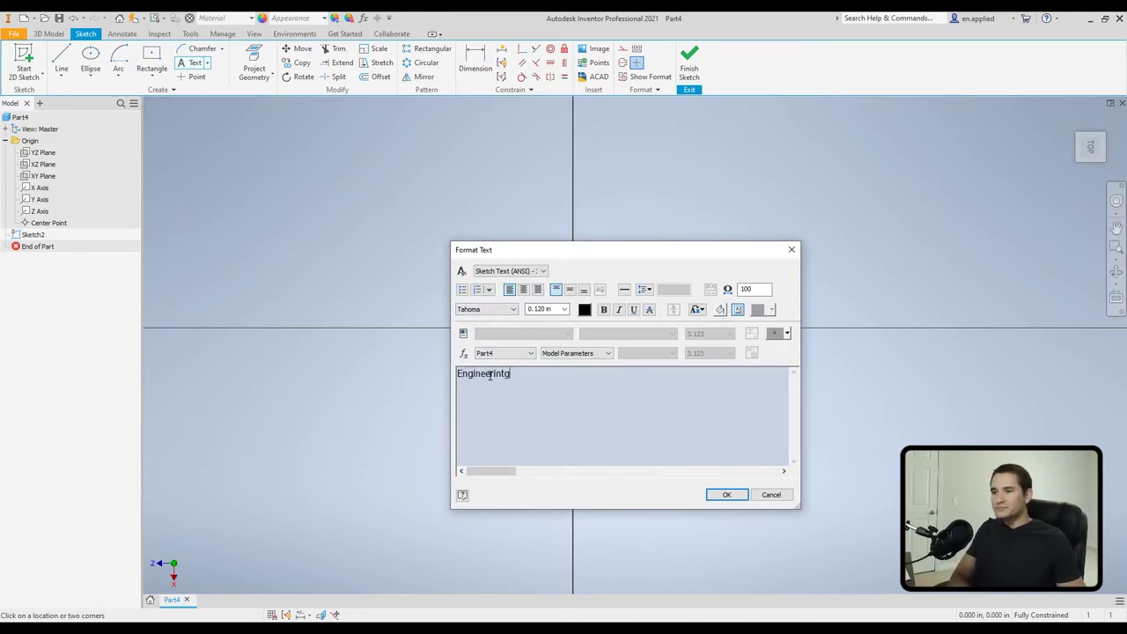
pyautogui.press('BackSpace')
pyautogui.write('g')
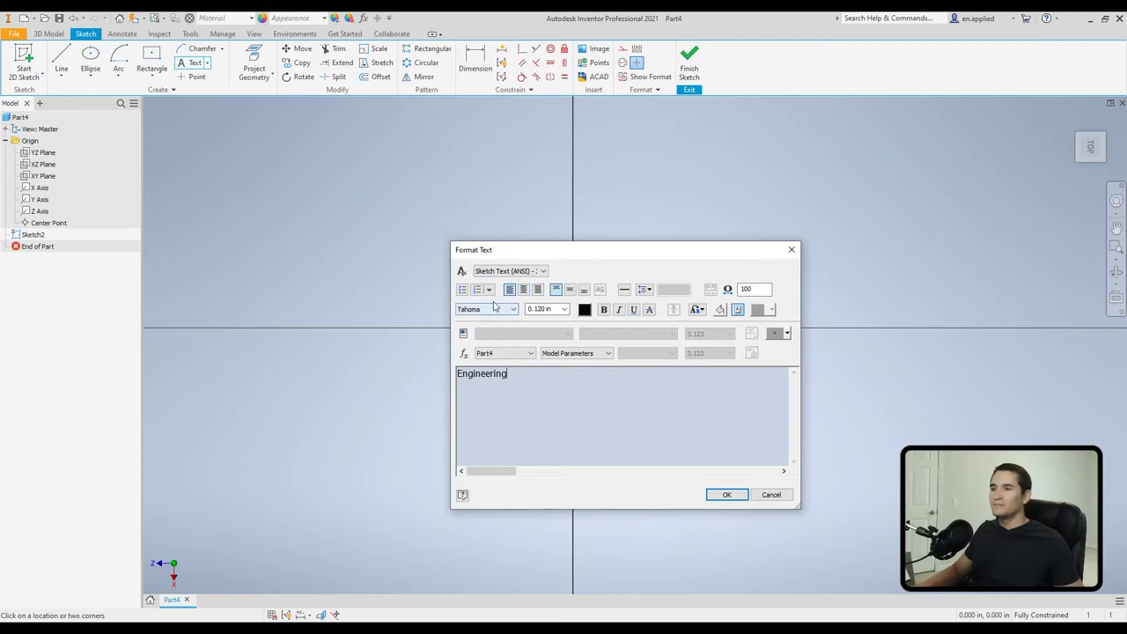
pyautogui.click(544, 271)
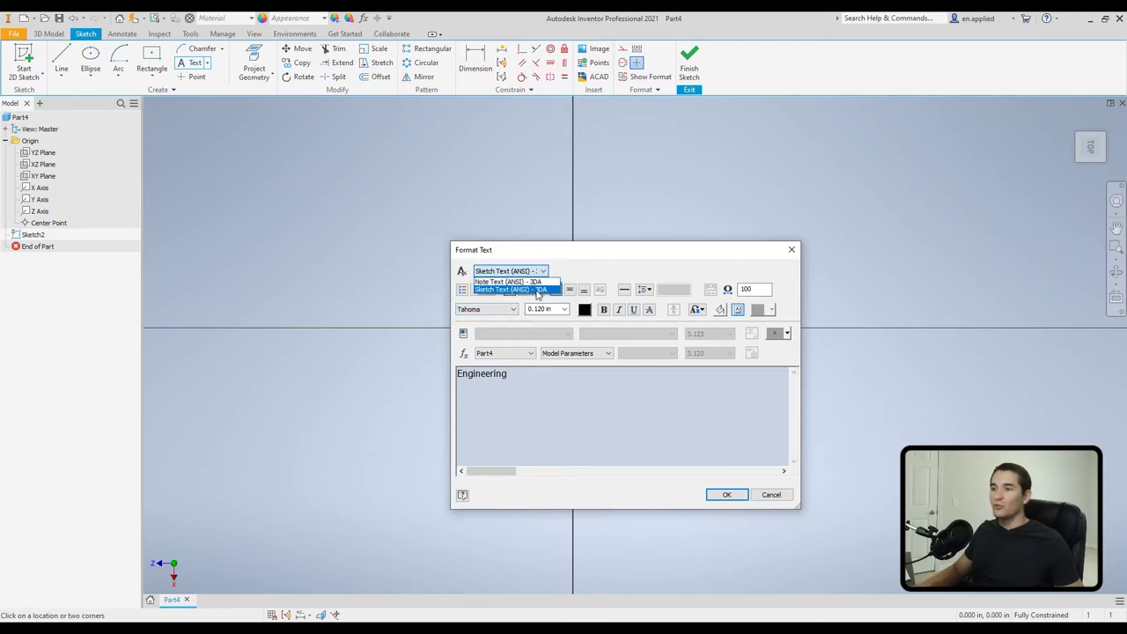
pyautogui.click(537, 291)
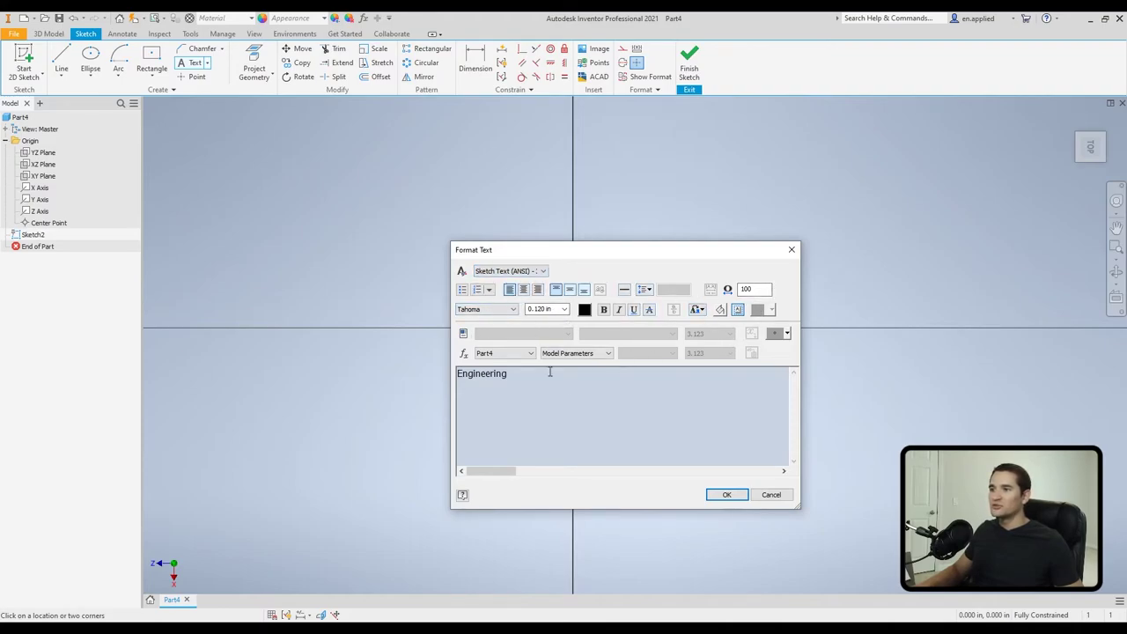
pyautogui.click(726, 494)
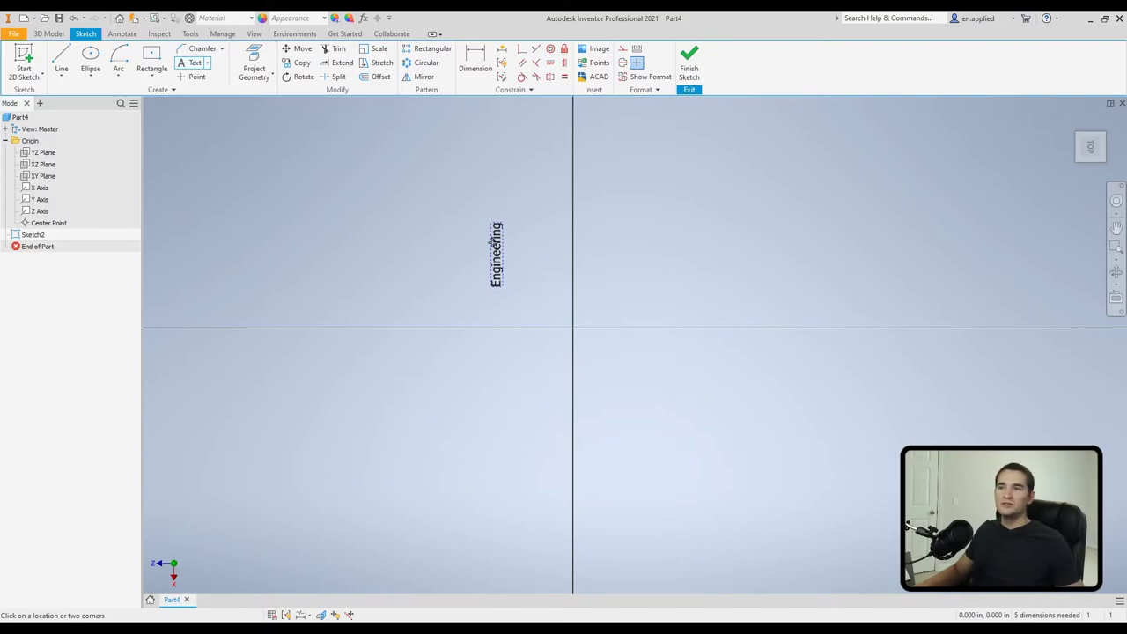
pyautogui.press('Escape')
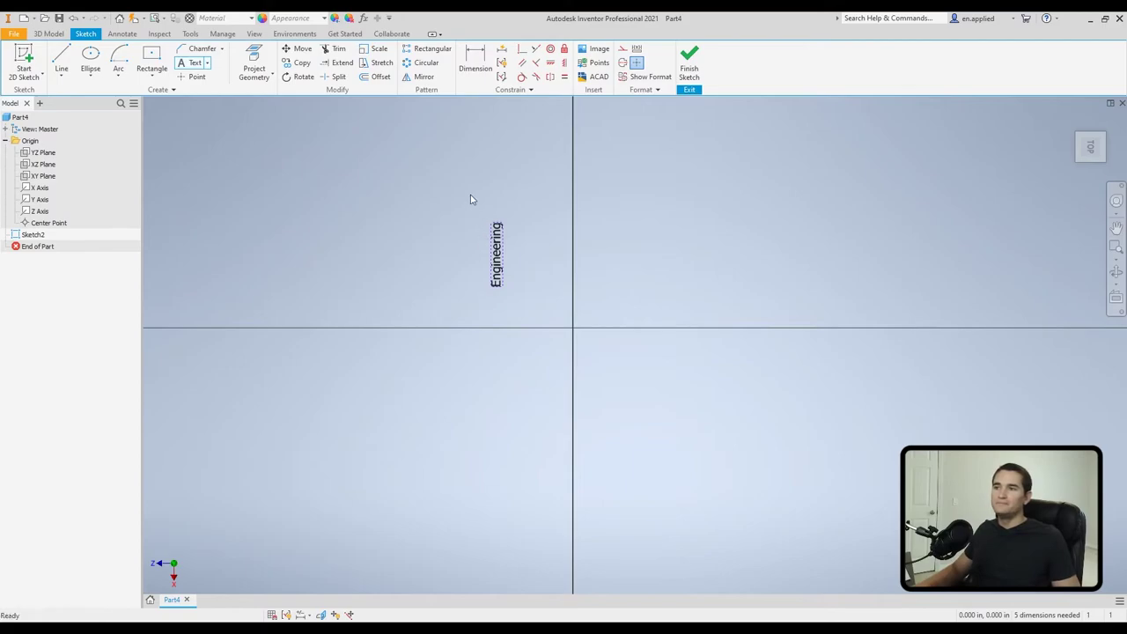
# Delete the "Engineering" text from the sketch
pyautogui.scroll(-5, 500, 276)
pyautogui.scroll(5, 528, 283)
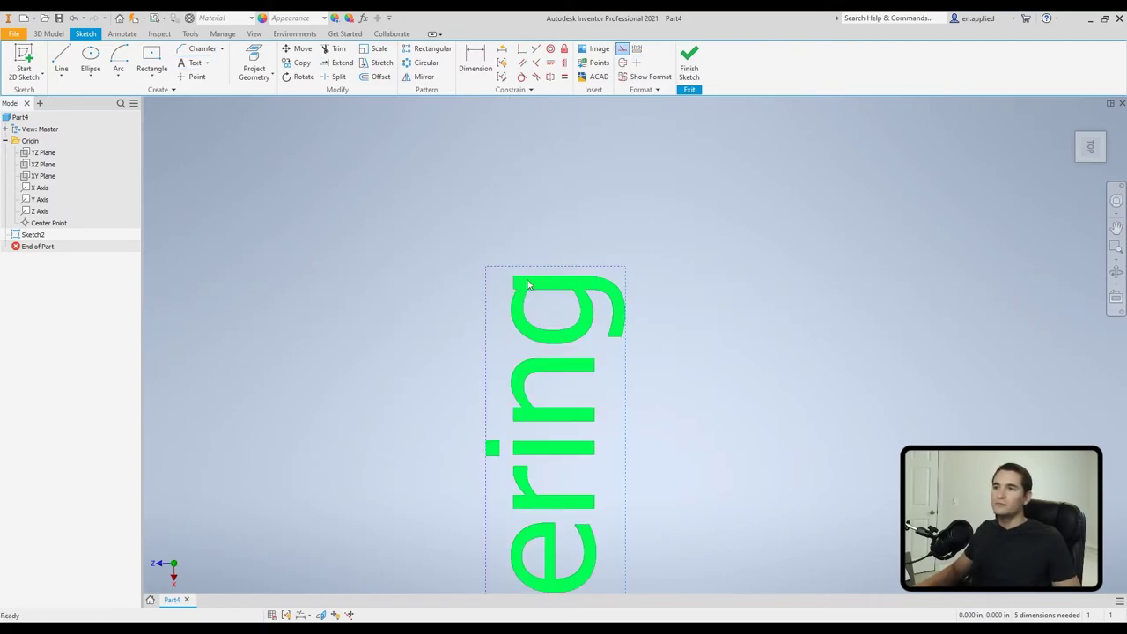
pyautogui.scroll(-3, 594, 443)
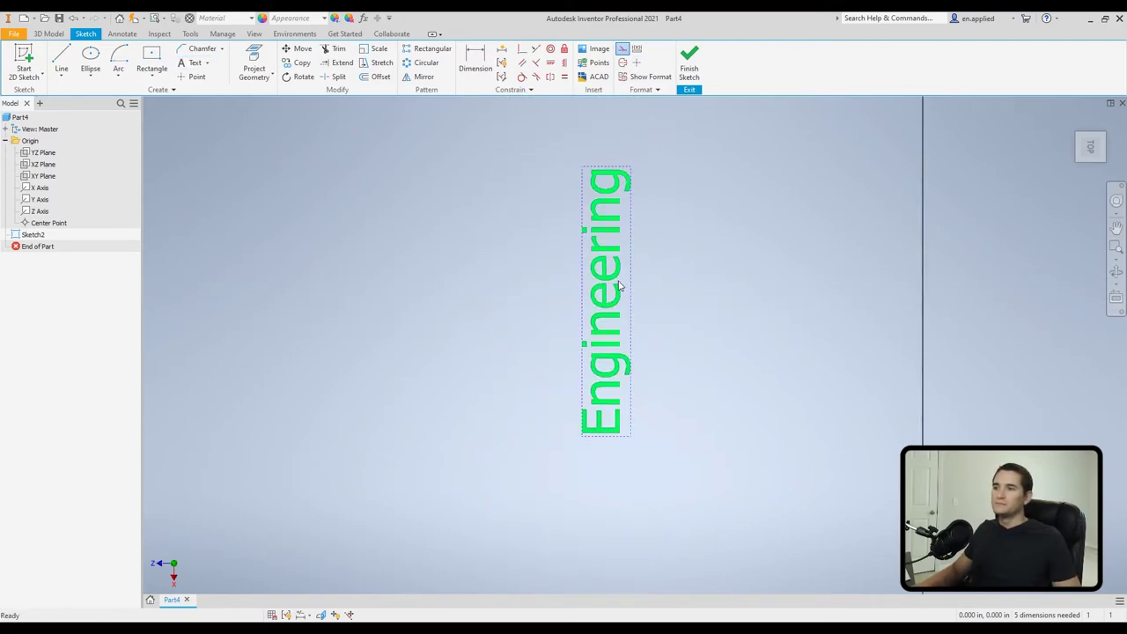
pyautogui.press('Delete')
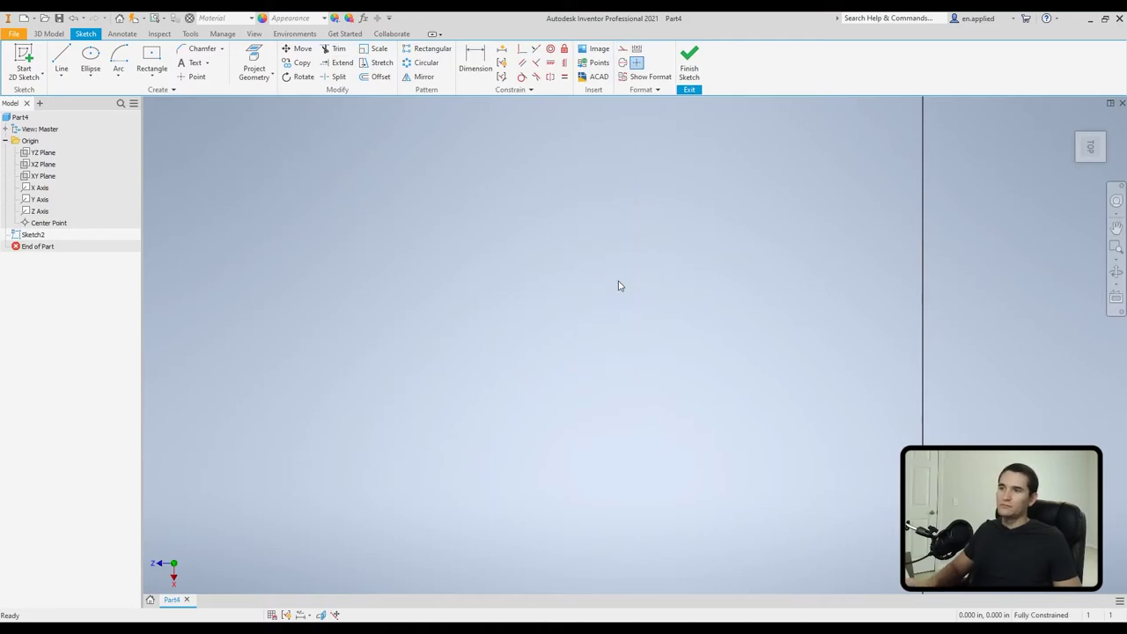
pyautogui.click(207, 63)
pyautogui.click(218, 103)
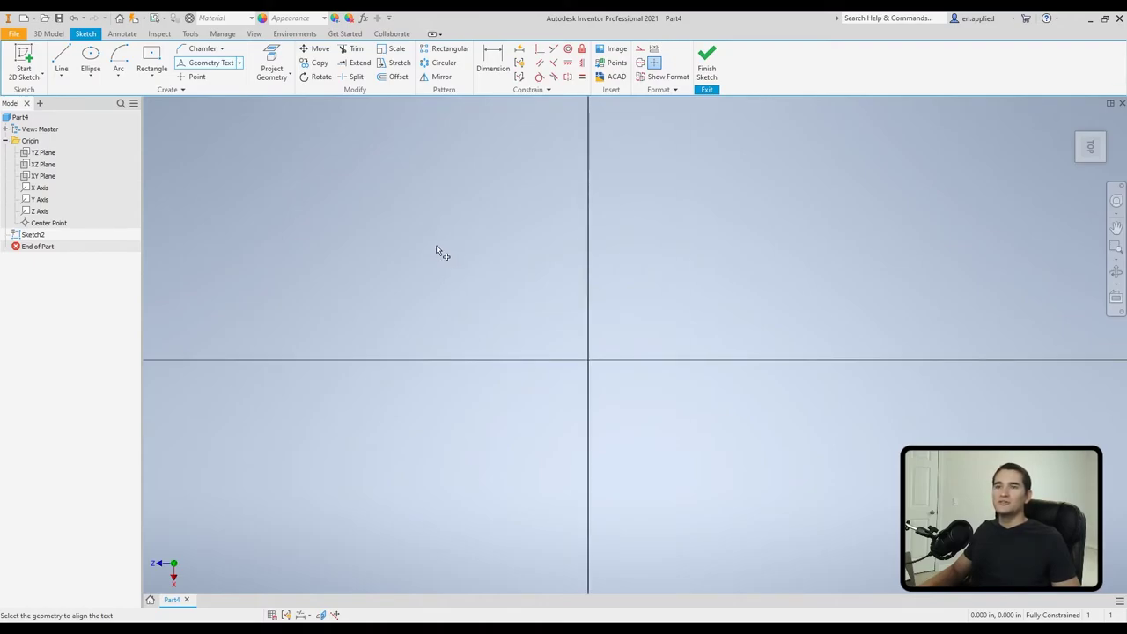
pyautogui.press('Escape')
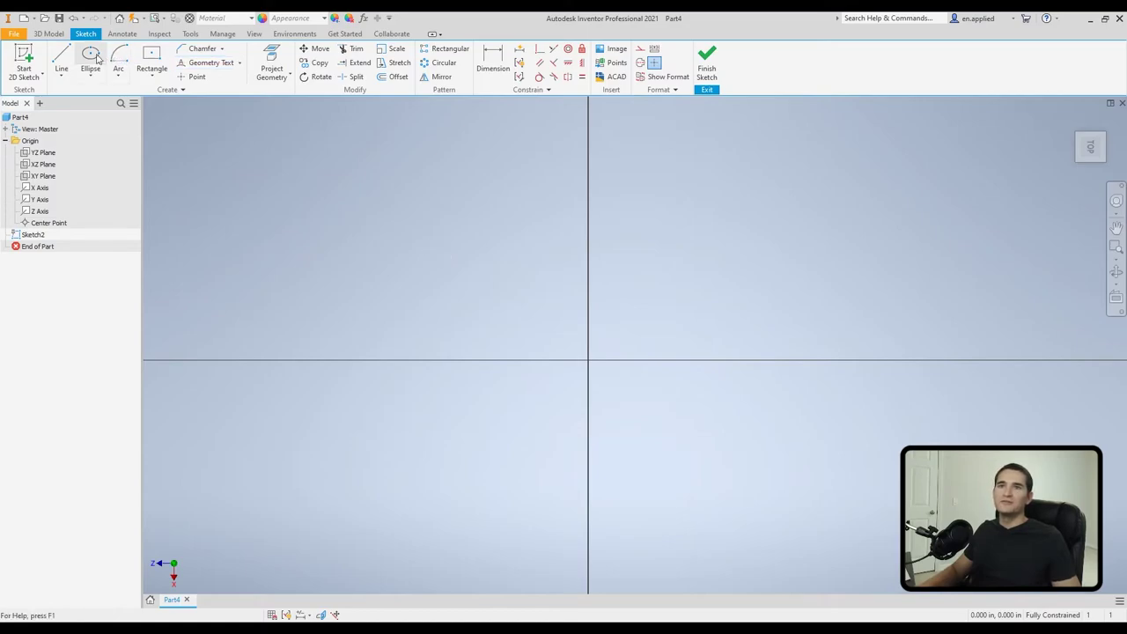
# Draw a center point circle centred on the origin as the path for geometry text
pyautogui.click(91, 77)
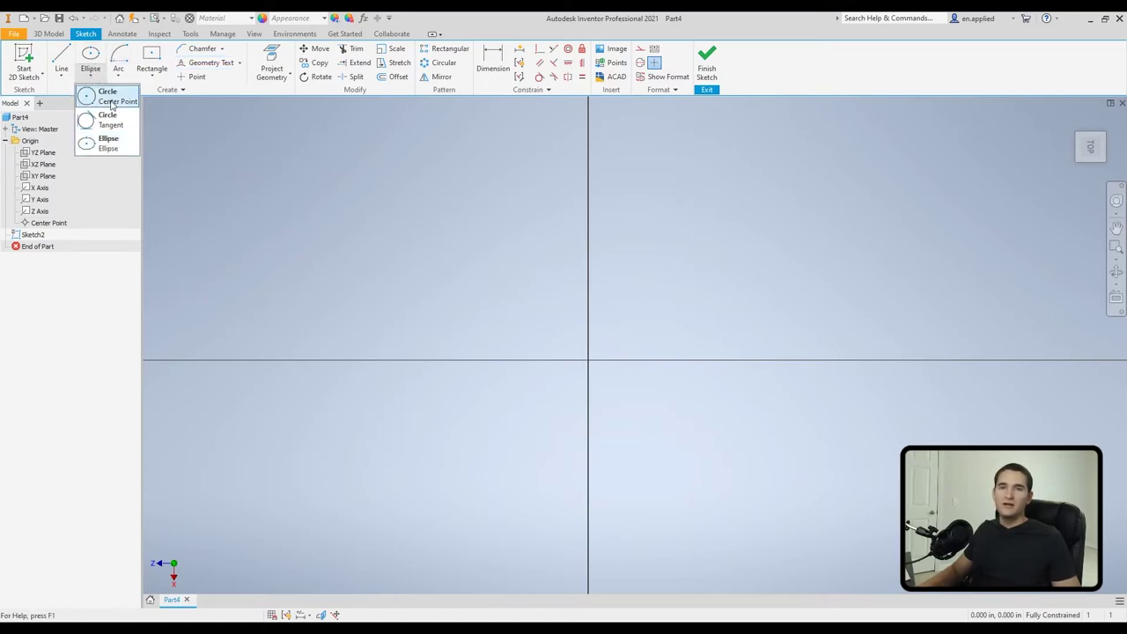
pyautogui.click(108, 99)
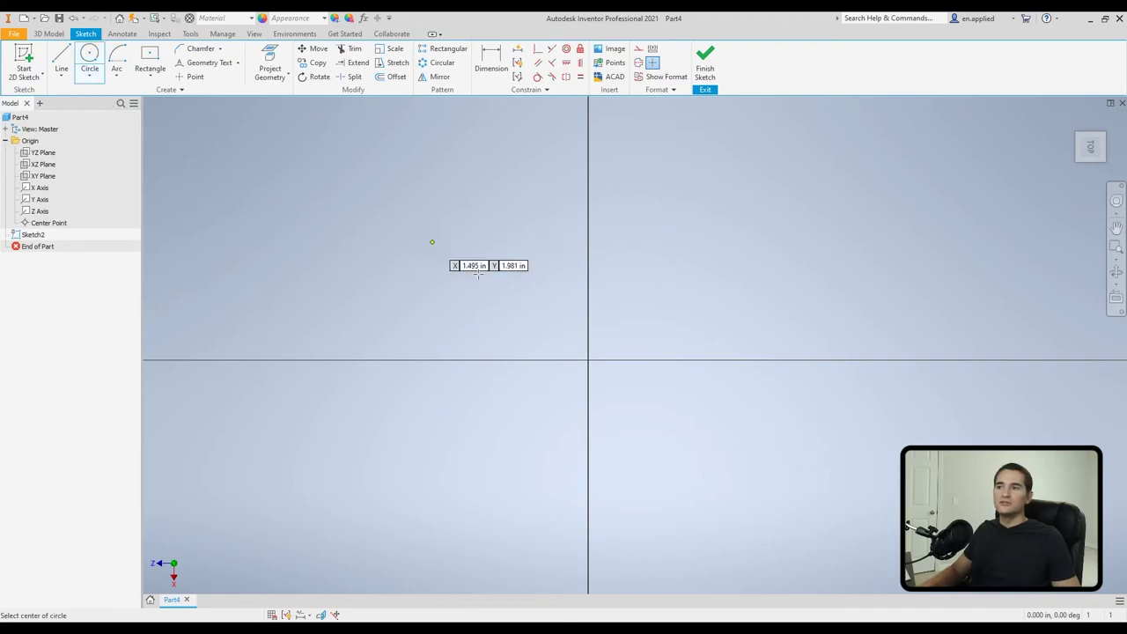
pyautogui.click(588, 360)
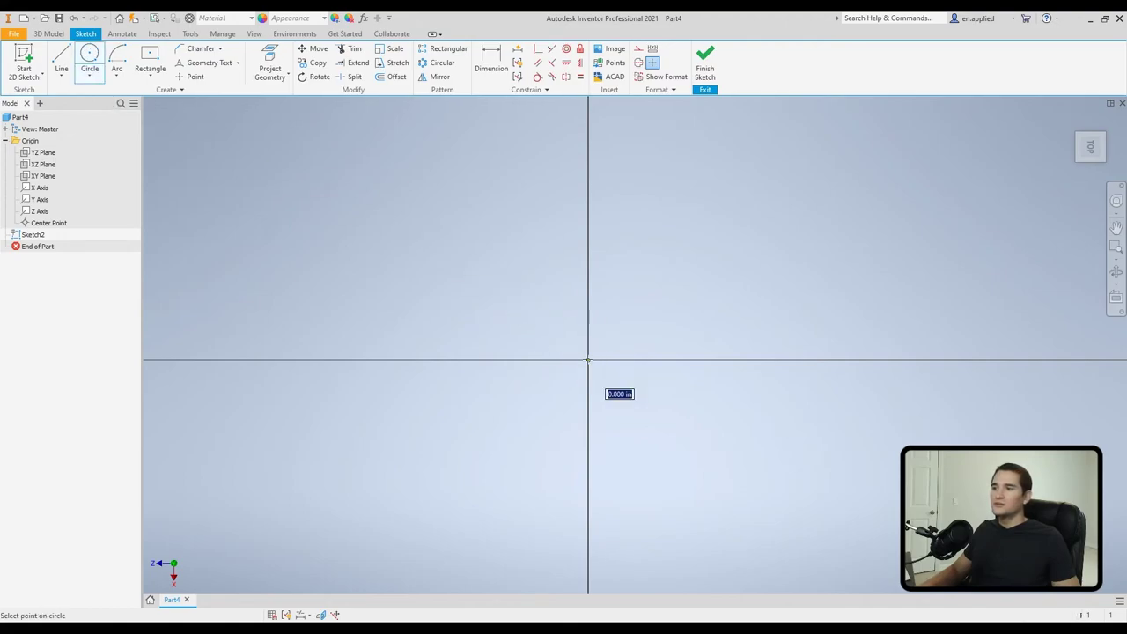
pyautogui.click(709, 300)
# Add the geometry text "Test" along the circle with an offset distance of .100 in
pyautogui.click(208, 65)
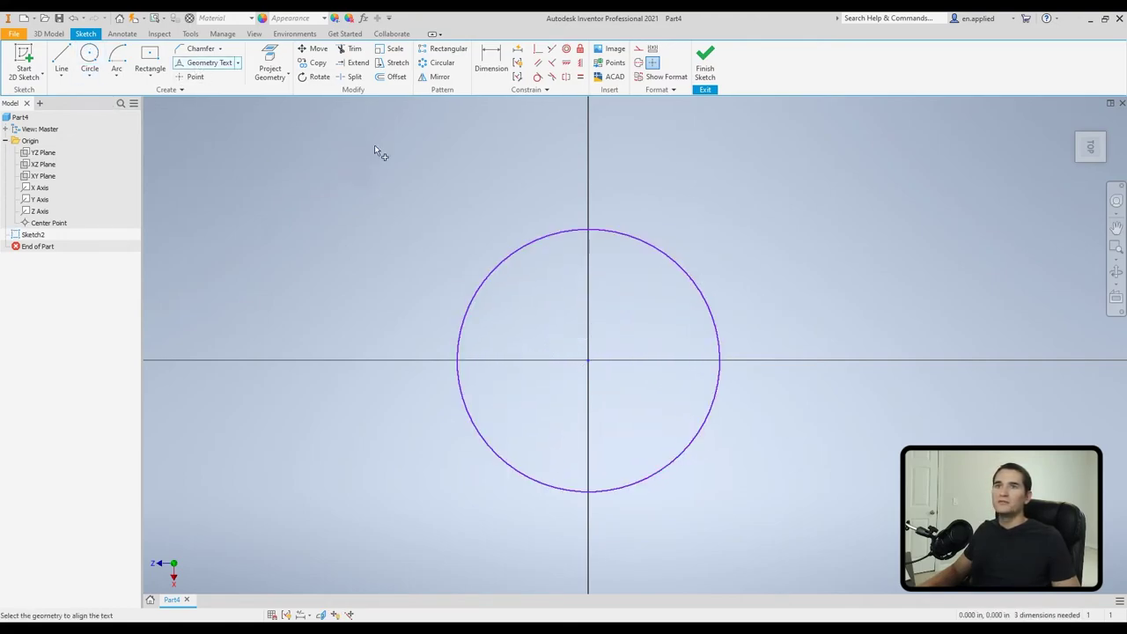
pyautogui.click(548, 238)
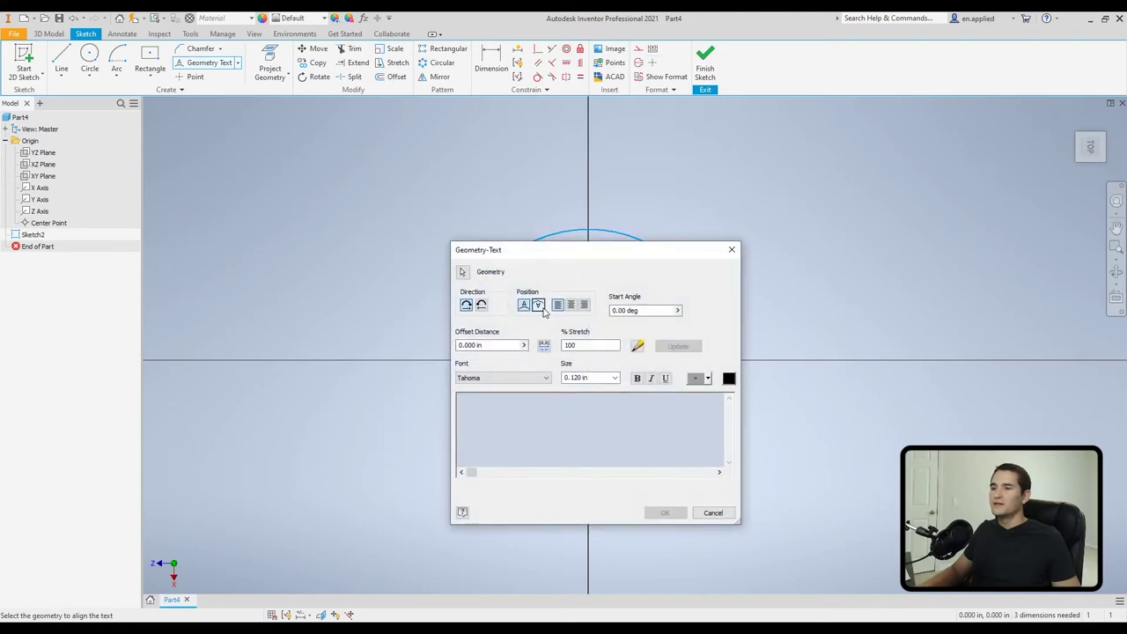
pyautogui.click(506, 346)
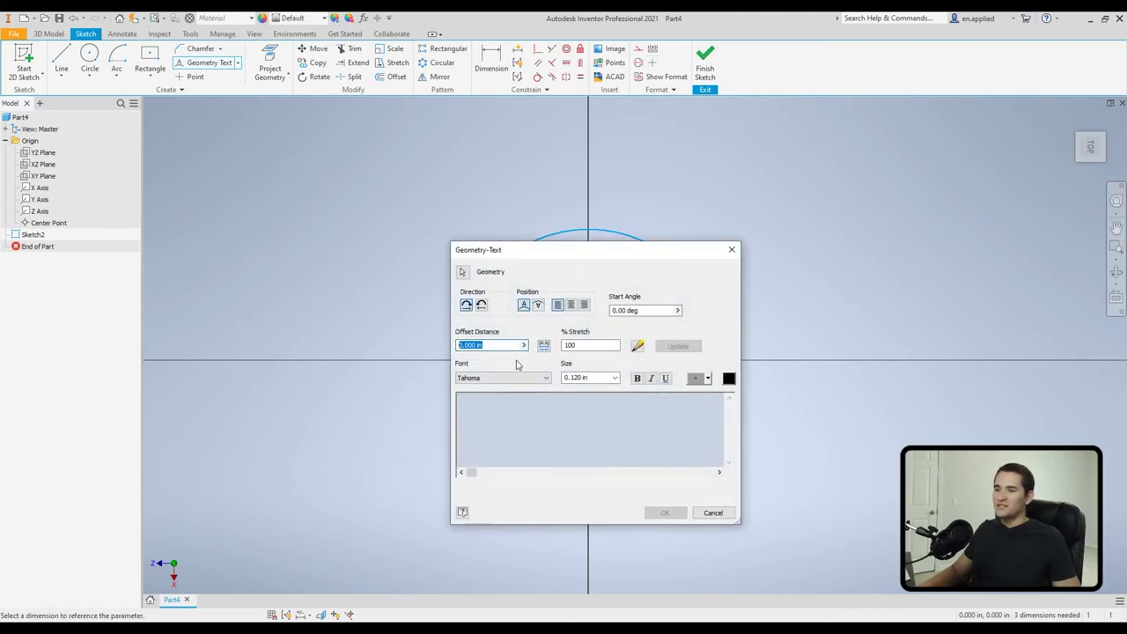
pyautogui.write('.')
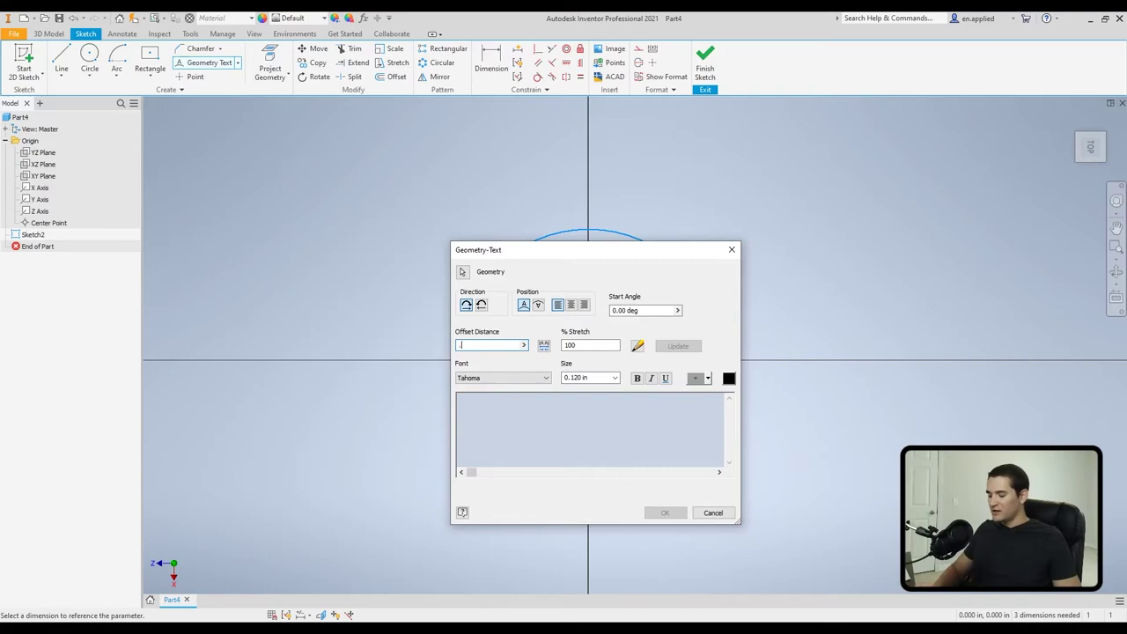
pyautogui.write('100')
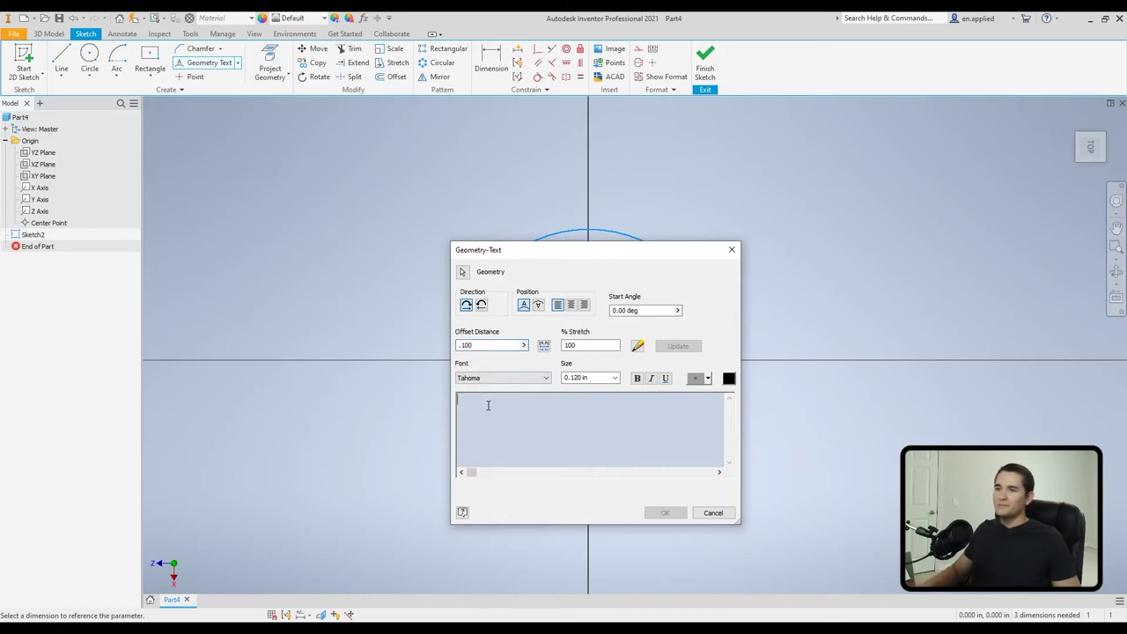
pyautogui.click(488, 405)
pyautogui.write('Test')
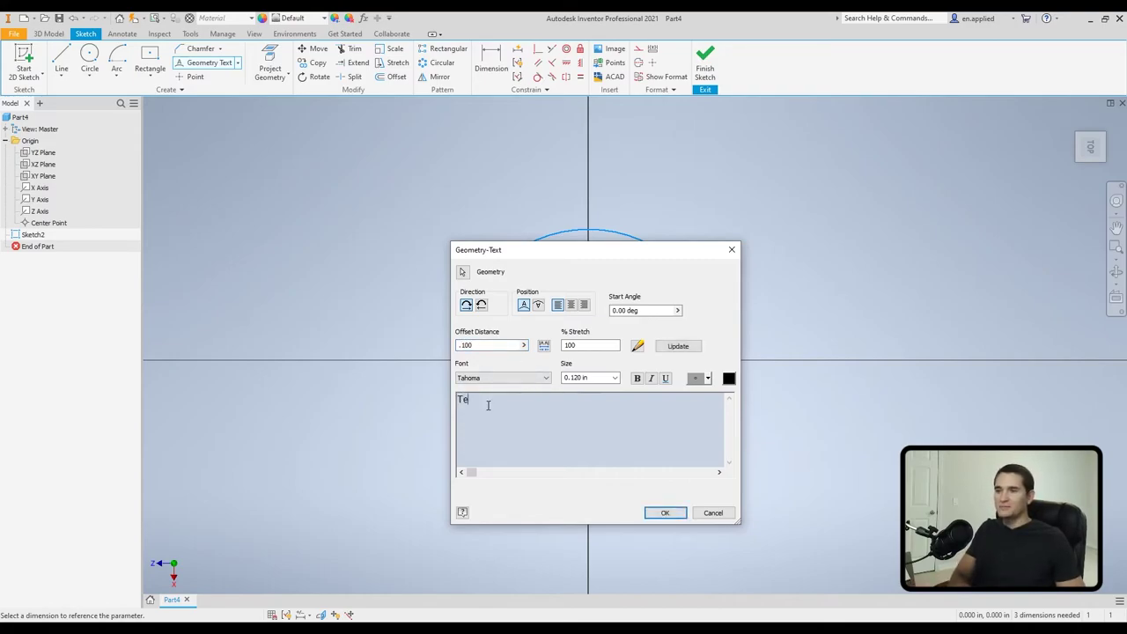
pyautogui.click(662, 513)
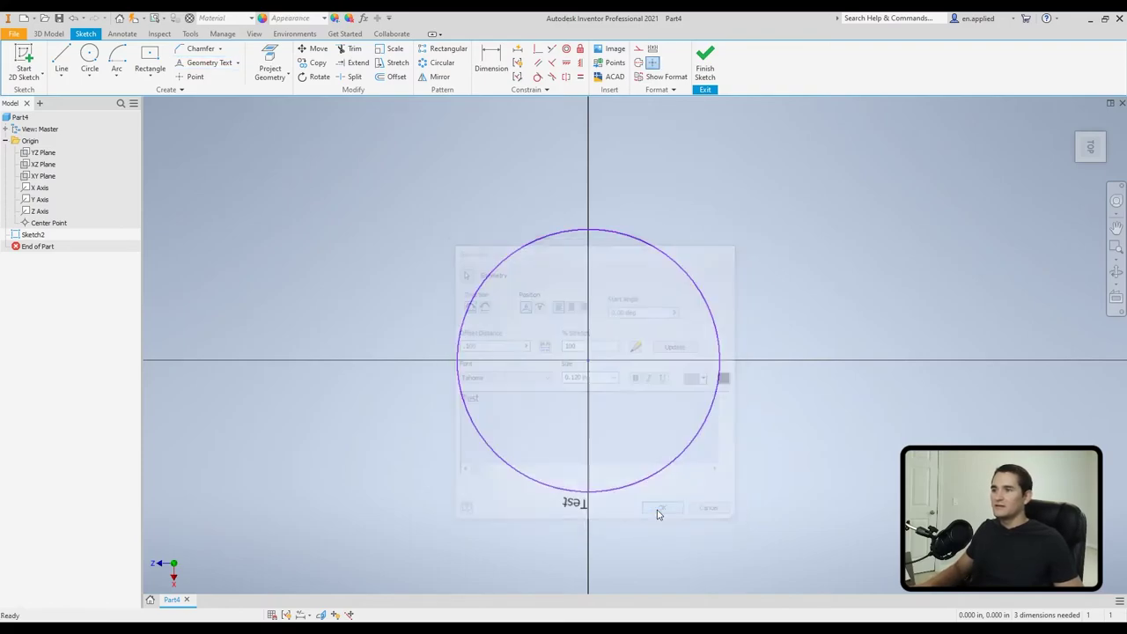
pyautogui.scroll(6, 585, 515)
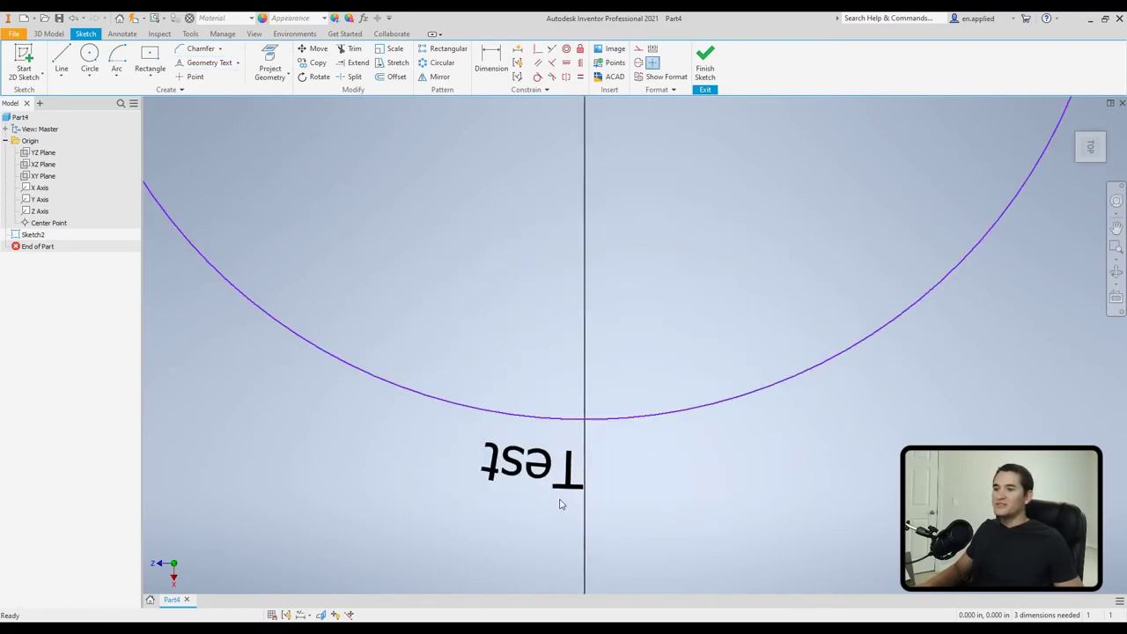
# Delete the circle together with its "Test" geometry text
pyautogui.scroll(-6, 538, 465)
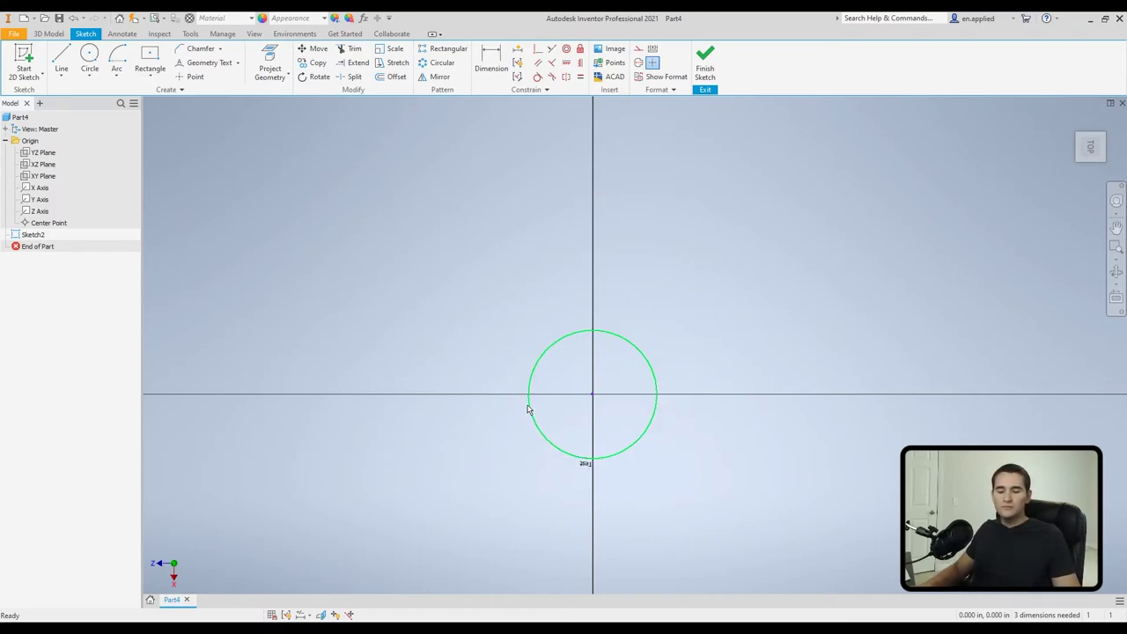
pyautogui.moveTo(498, 279); pyautogui.dragTo(704, 488)
pyautogui.press('Delete')
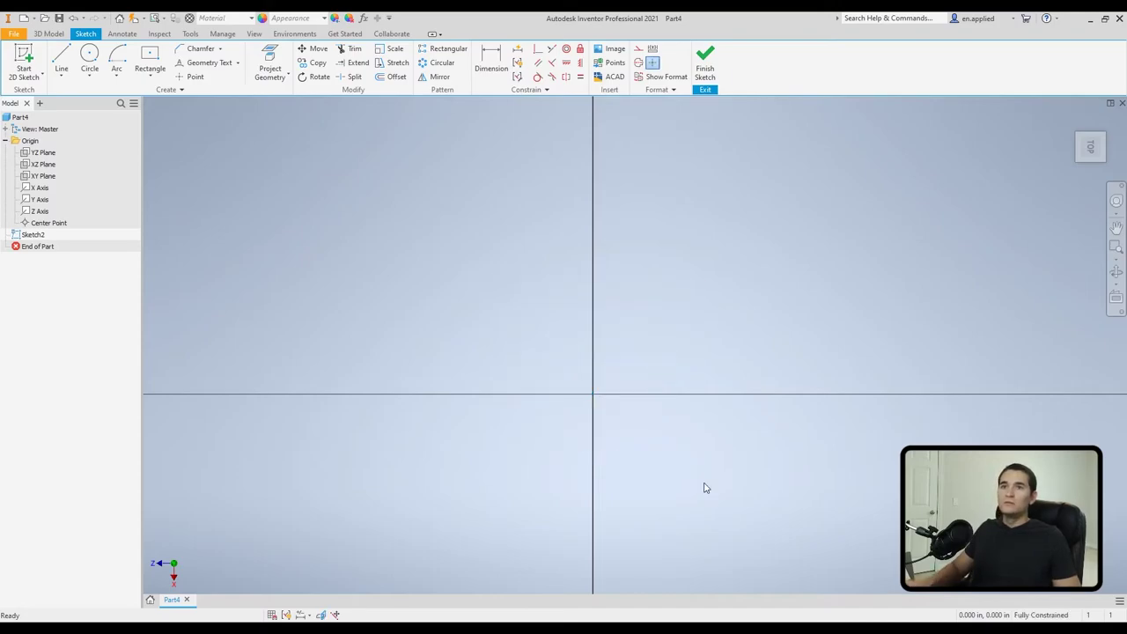
# Draw a two point center rectangle about 9 in on each side, centred on the origin
pyautogui.click(197, 79)
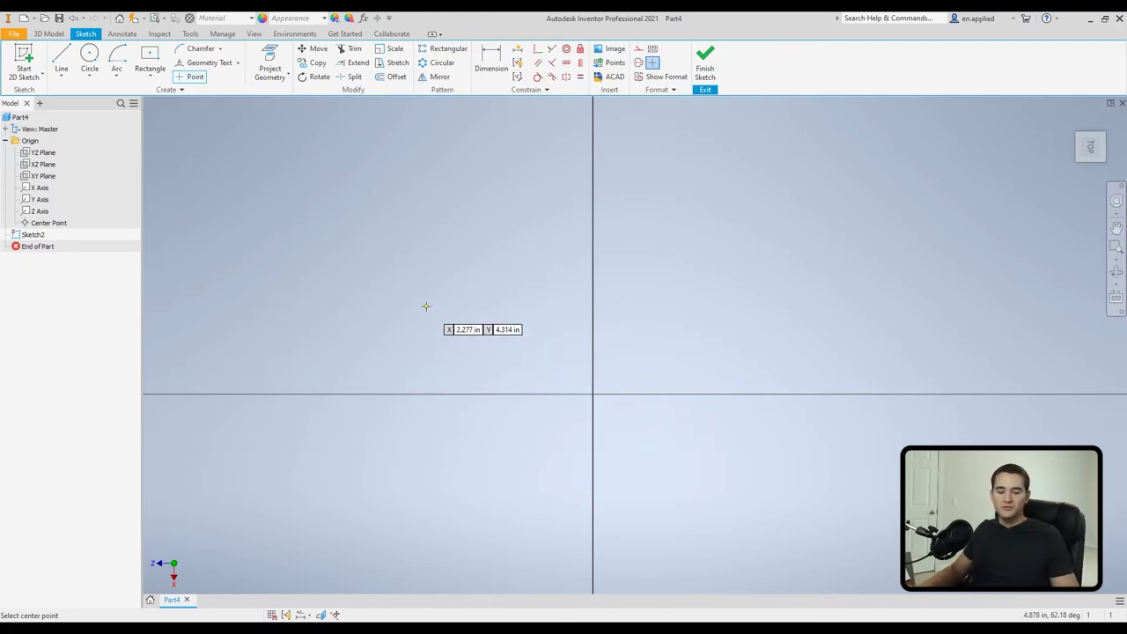
pyautogui.click(149, 60)
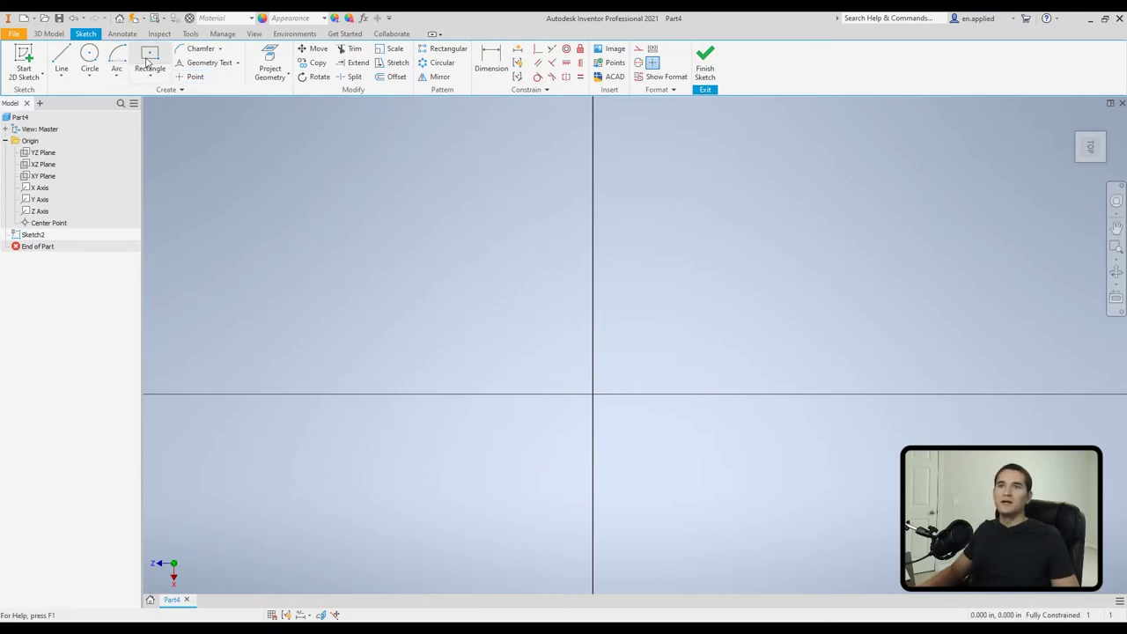
pyautogui.click(593, 394)
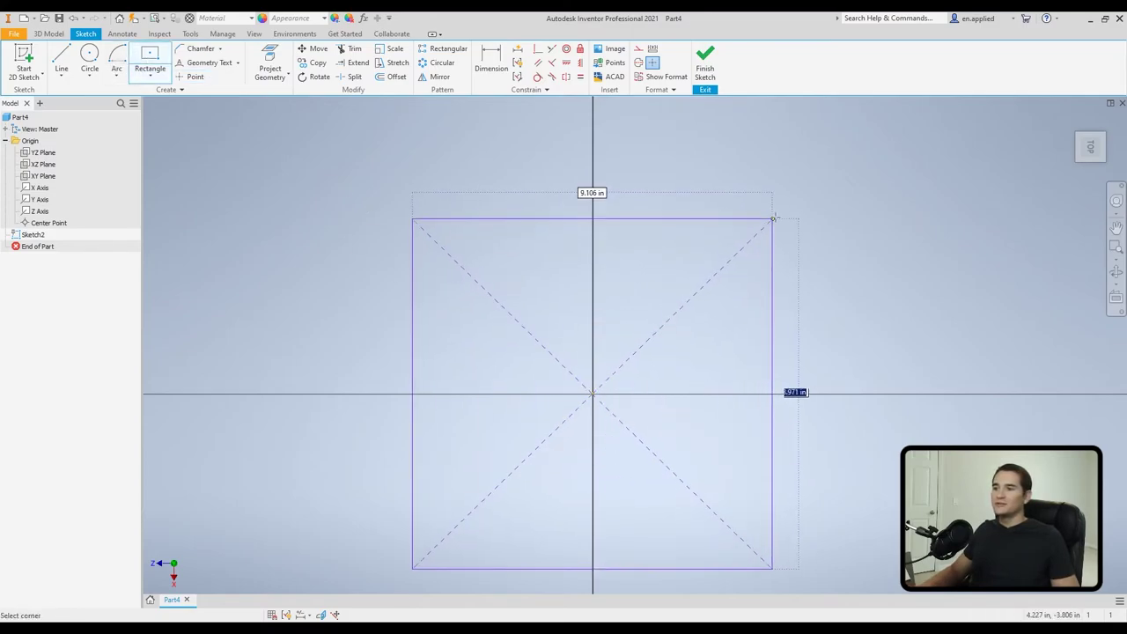
pyautogui.click(753, 247)
pyautogui.press('Escape')
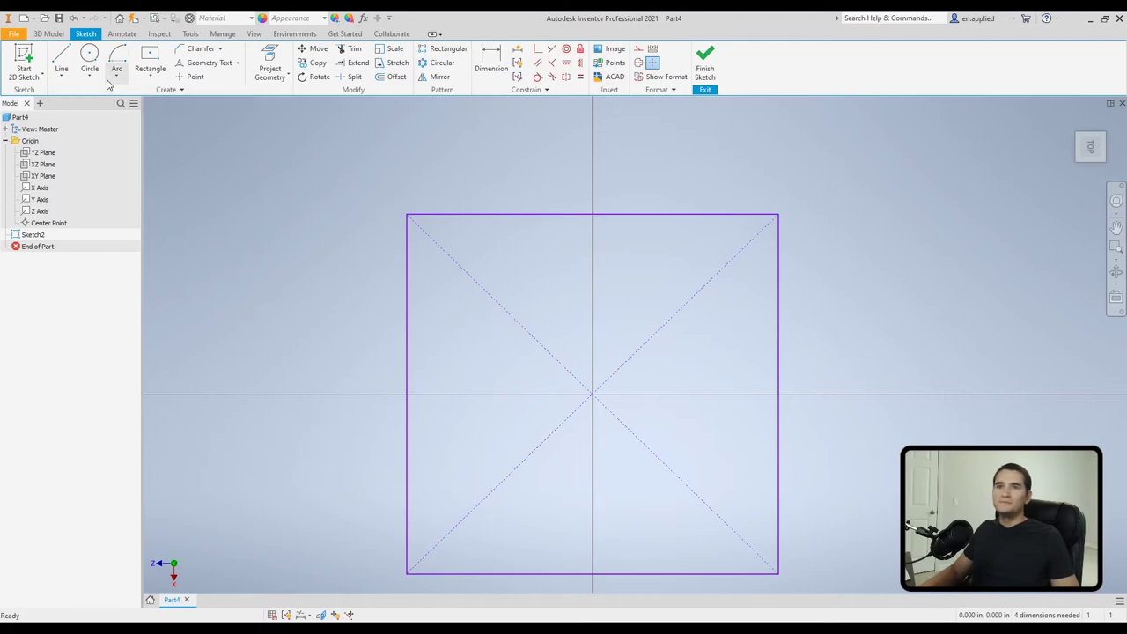
# Place a sketch point inside the rectangle, above and left of the origin
pyautogui.click(91, 58)
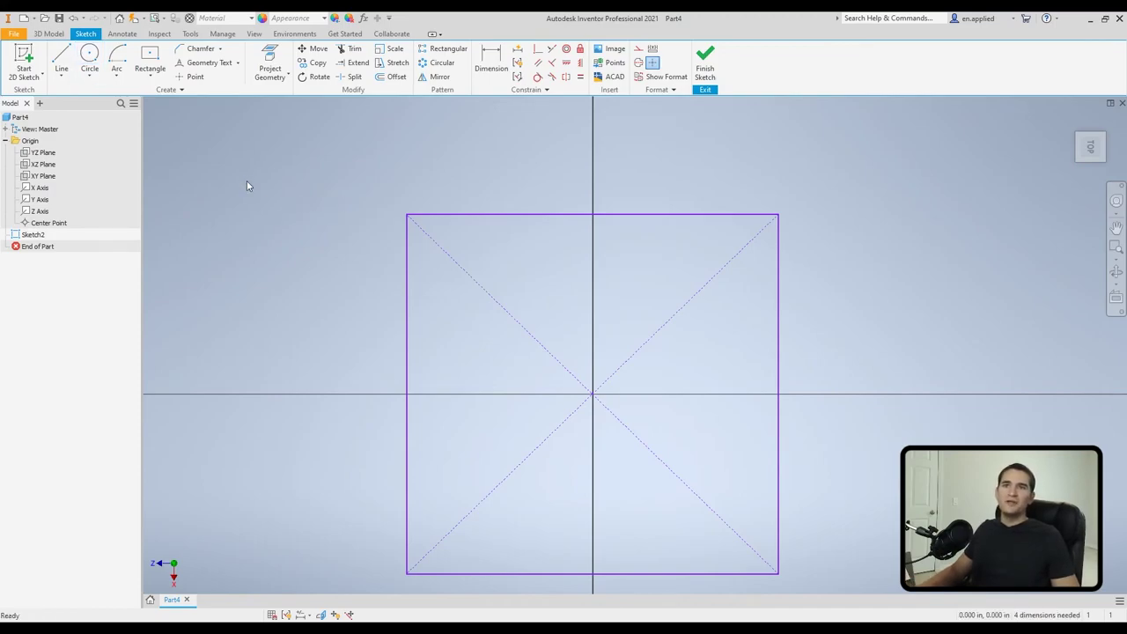
pyautogui.click(195, 76)
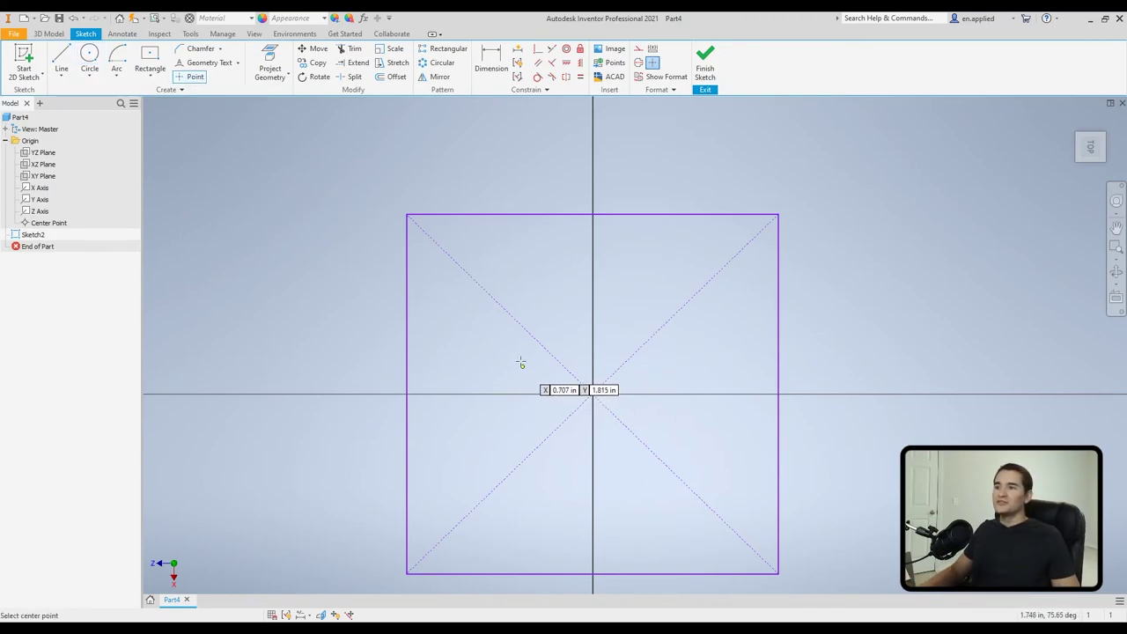
pyautogui.click(536, 264)
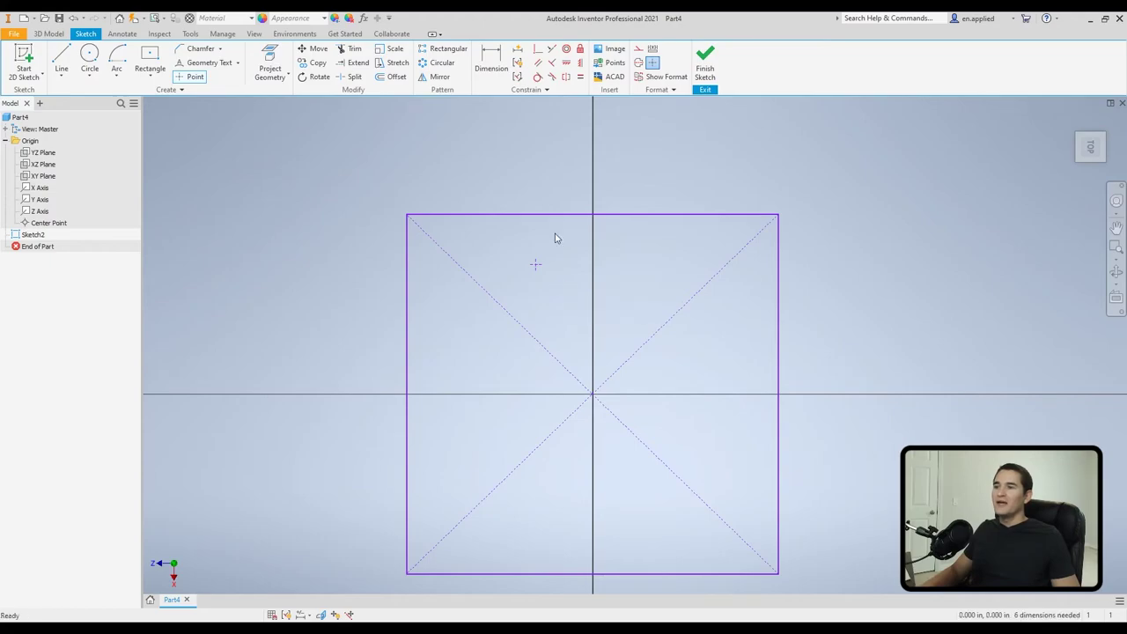
pyautogui.rightClick(523, 146)
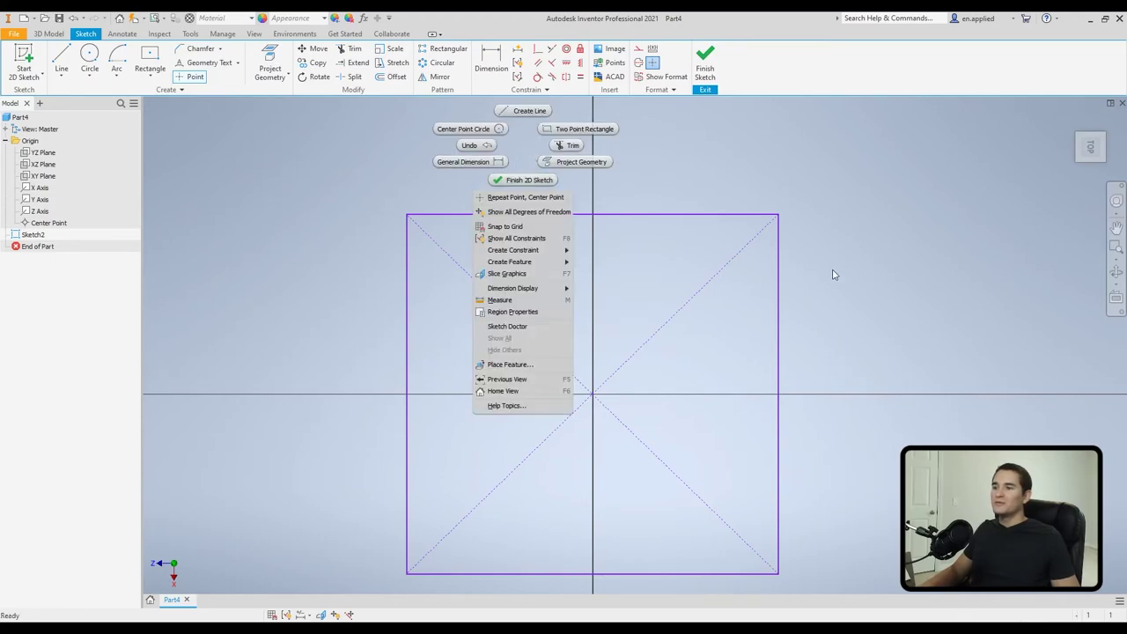
pyautogui.press('Escape')
pyautogui.press('Escape')
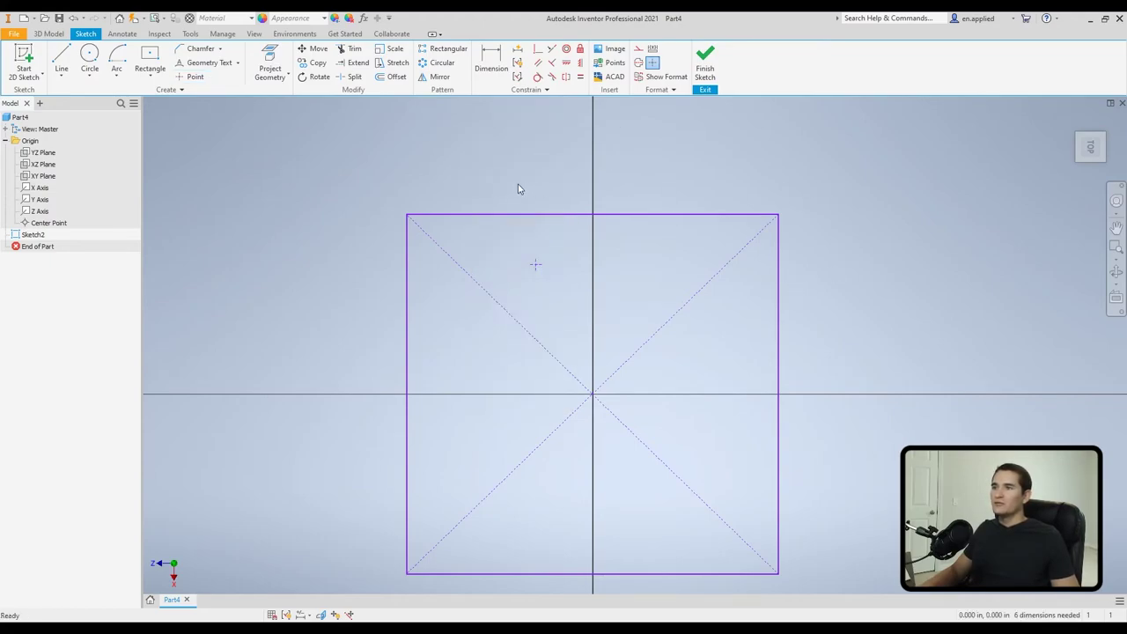
# Apply a Fix constraint to each of the rectangle's four sides
pyautogui.click(580, 51)
pyautogui.click(482, 219)
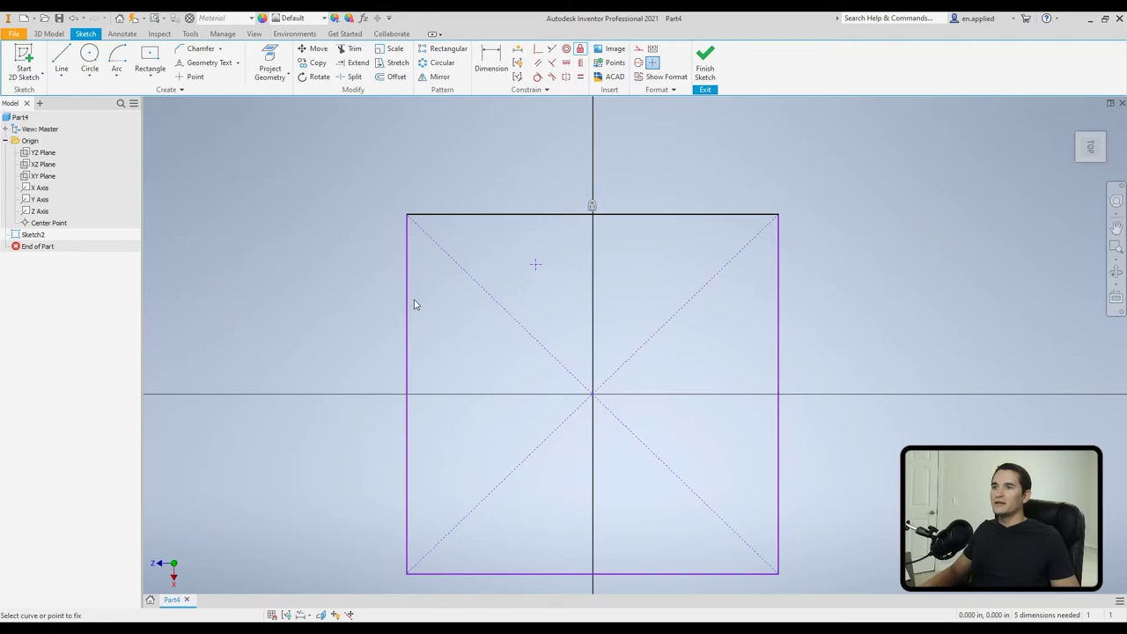
pyautogui.click(408, 307)
pyautogui.click(541, 574)
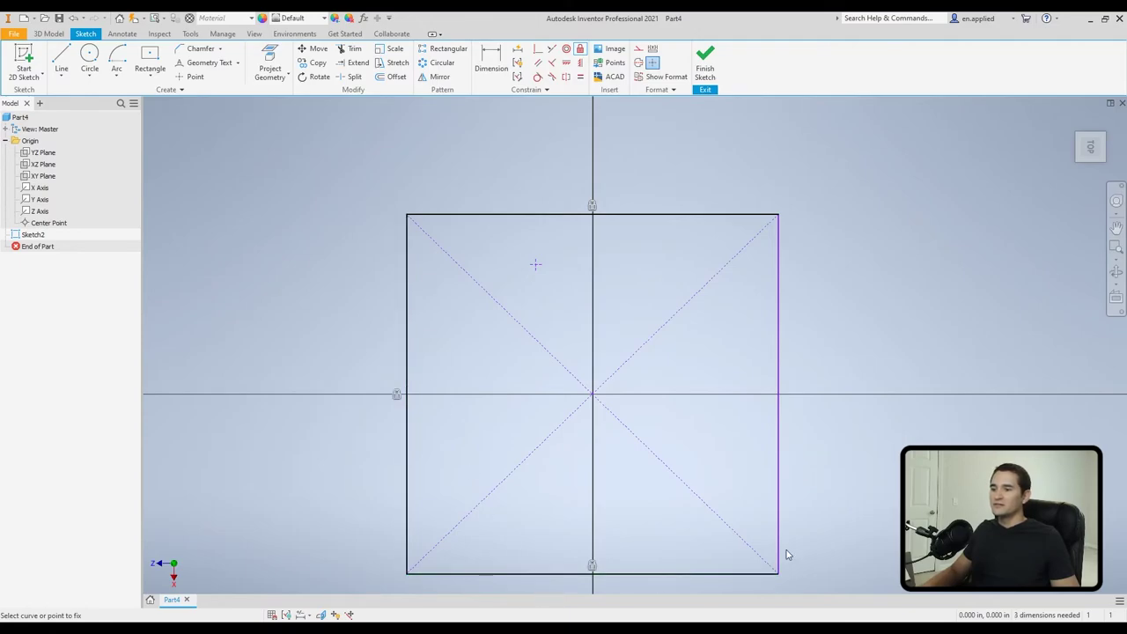
pyautogui.click(774, 509)
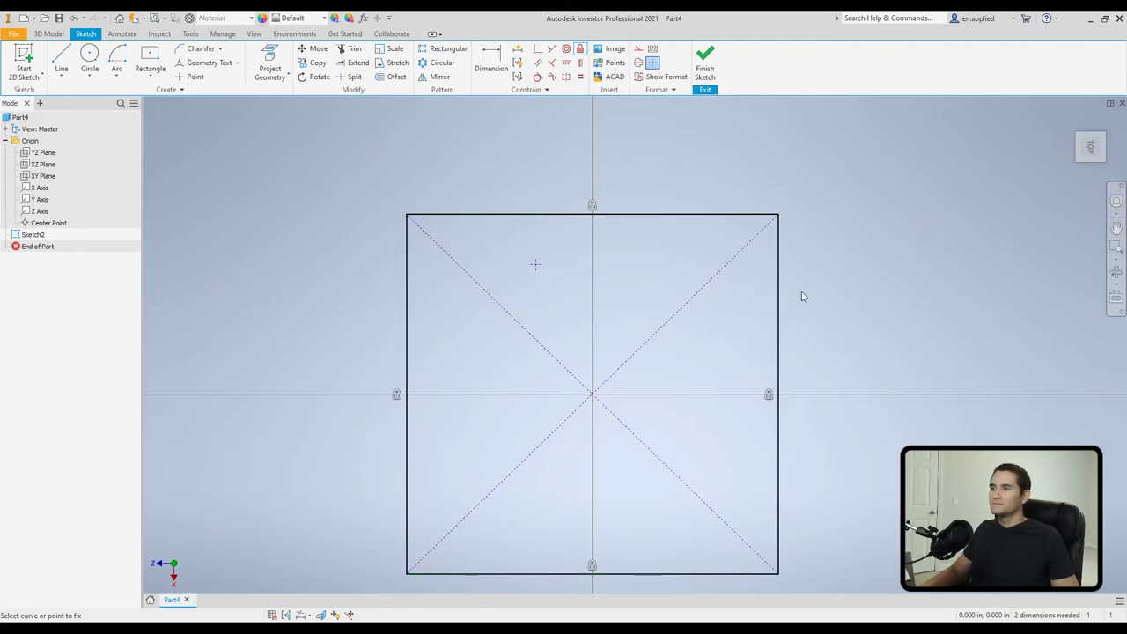
pyautogui.press('Escape')
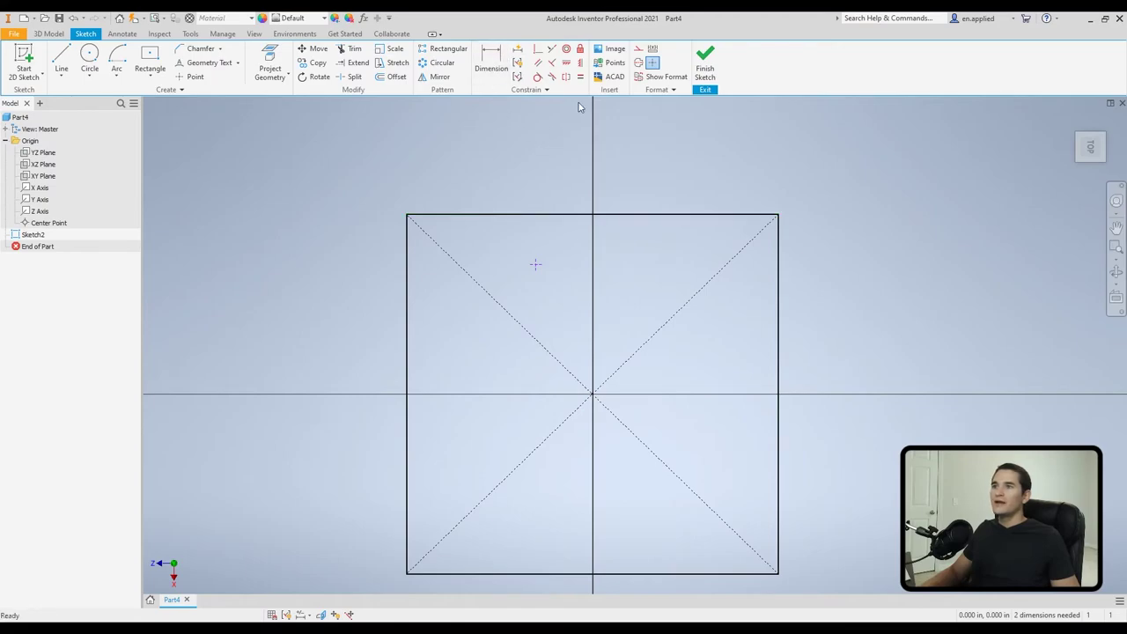
# Dimension the sketch point 1.3 in below the rectangle's upper edge
pyautogui.click(492, 62)
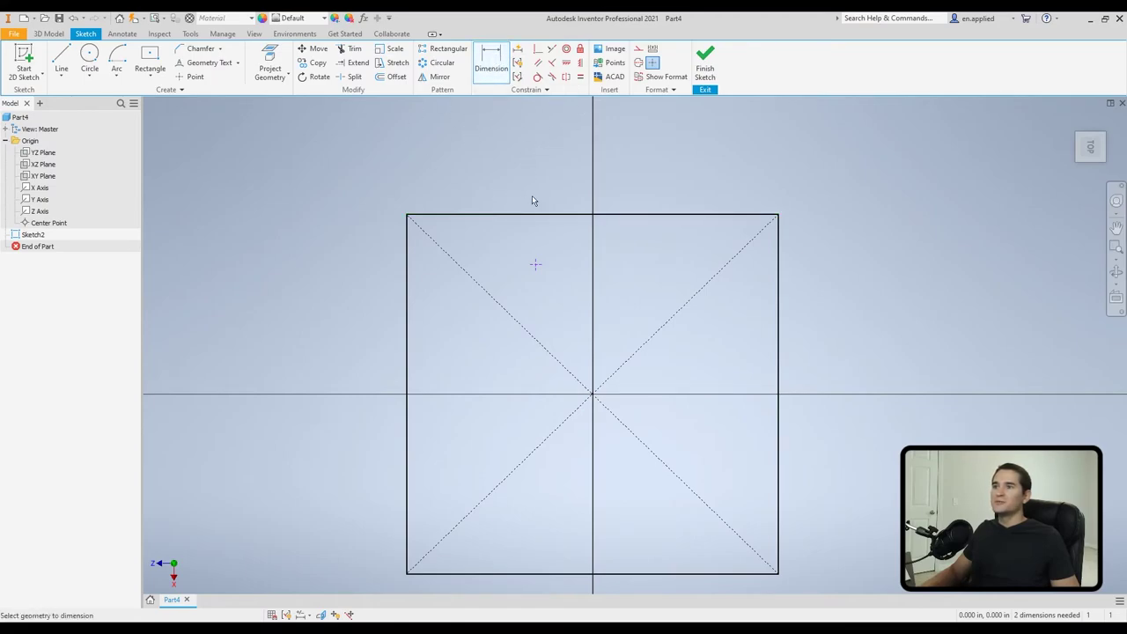
pyautogui.click(545, 214)
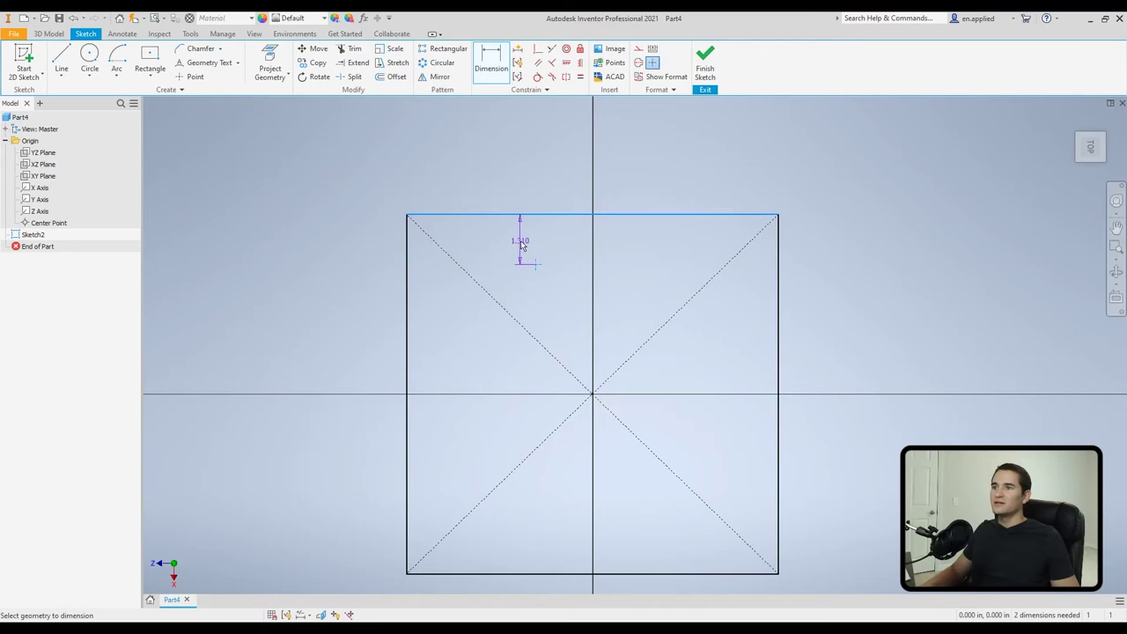
pyautogui.click(523, 251)
pyautogui.write('1')
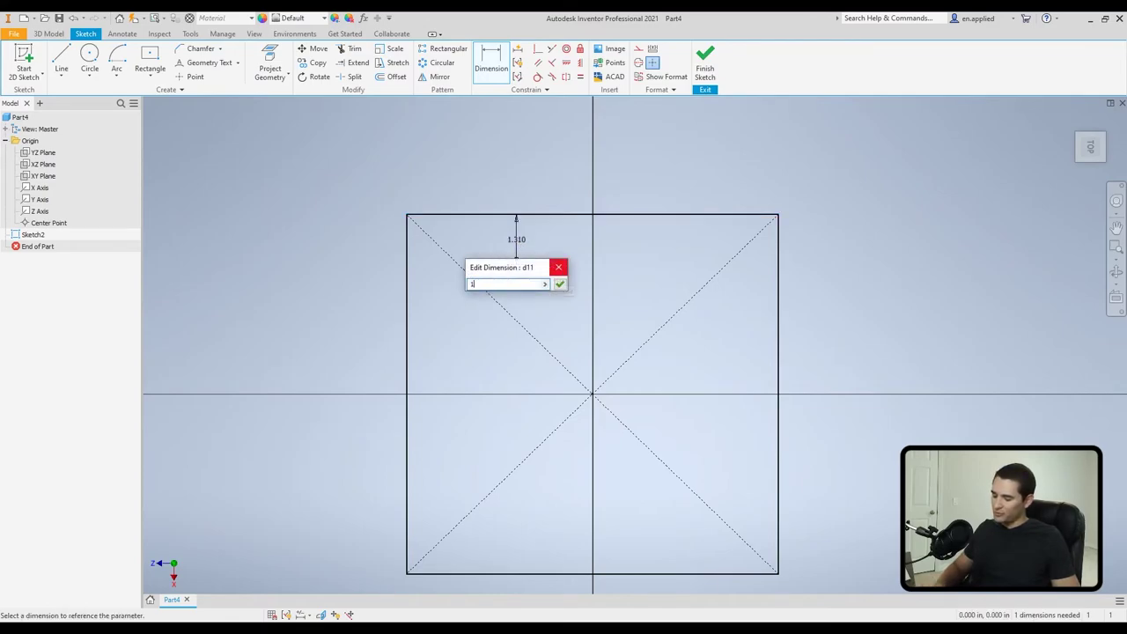
pyautogui.write('.3')
pyautogui.click(559, 284)
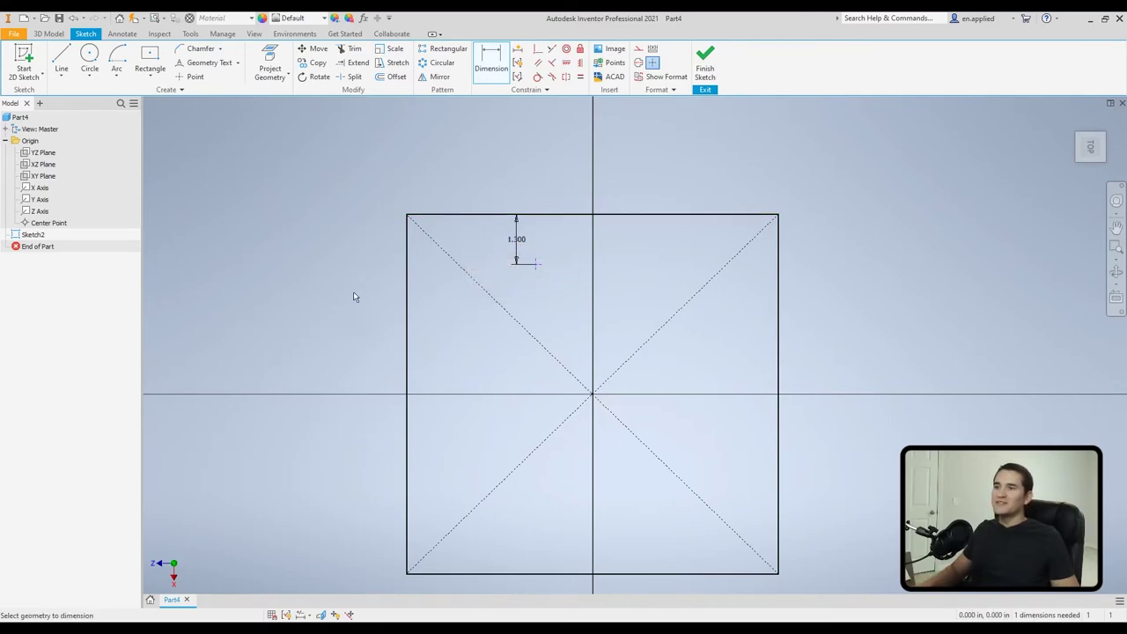
# Dimension the sketch point .5 in from the rectangle's left edge
pyautogui.rightClick(308, 292)
pyautogui.click(281, 309)
pyautogui.click(406, 289)
pyautogui.click(351, 294)
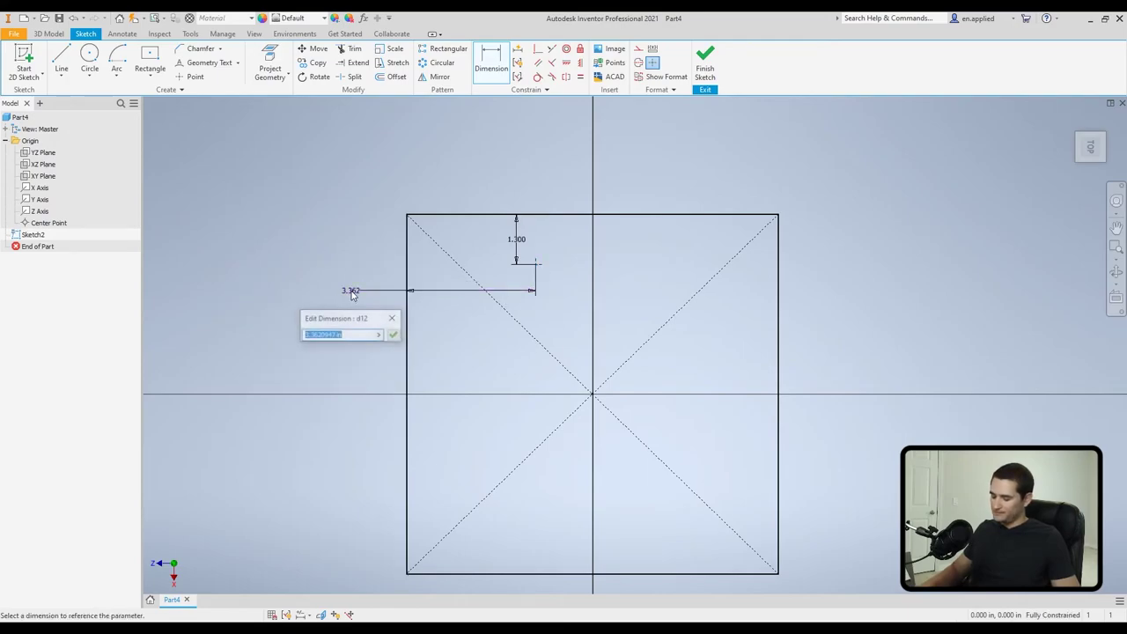
pyautogui.write('.5')
pyautogui.press('Return')
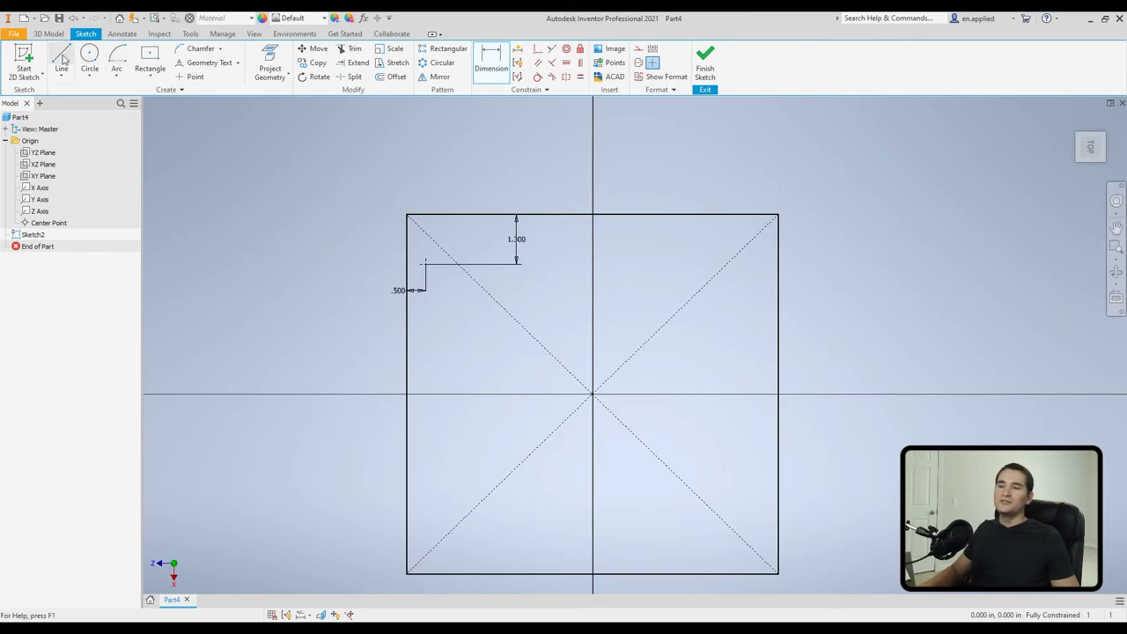
# Draw a center point circle with a .75 in diameter centred on the sketch point
pyautogui.click(90, 58)
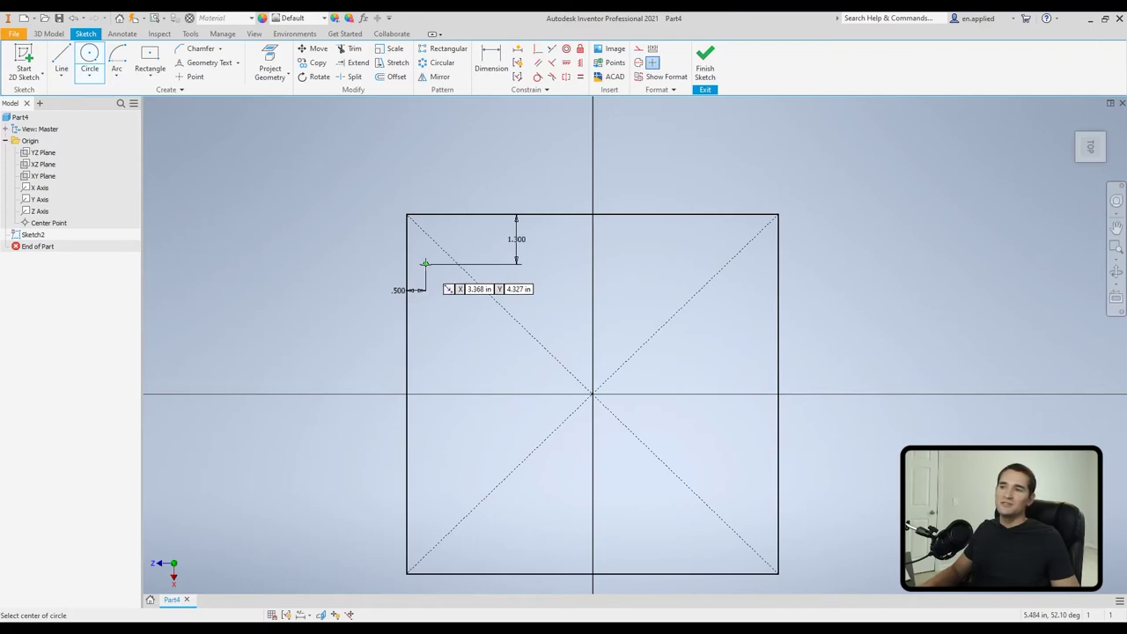
pyautogui.click(425, 264)
pyautogui.write('.75')
pyautogui.press('Return')
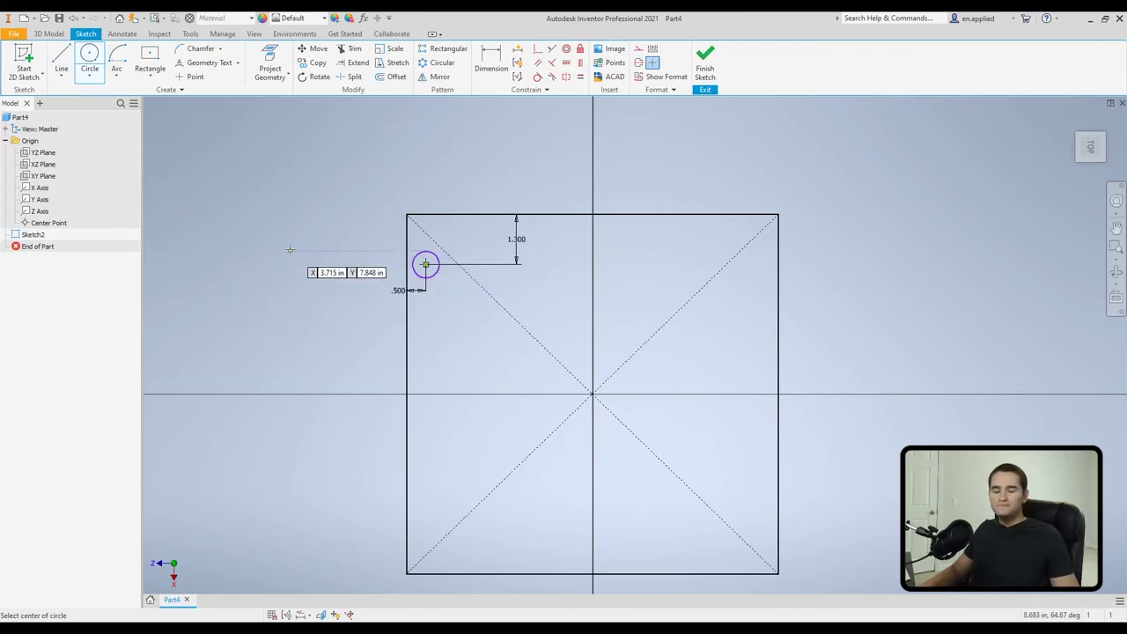
pyautogui.press('Escape')
# Delete the rectangle, the sketch point, the circle and all their dimensions
pyautogui.moveTo(364, 186)
pyautogui.mouseDown()
pyautogui.moveTo(812, 558)
pyautogui.moveTo(815, 583)
pyautogui.mouseUp()
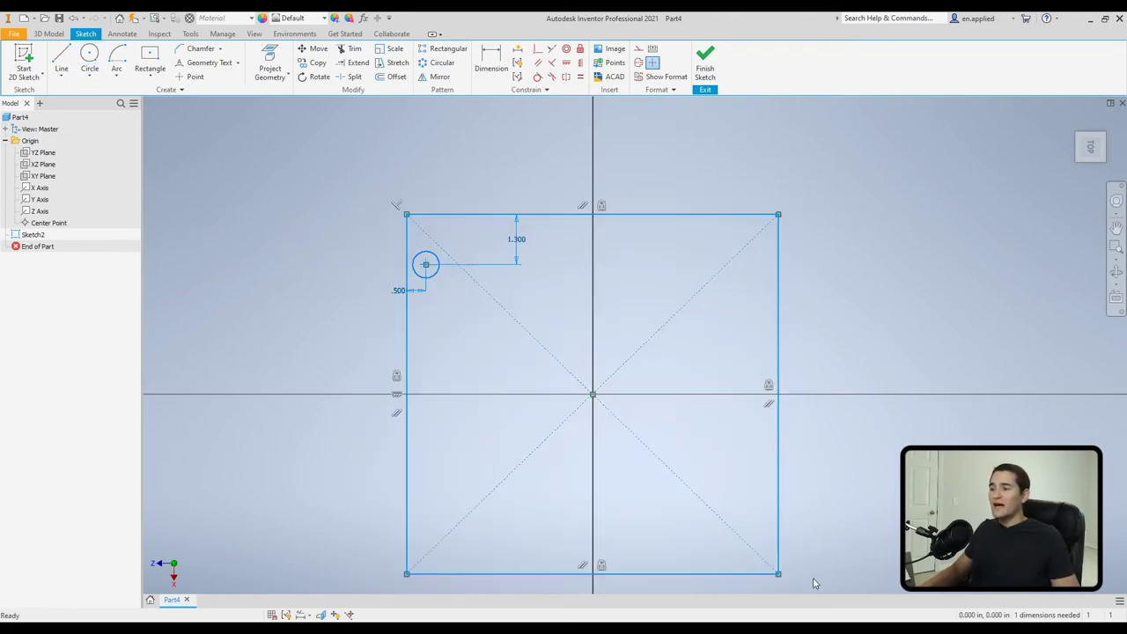
pyautogui.press('Delete')
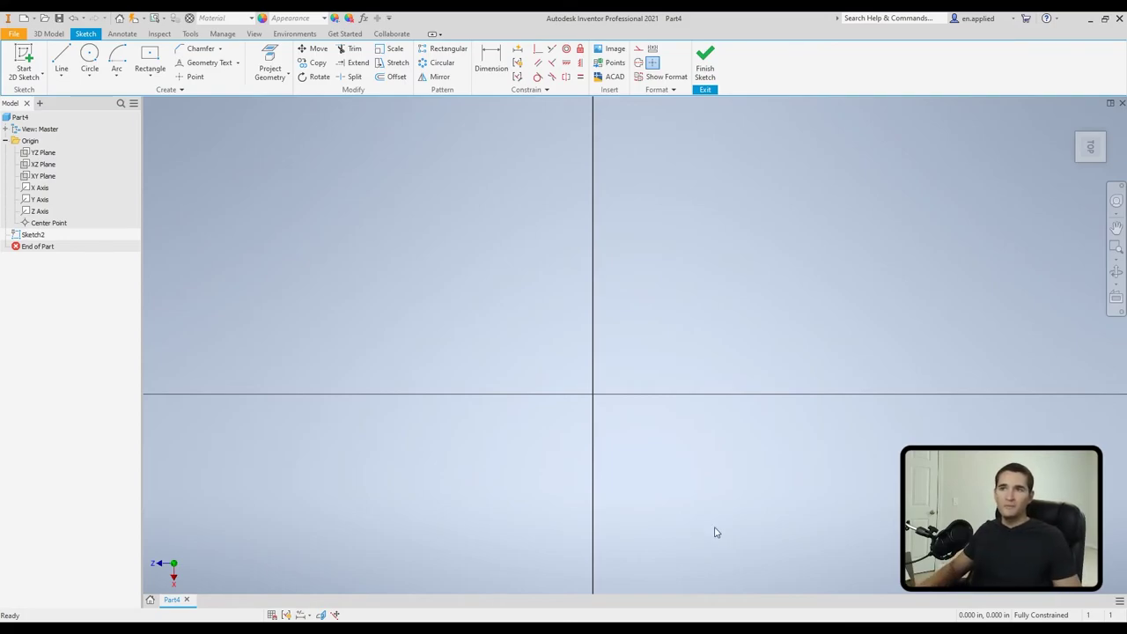
pyautogui.click(283, 77)
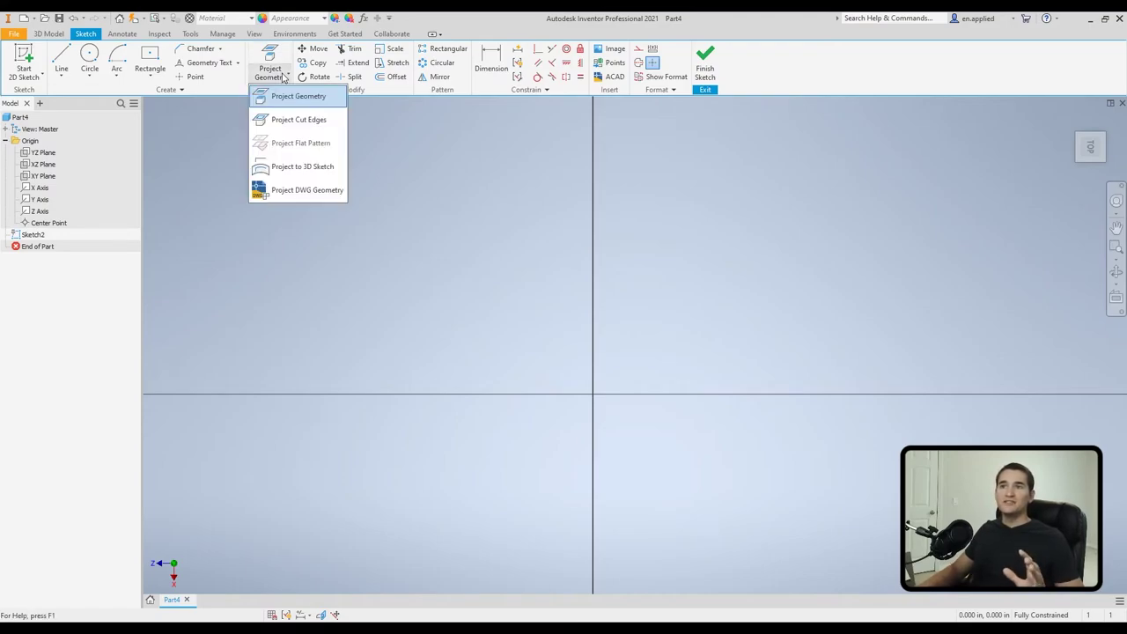
pyautogui.click(498, 211)
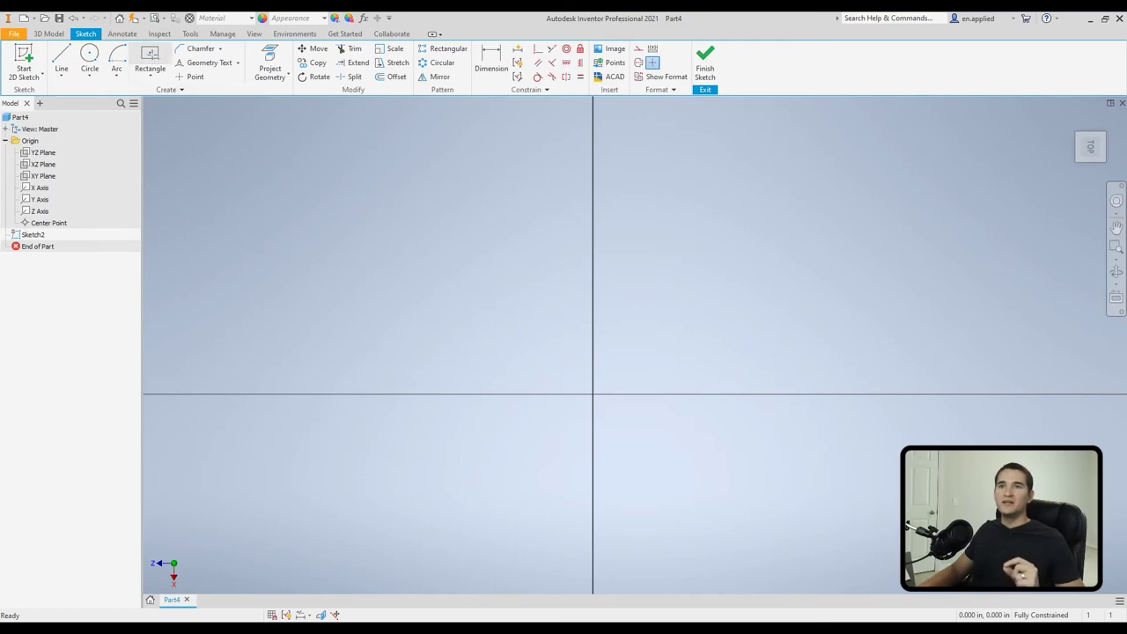
# Sketch a two point center rectangle at the origin, about 6.5 in wide and 6.3 in high, and finish the sketch
pyautogui.click(150, 57)
pyautogui.click(592, 396)
pyautogui.click(716, 272)
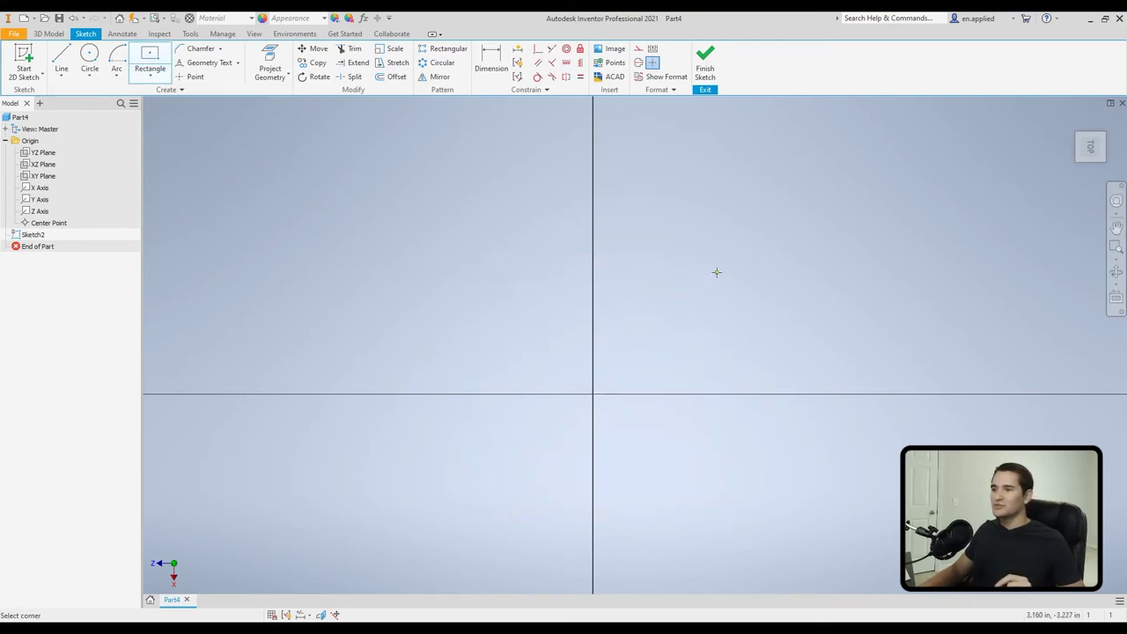
pyautogui.rightClick(918, 244)
pyautogui.click(962, 245)
pyautogui.click(705, 66)
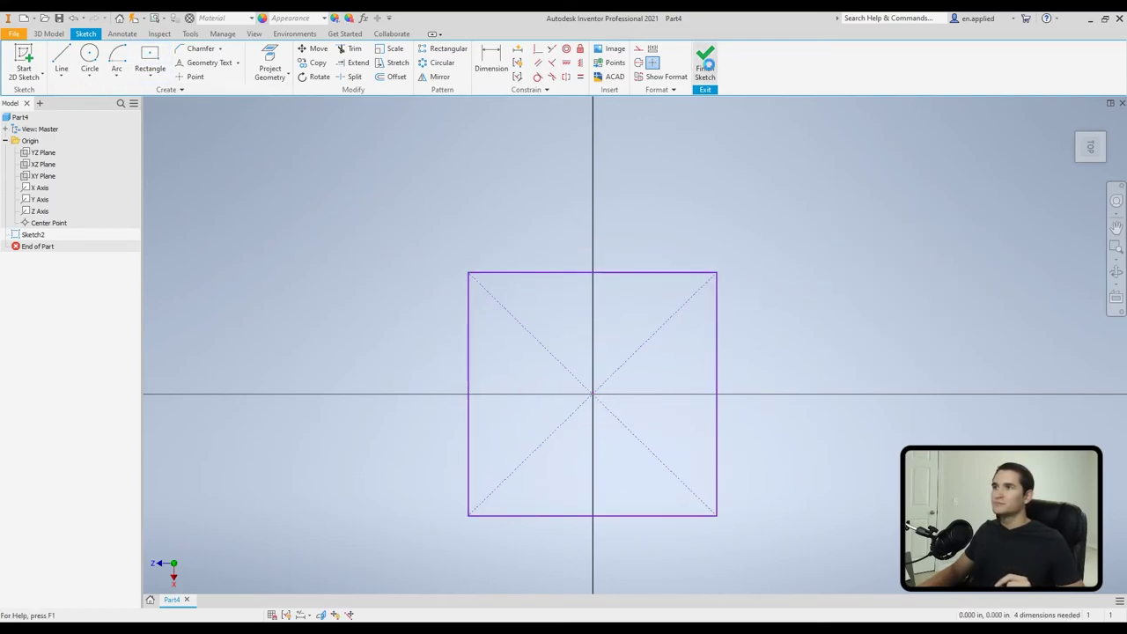
# Extrude the rectangle profile 0.25 in into a flat plate
pyautogui.click(62, 58)
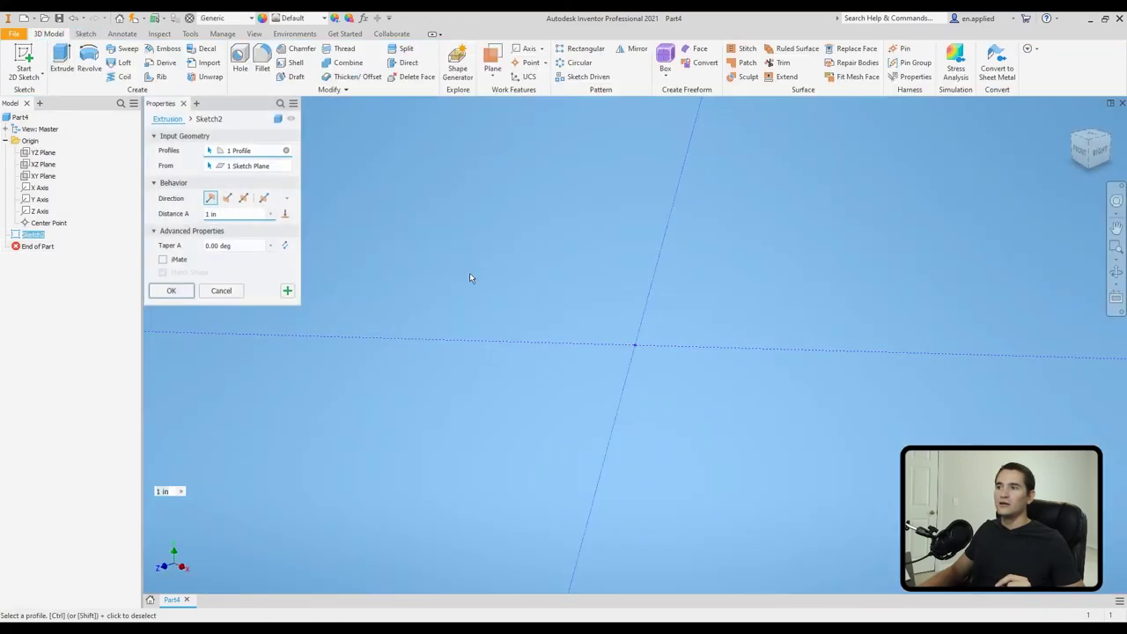
pyautogui.write('0.25')
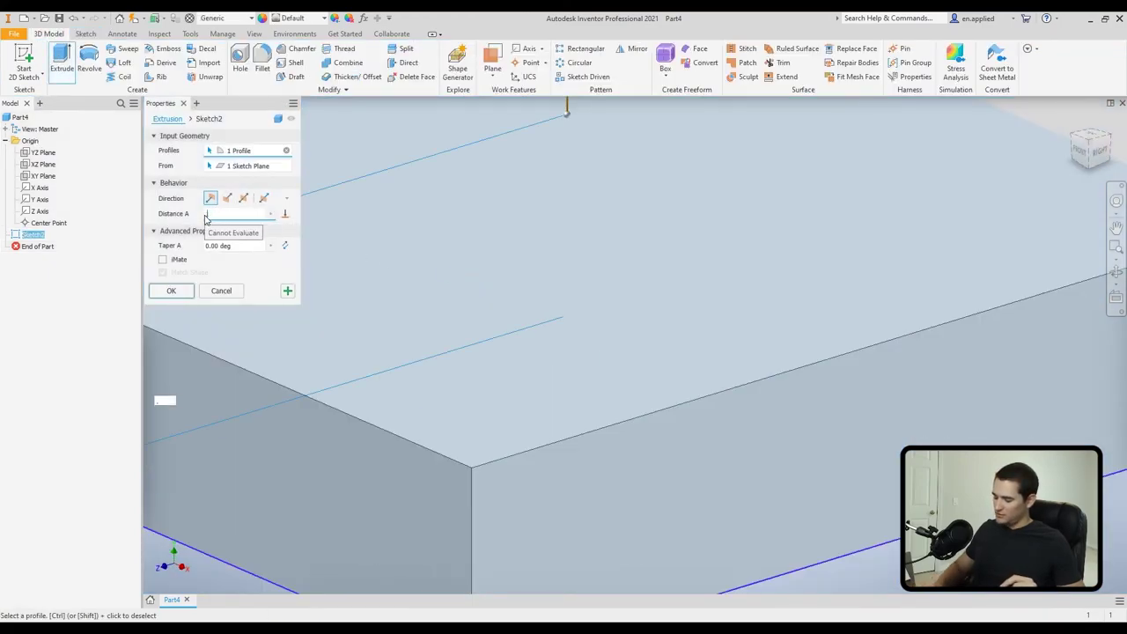
pyautogui.press('Return')
pyautogui.scroll(3, 533, 287)
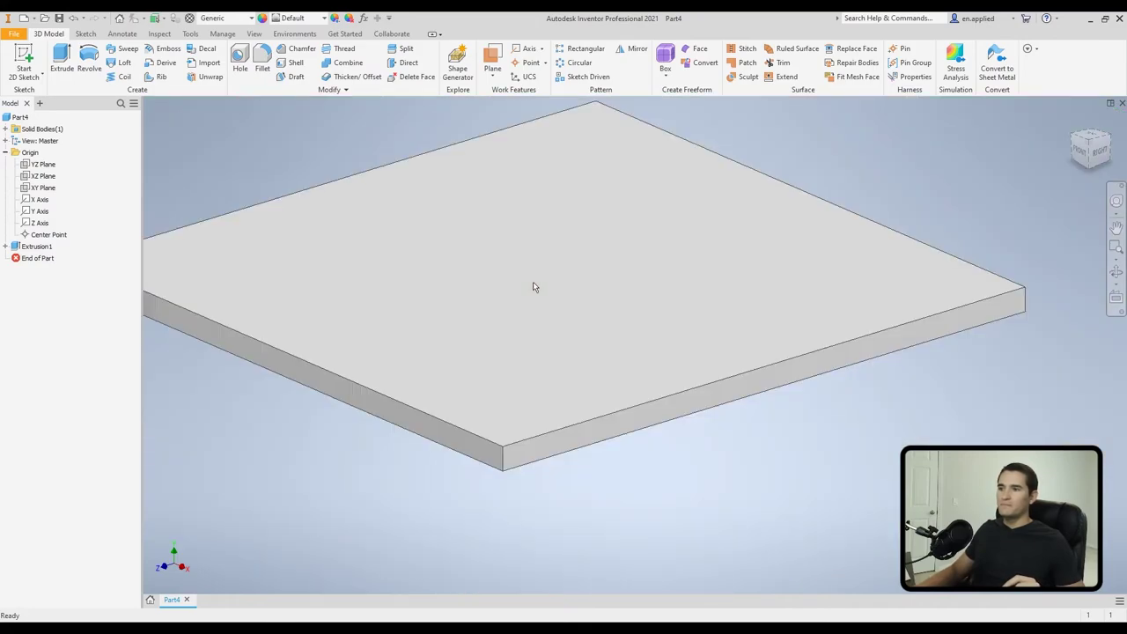
pyautogui.moveTo(453, 363); pyautogui.dragTo(561, 324, button='middle')
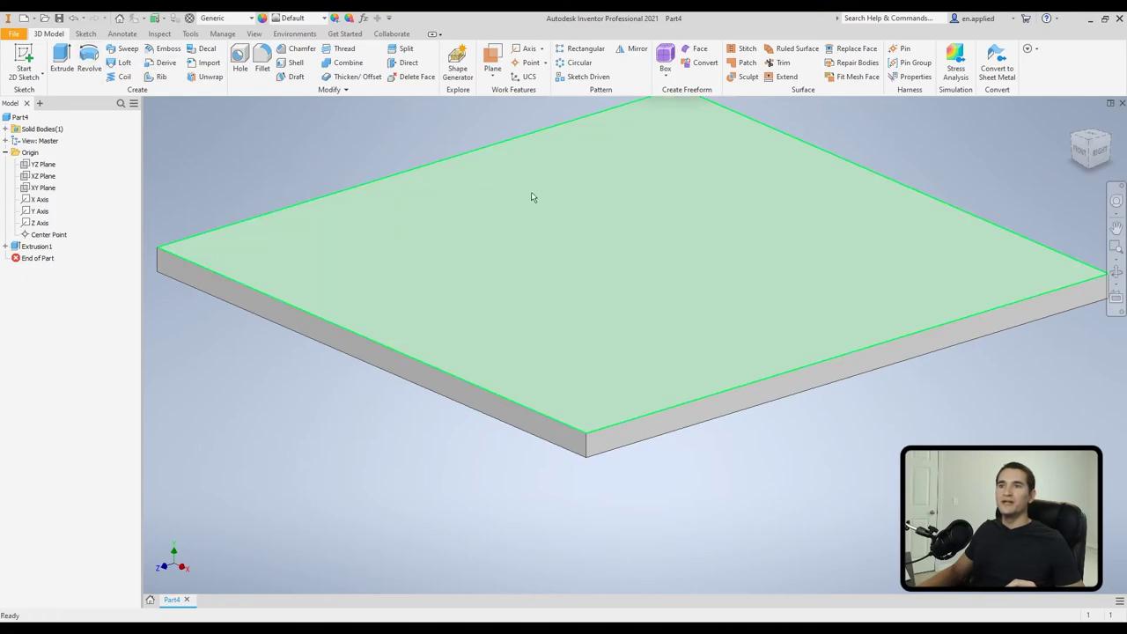
# Start a new 2D sketch on the plate's top face
pyautogui.click(554, 229)
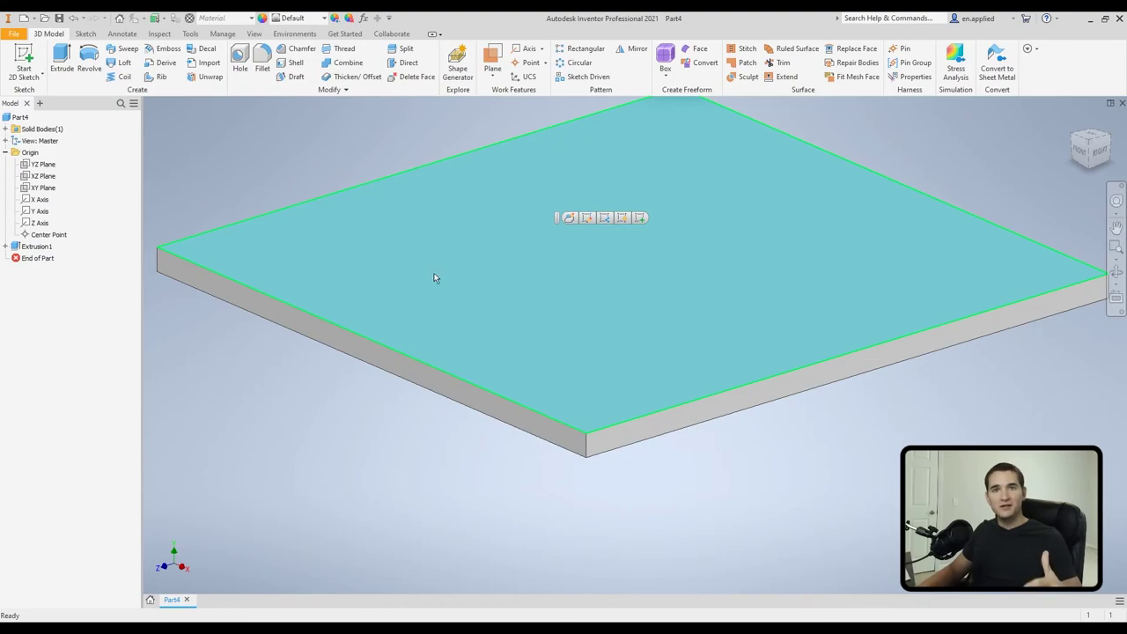
pyautogui.click(26, 58)
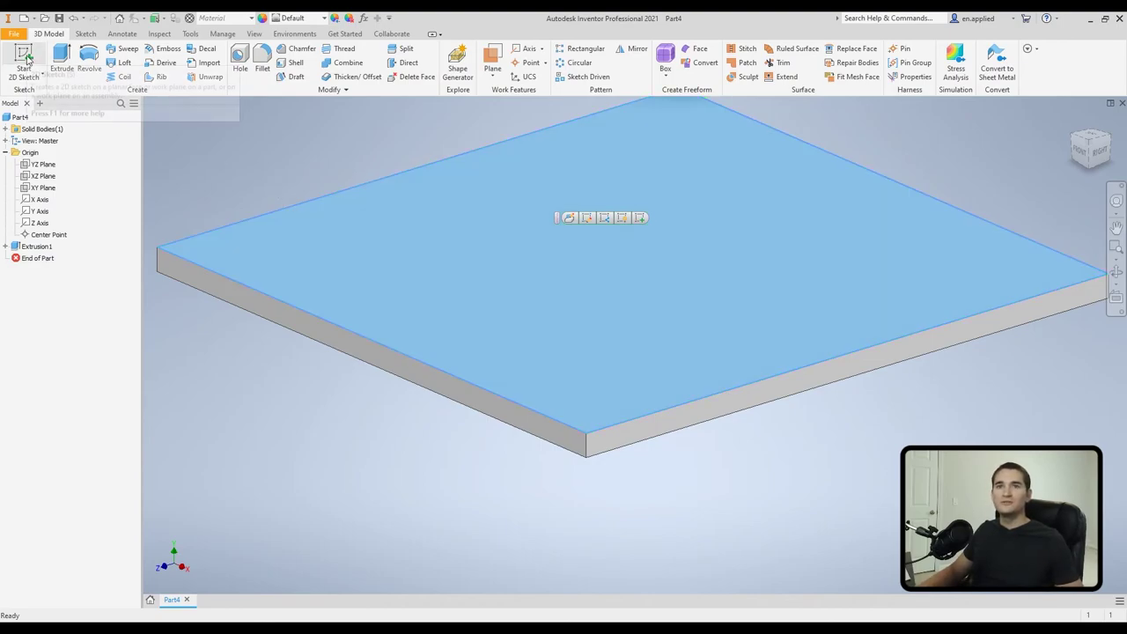
pyautogui.scroll(4, 582, 273)
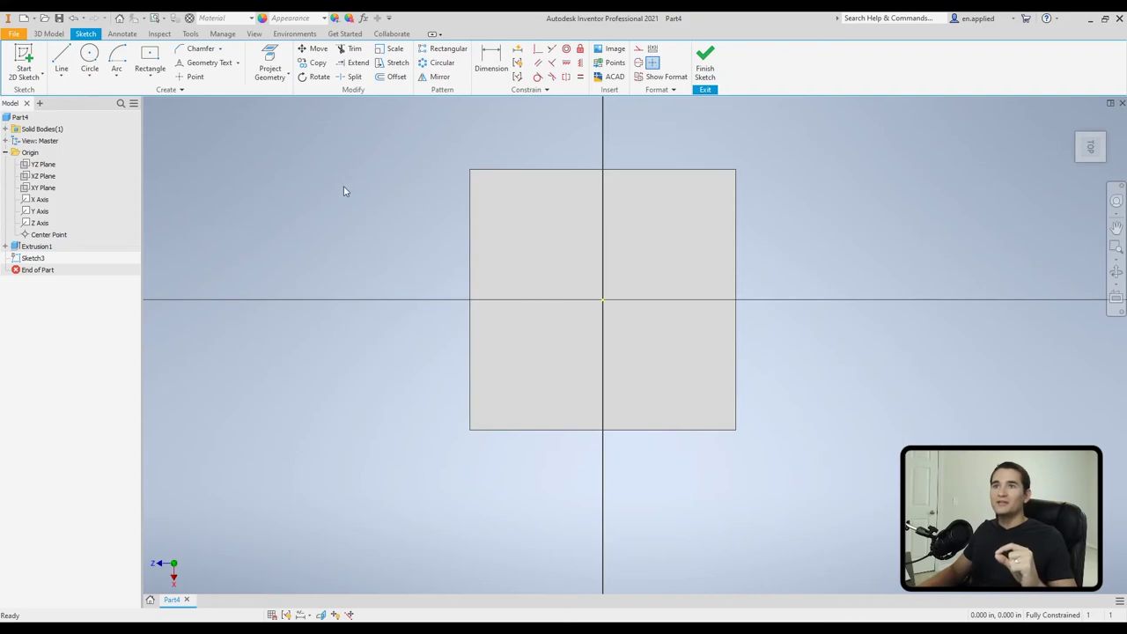
# Project the four outer edges of the plate's top face into the sketch with Project Geometry
pyautogui.click(271, 61)
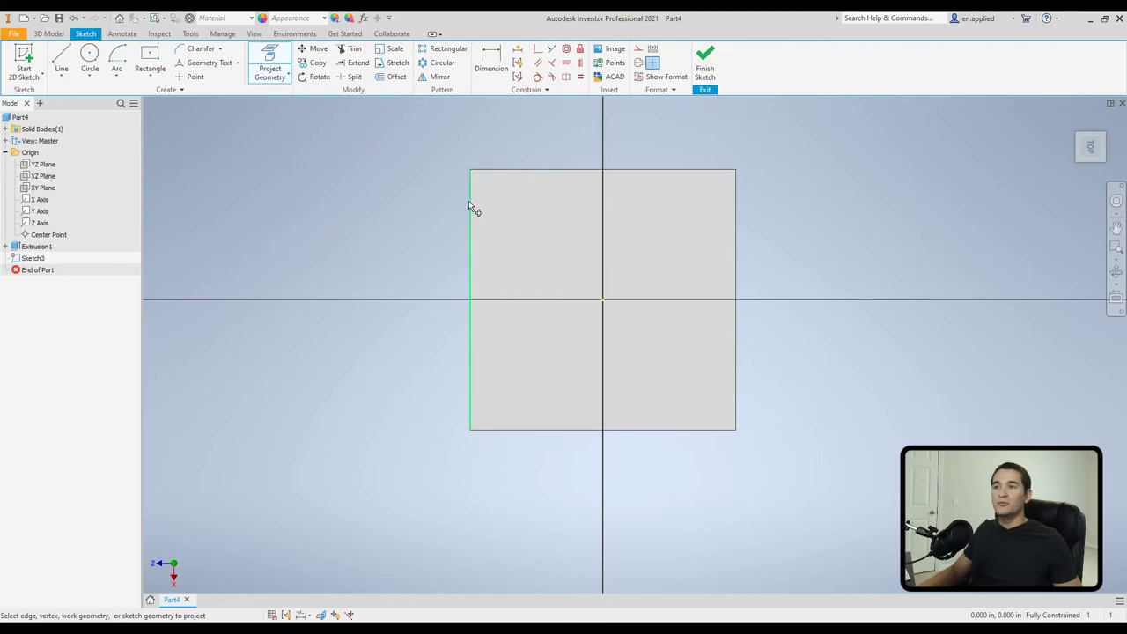
pyautogui.moveTo(488, 223)
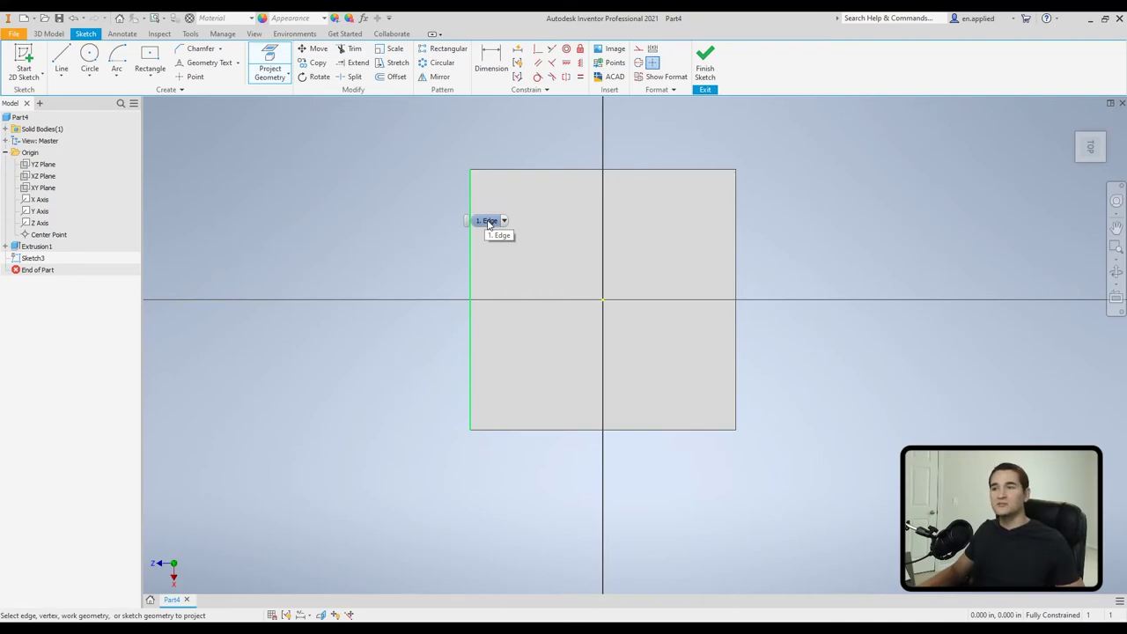
pyautogui.click(470, 256)
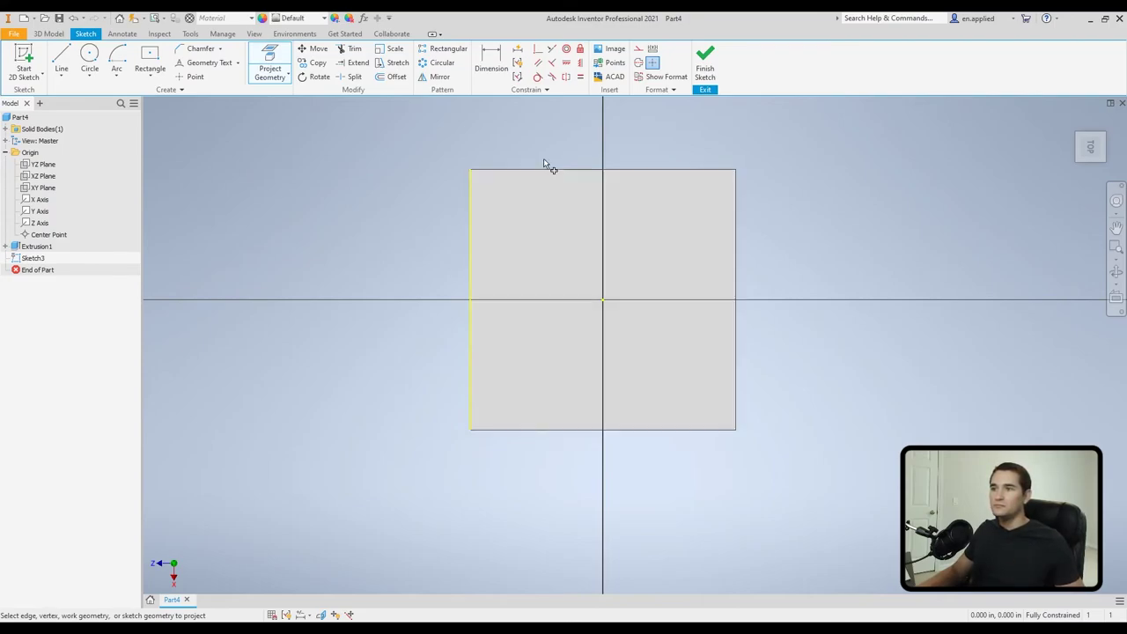
pyautogui.click(555, 171)
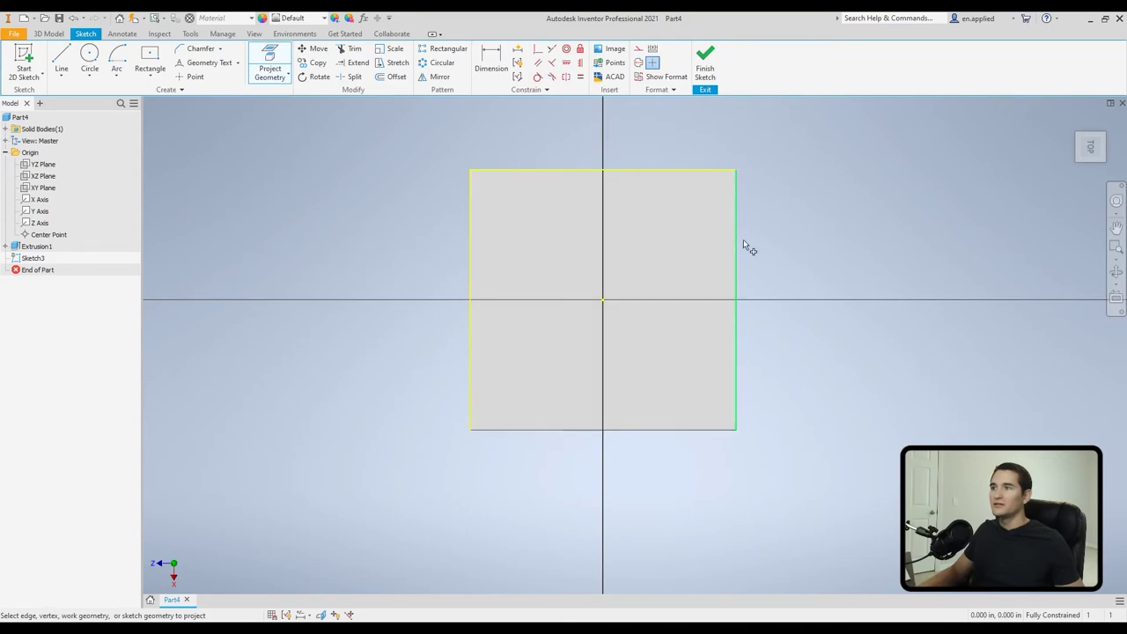
pyautogui.click(737, 267)
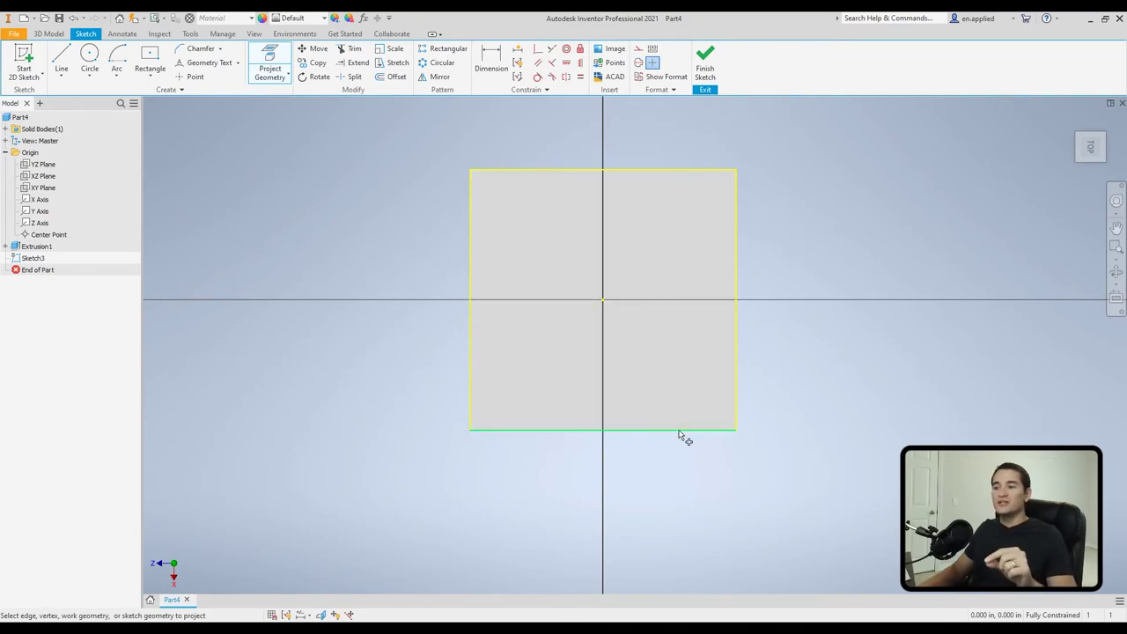
pyautogui.moveTo(698, 453)
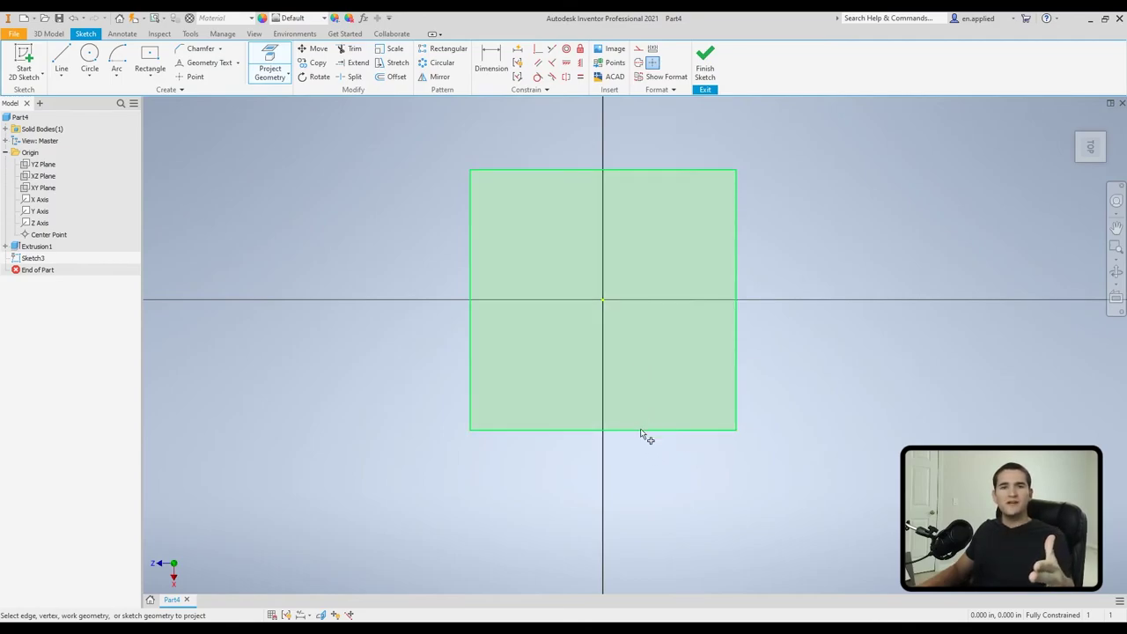
pyautogui.click(640, 429)
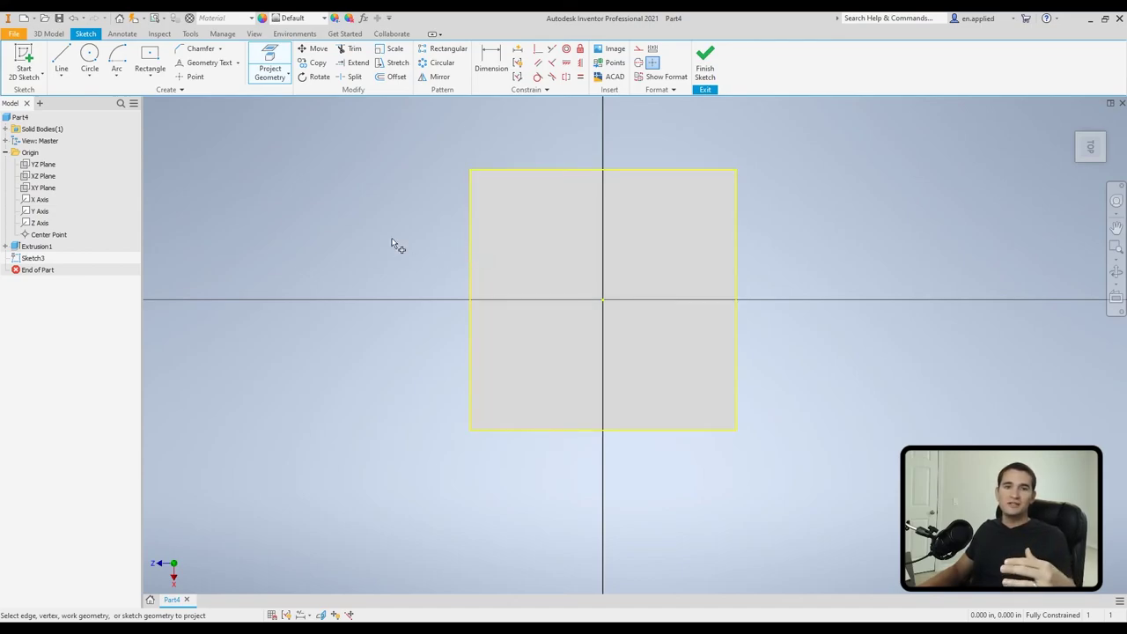
pyautogui.rightClick(348, 169)
pyautogui.click(386, 172)
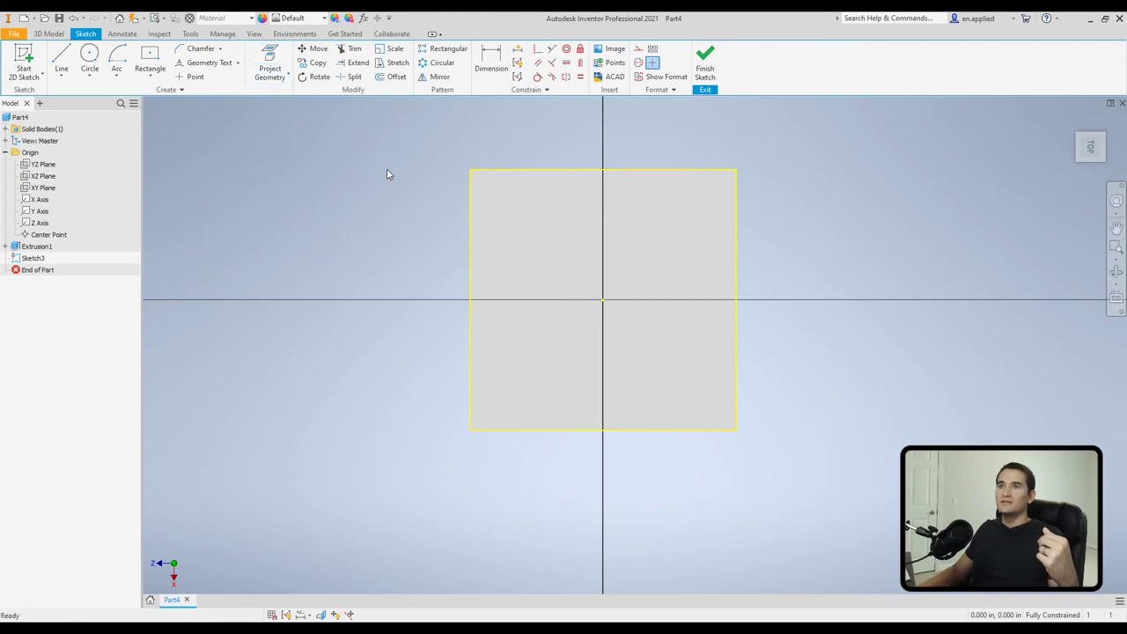
# Draw a center point circle about 1.36 in in diameter near the upper-left corner of the plate's face
pyautogui.press('c')
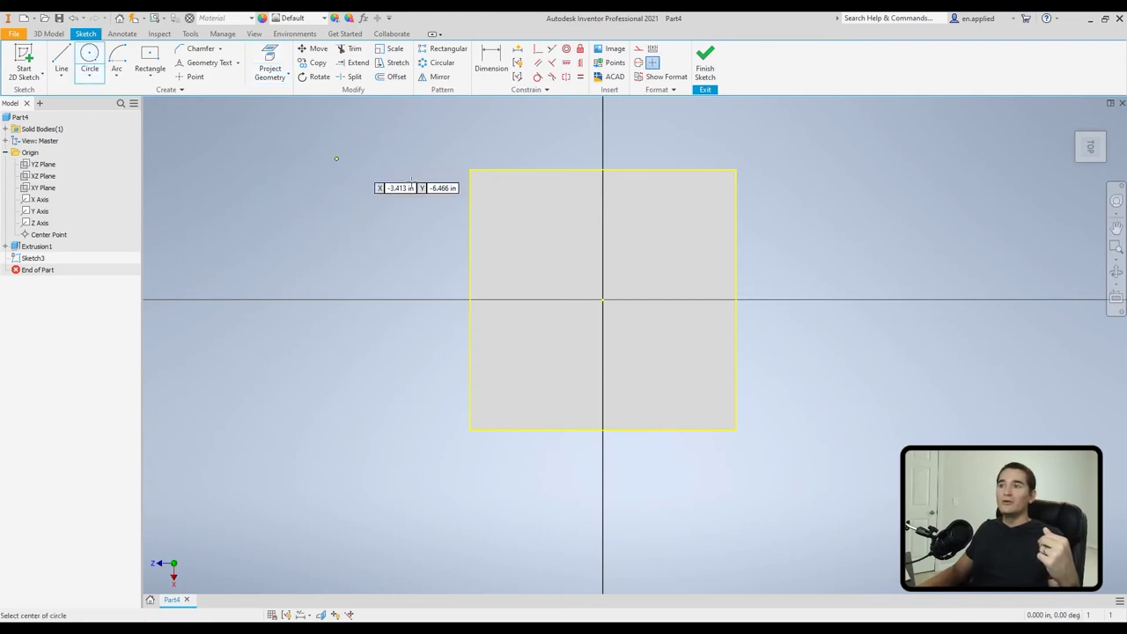
pyautogui.click(522, 226)
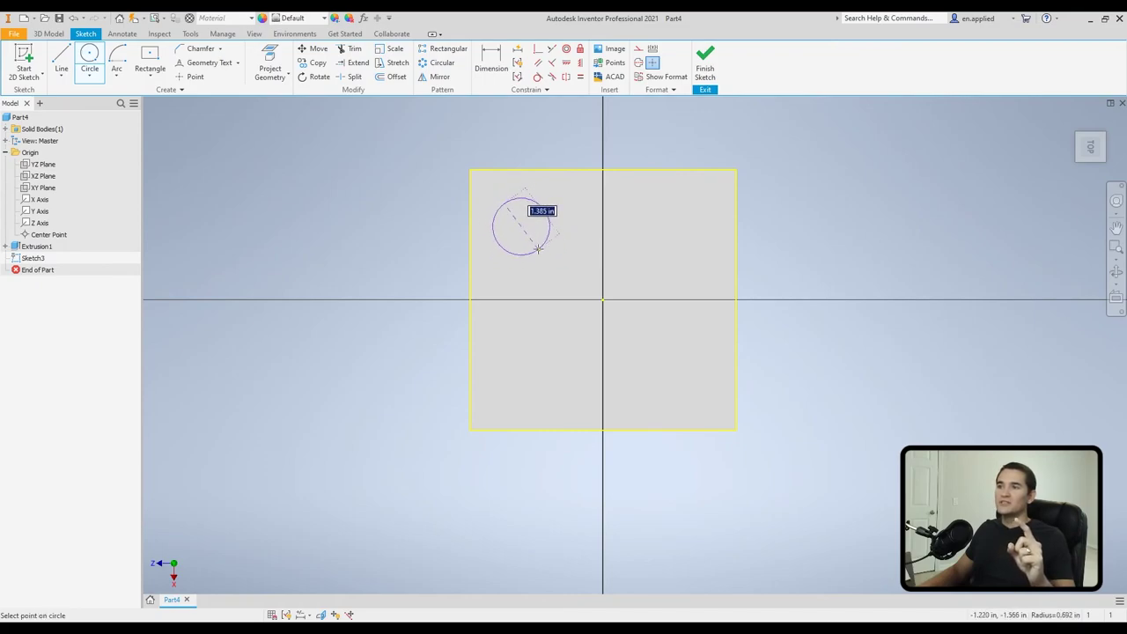
pyautogui.click(538, 250)
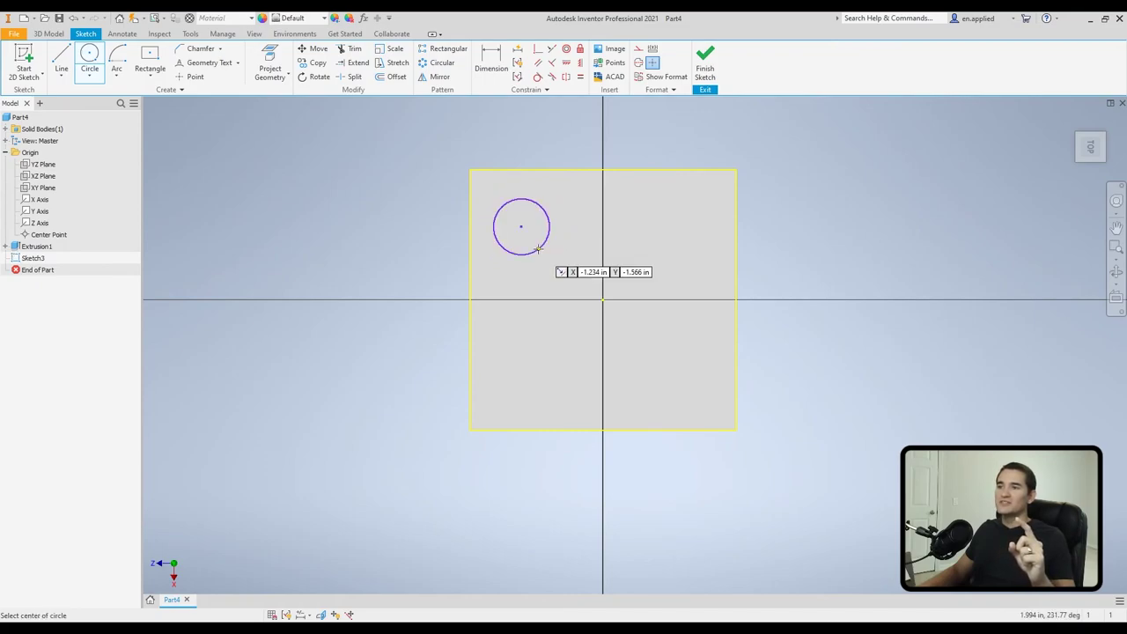
pyautogui.rightClick(377, 145)
pyautogui.press('Escape')
# Dimension the distance from the circle's center to the projected upper edge
pyautogui.rightClick(397, 148)
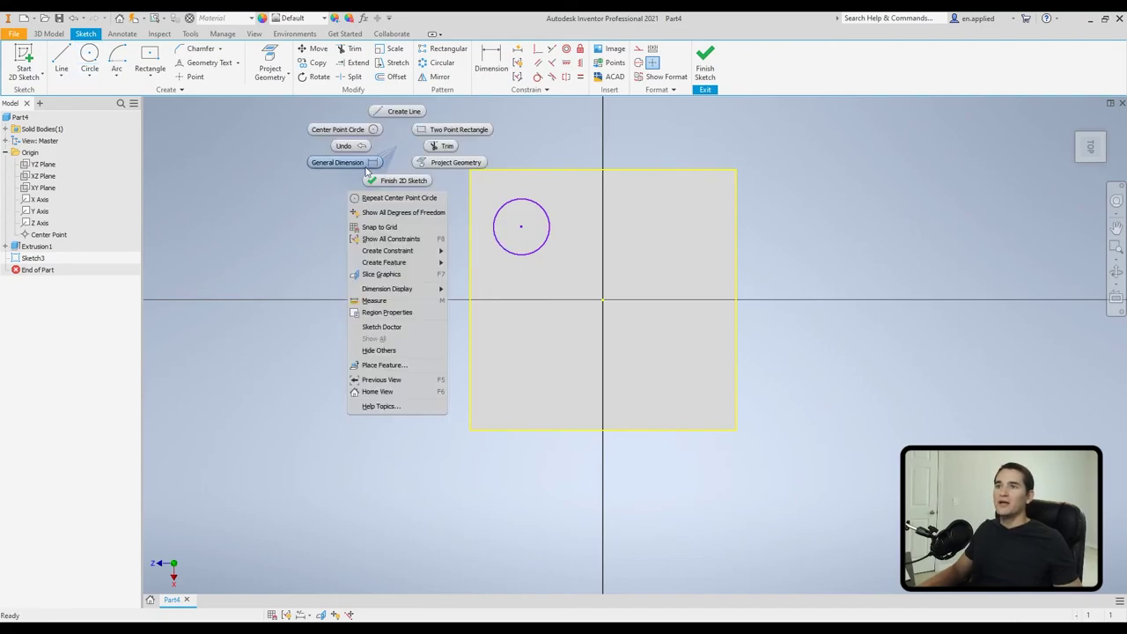
pyautogui.click(365, 166)
pyautogui.click(520, 226)
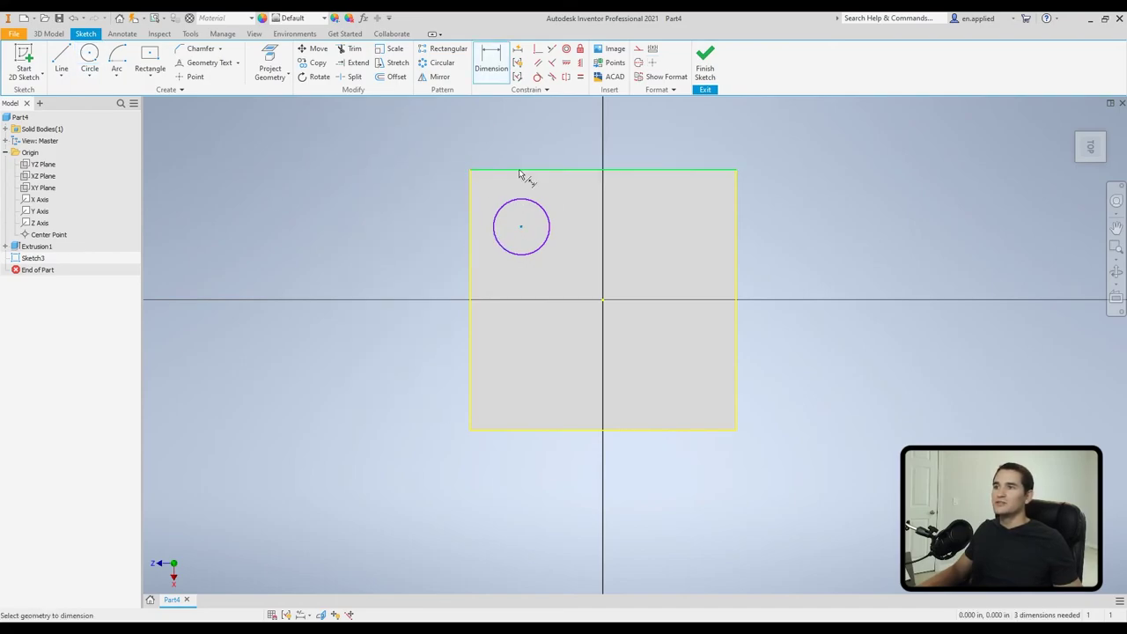
pyautogui.click(523, 171)
pyautogui.click(420, 195)
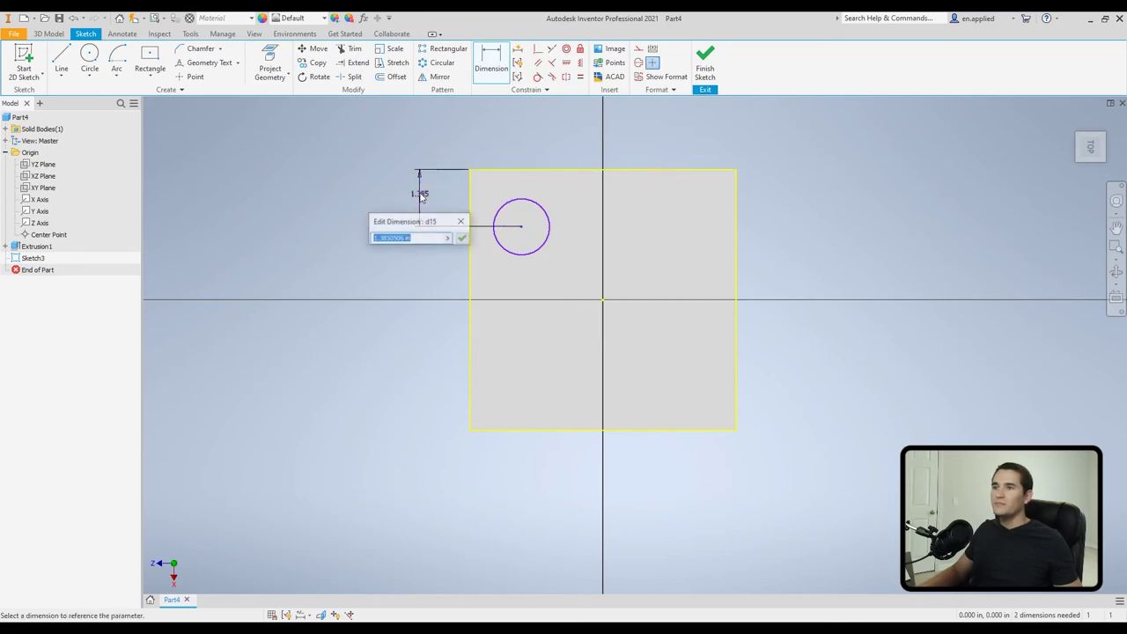
pyautogui.click(462, 238)
# Dimension the distance from the circle's center to the projected left edge
pyautogui.rightClick(427, 264)
pyautogui.click(406, 283)
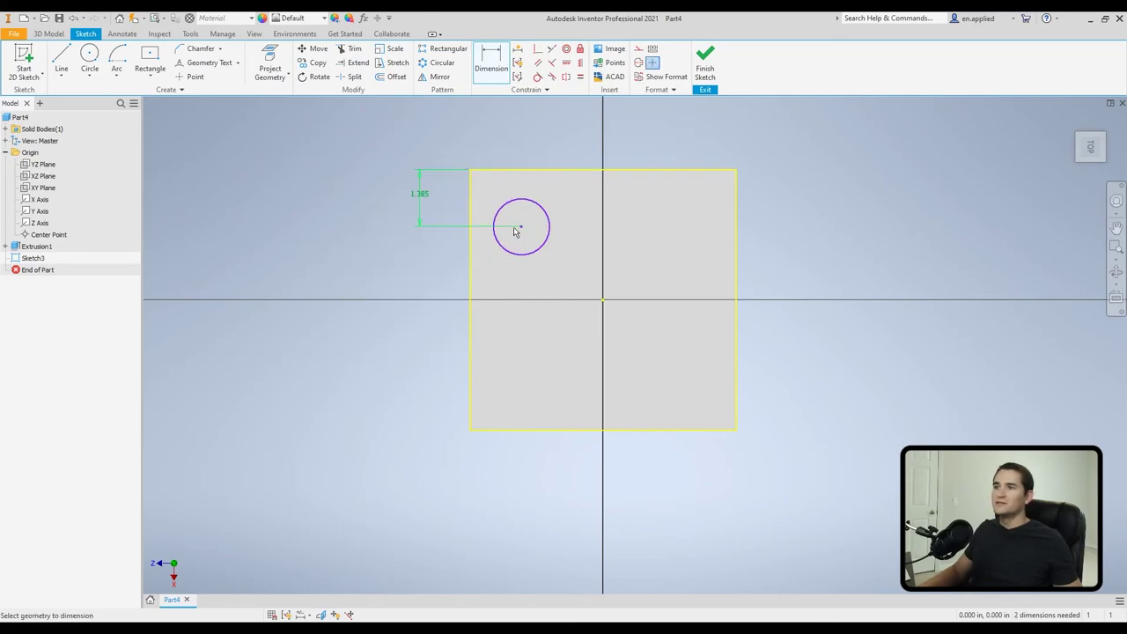
pyautogui.click(471, 252)
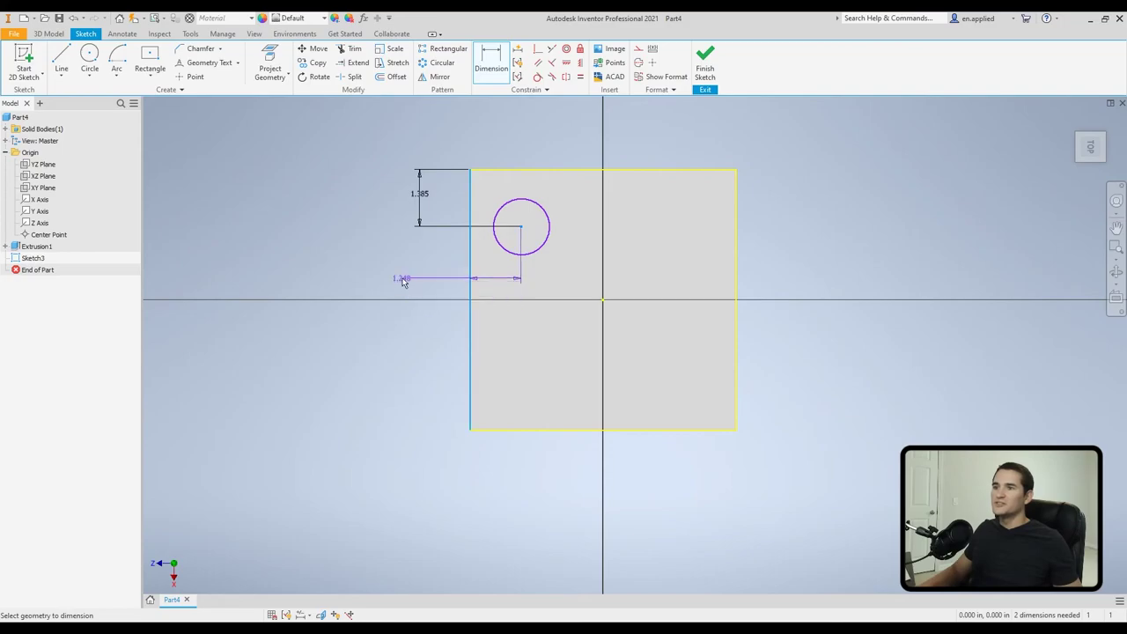
pyautogui.click(401, 272)
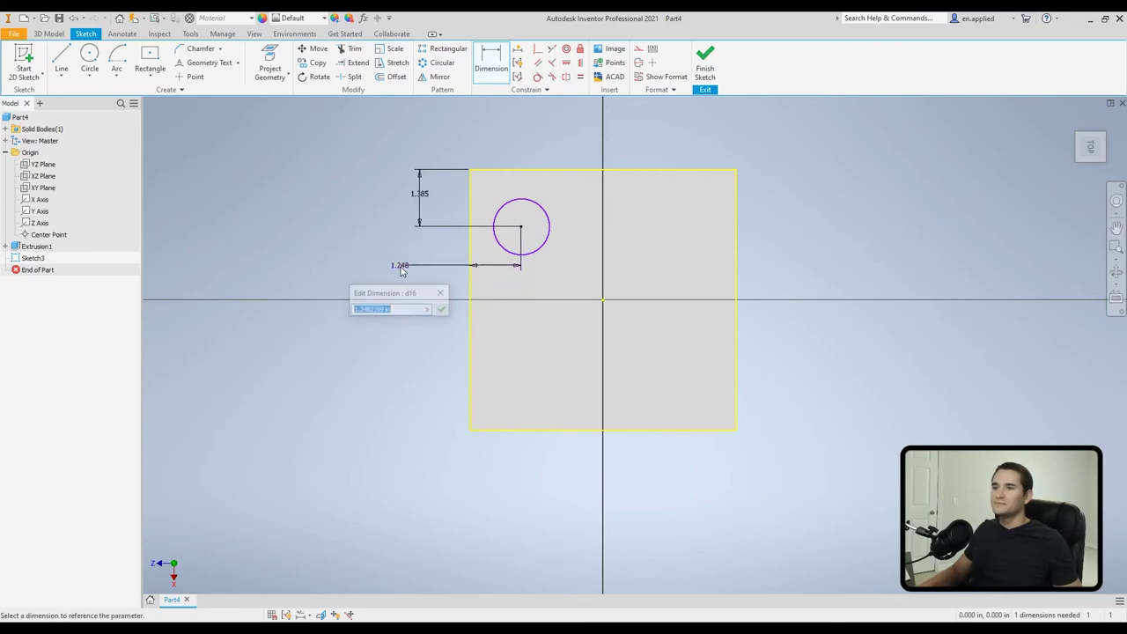
pyautogui.click(440, 292)
# Dimension the circle's diameter, placing the dimension above the plate, and leave the Dimension command
pyautogui.rightClick(352, 234)
pyautogui.click(322, 246)
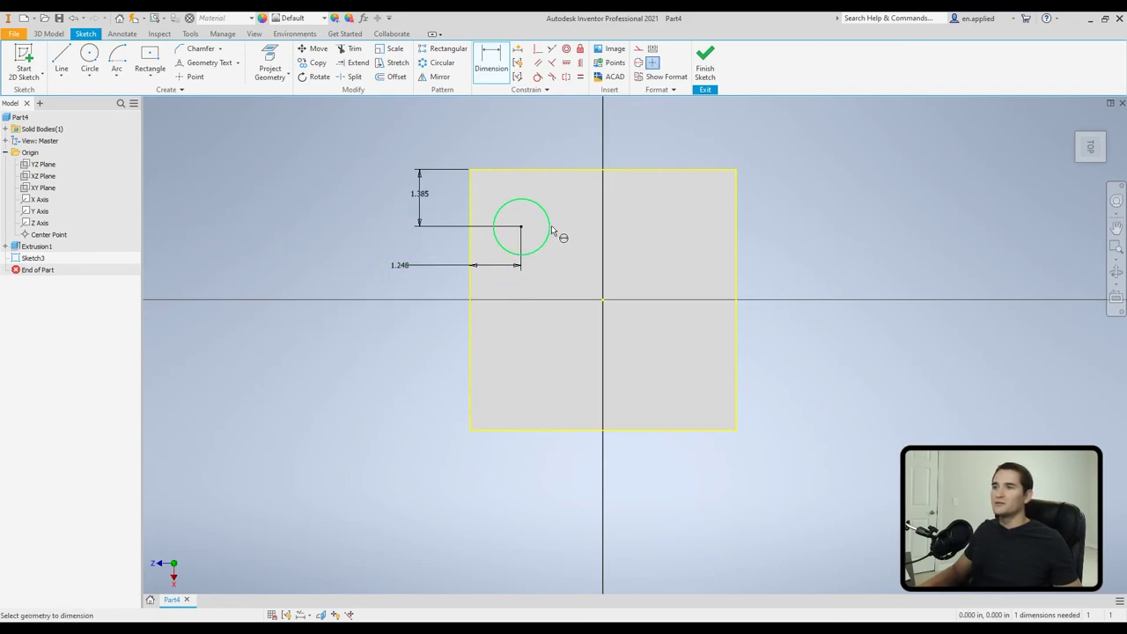
pyautogui.click(548, 231)
pyautogui.click(559, 146)
pyautogui.click(599, 183)
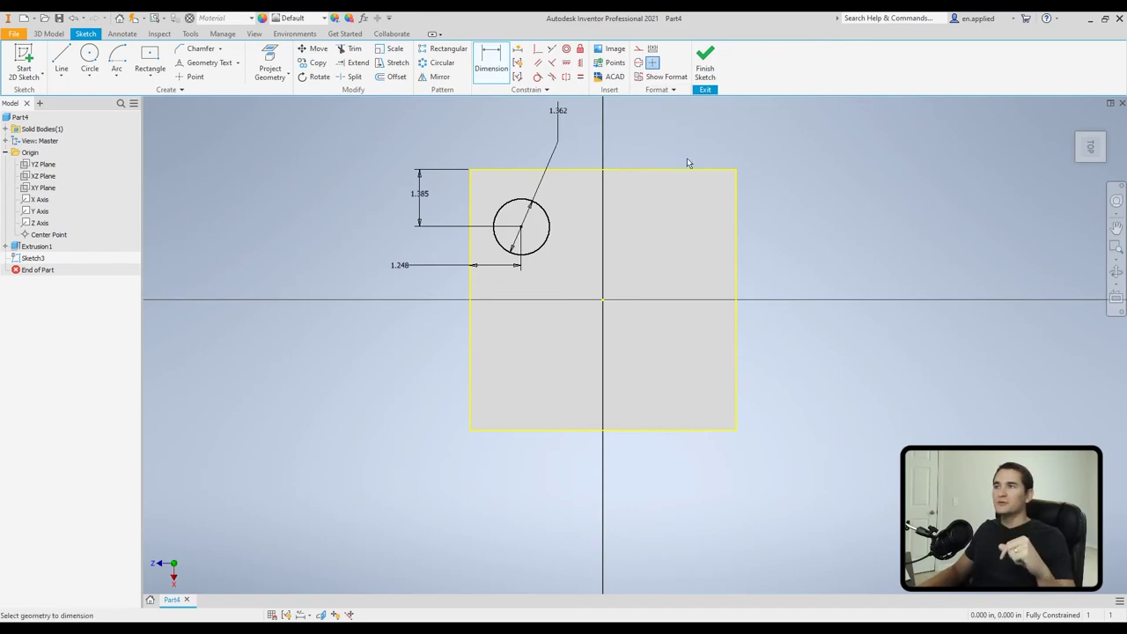
pyautogui.press('Escape')
pyautogui.scroll(-3, 392, 152)
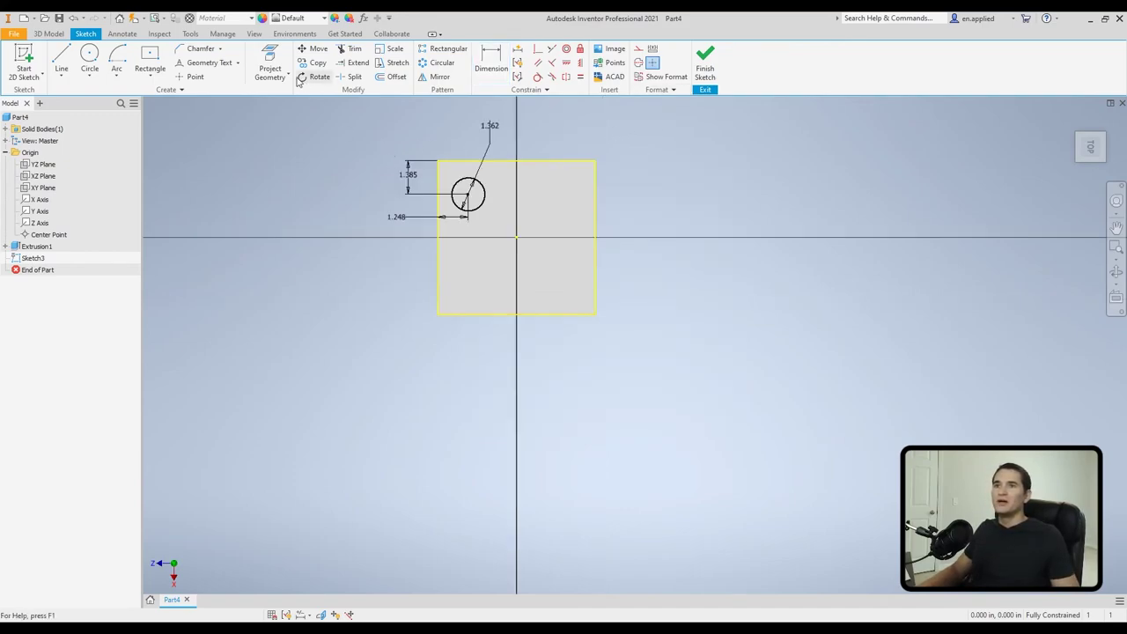
pyautogui.click(271, 74)
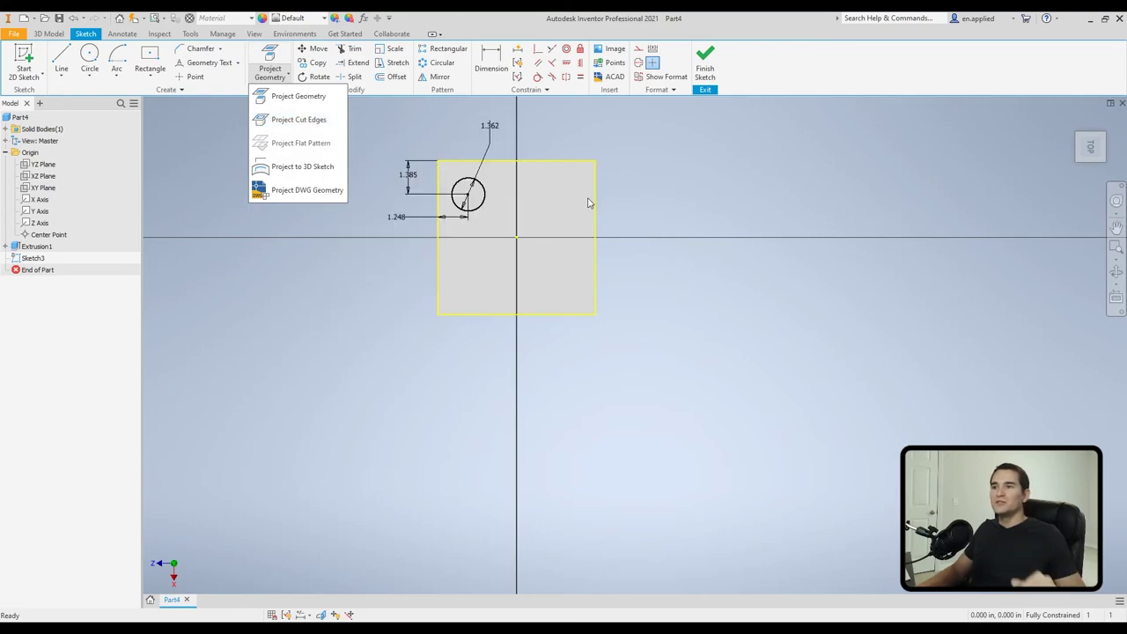
pyautogui.click(420, 128)
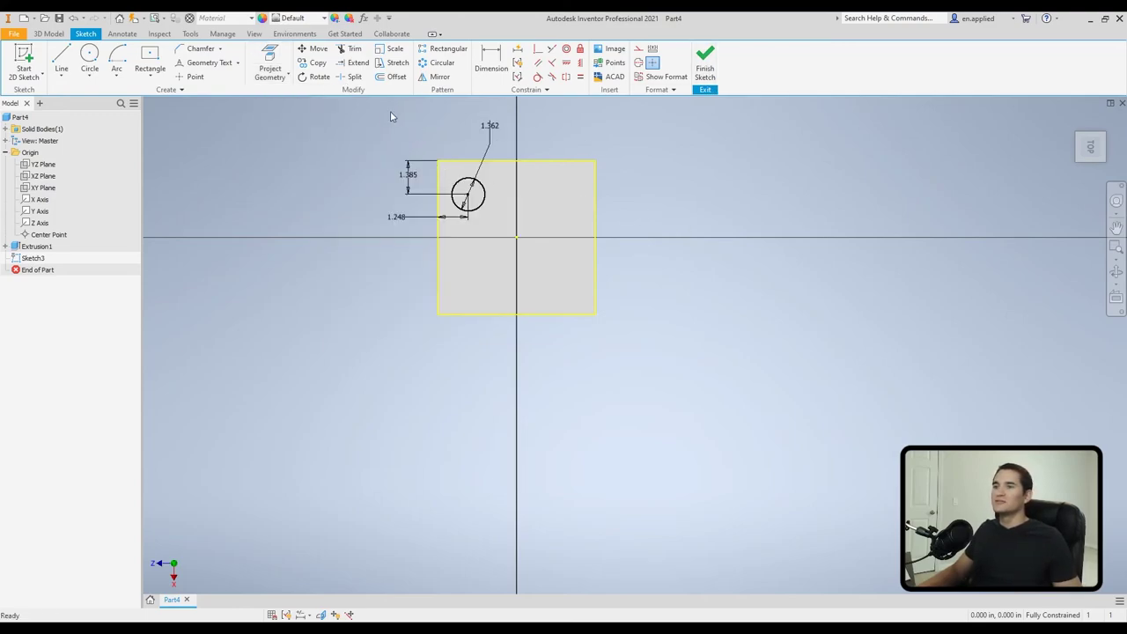
# Delete the circle, its dimensions and the projected edges from the sketch, and finish the sketch
pyautogui.moveTo(390, 111); pyautogui.dragTo(665, 369)
pyautogui.press('Delete')
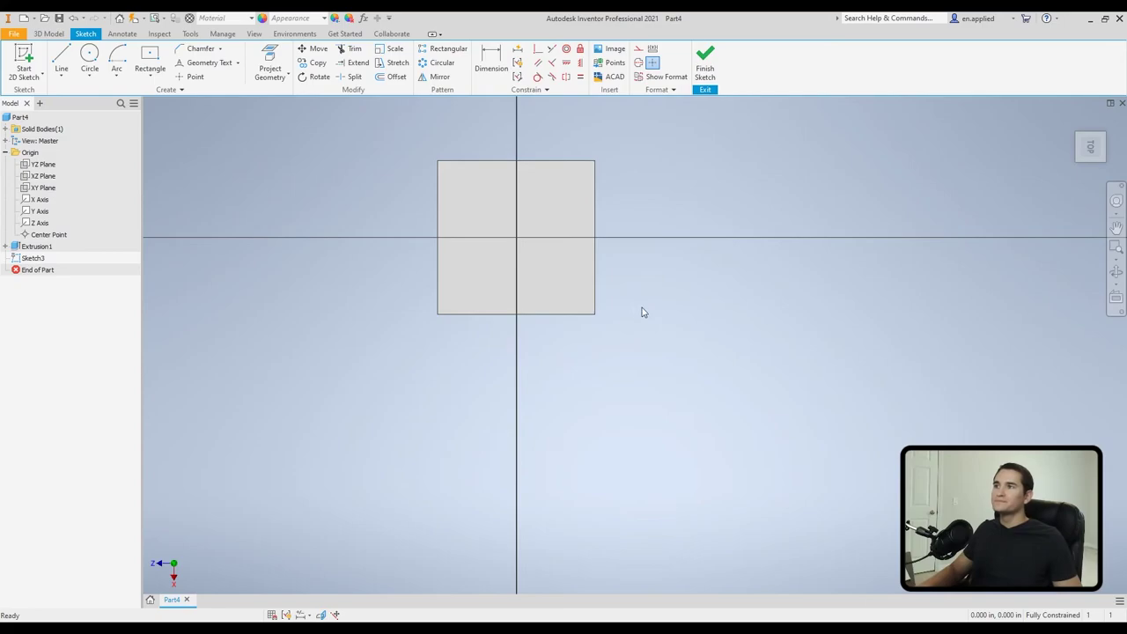
pyautogui.moveTo(418, 141)
pyautogui.mouseDown()
pyautogui.moveTo(578, 325)
pyautogui.moveTo(621, 334)
pyautogui.mouseUp()
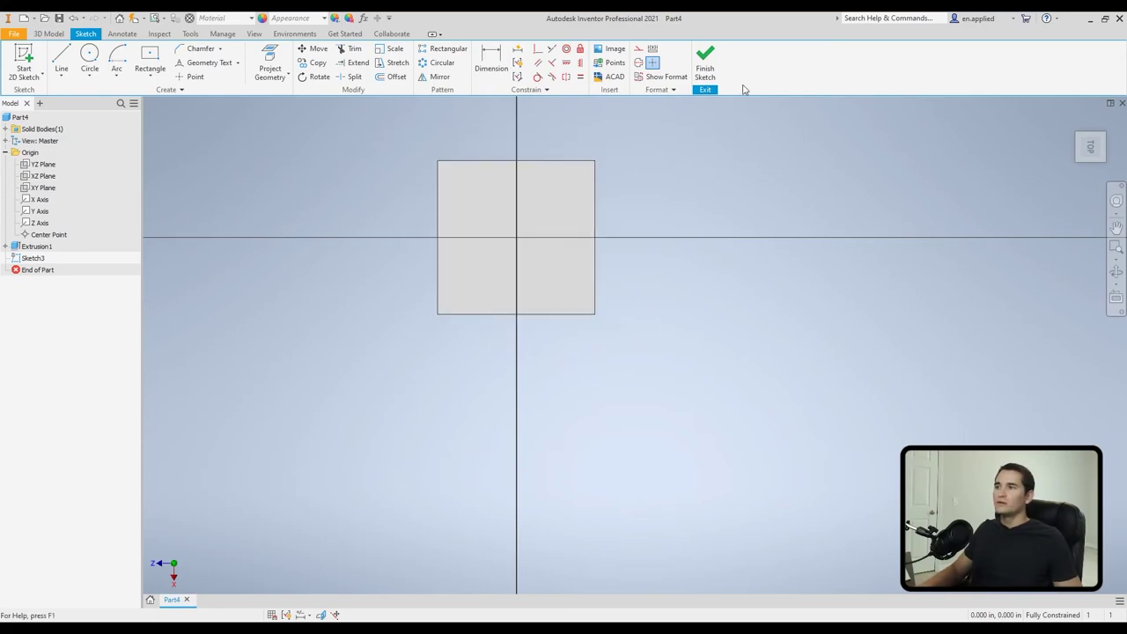
pyautogui.click(705, 59)
# Delete the plate's extrusion together with its sketches from the part
pyautogui.scroll(-4, 511, 285)
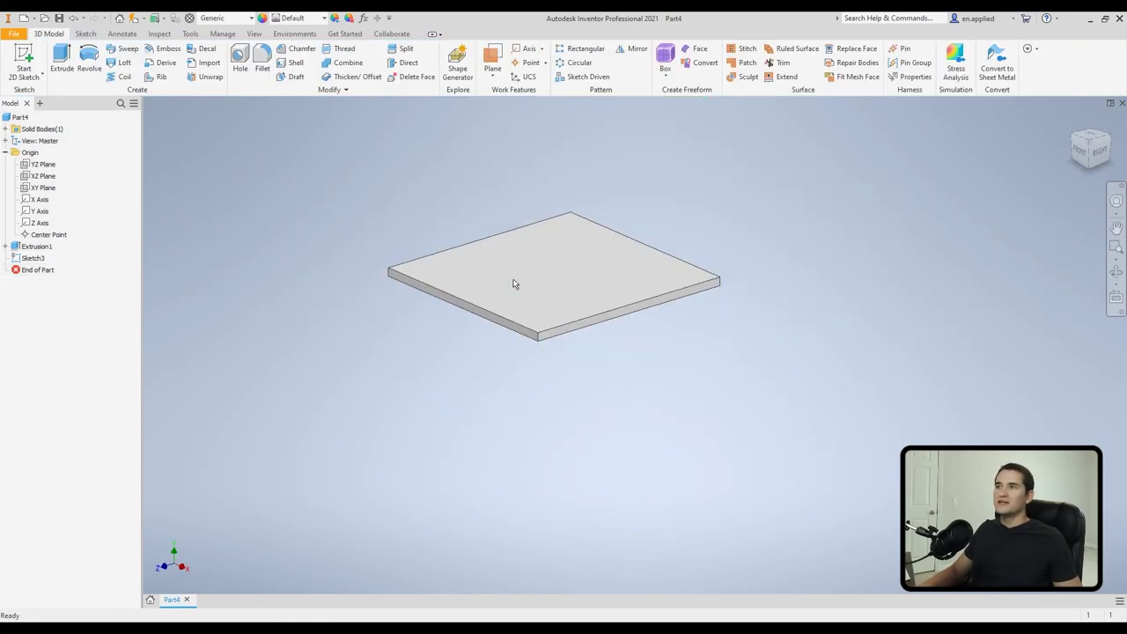
pyautogui.click(59, 248)
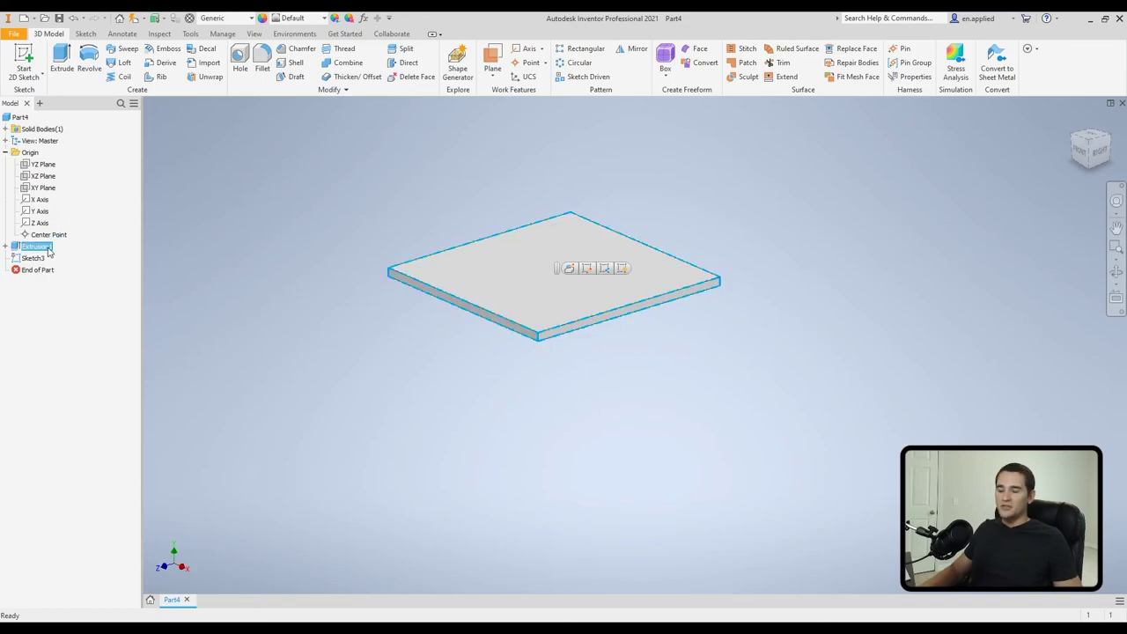
pyautogui.press('Delete')
pyautogui.click(137, 163)
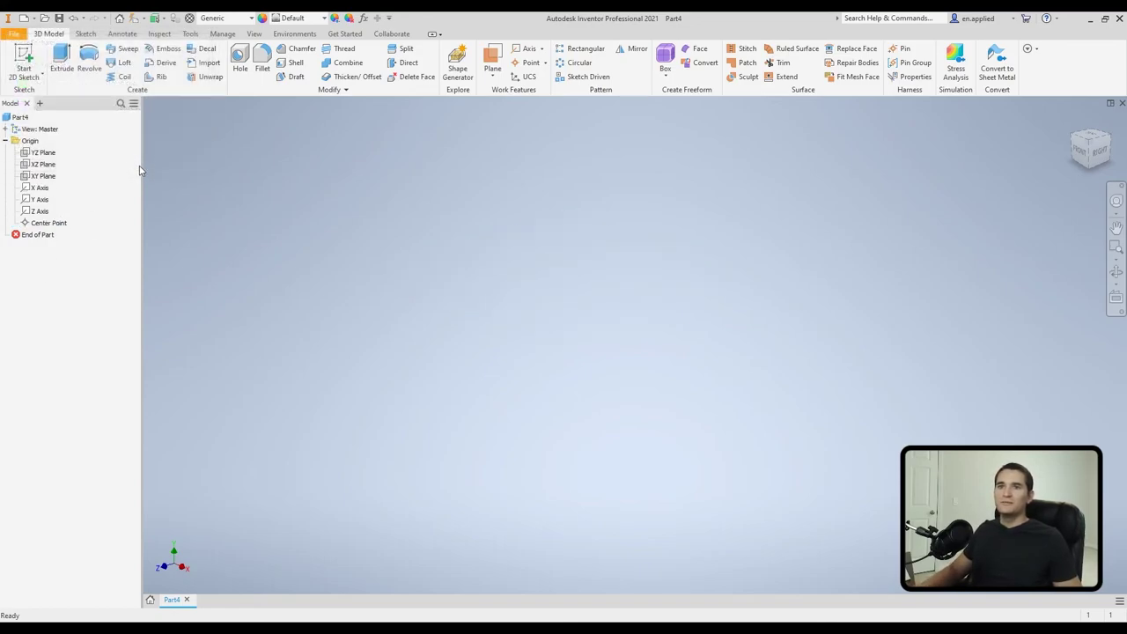
# Start a sketch on the horizontal XZ plane, draw a circle centered on the origin, and finish the sketch
pyautogui.click(24, 56)
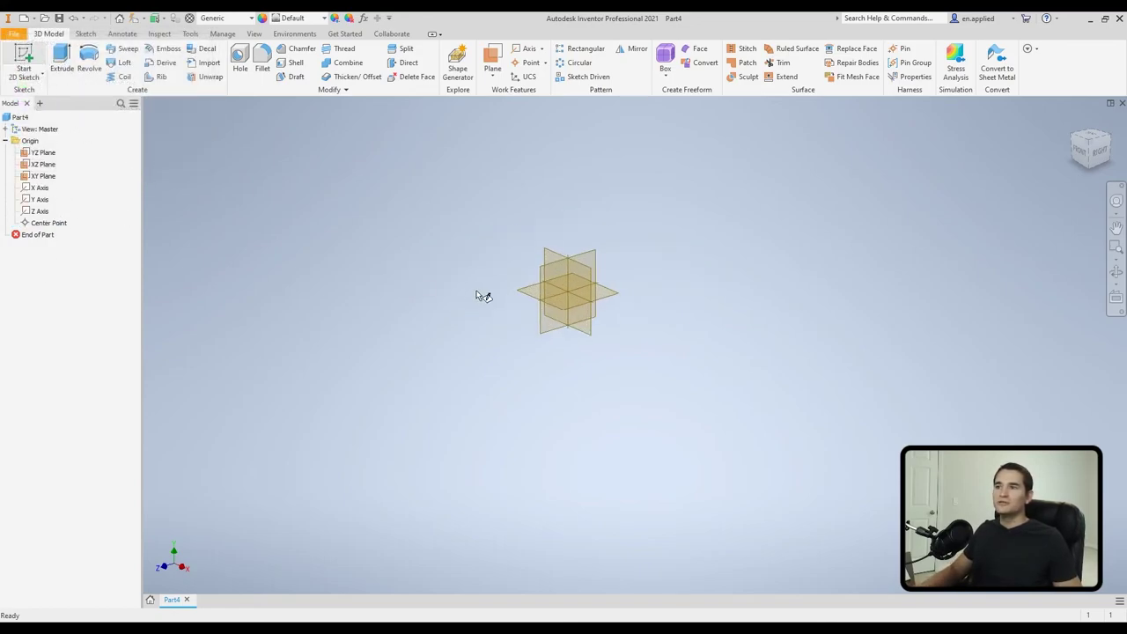
pyautogui.click(480, 352)
pyautogui.click(89, 55)
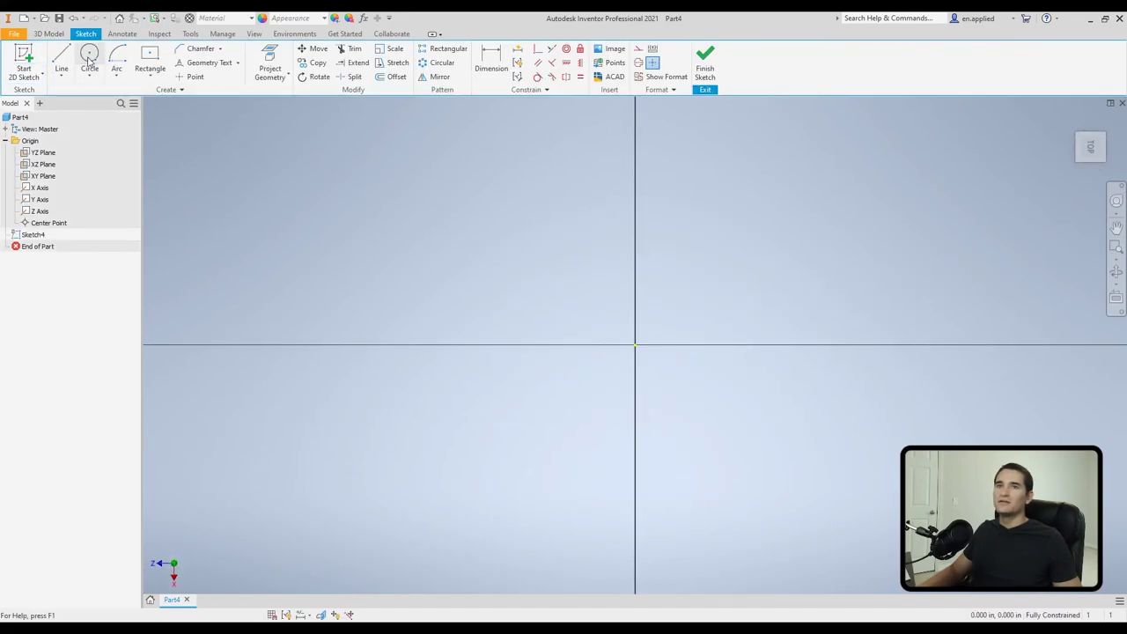
pyautogui.click(634, 344)
pyautogui.click(741, 268)
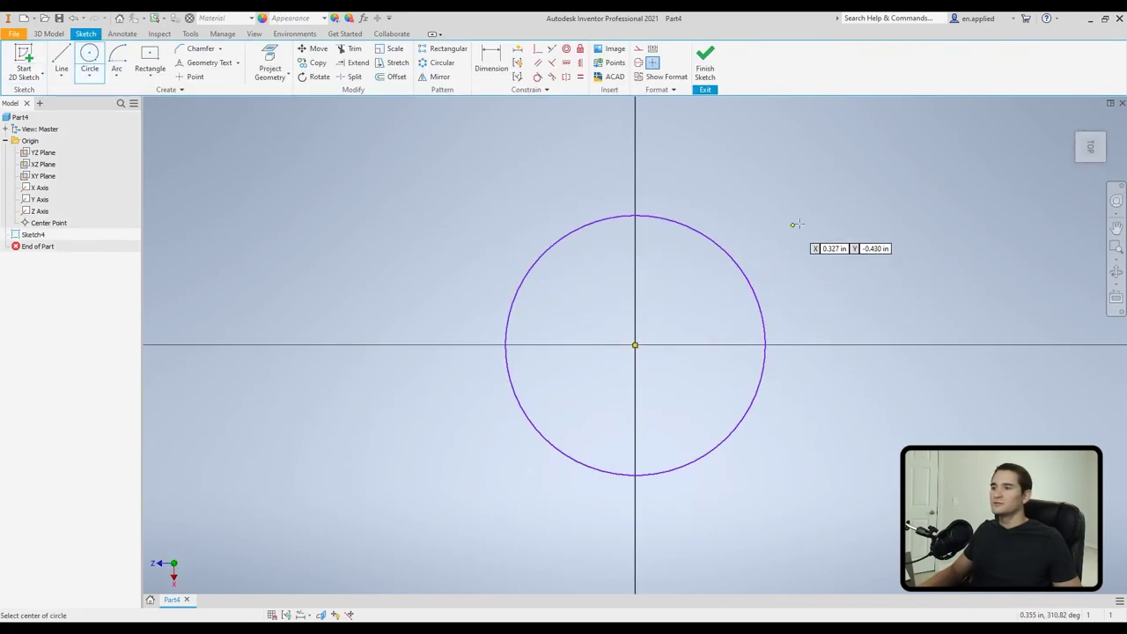
pyautogui.rightClick(846, 242)
pyautogui.click(848, 179)
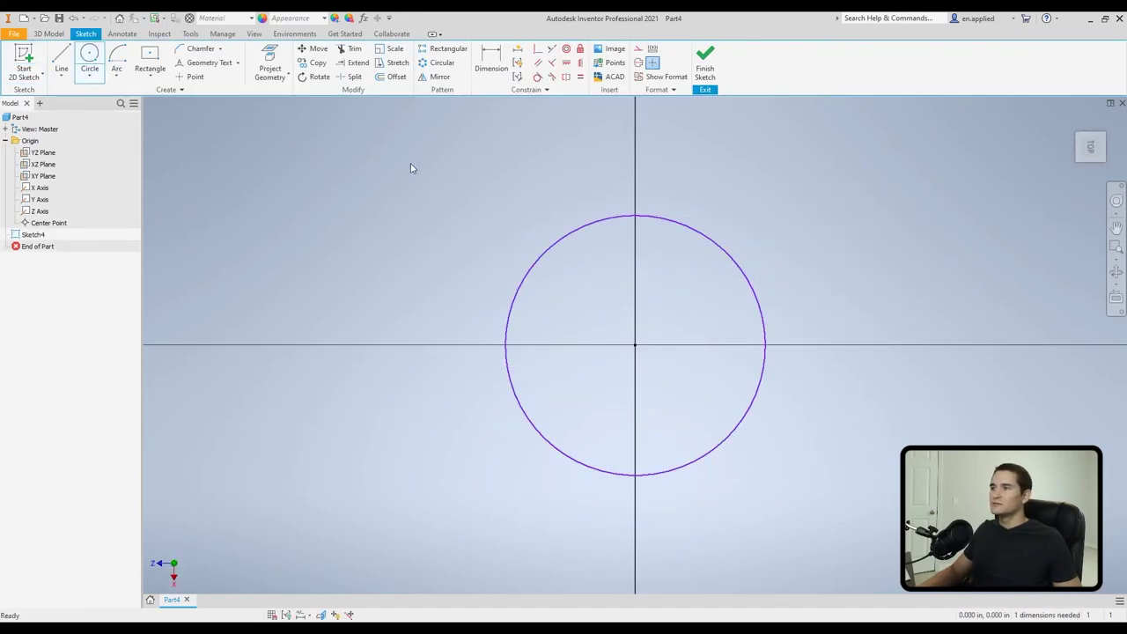
pyautogui.click(710, 69)
# Extrude the circle upward by 1 in to form a solid cylinder
pyautogui.click(62, 61)
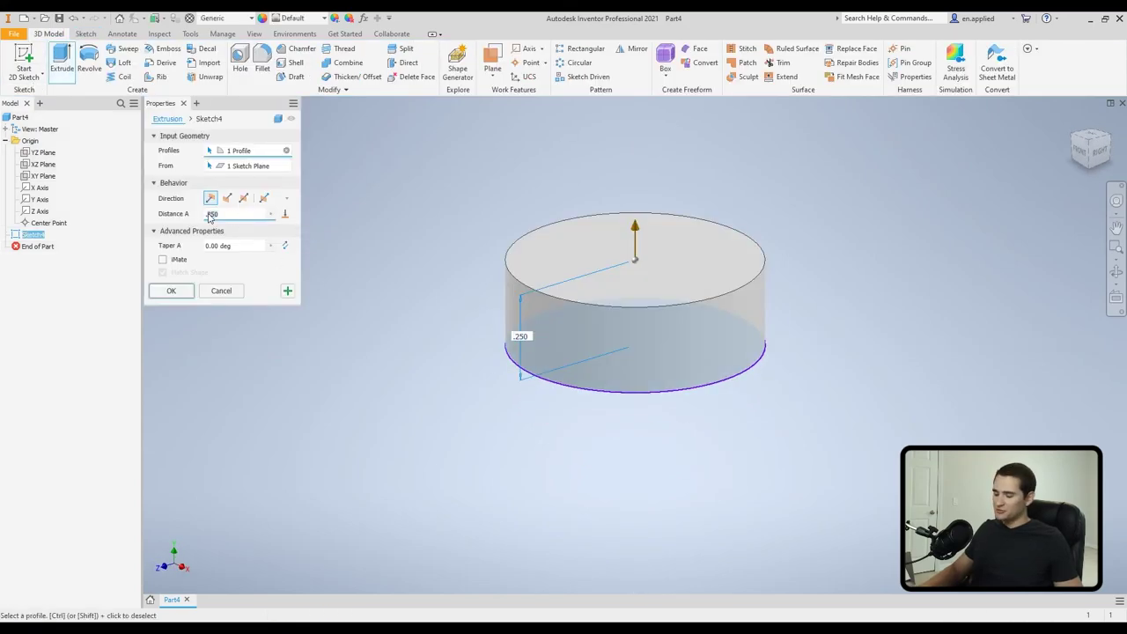
pyautogui.press('BackSpace')
pyautogui.write('1')
pyautogui.press('Return')
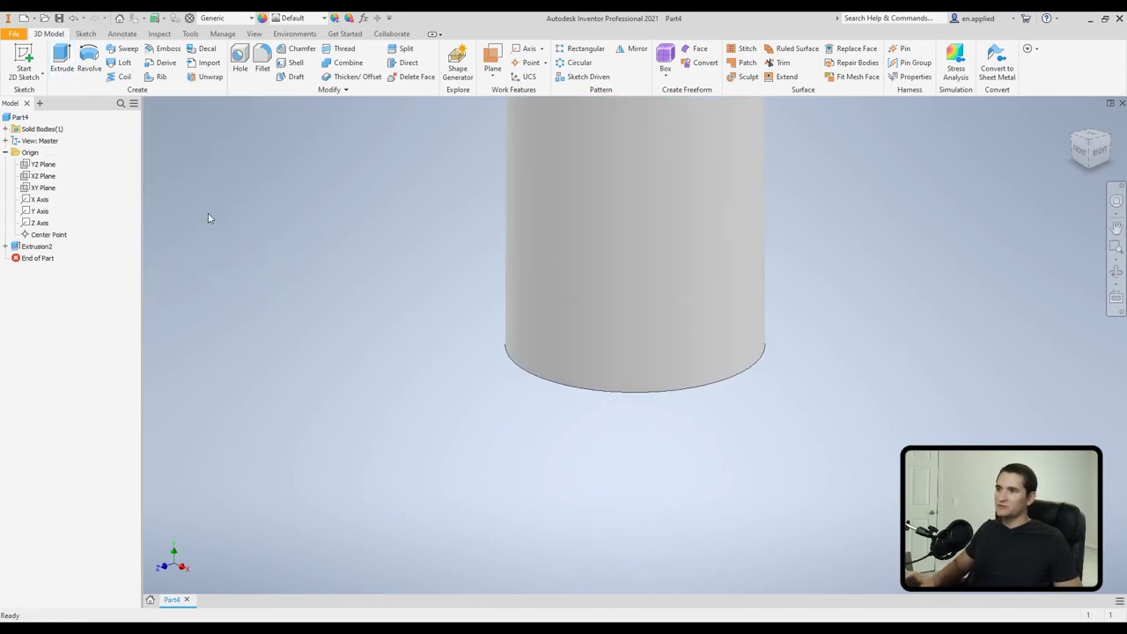
pyautogui.scroll(-3, 581, 327)
pyautogui.scroll(3, 521, 244)
# Create a work plane offset from the cylinder's top face, placed about halfway down its height
pyautogui.click(492, 58)
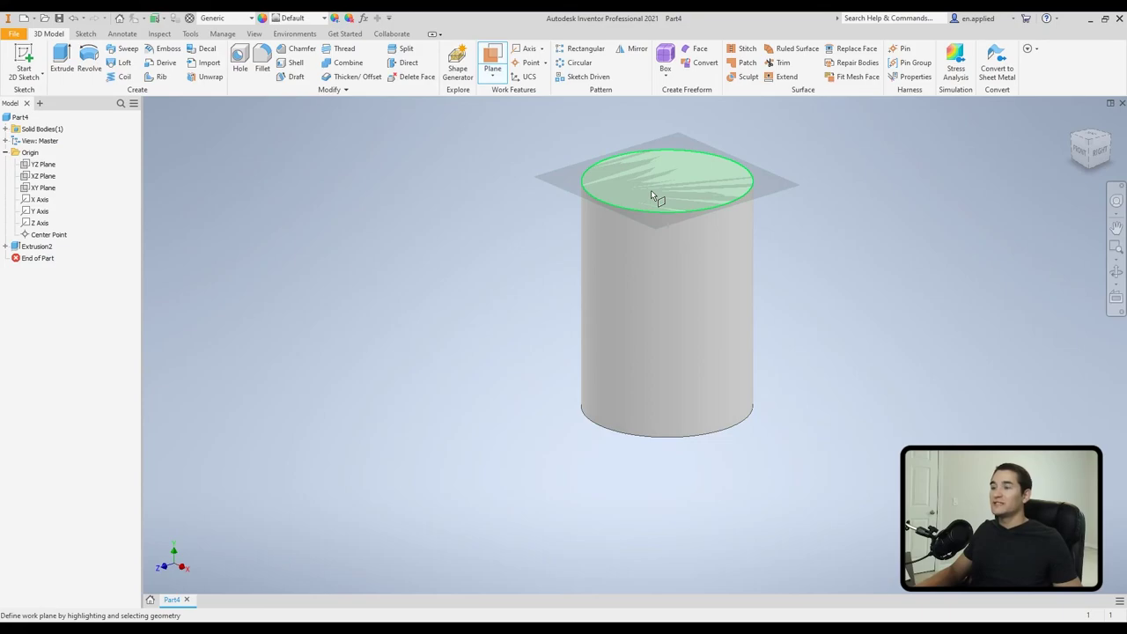
pyautogui.click(492, 78)
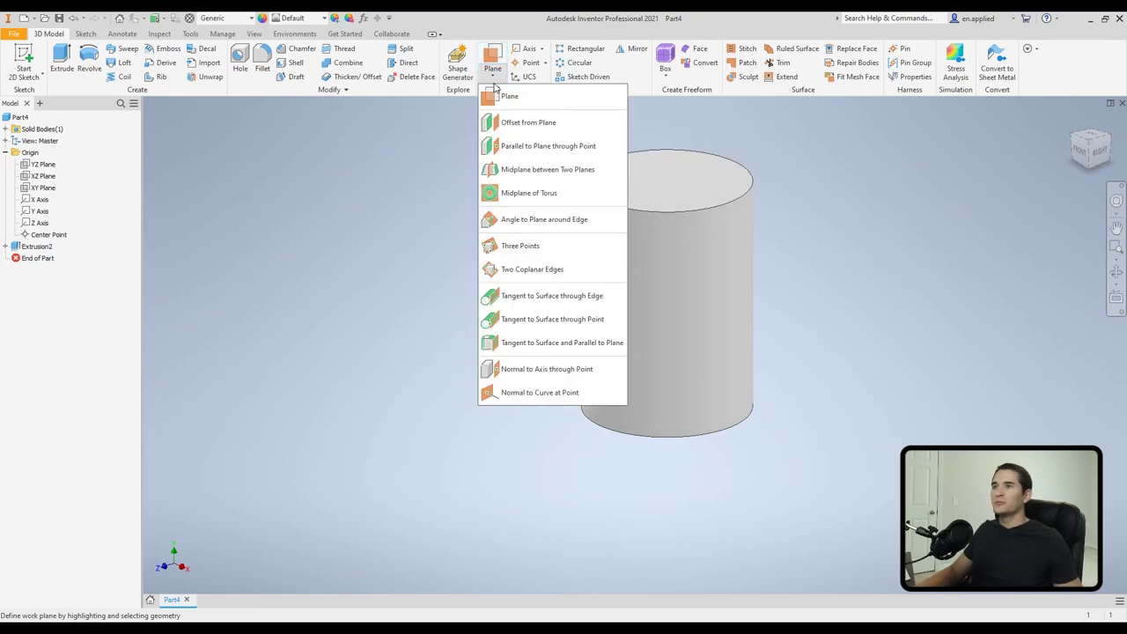
pyautogui.click(519, 123)
pyautogui.click(651, 211)
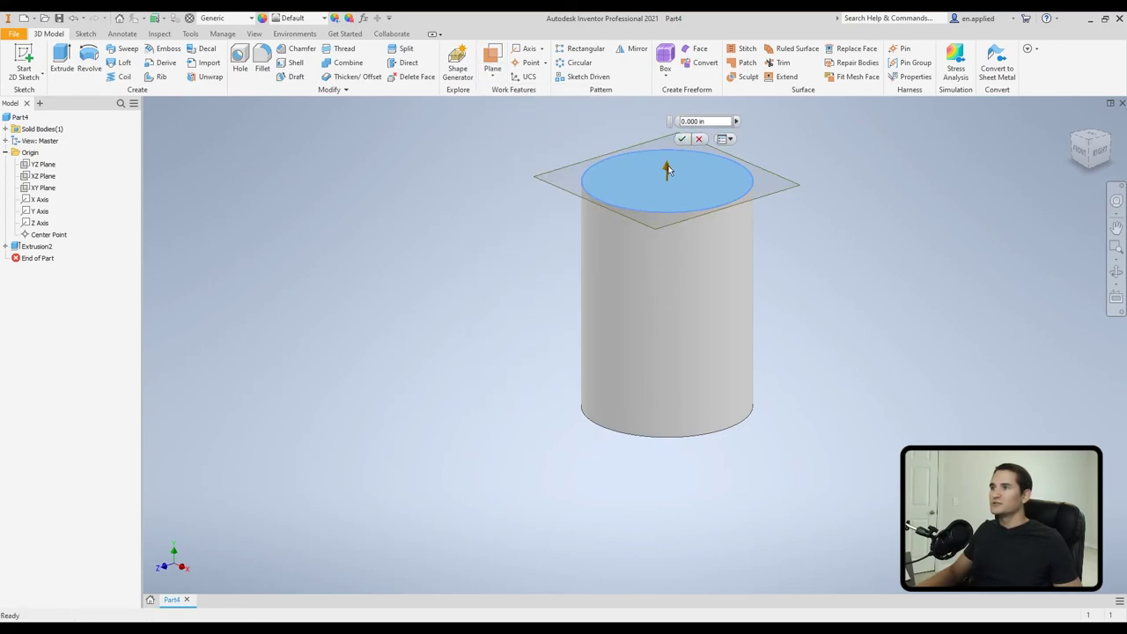
pyautogui.moveTo(667, 169); pyautogui.dragTo(666, 299)
pyautogui.click(681, 368)
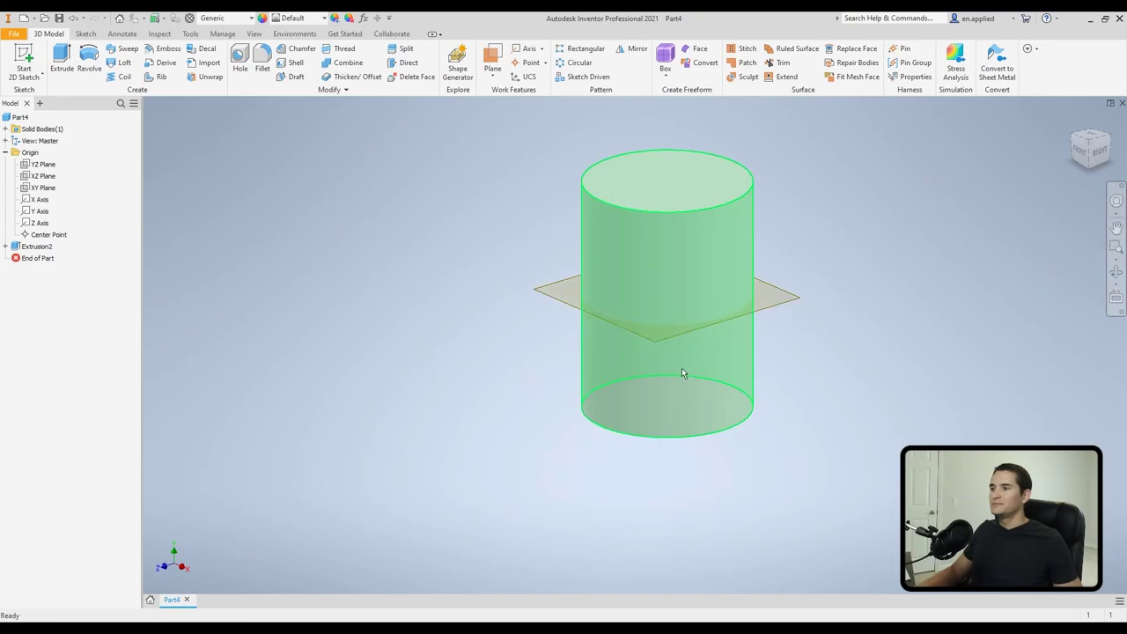
# Create a new 2D sketch on the offset work plane that cuts through the cylinder
pyautogui.rightClick(408, 256)
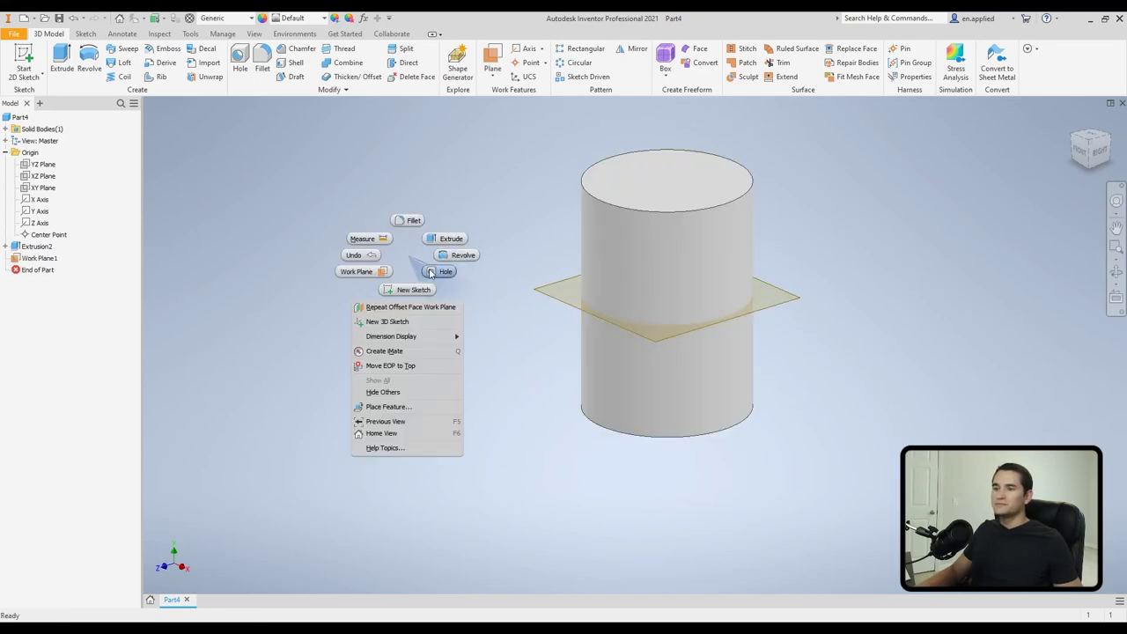
pyautogui.click(553, 294)
pyautogui.click(564, 296)
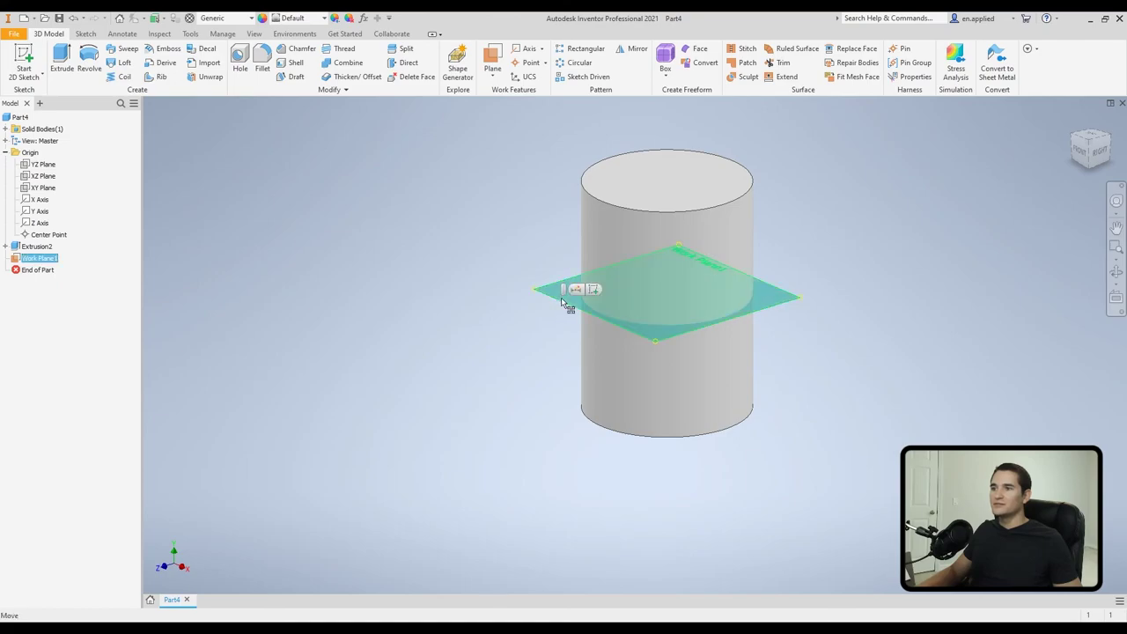
pyautogui.rightClick(456, 251)
pyautogui.click(463, 285)
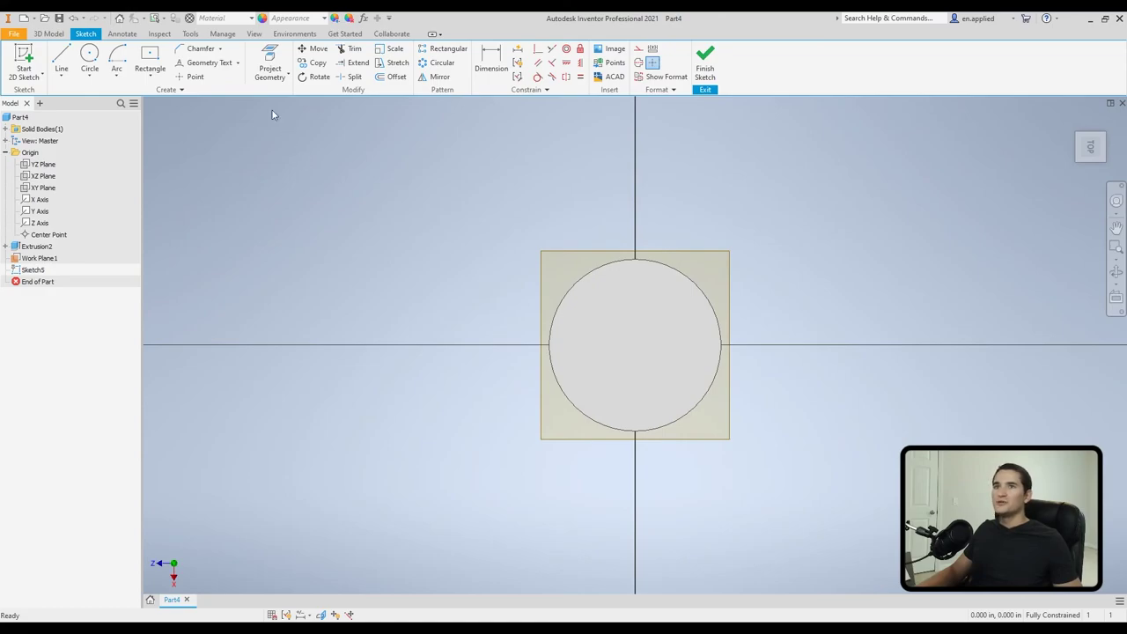
# Project the cylinder's cut edges into the work plane sketch, and start another sketch on the same plane
pyautogui.click(286, 74)
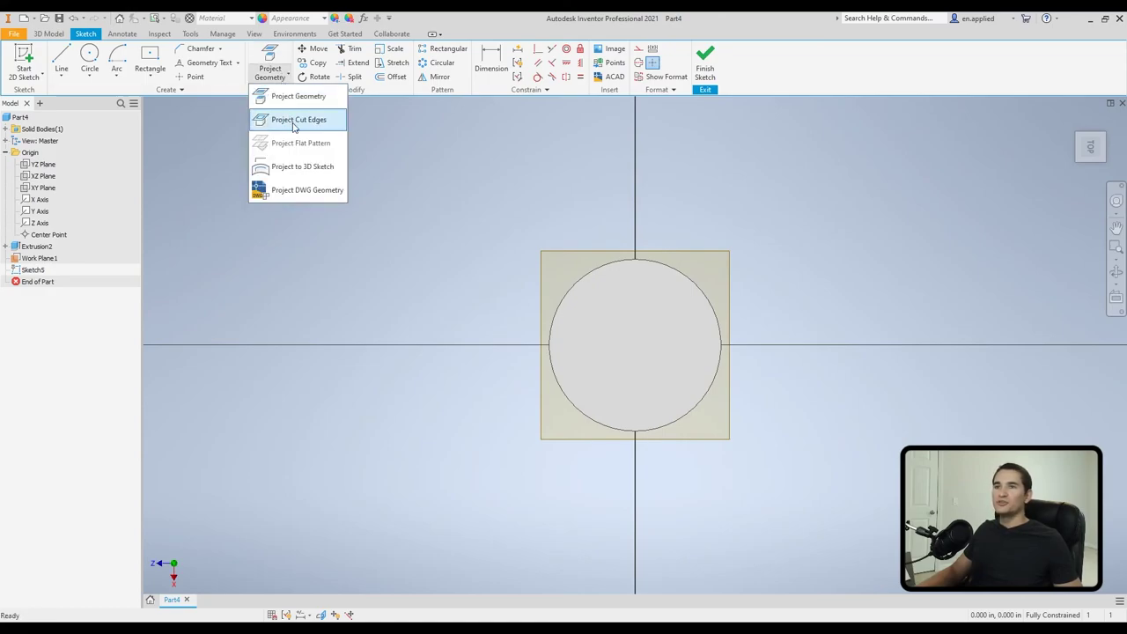
pyautogui.click(294, 126)
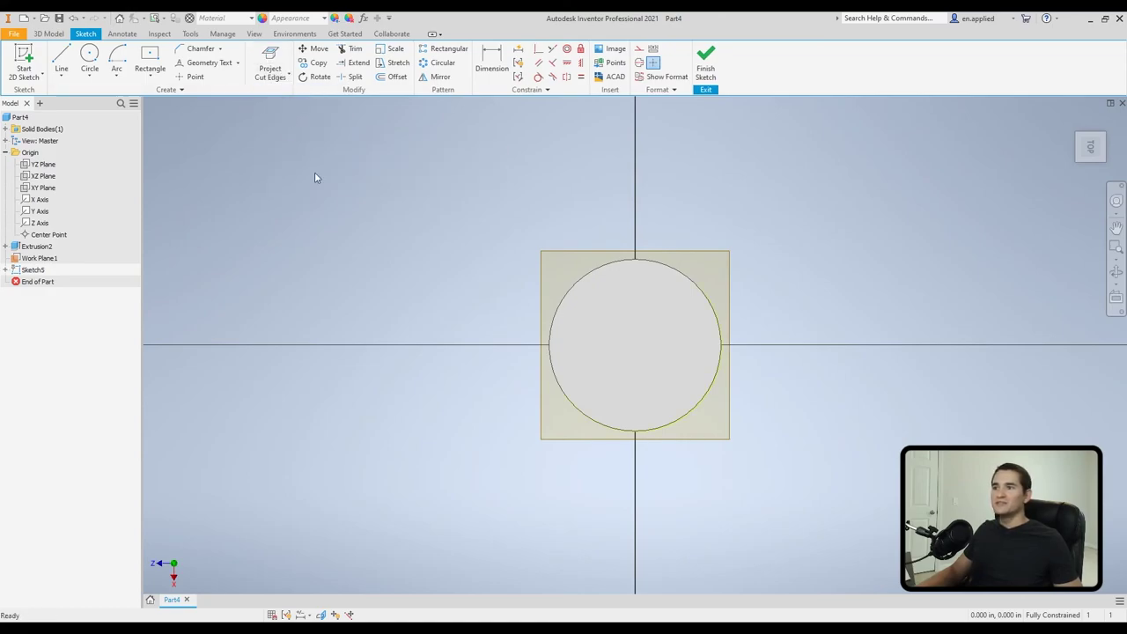
pyautogui.click(583, 280)
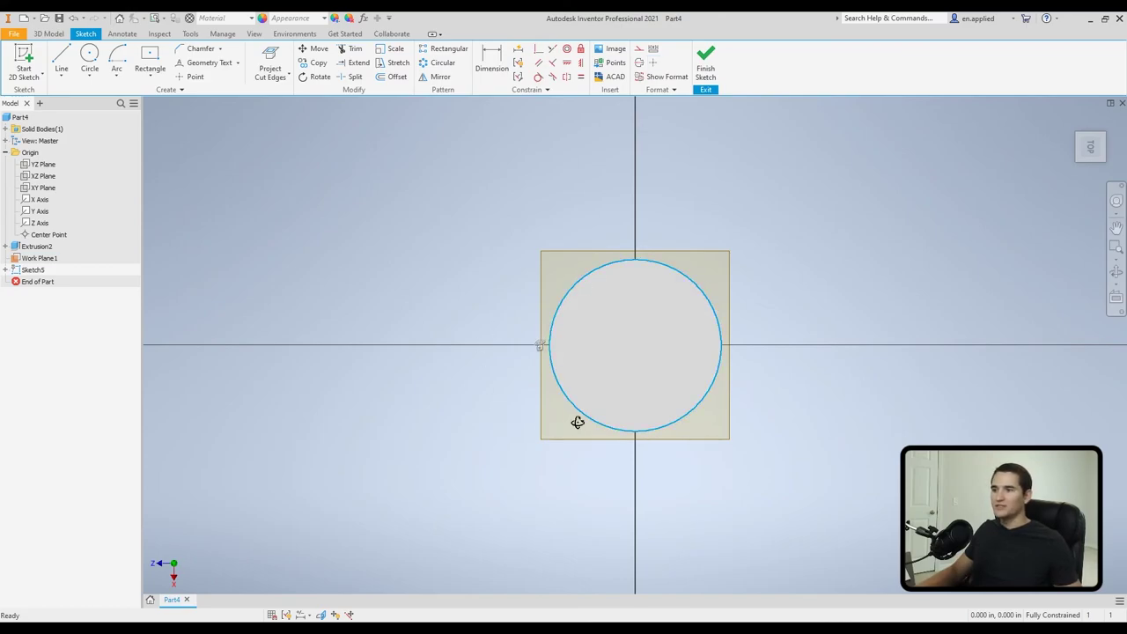
pyautogui.keyDown('shift'); pyautogui.moveTo(577, 423); pyautogui.dragTo(567, 365, button='middle'); pyautogui.keyUp('shift')
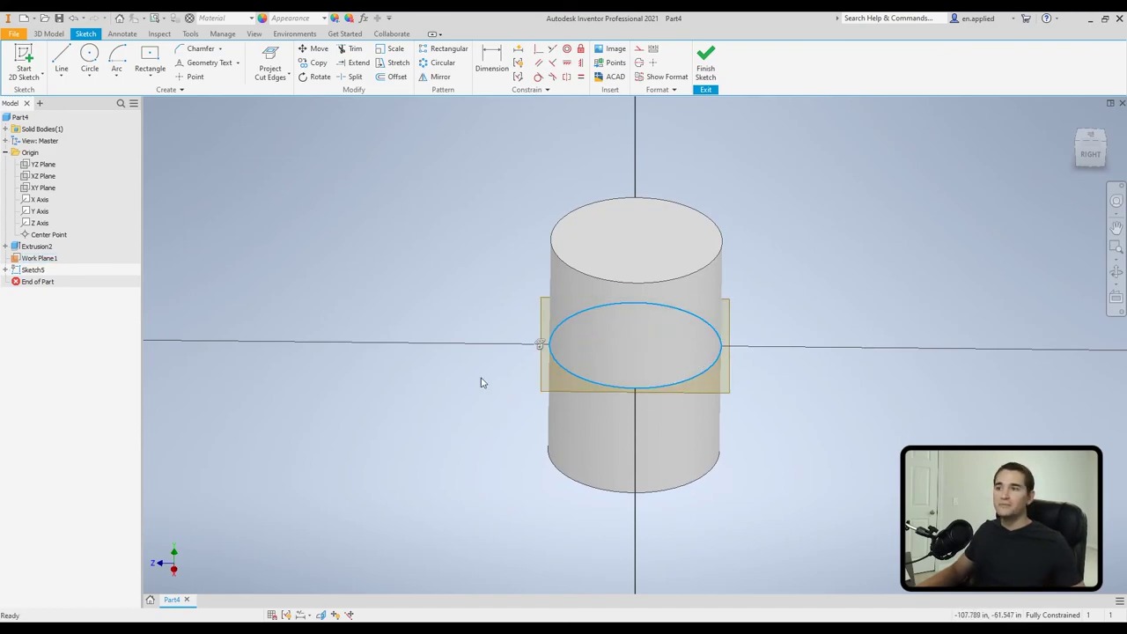
pyautogui.press('s')
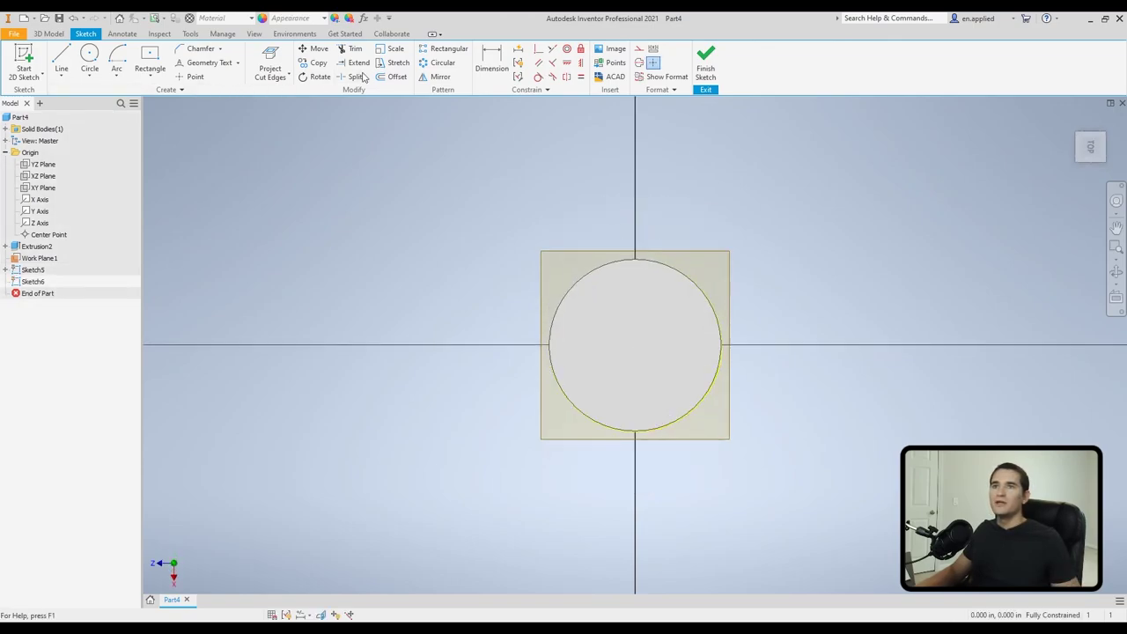
pyautogui.click(288, 77)
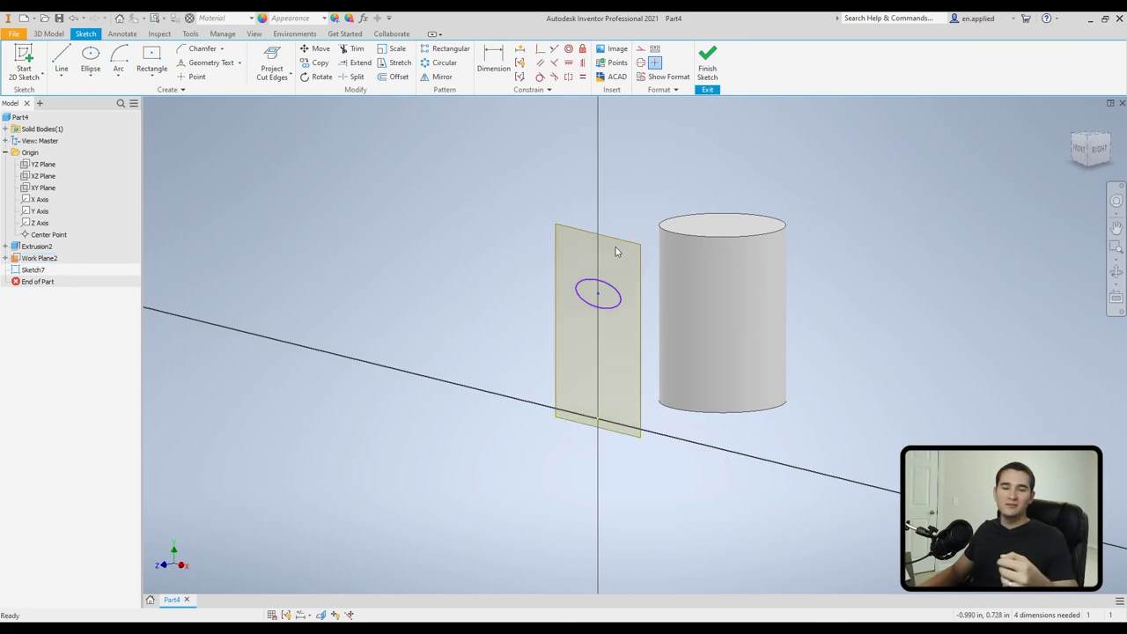
# Project the ellipse sketched on the vertical work plane onto the cylinder's curved face with Project to 3D Sketch
pyautogui.click(614, 295)
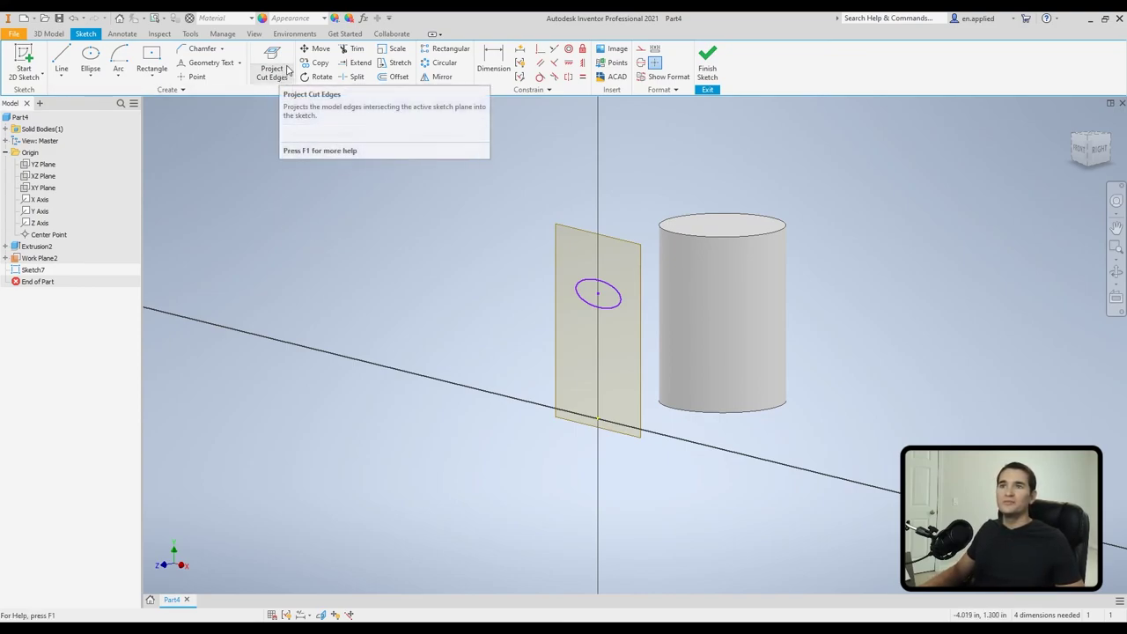
pyautogui.click(289, 74)
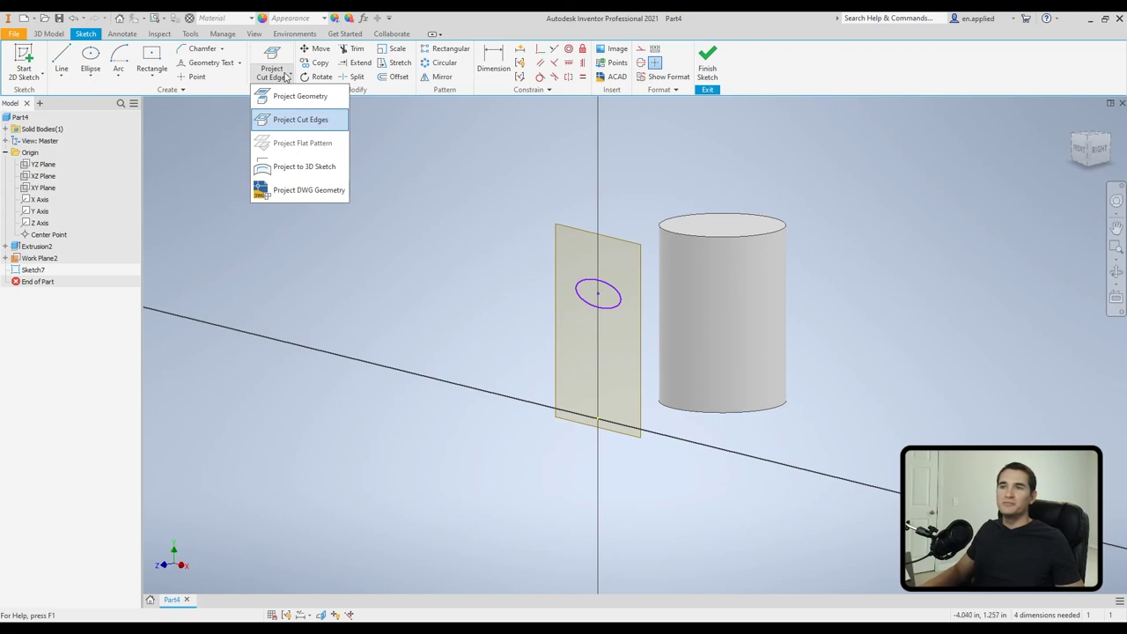
pyautogui.click(294, 169)
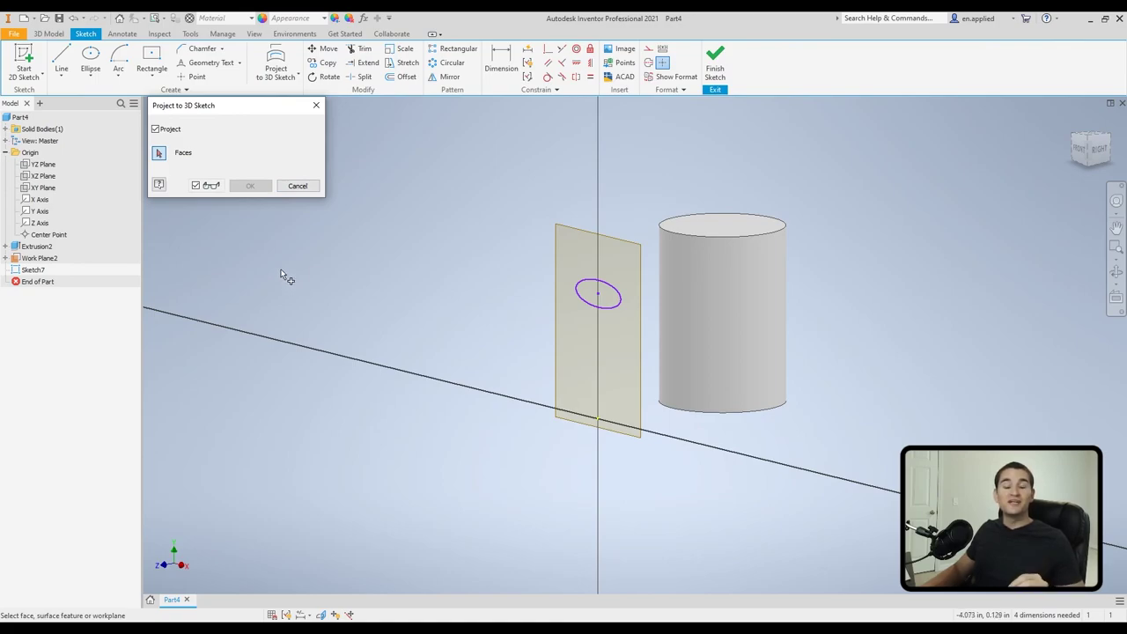
pyautogui.click(727, 342)
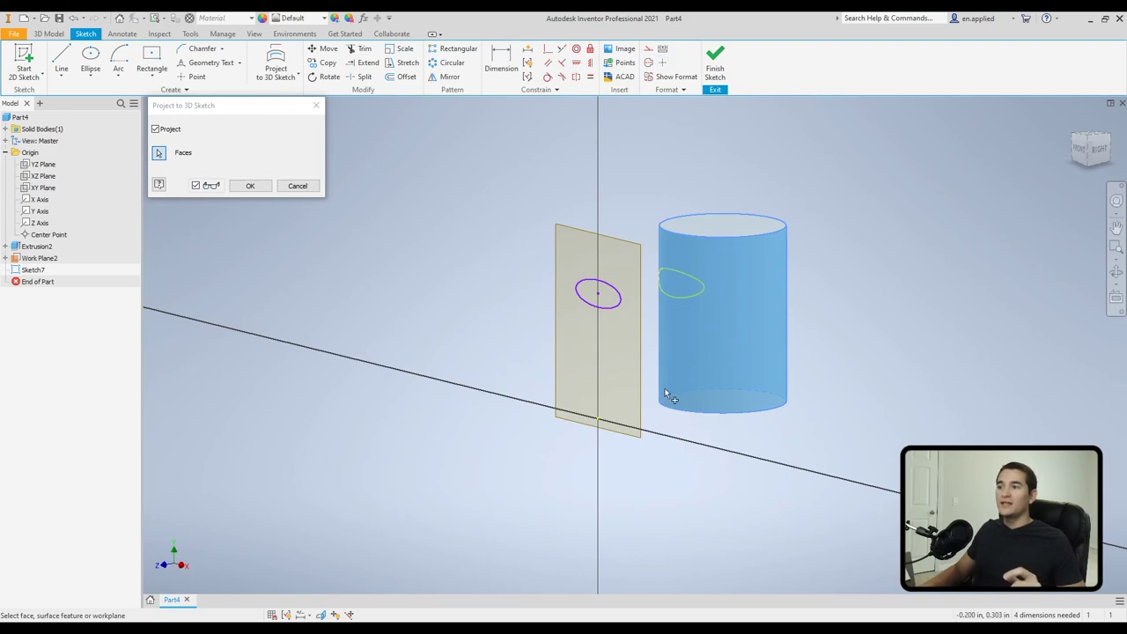
pyautogui.keyDown('shift'); pyautogui.moveTo(649, 402); pyautogui.dragTo(674, 388, button='middle'); pyautogui.keyUp('shift')
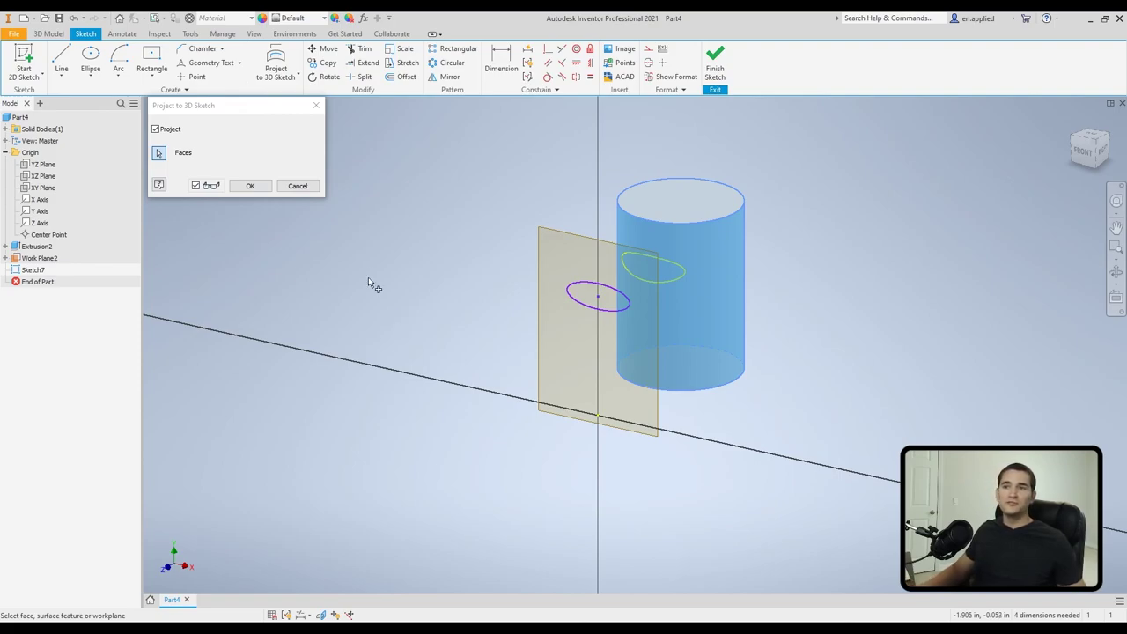
pyautogui.click(248, 185)
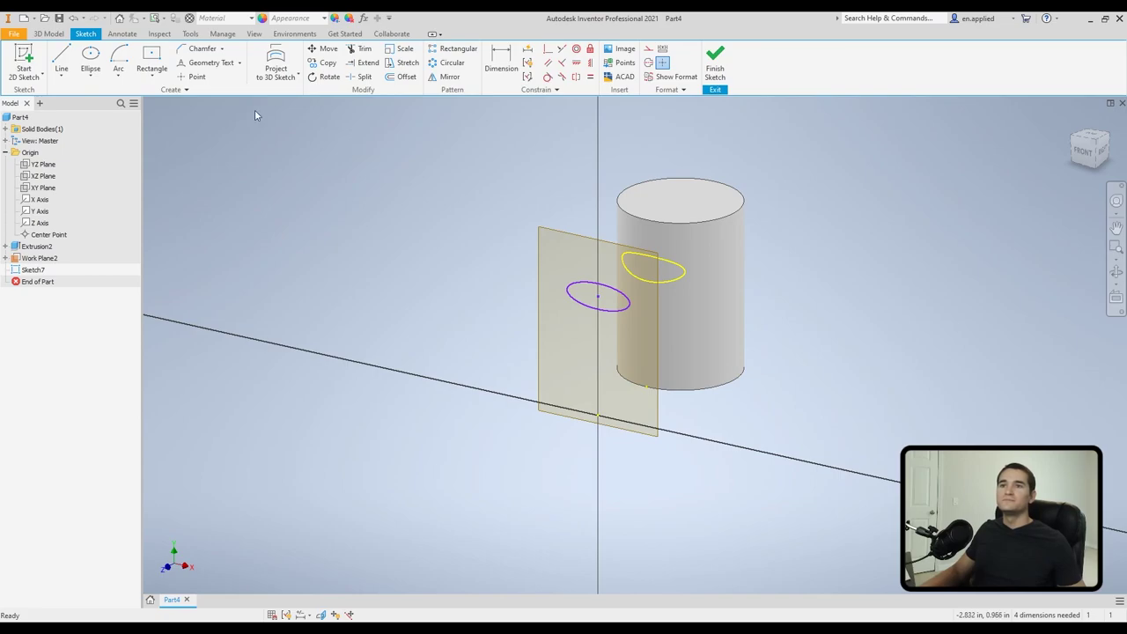
# Show the available projection commands for the sketch
pyautogui.click(287, 77)
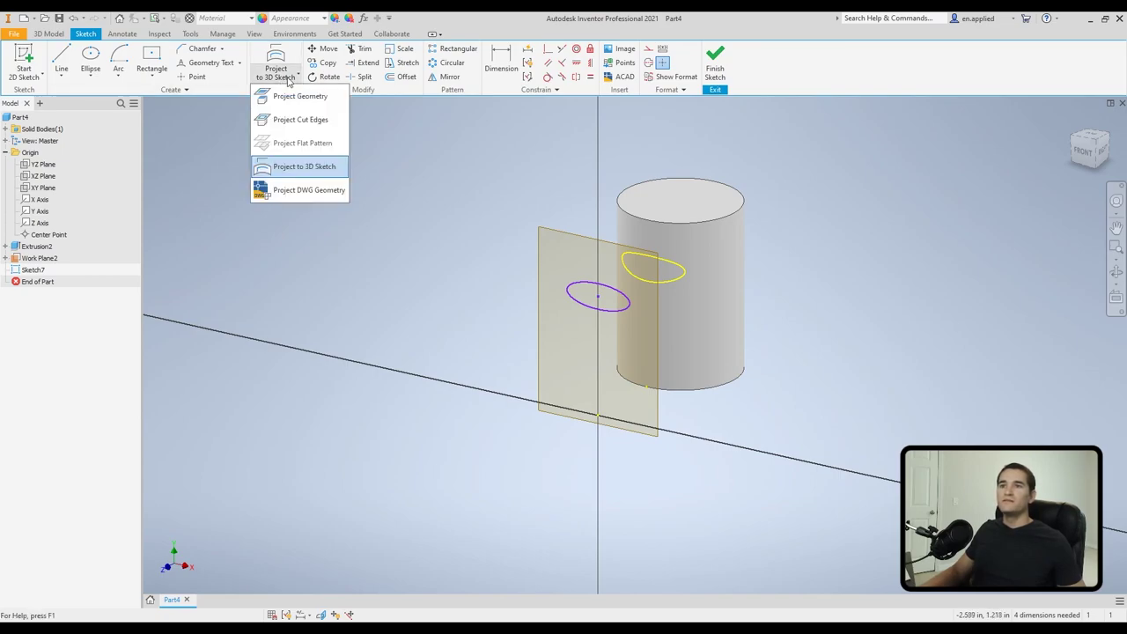